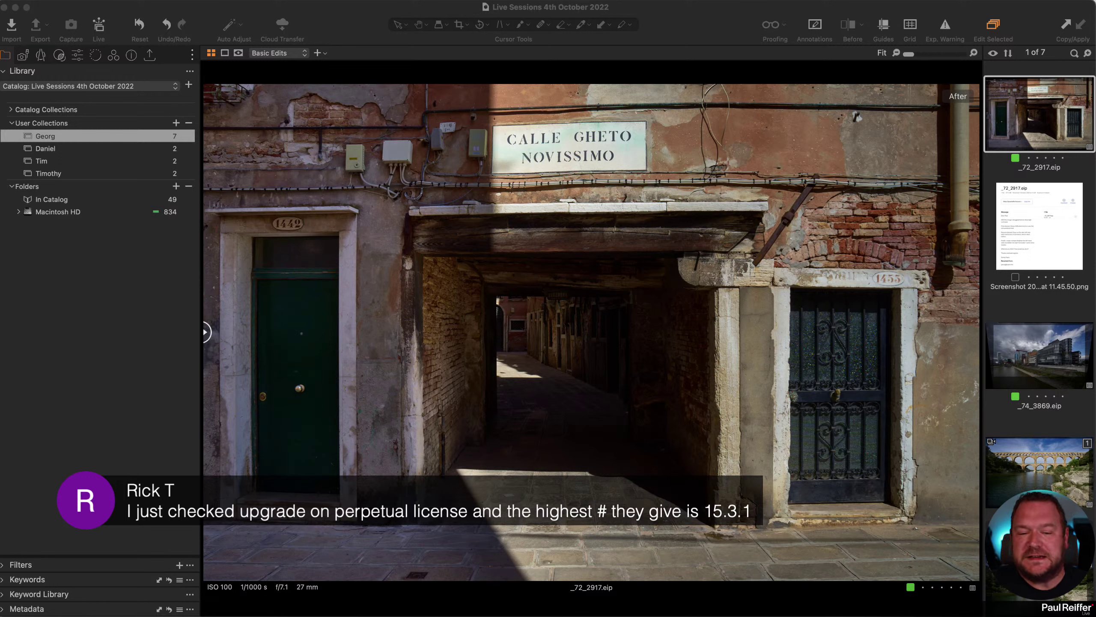
- Check for software updates in the Update preferences and close the preferences window
click(90, 8)
click(51, 2)
click(30, 28)
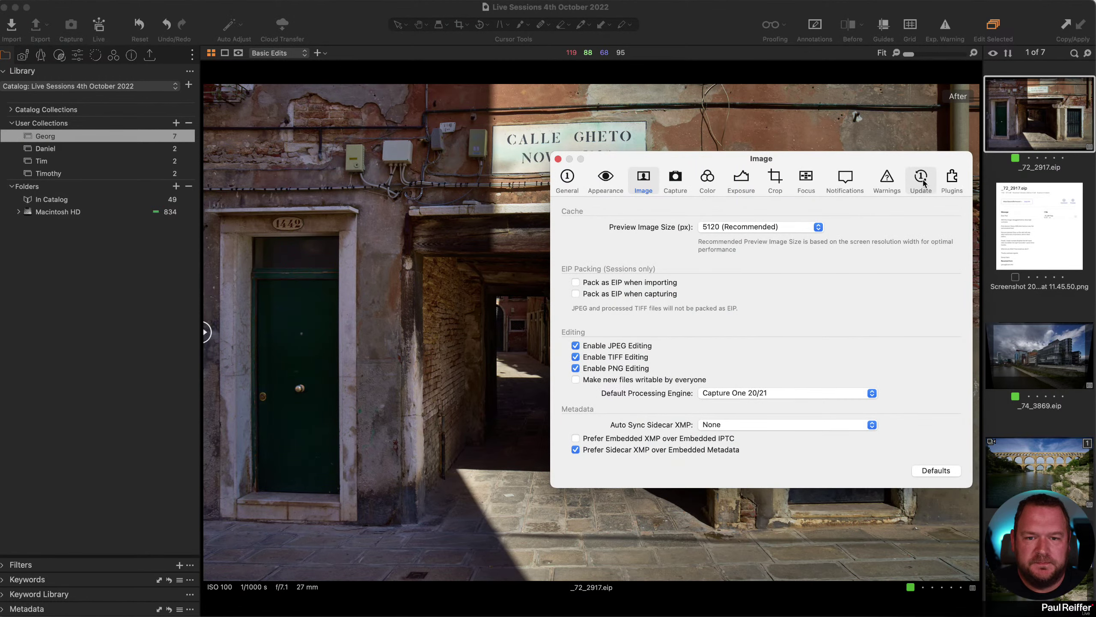
click(921, 177)
drag(871, 162, 771, 132)
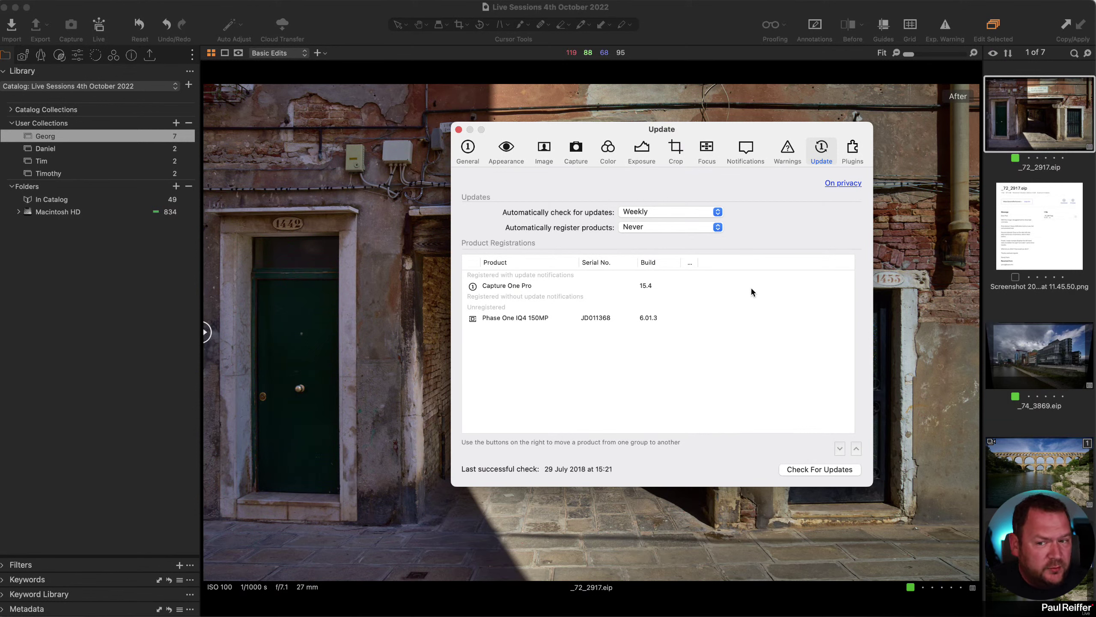
click(822, 470)
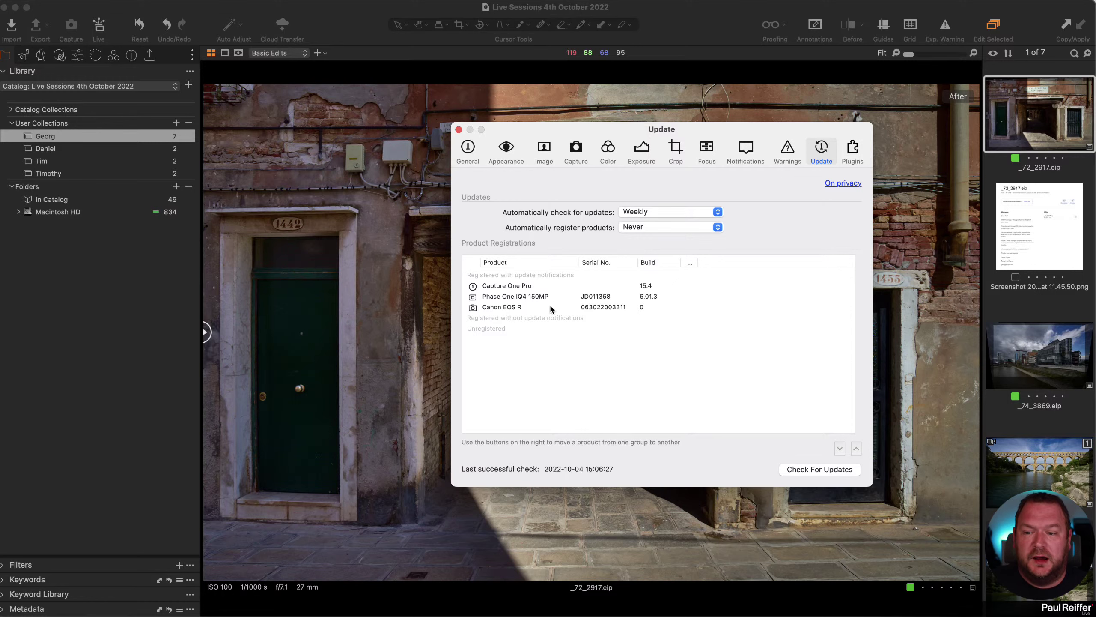
click(459, 130)
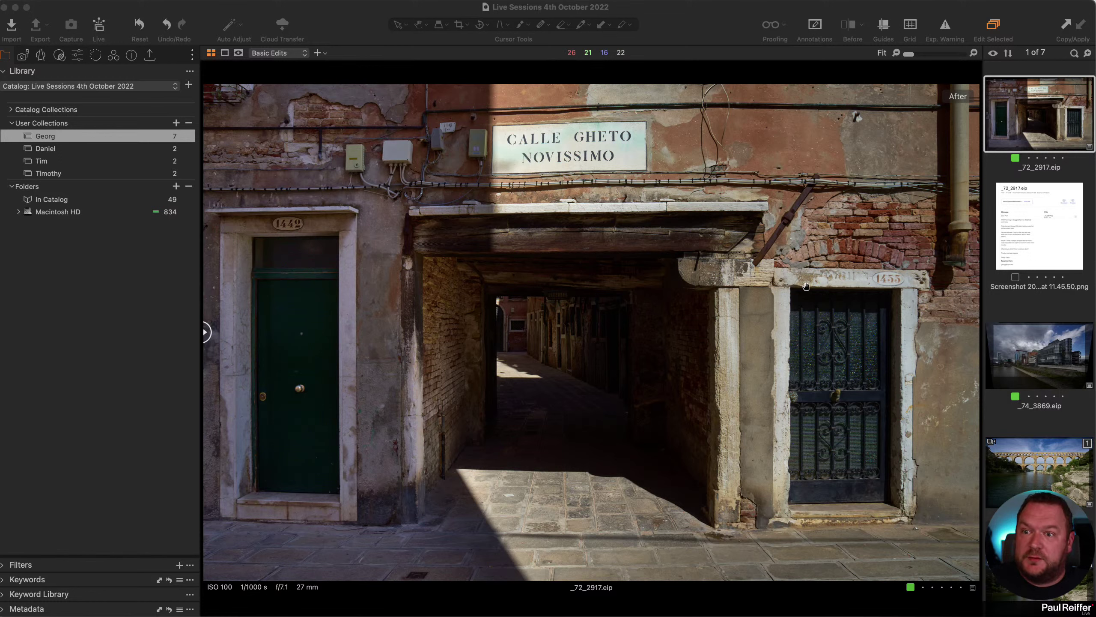
- Place the browser below the viewer and reduce its thumbnail size
click(362, 10)
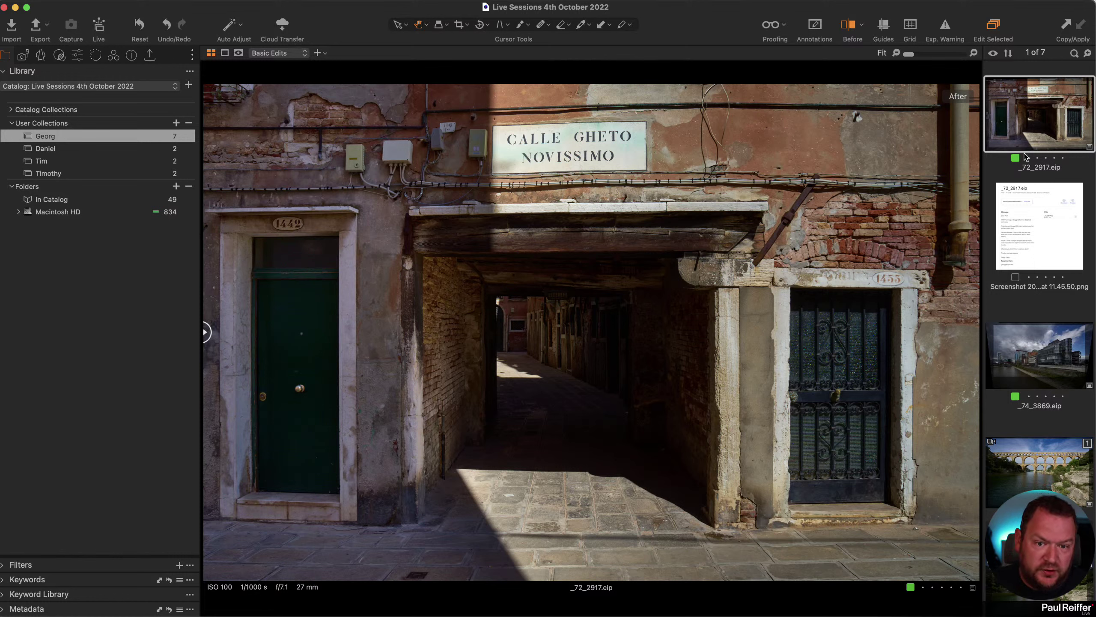
click(230, 0)
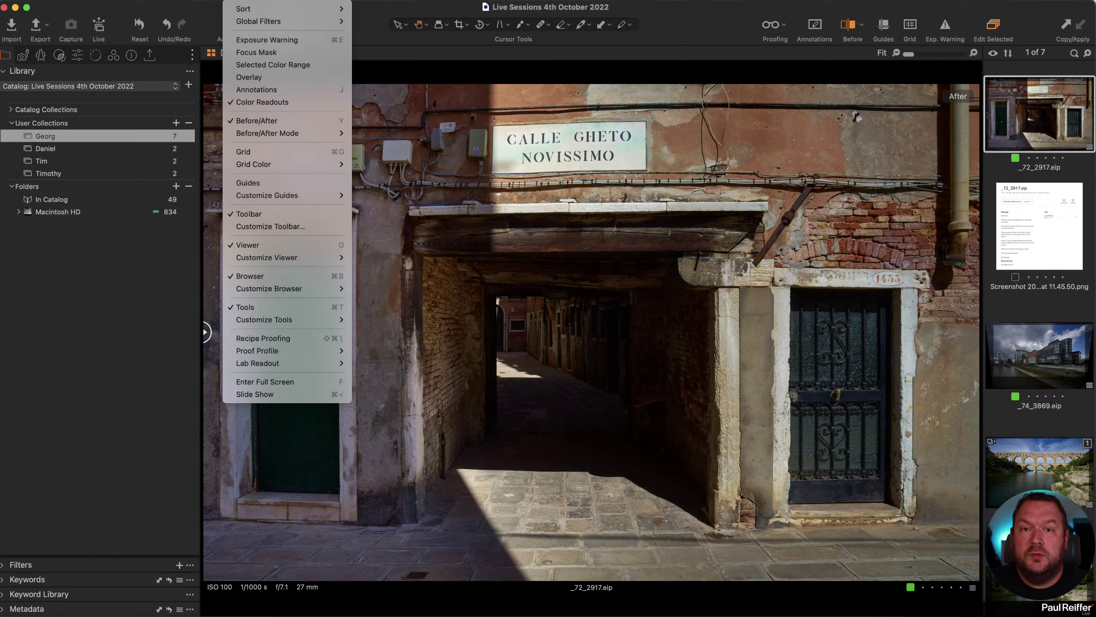
mouse_move(293, 290)
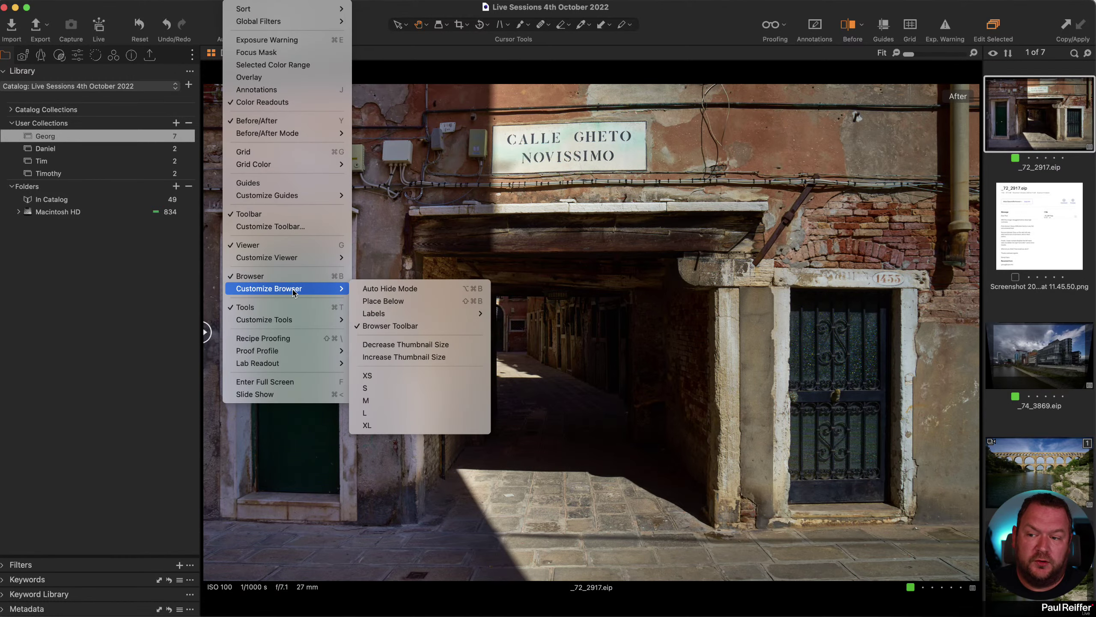
click(391, 301)
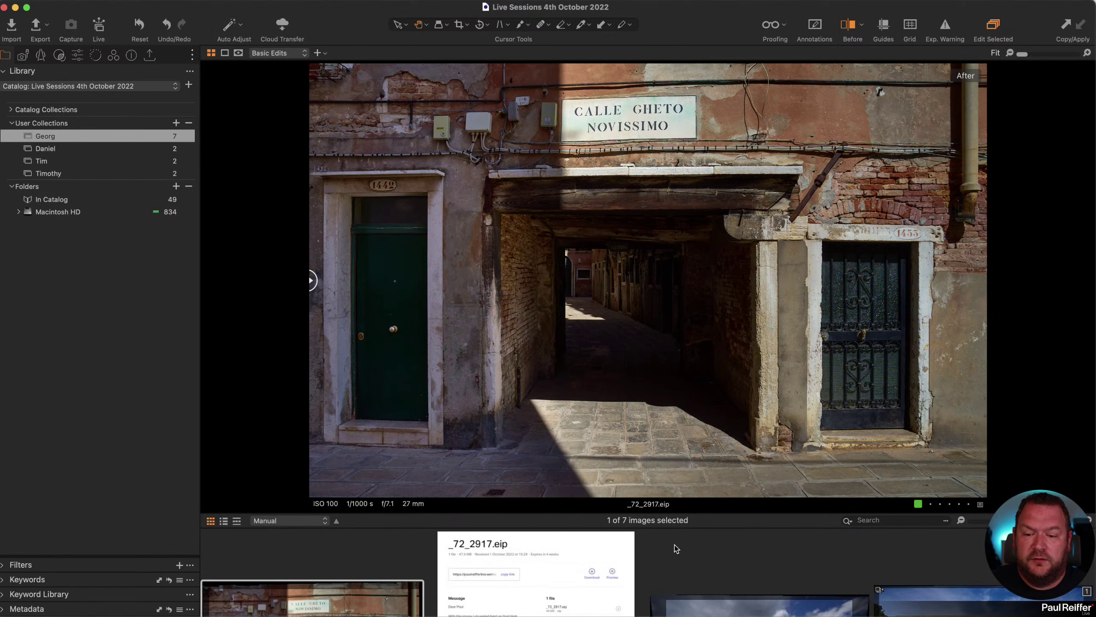
drag(1049, 521, 993, 521)
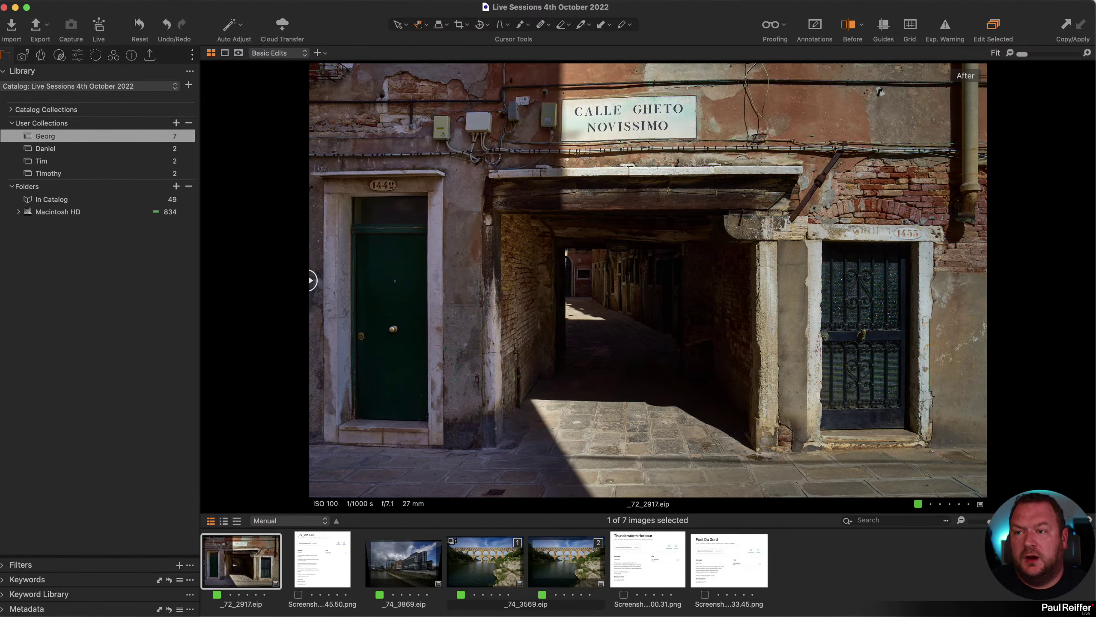
- Move the browser back to the right of the viewer with the Place Right option
click(235, 2)
mouse_move(296, 259)
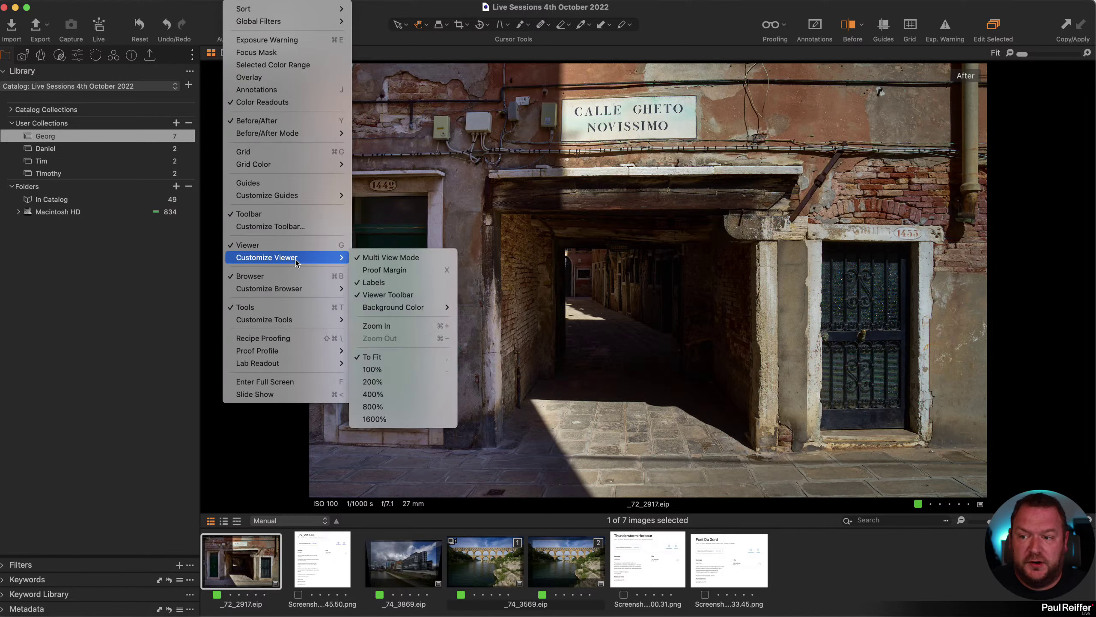
mouse_move(298, 289)
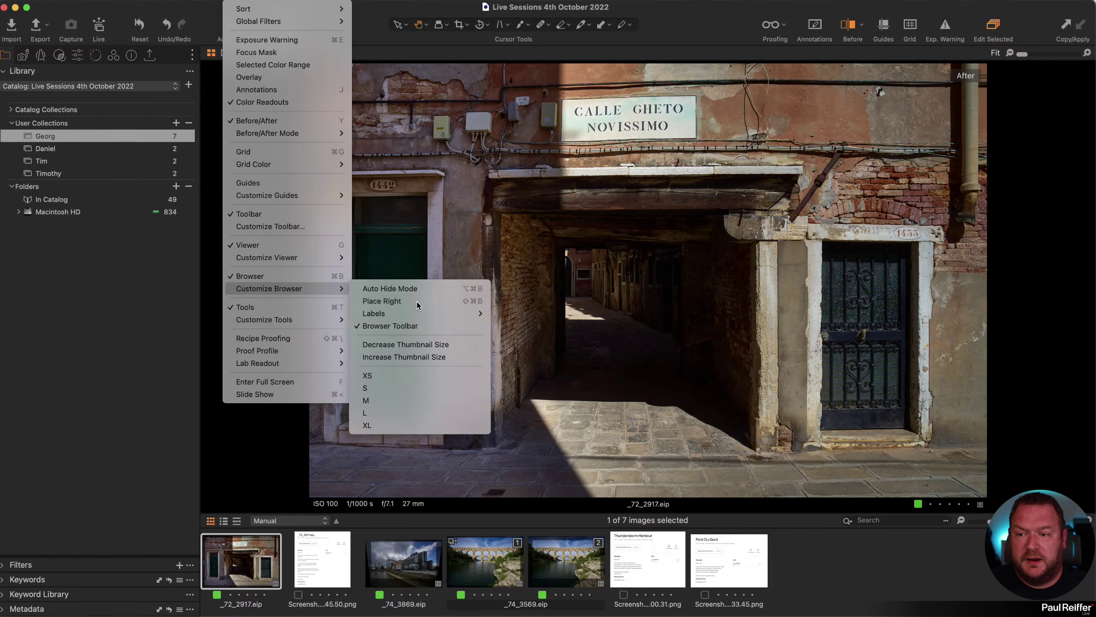
click(419, 301)
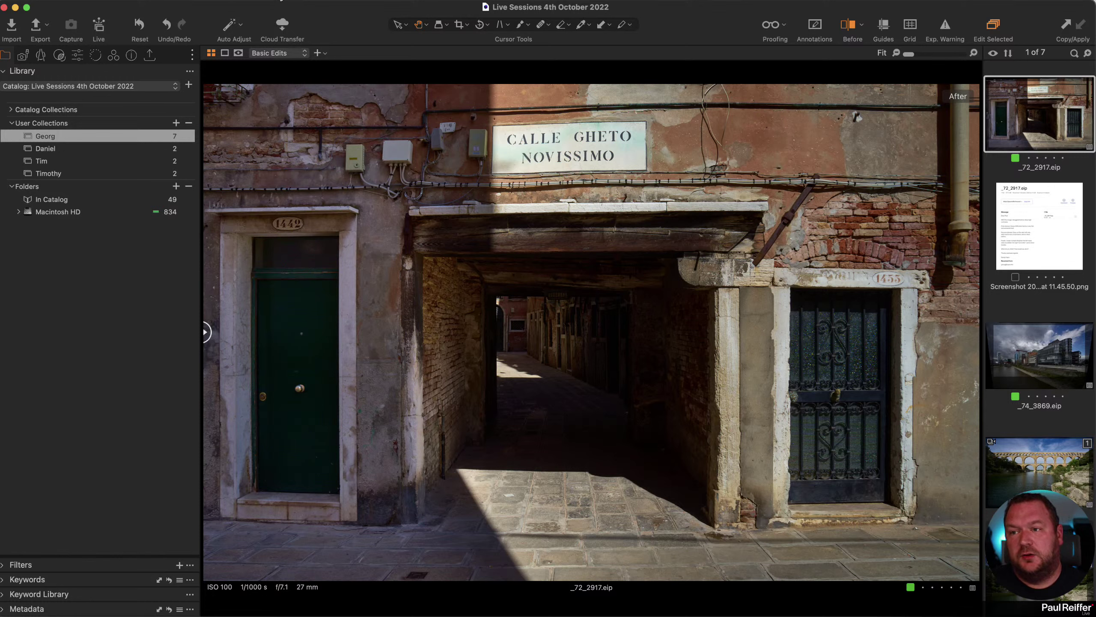
- Apply the saved workspace "Backup from Capture One 22 (15.3.2)"
click(264, 0)
mouse_move(301, 12)
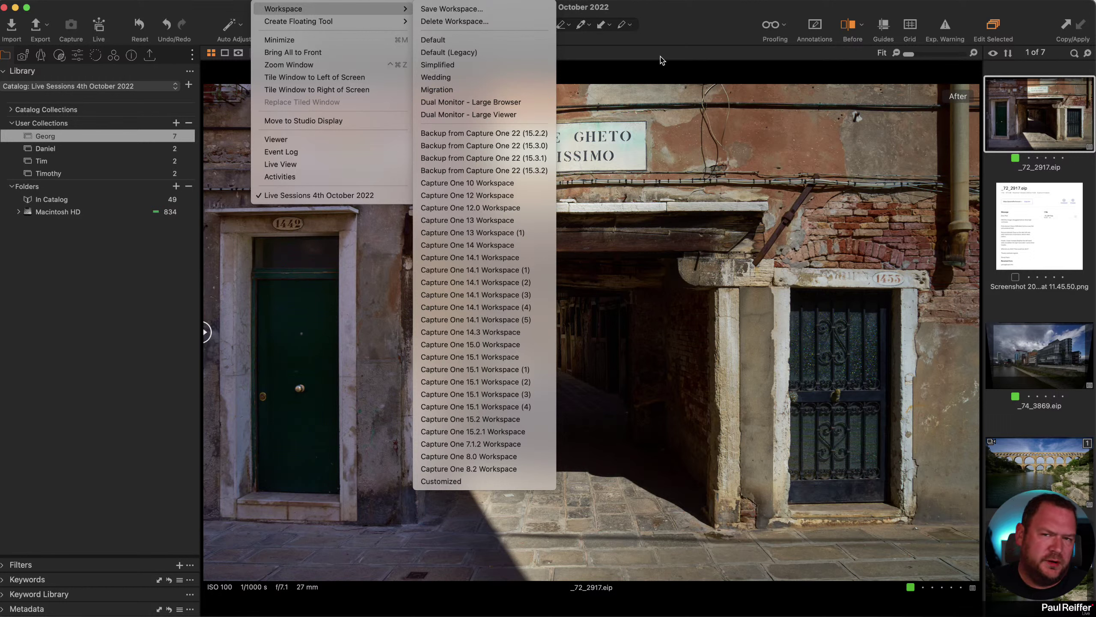
click(694, 34)
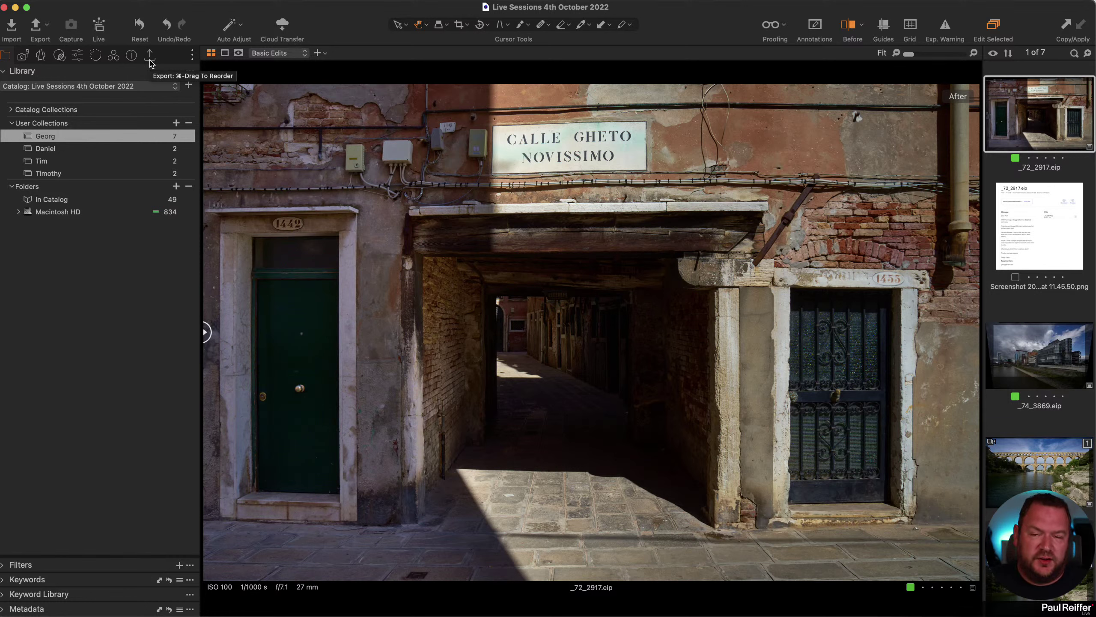
click(265, 1)
mouse_move(302, 8)
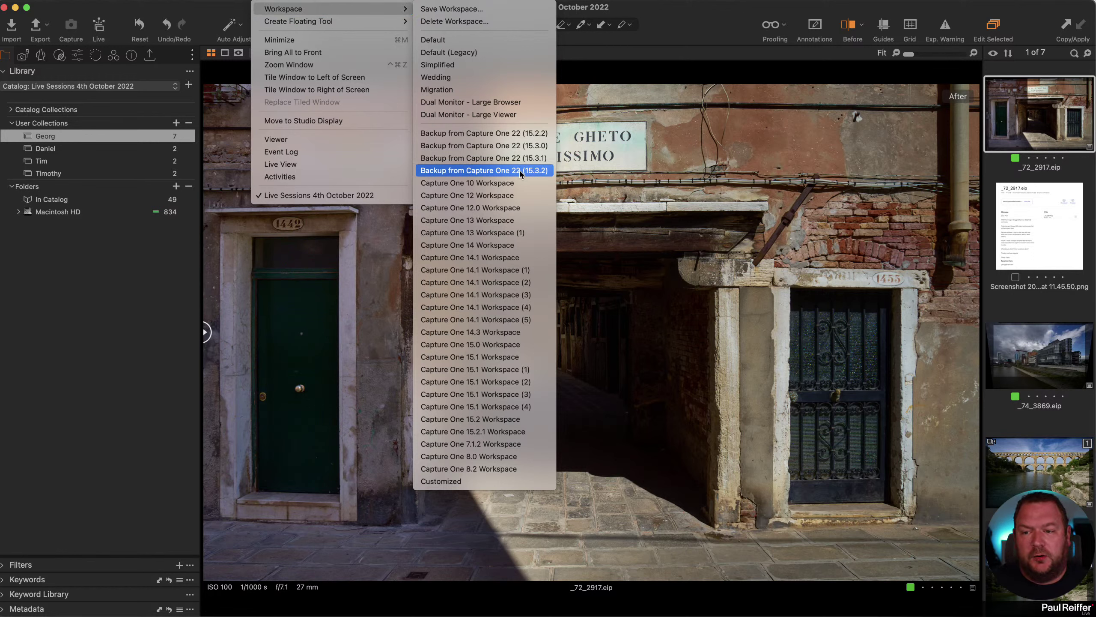
click(498, 171)
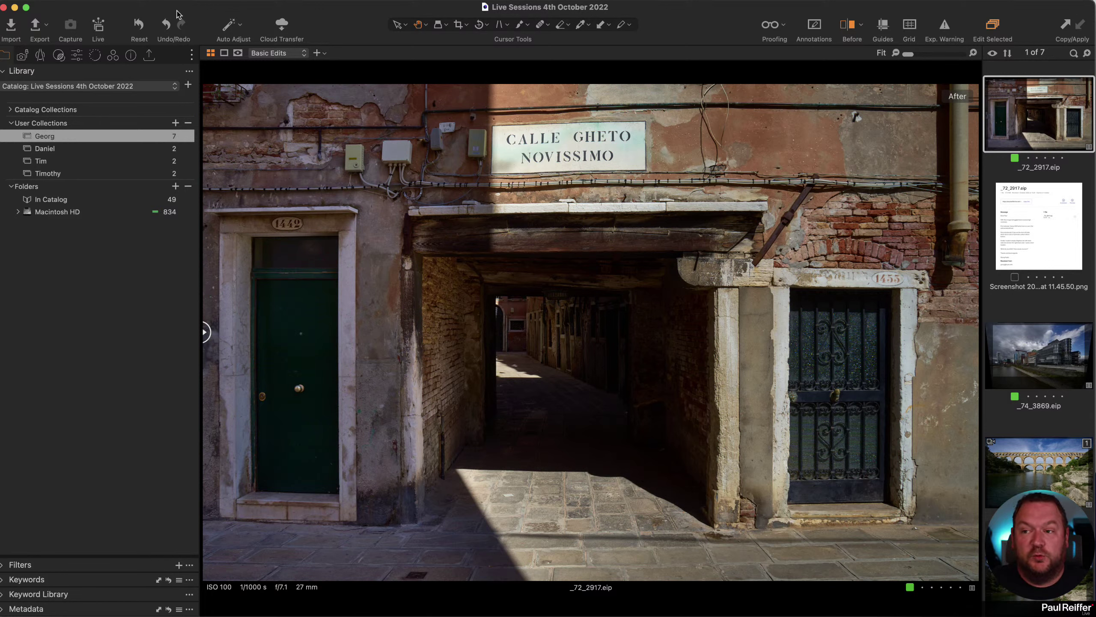
click(286, 1)
mouse_move(291, 8)
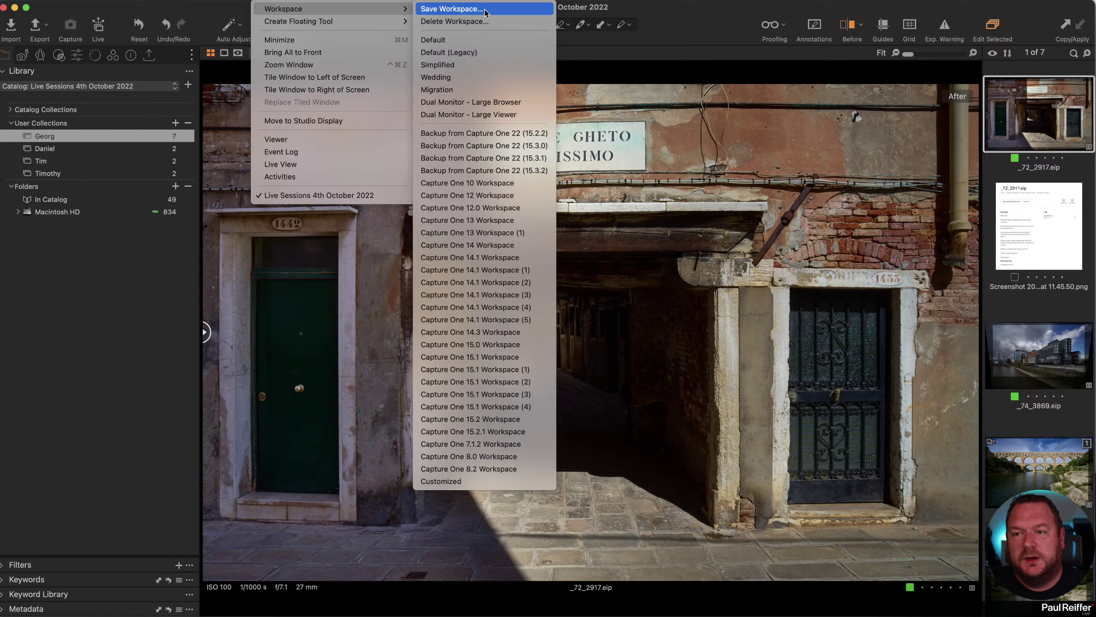
click(701, 18)
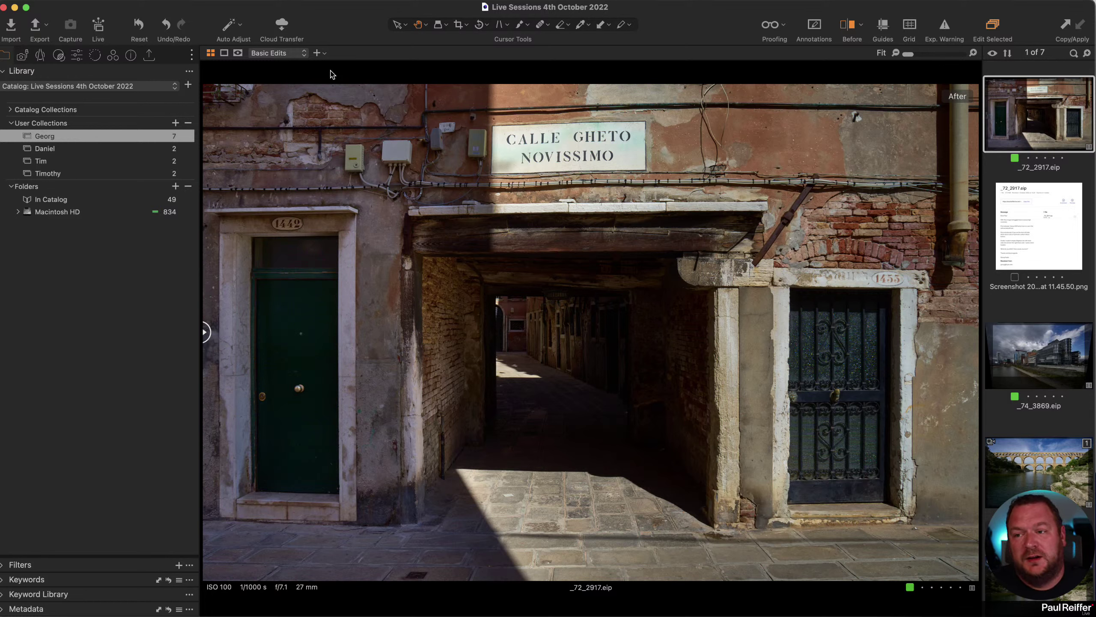
click(288, 6)
mouse_move(311, 9)
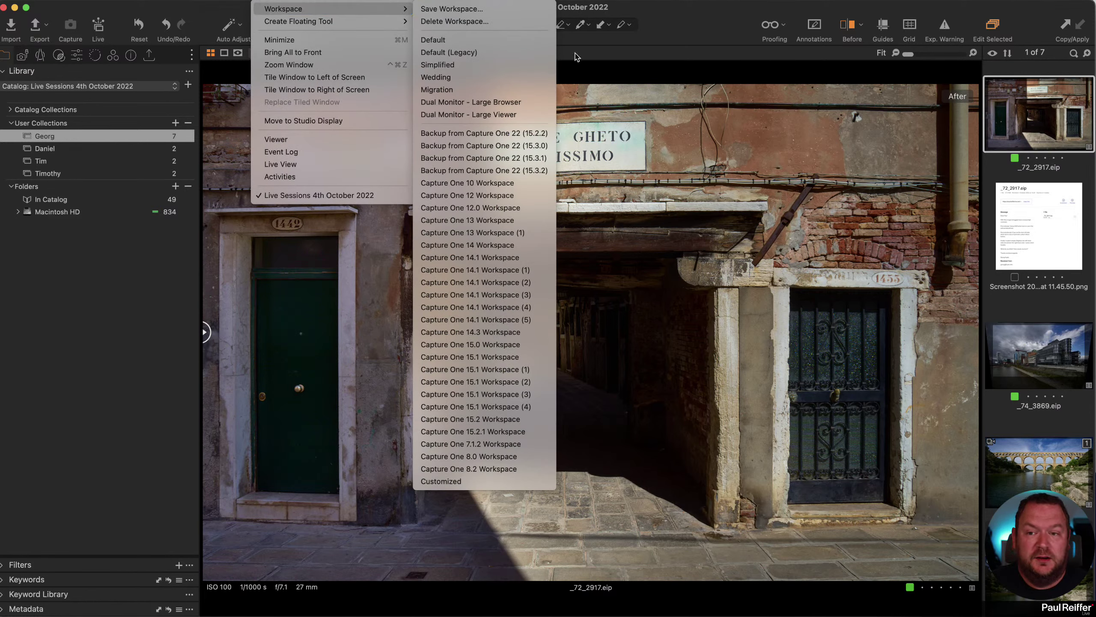
click(681, 22)
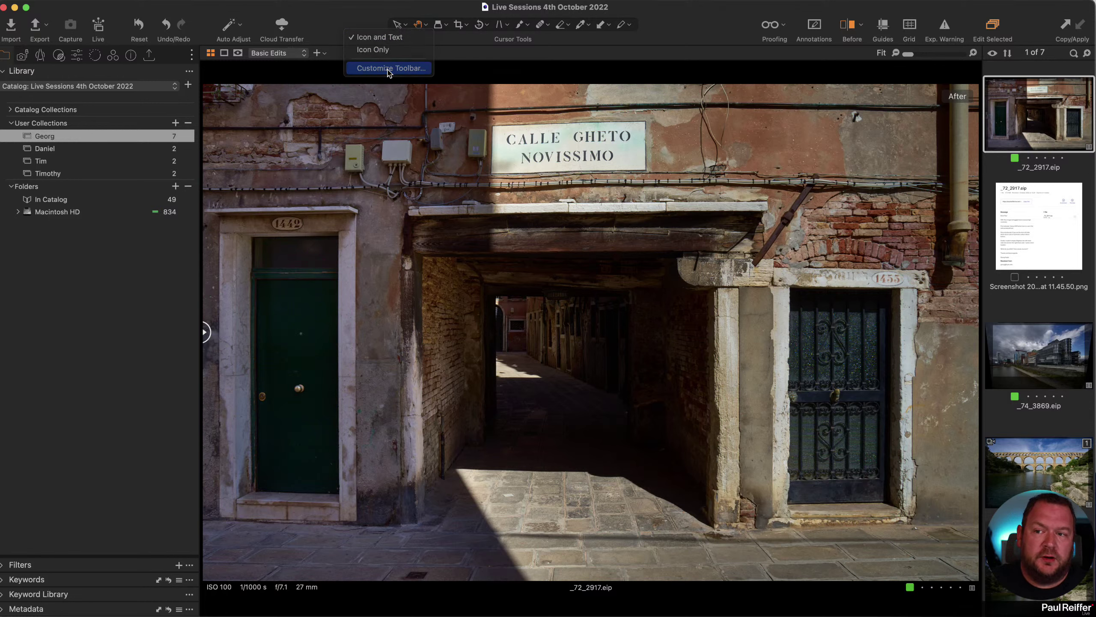
- Open the toolbar customization to examine the available items, and close it without rearranging anything
click(390, 74)
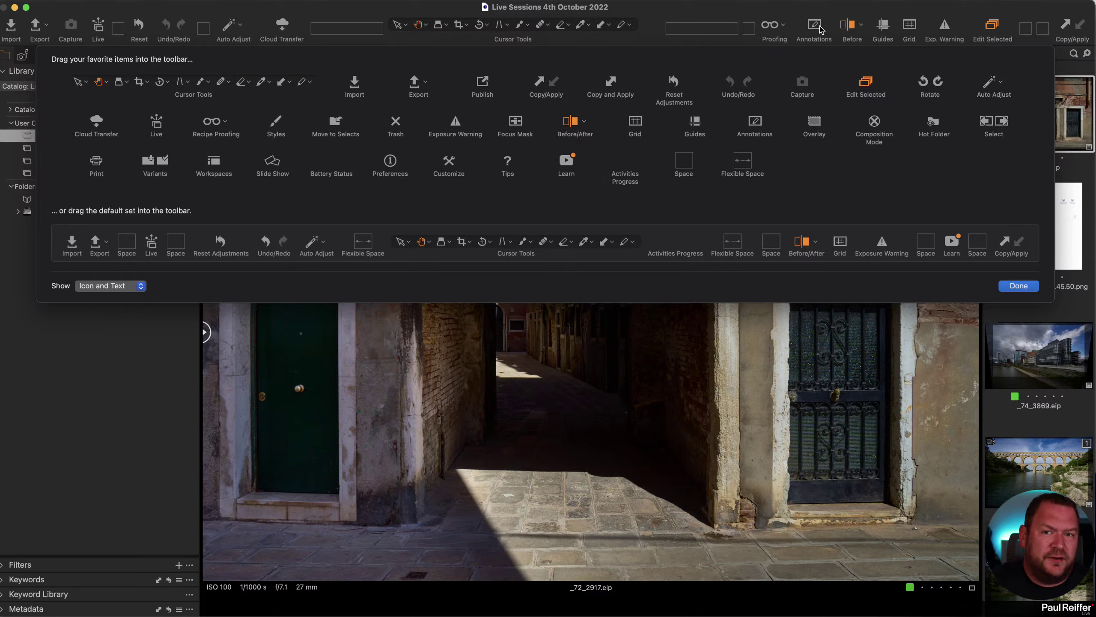
click(1029, 286)
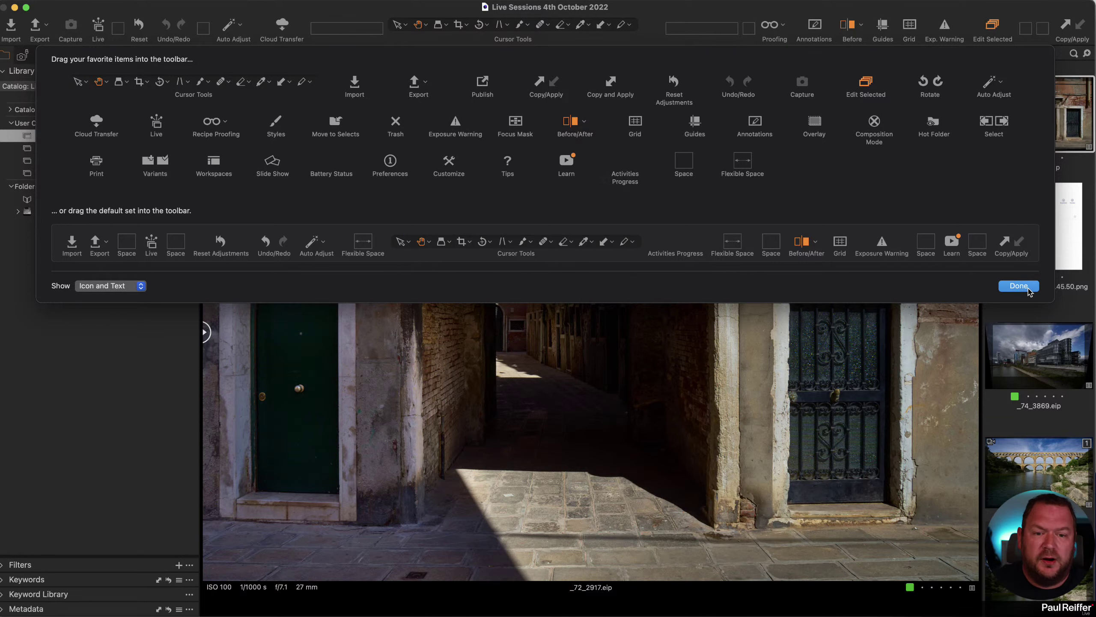
- Show the guides over the image and hide them again
click(233, 1)
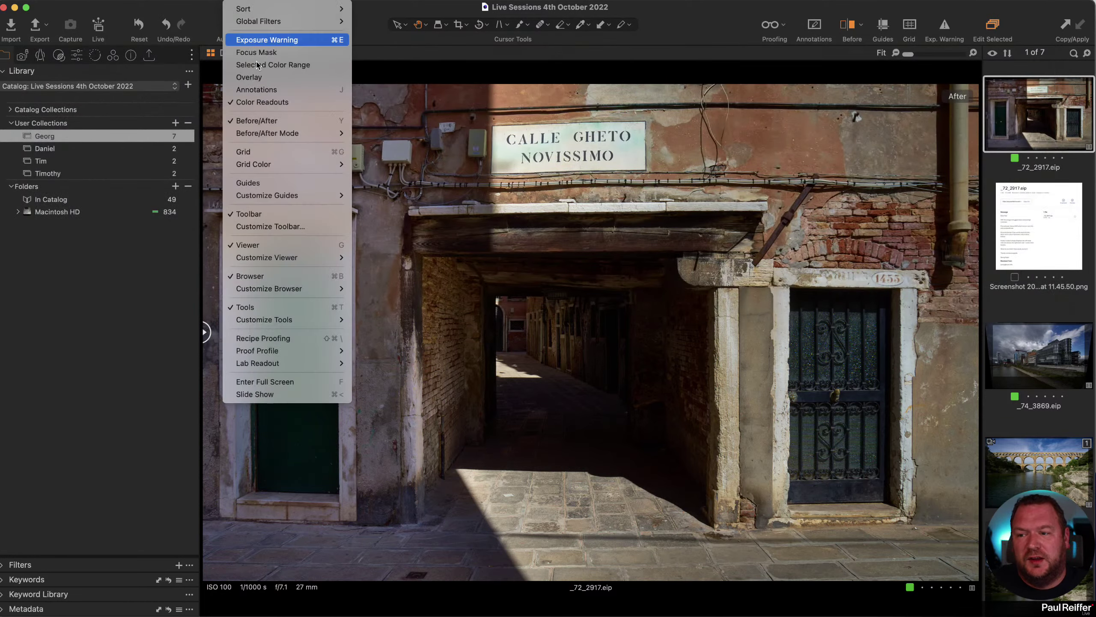
click(299, 184)
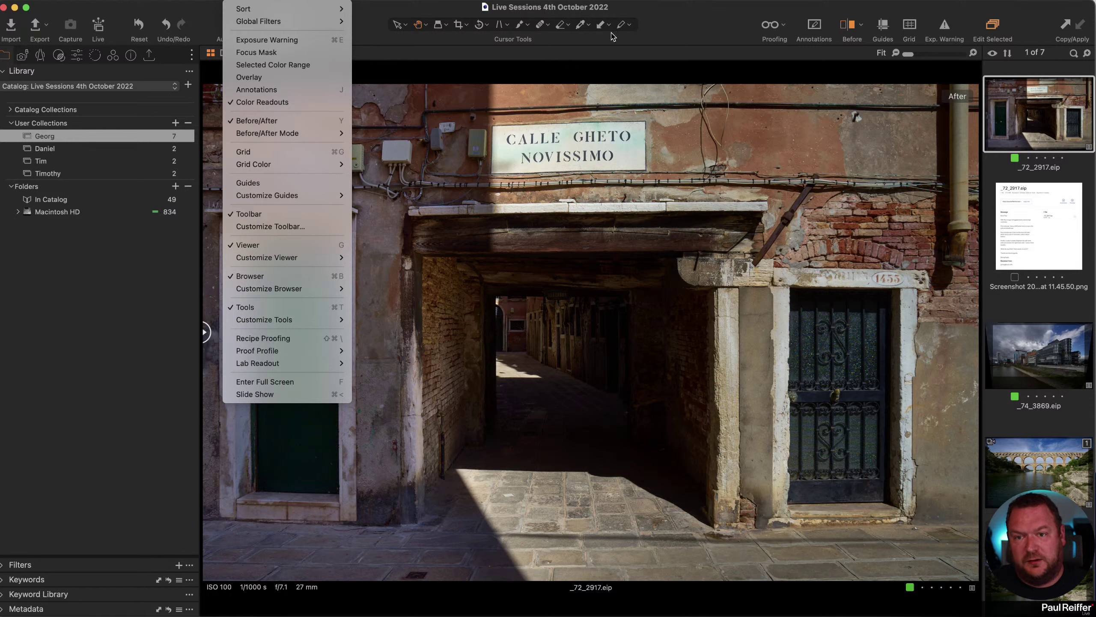
click(884, 27)
click(885, 29)
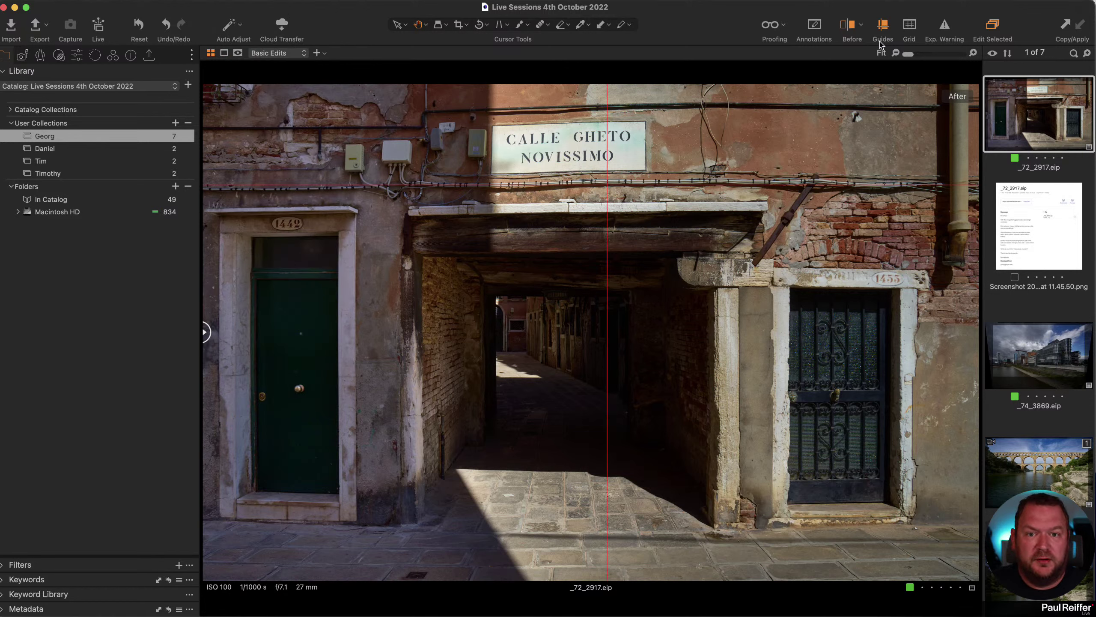
click(882, 31)
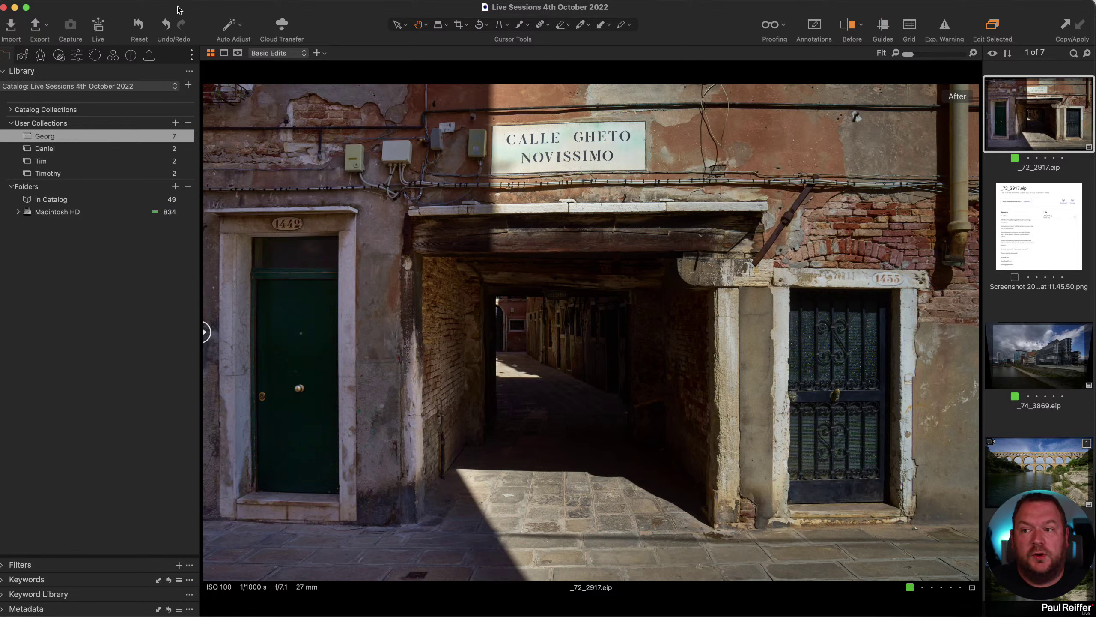
click(289, 5)
mouse_move(384, 10)
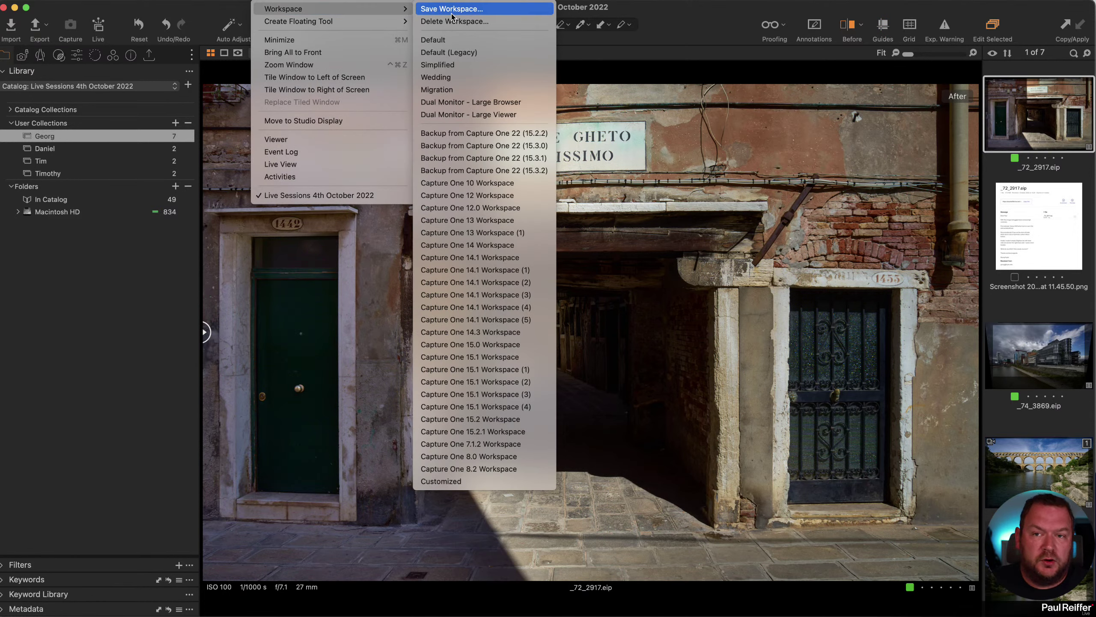
click(721, 29)
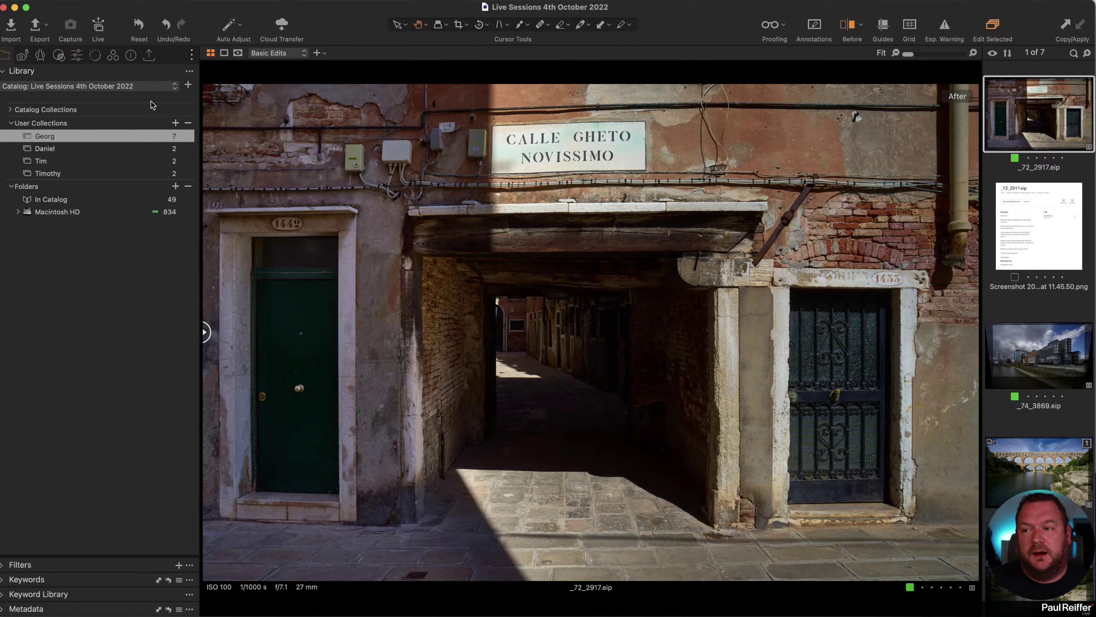
- Display the Adjust tools, and collapse and re-expand the Exposure tool
click(77, 55)
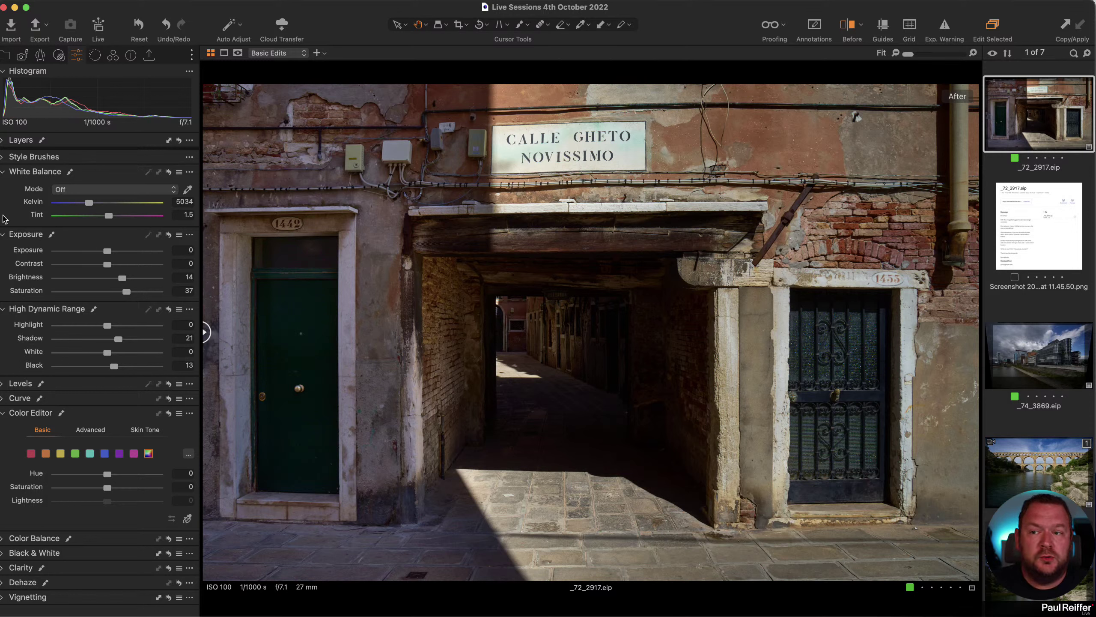
click(3, 236)
click(2, 236)
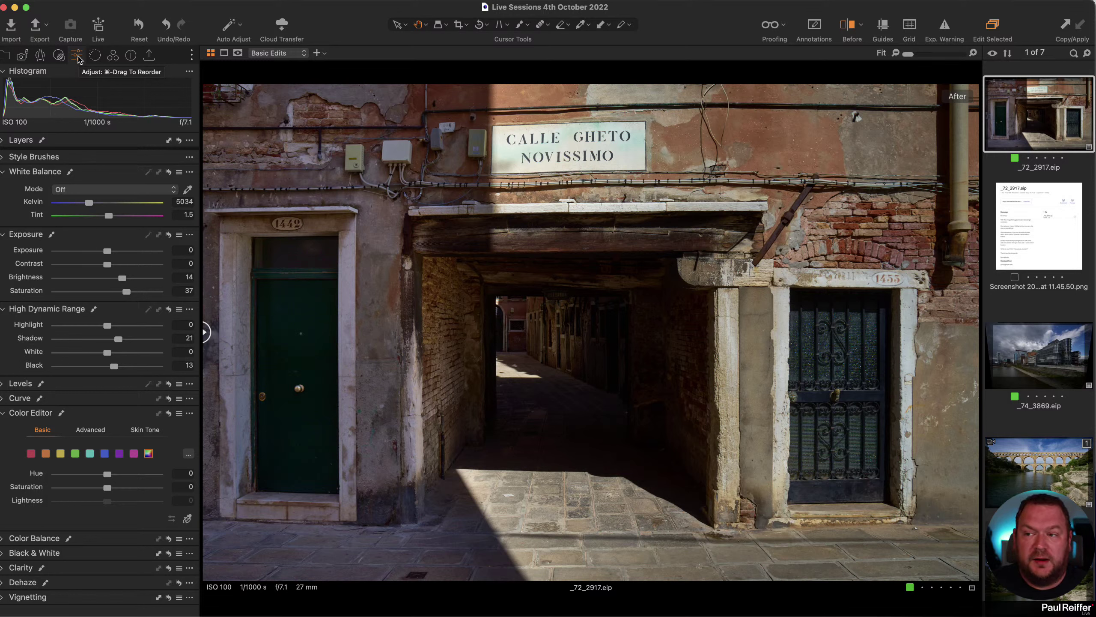
- Reorder the tool tabs so the one with Base Characteristics and Styles and Presets sits just before Export, and display the Crop and Lens Correction tools
mouse_move(78, 59)
mouse_down()
mouse_move(141, 62)
mouse_move(72, 61)
mouse_move(83, 61)
mouse_up()
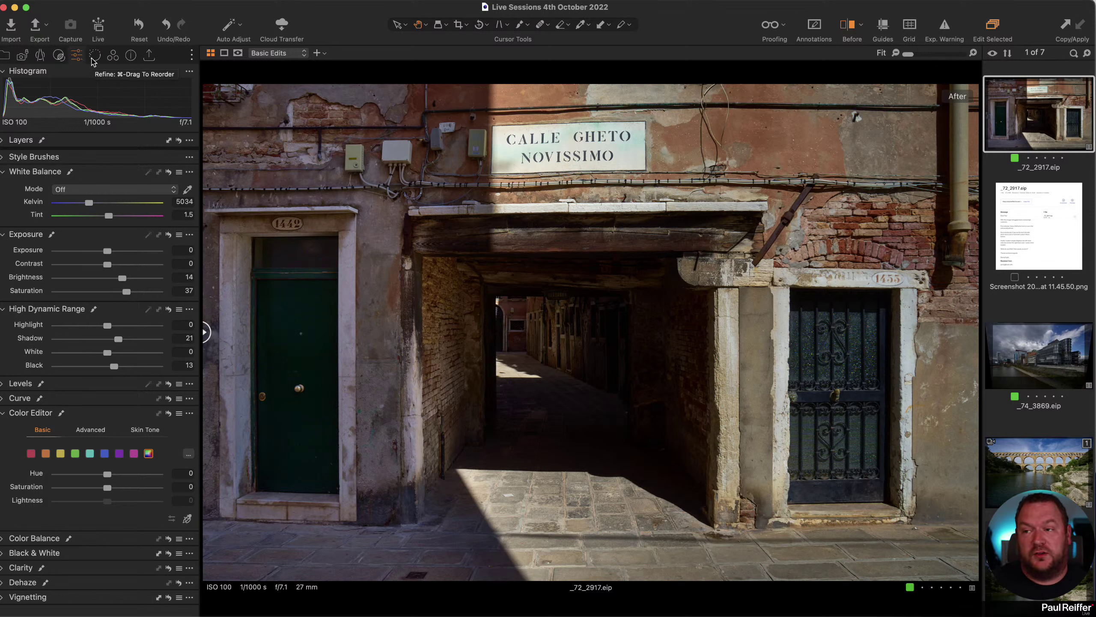
click(43, 58)
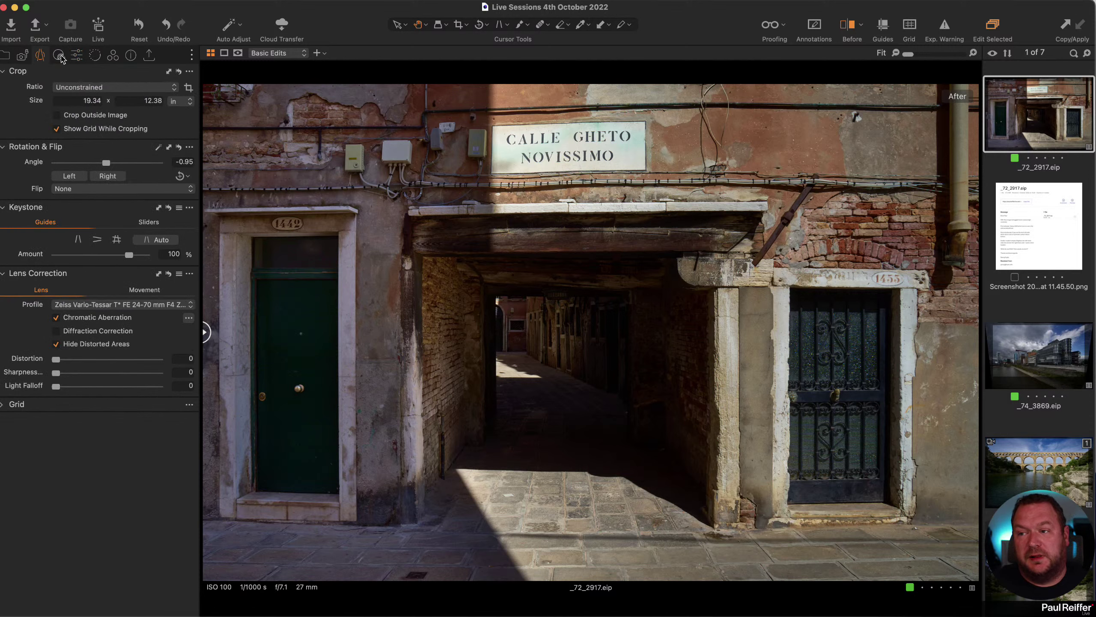
click(61, 57)
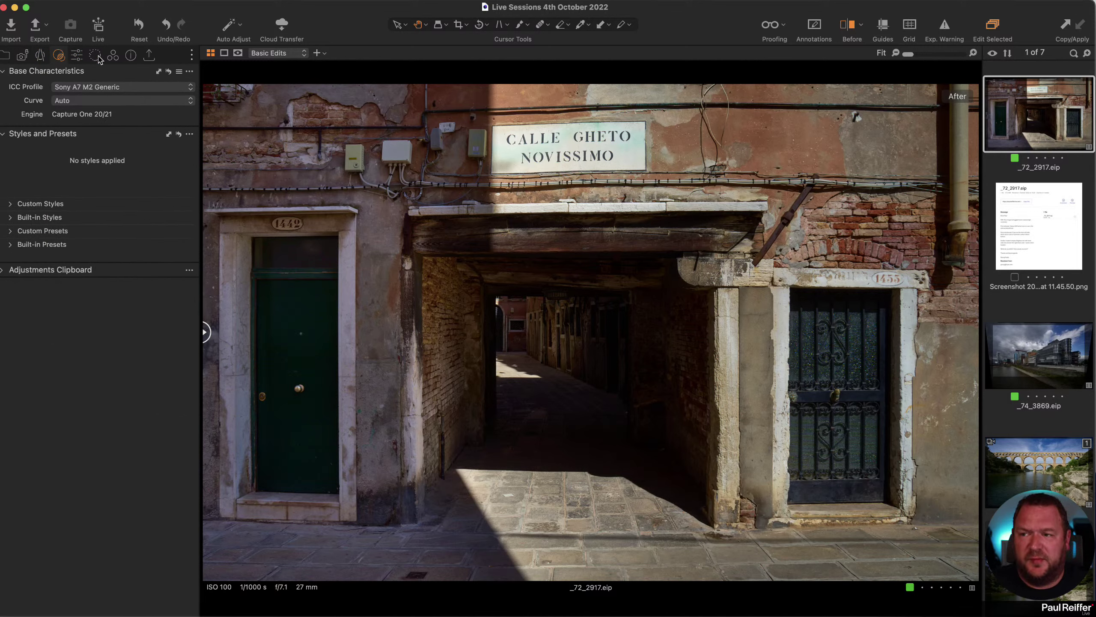
drag(76, 58, 135, 56)
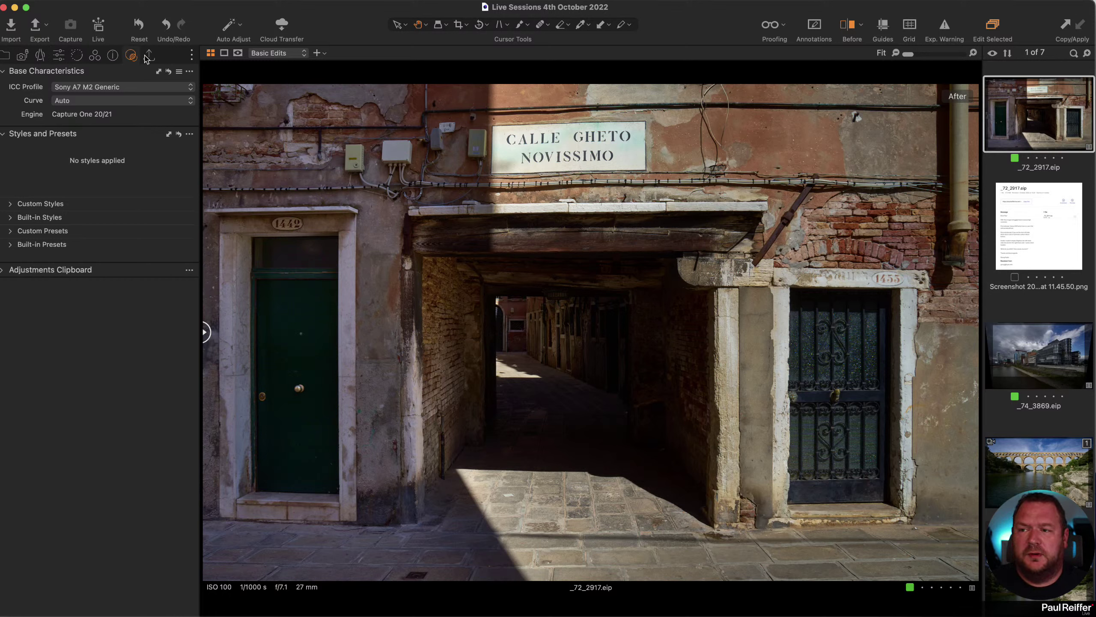
click(41, 56)
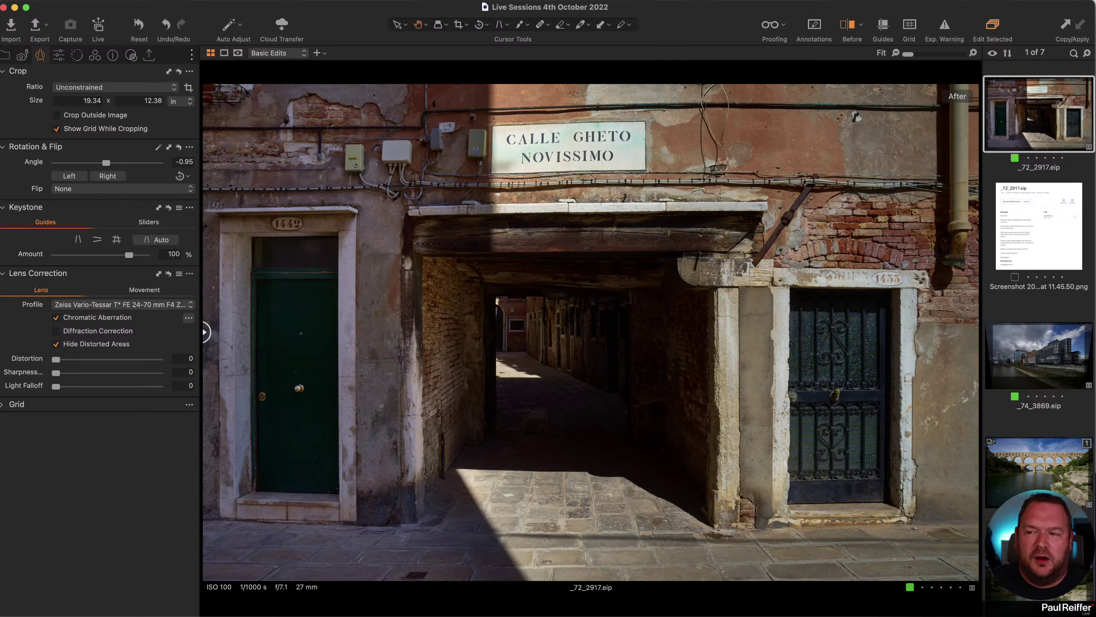
- Display the Color tools, compare the image in the split before/after view by sweeping the divider across it, and switch the comparison off
click(95, 55)
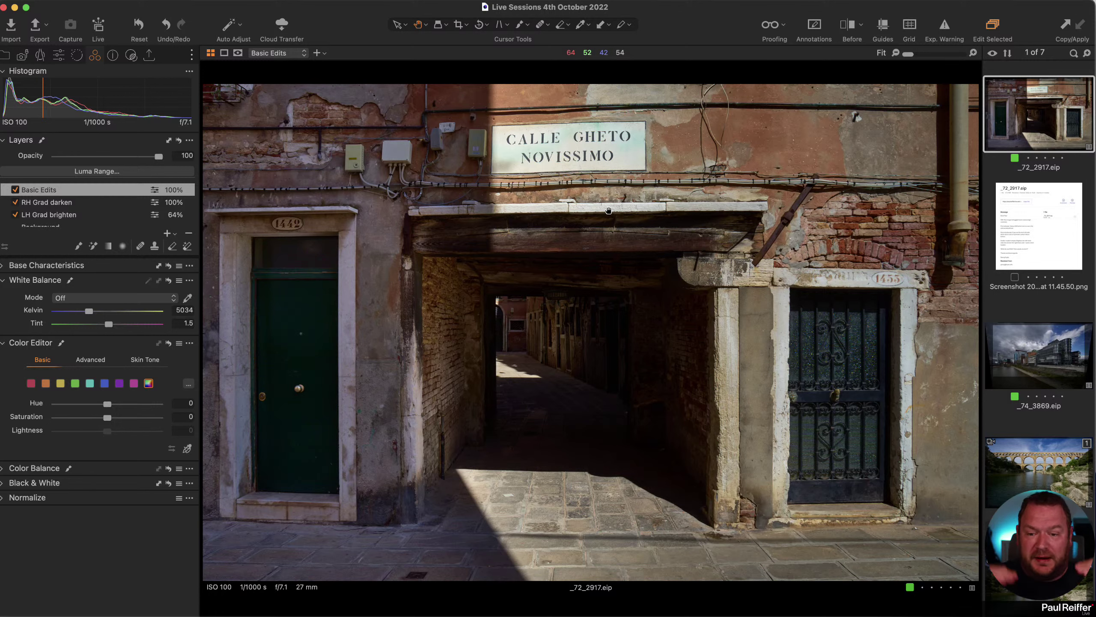
key(y)
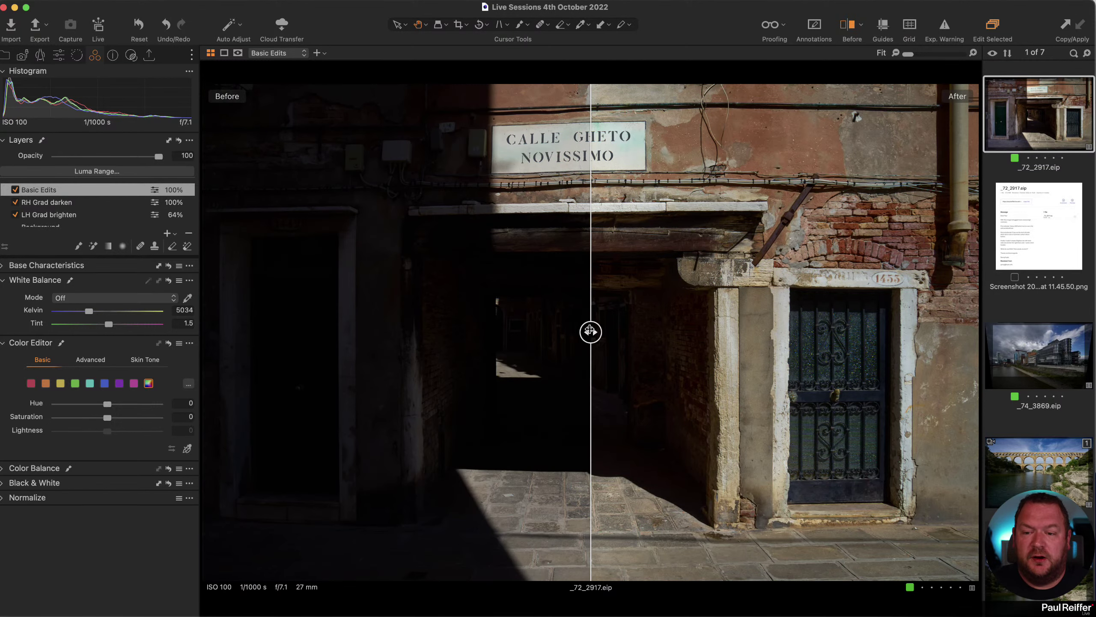
drag(589, 329, 1005, 358)
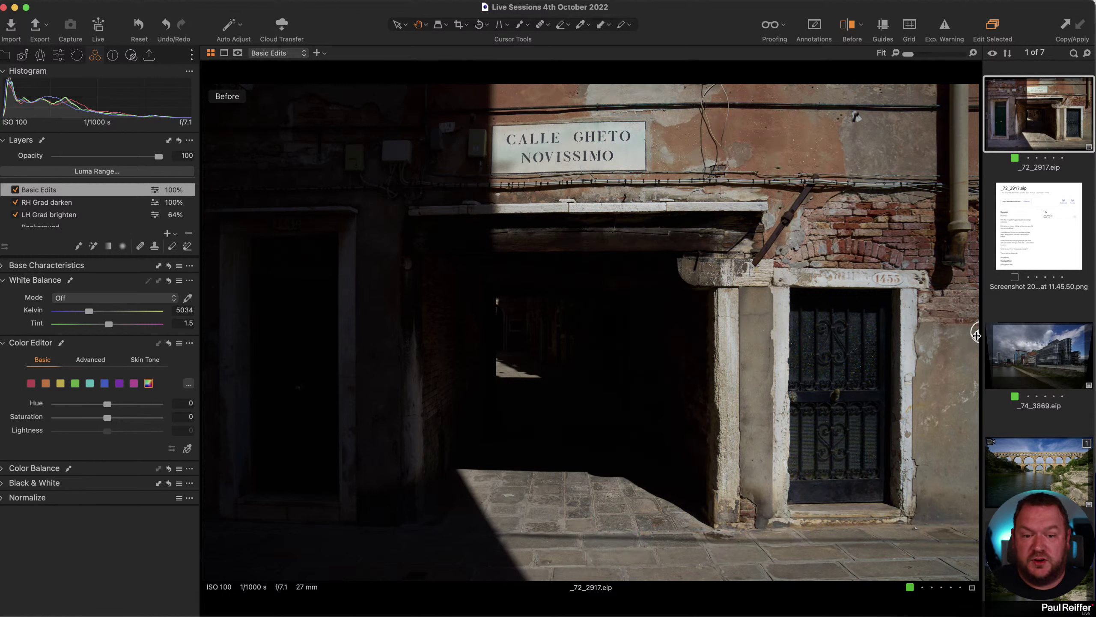
drag(977, 337, 934, 331)
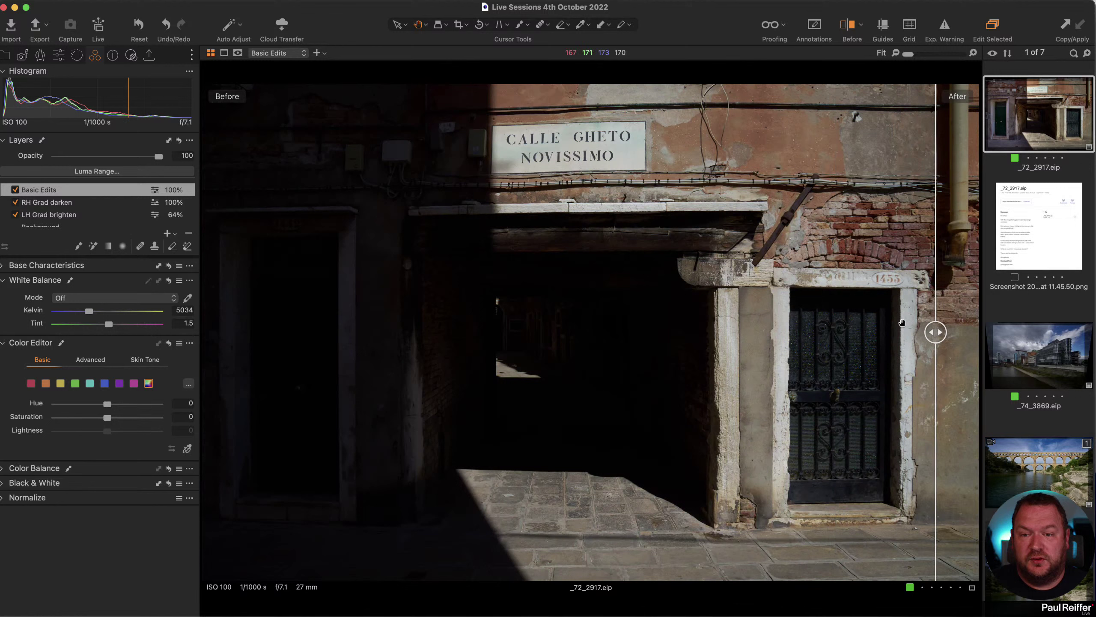
click(848, 26)
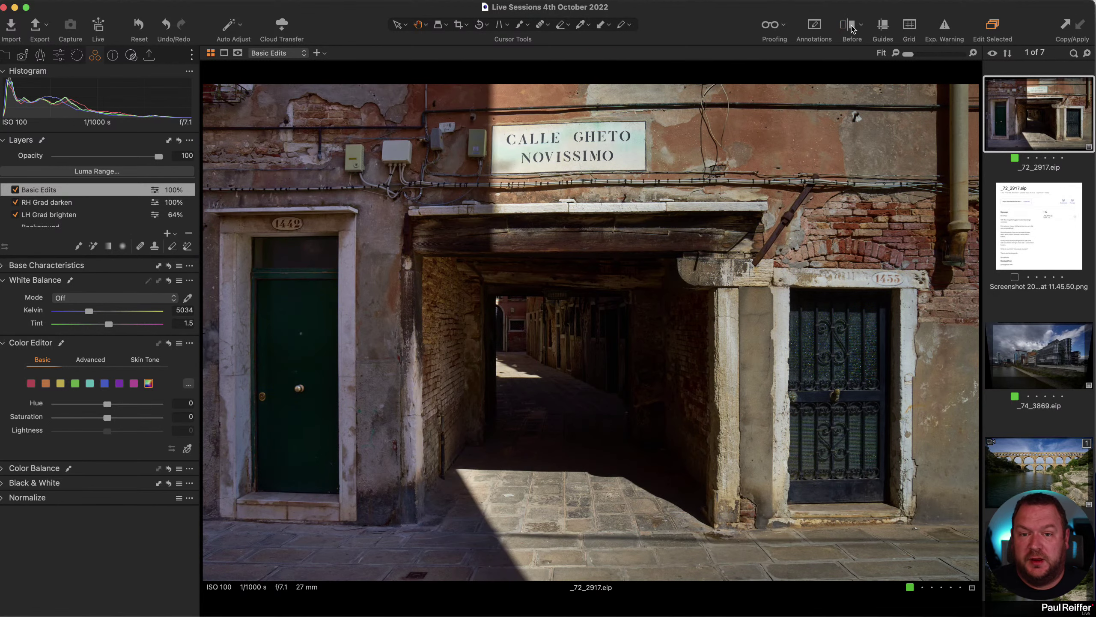
- Turn the split before/after view back on and inspect the stone pillar beside the passage up close across the divider
click(851, 27)
drag(591, 331, 204, 331)
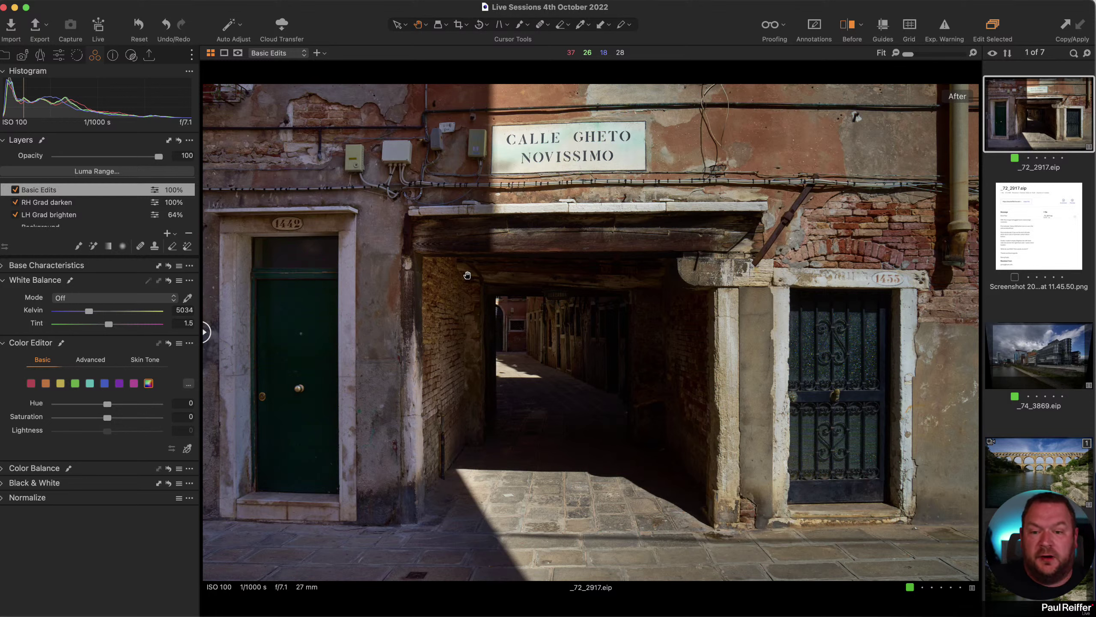
drag(204, 332, 730, 359)
key(z)
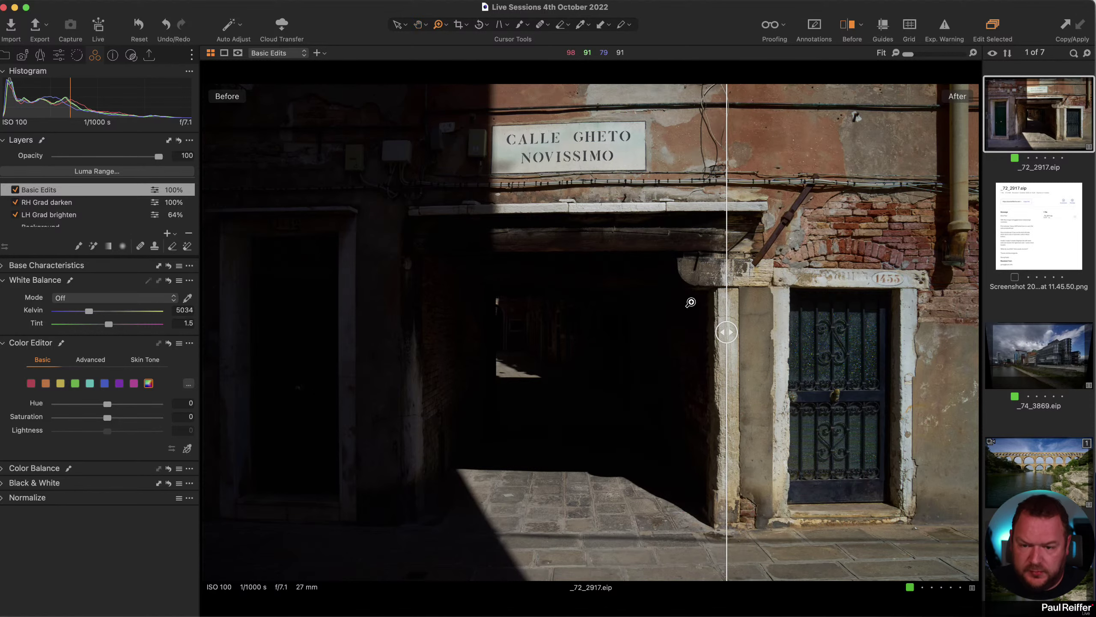
drag(680, 290, 633, 342)
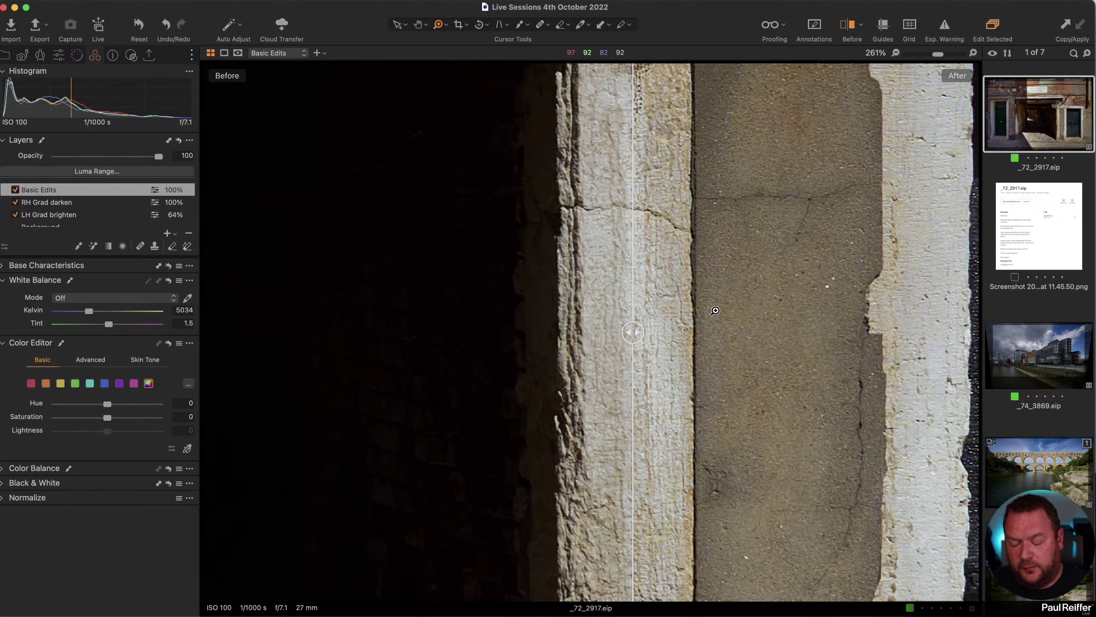
key(super+0)
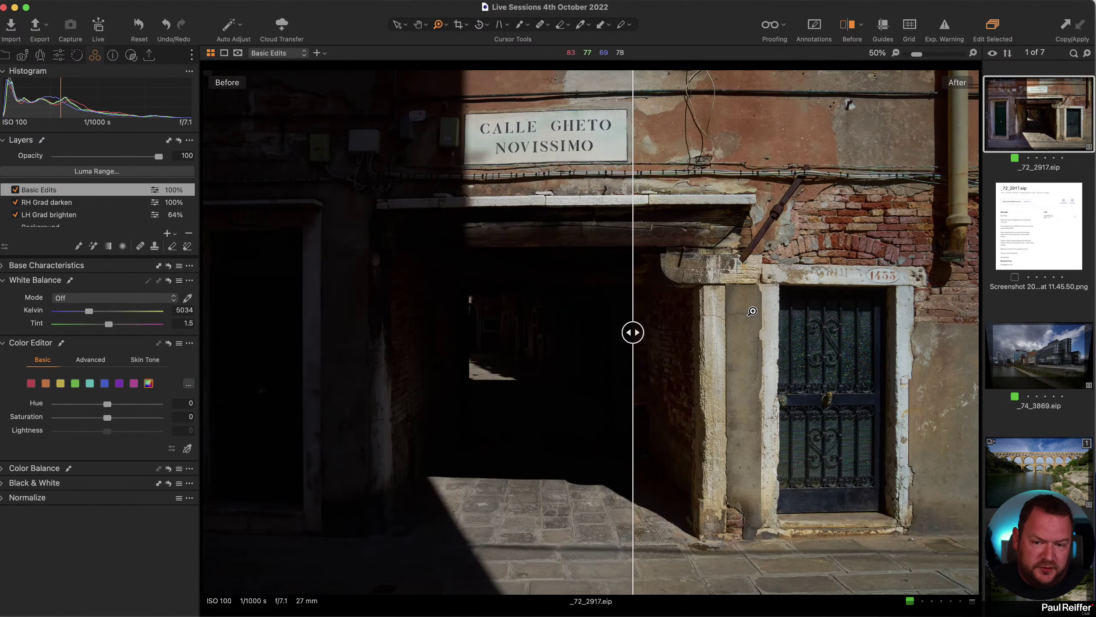
- Compare before and after up close around the 1453 doorway, and return to the whole image showing only the After side
drag(840, 241, 953, 357)
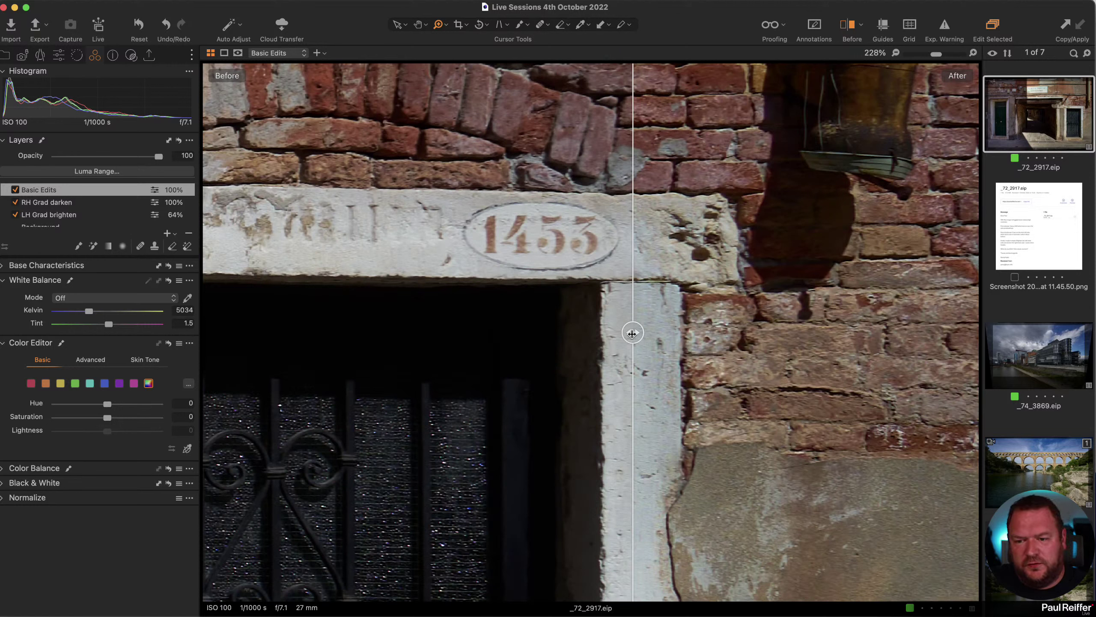
drag(631, 336, 816, 405)
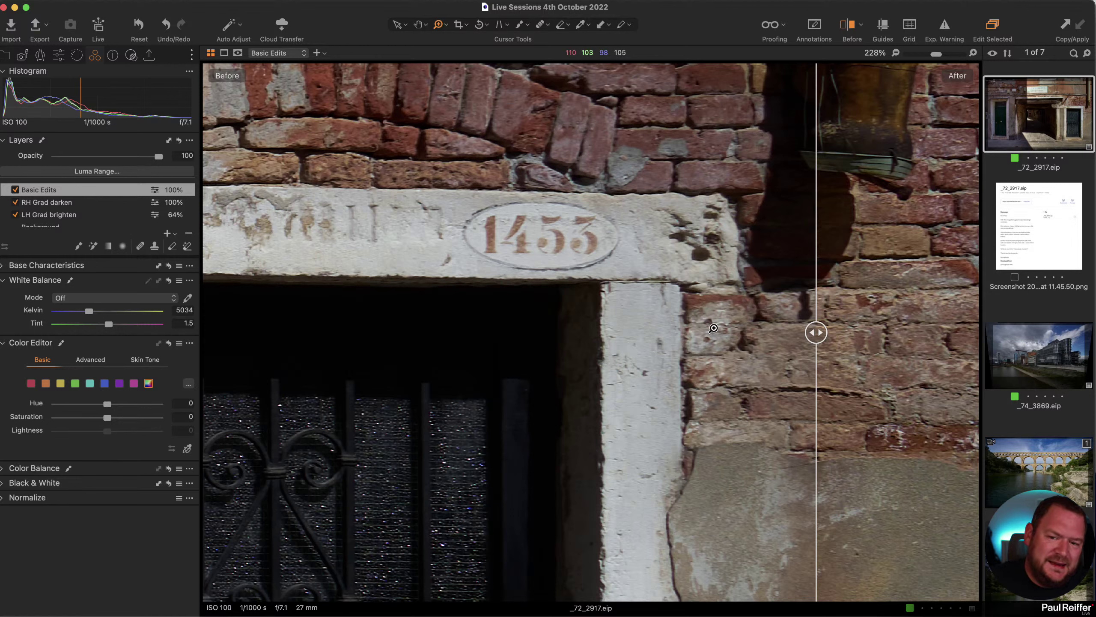
drag(813, 338, 624, 341)
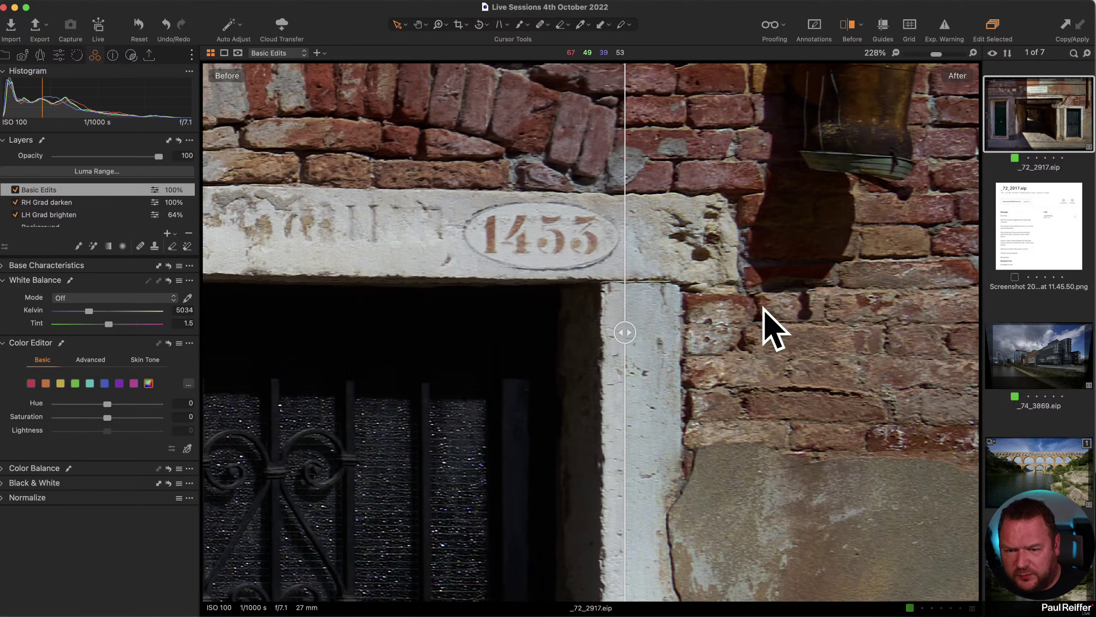
key(super+alt+0)
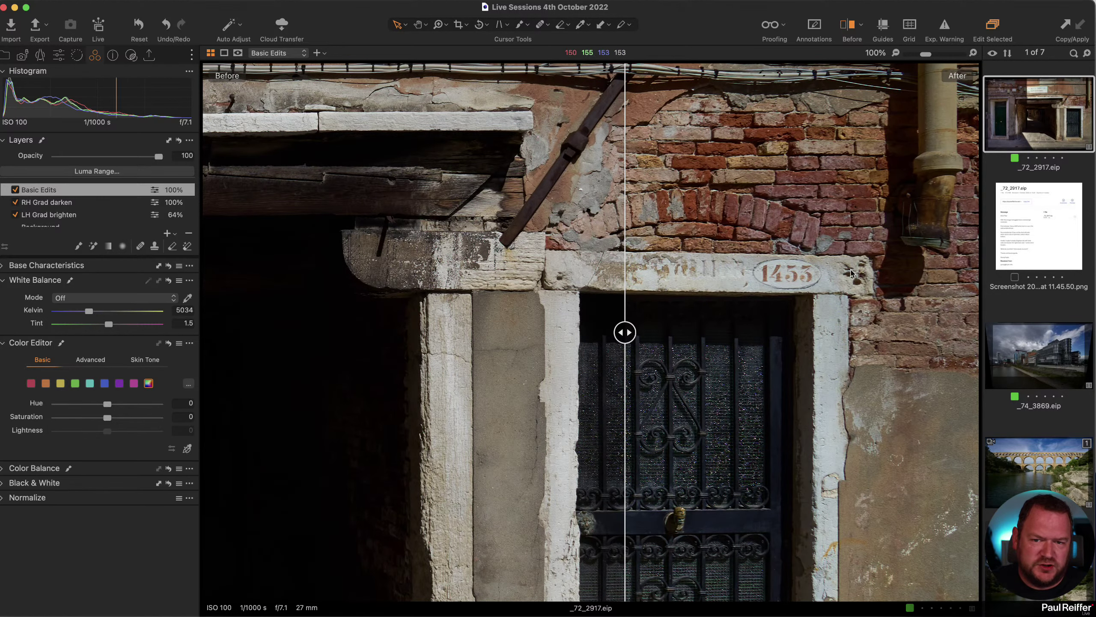
key(super+0)
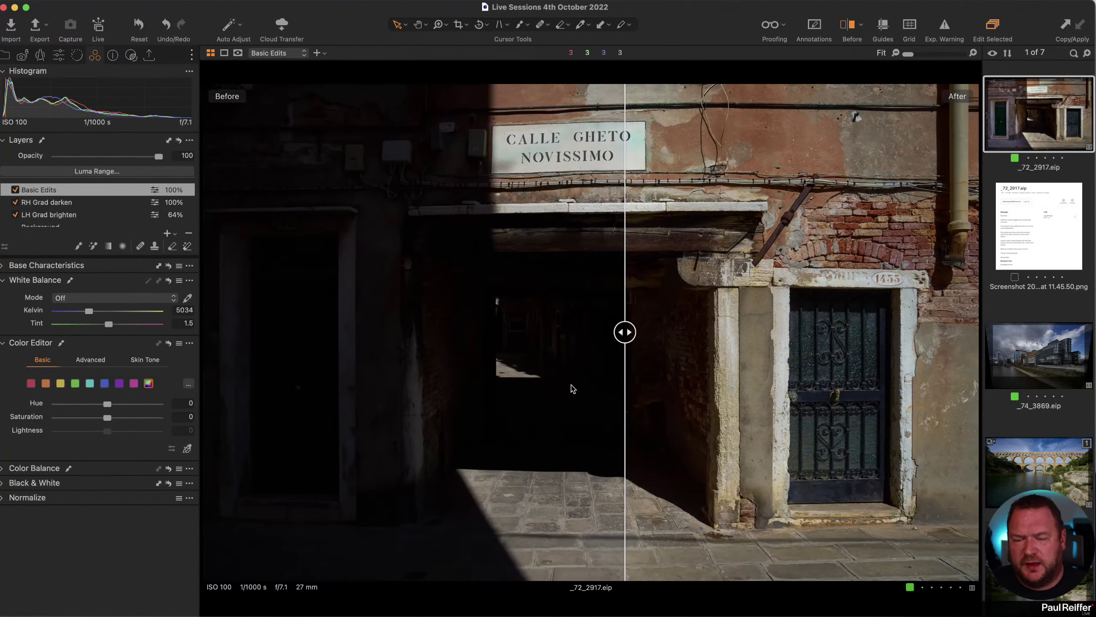
drag(625, 332, 78, 352)
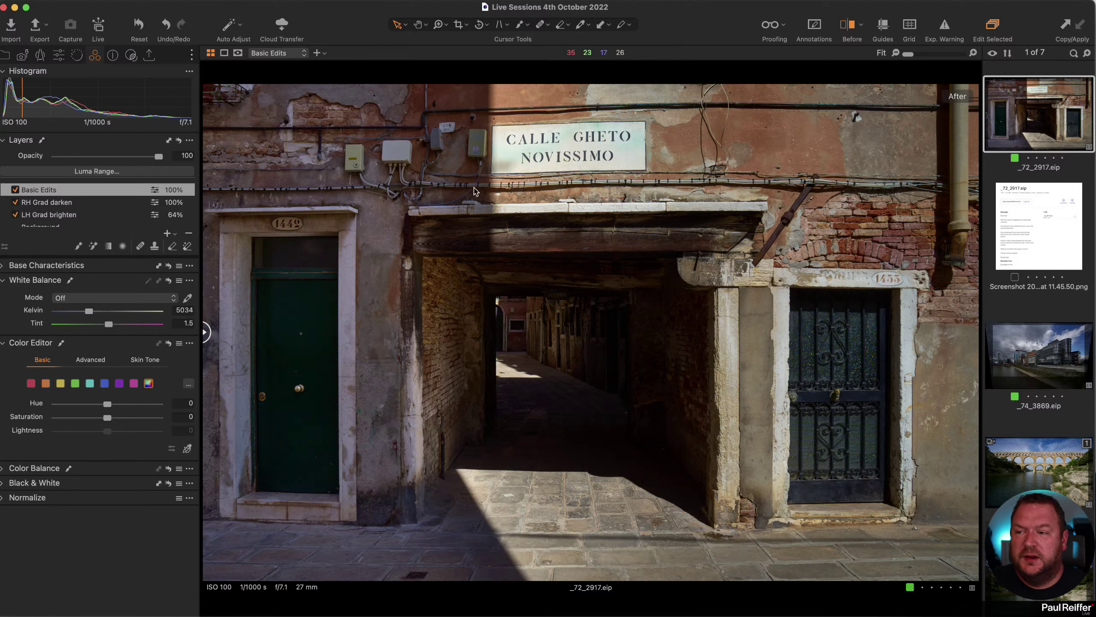
- Look through the neighbouring tool tabs, return to the Color tools and expand Base Characteristics
click(63, 59)
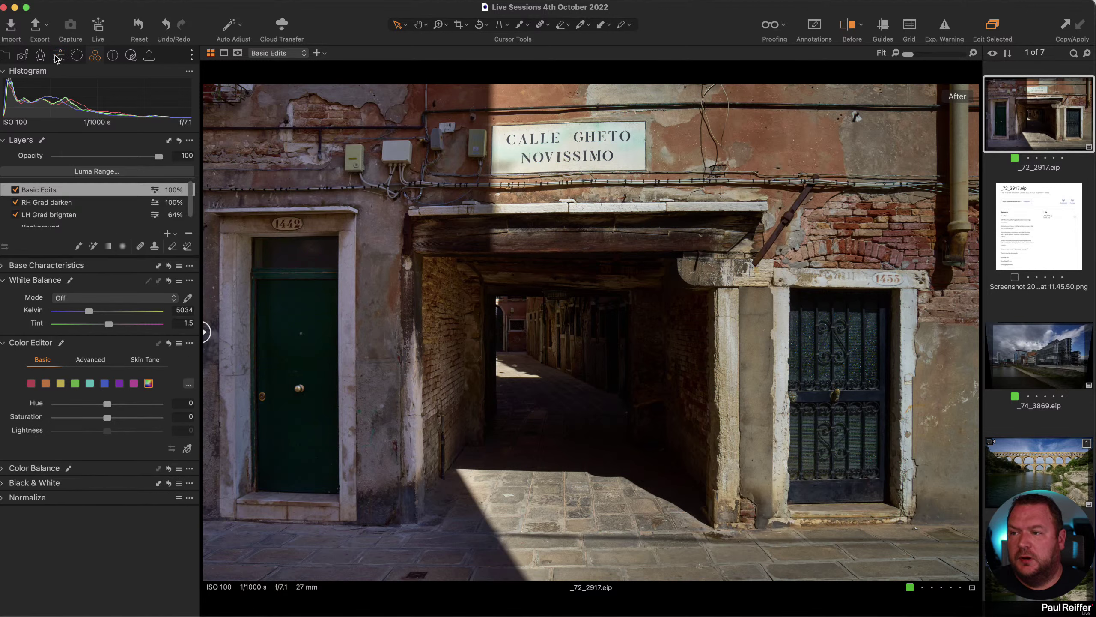
click(42, 56)
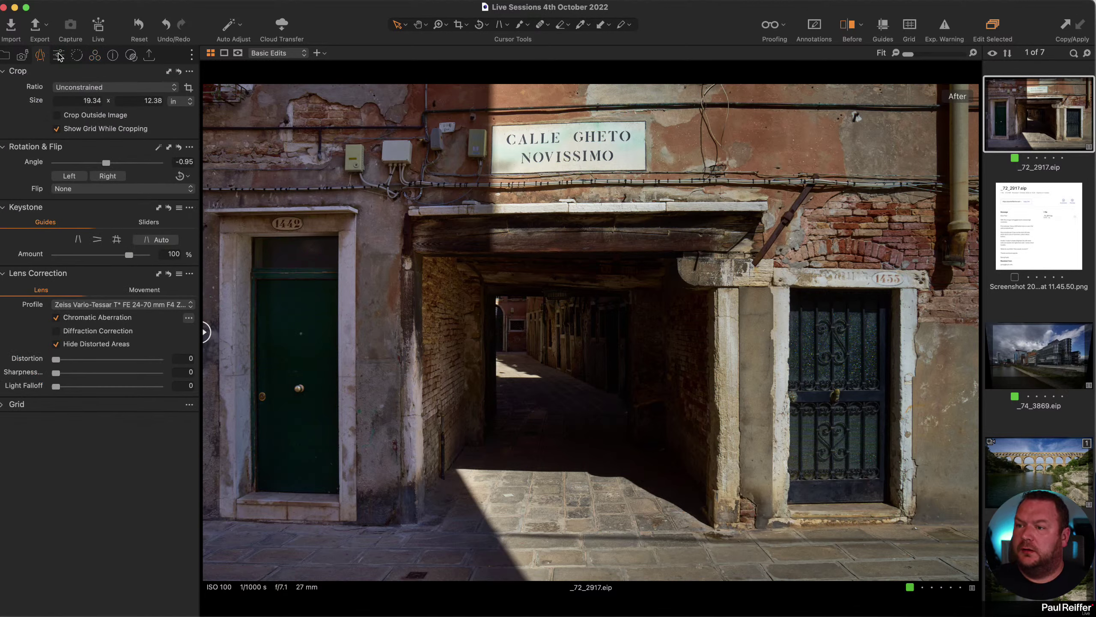
click(77, 55)
click(95, 56)
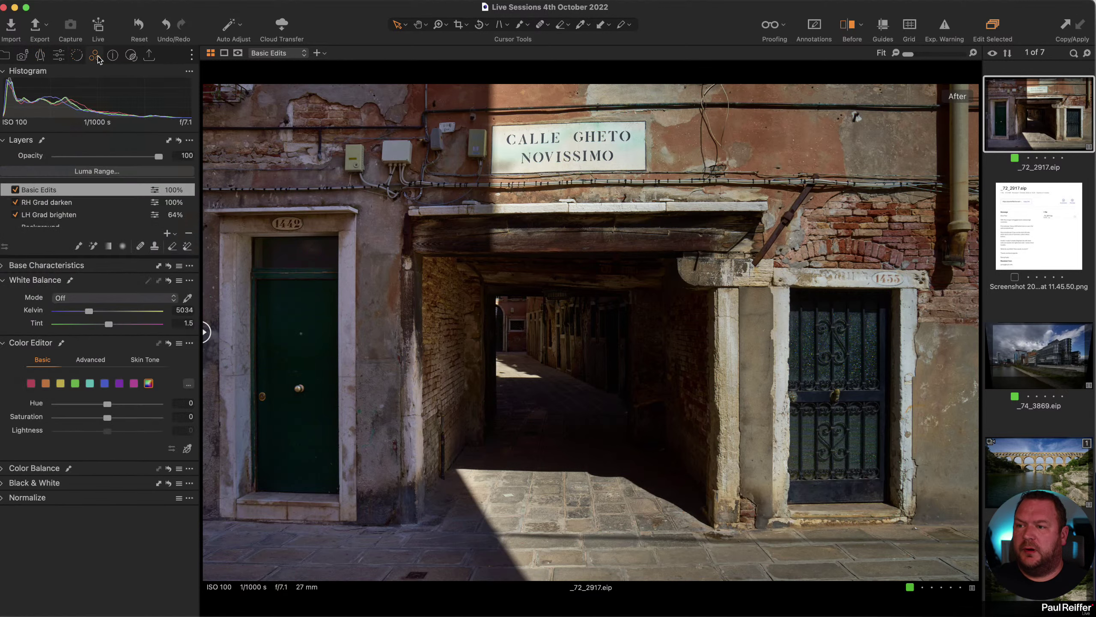
click(13, 263)
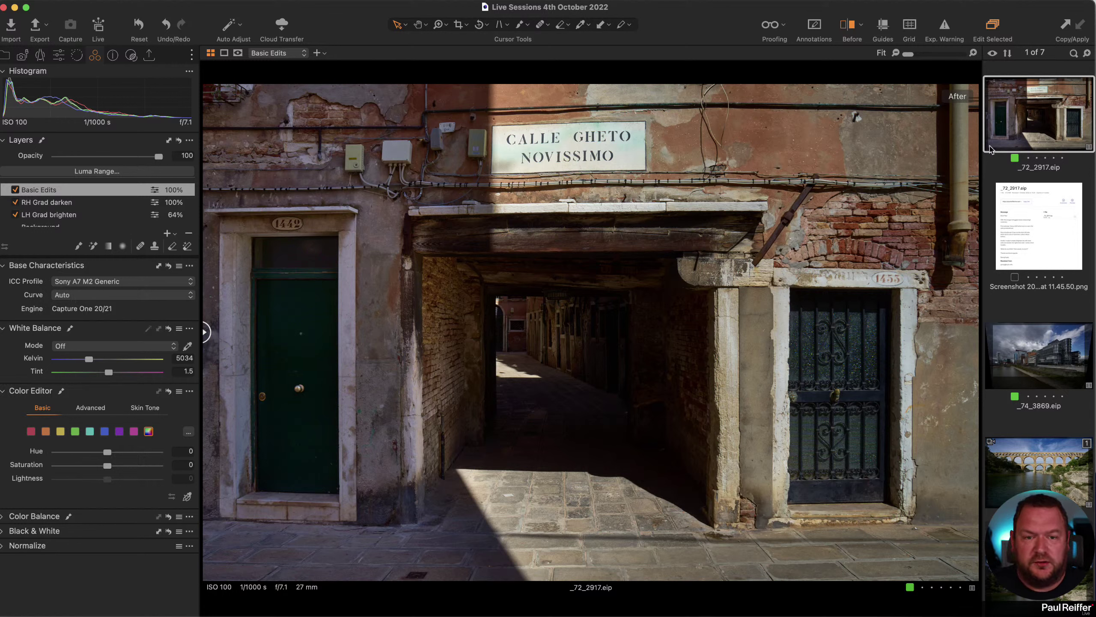
- Create a new unedited variant of _72_2917.eip
right_click(1022, 112)
click(1052, 149)
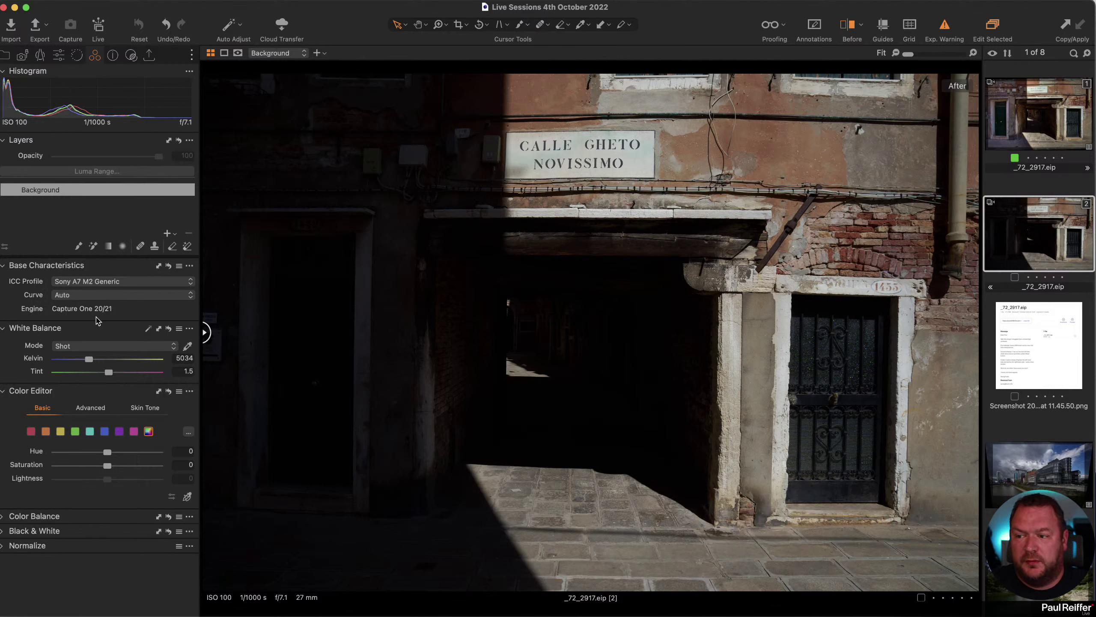
- Try an Exposure of 3.56 on the new variant and reset it
click(59, 55)
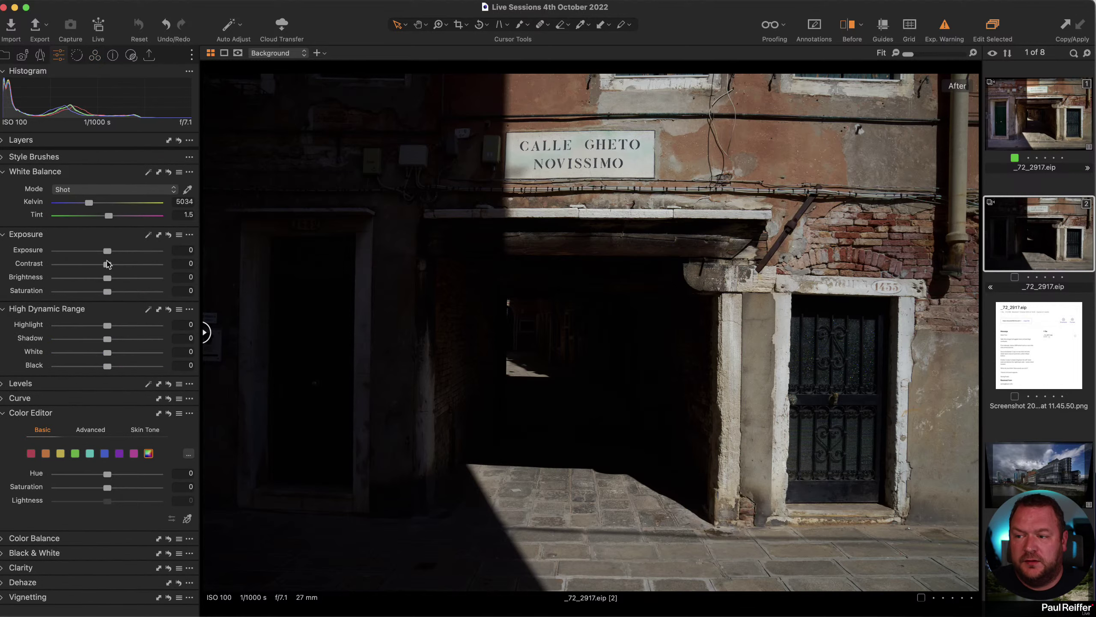
drag(107, 250, 152, 253)
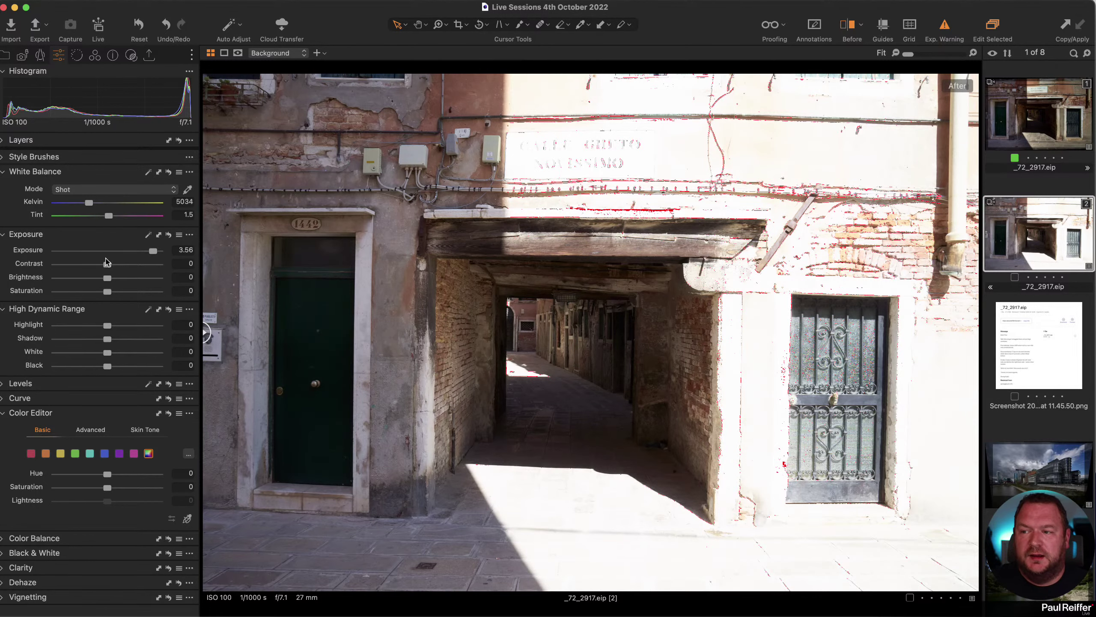
double_click(153, 252)
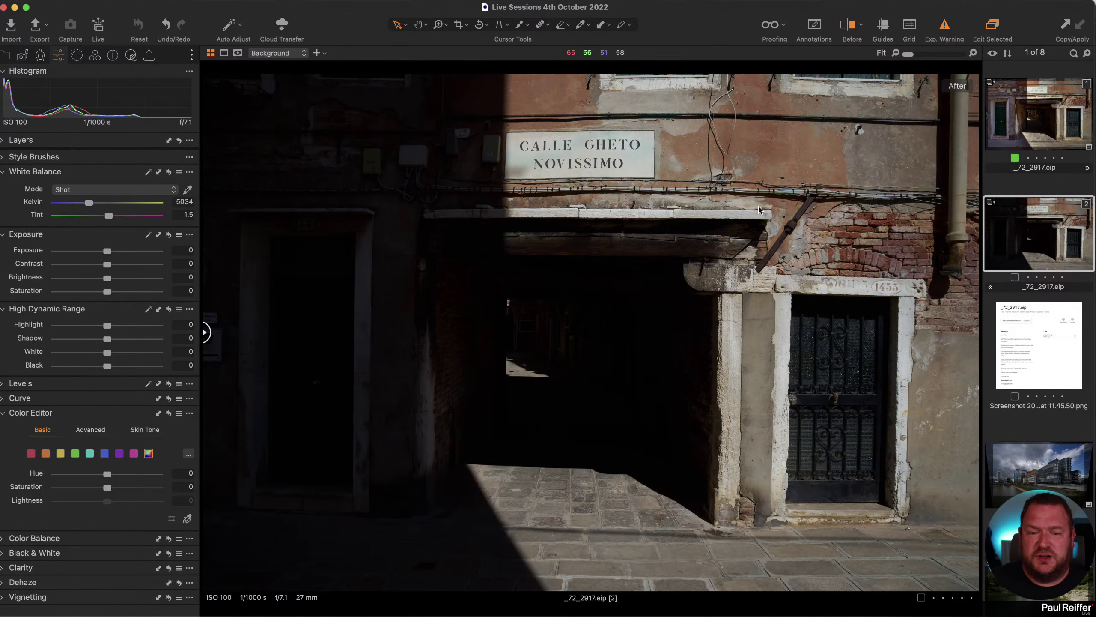
- Select the edited variant and review the Curve options in Base Characteristics, keeping Auto
click(1026, 126)
click(95, 57)
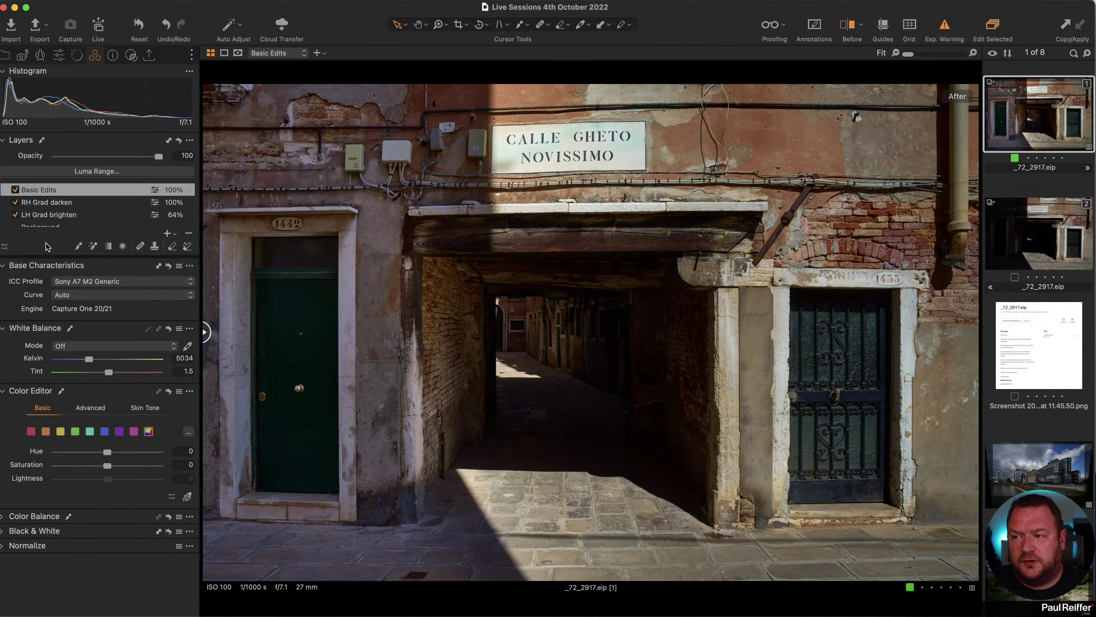
click(83, 299)
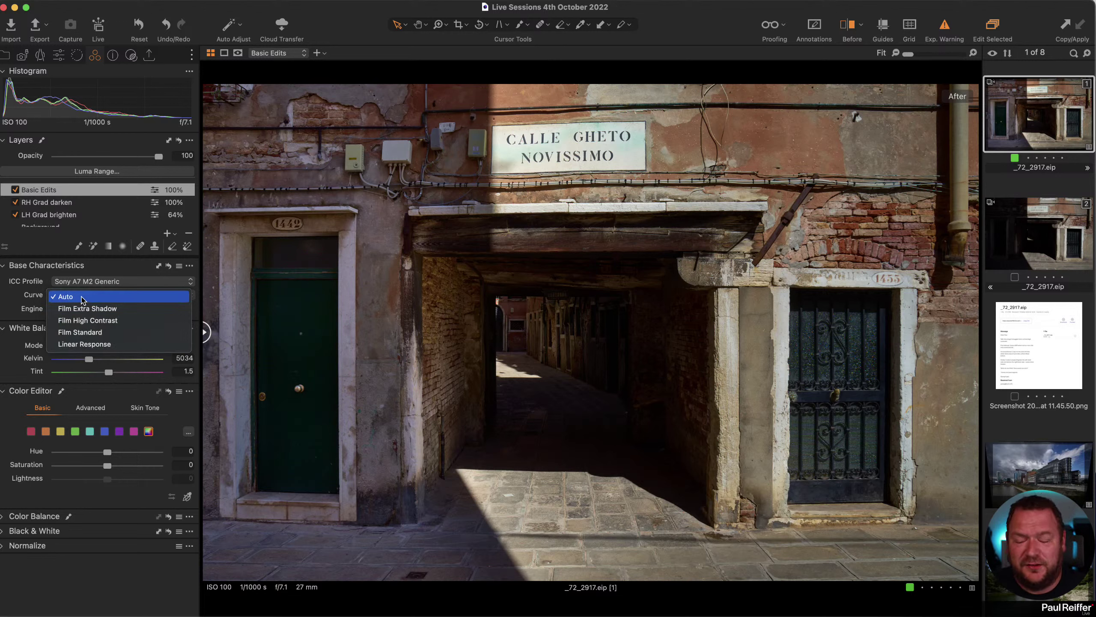
click(92, 332)
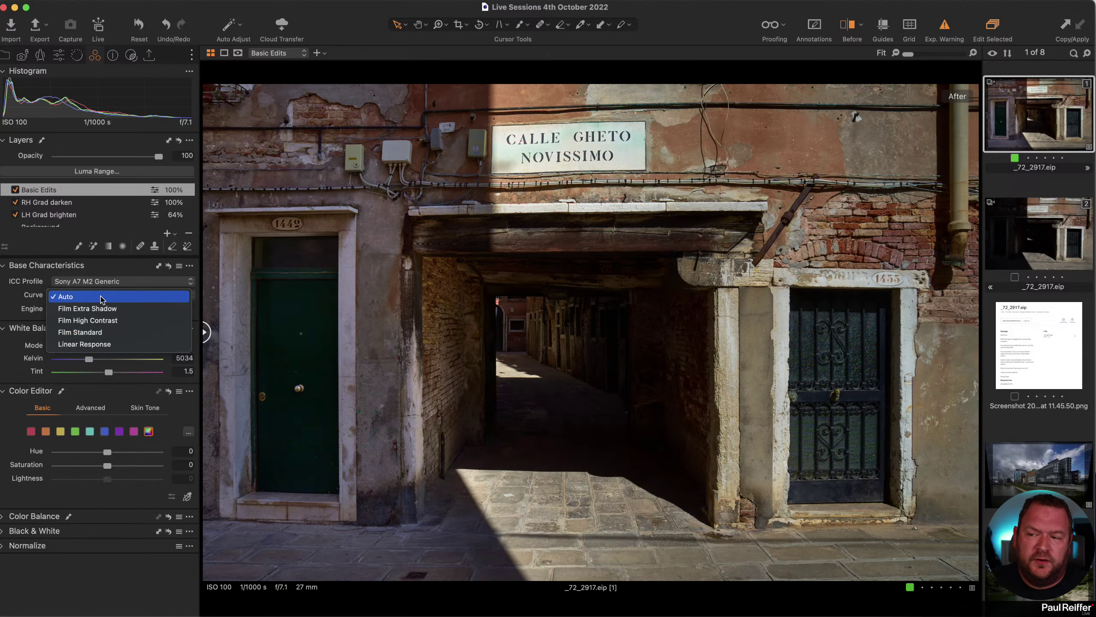
click(78, 297)
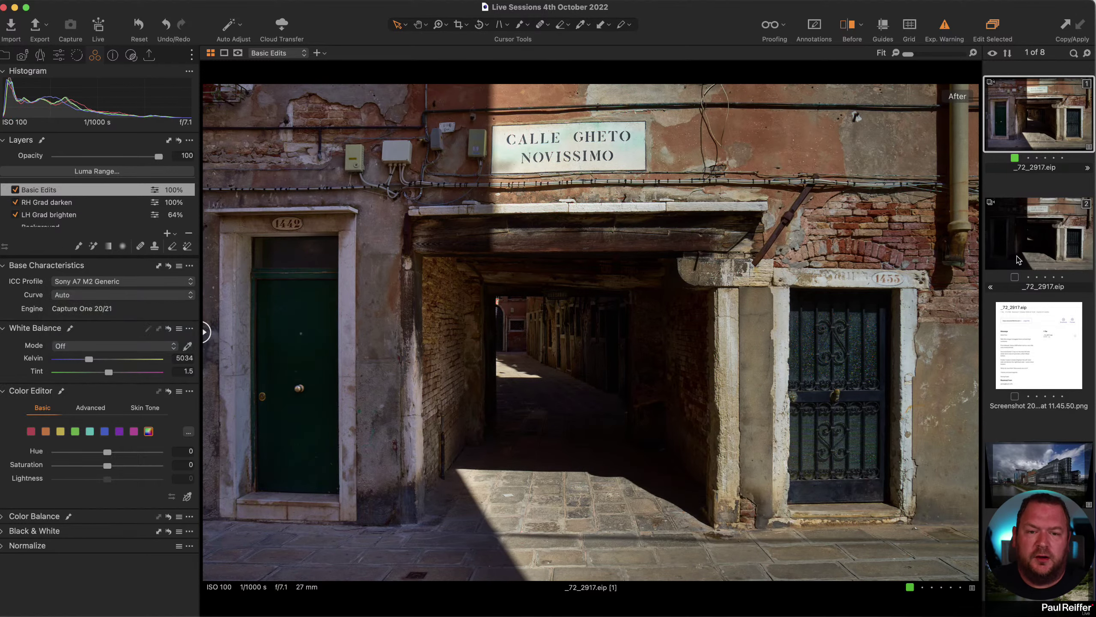
- Select the unedited variant and preview the Linear Response curve in Base Characteristics, keeping the curve on Auto
click(1023, 241)
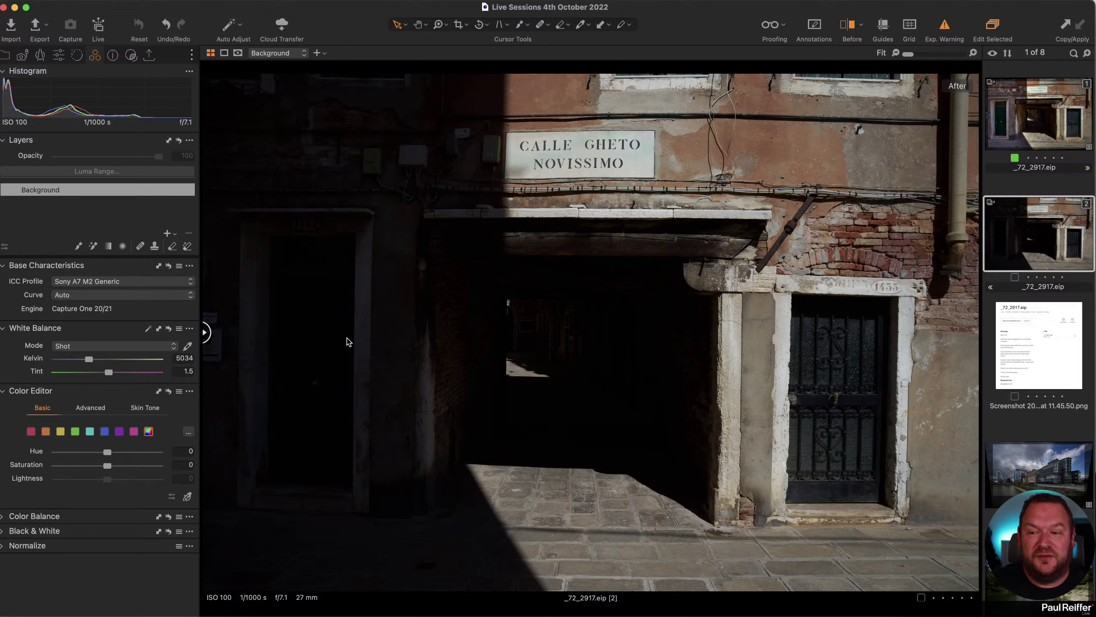
click(66, 296)
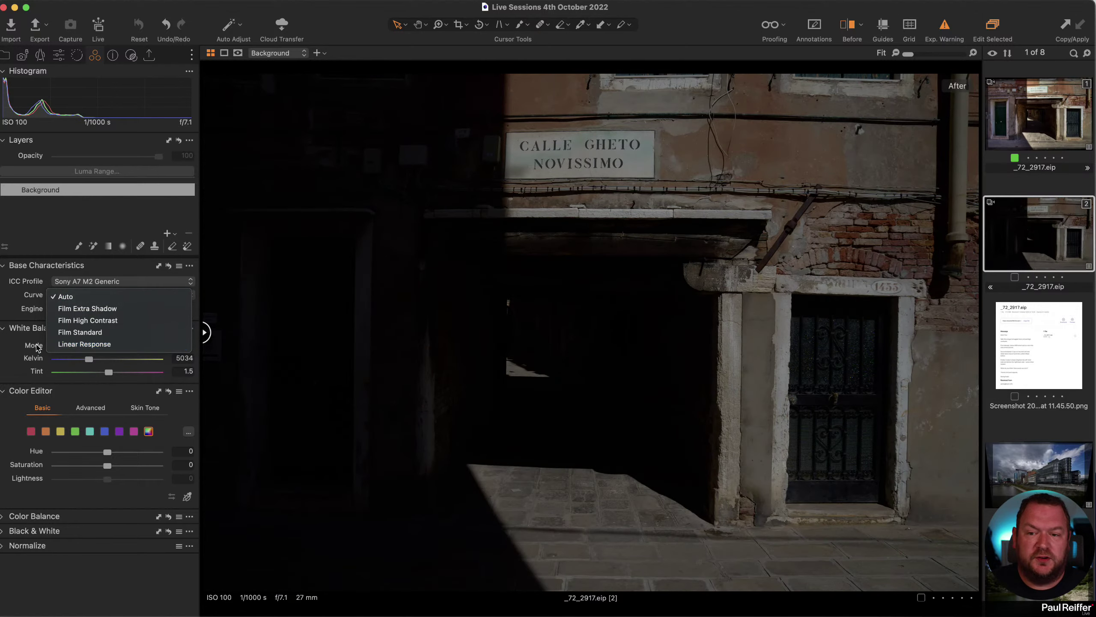
click(86, 345)
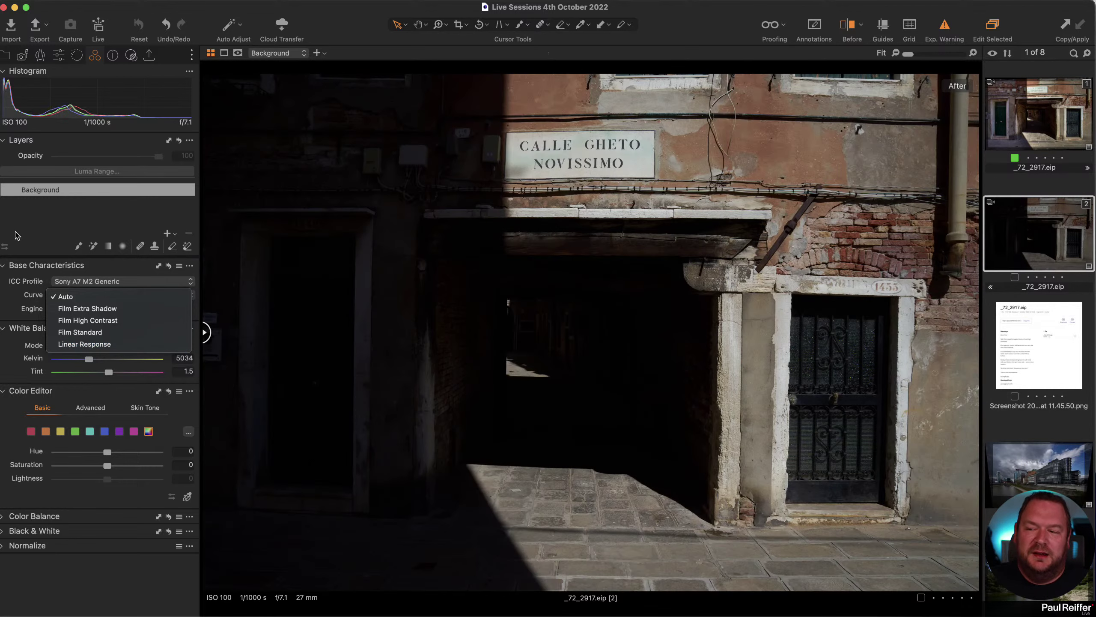
click(45, 219)
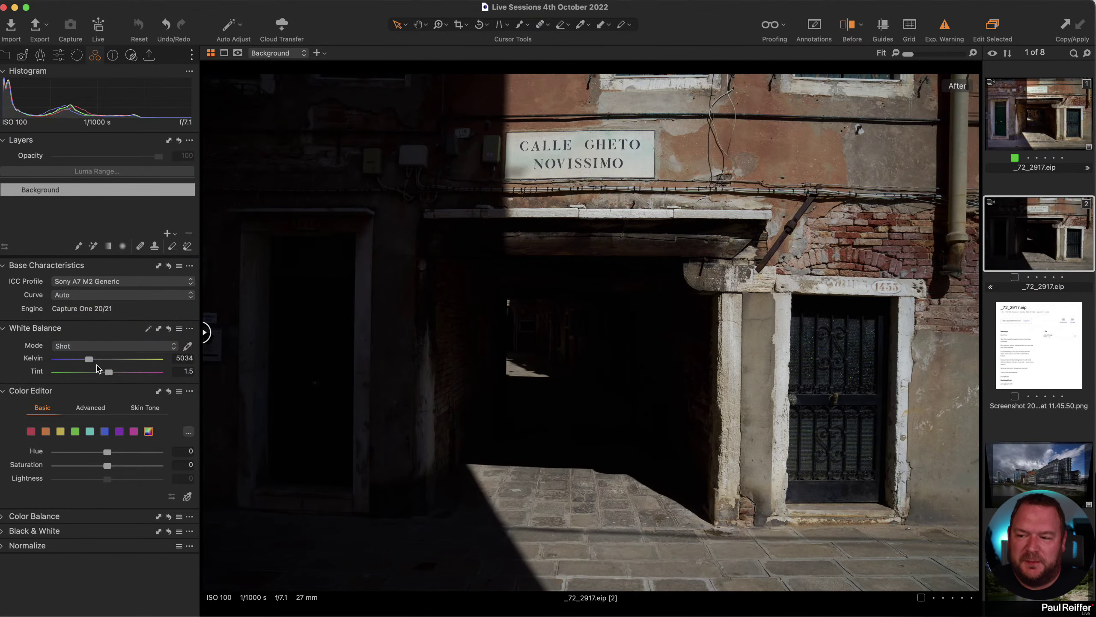
click(68, 298)
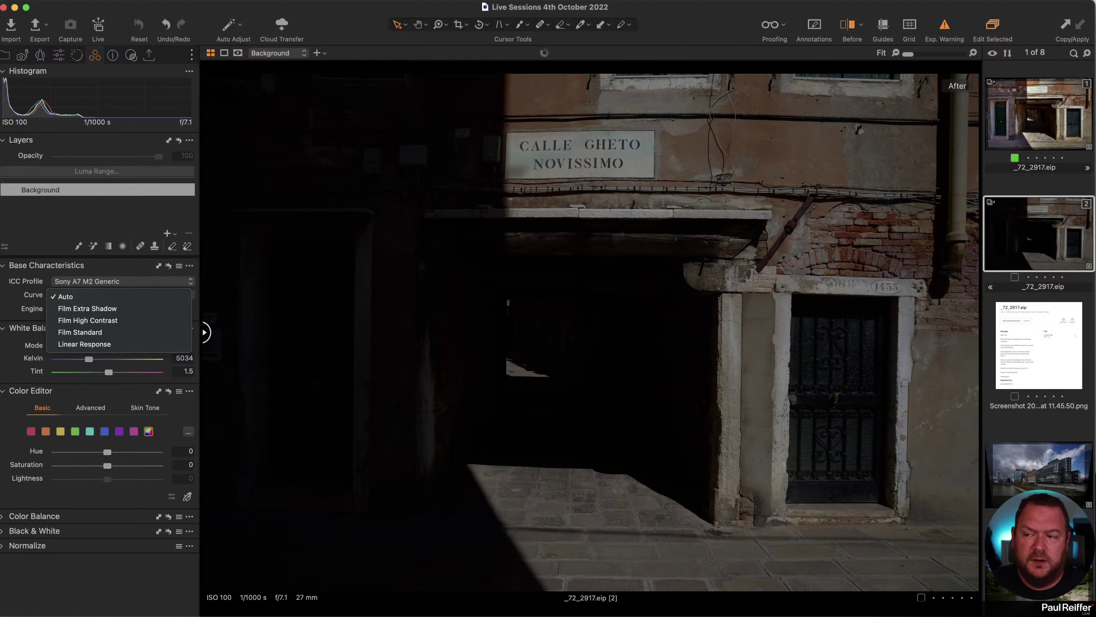
click(66, 296)
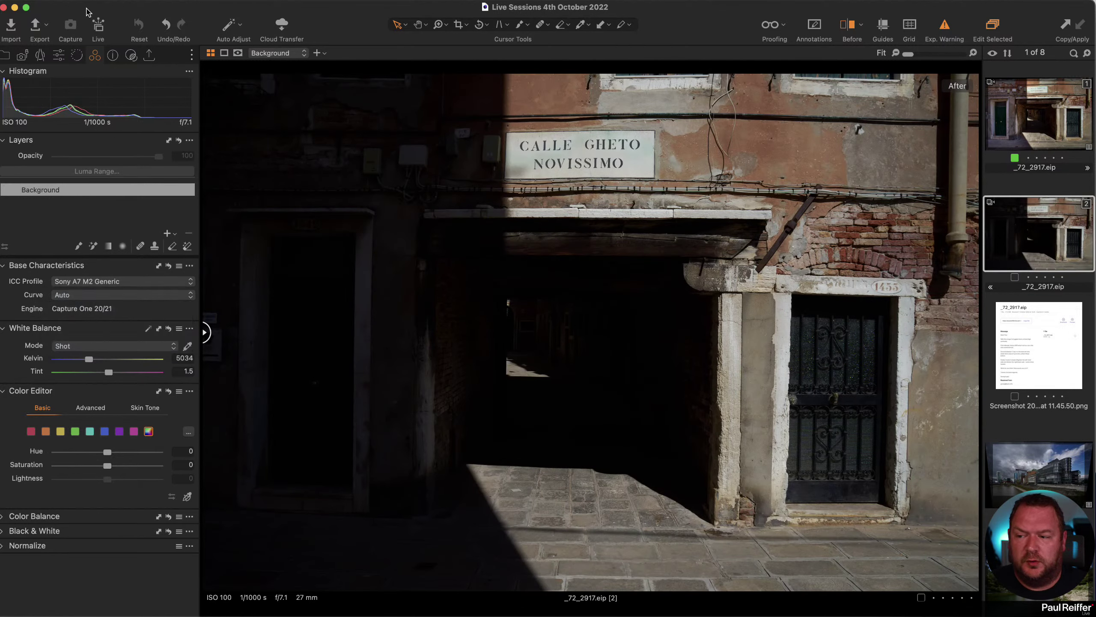
- Set the unedited variant's Exposure to 1.28 in the Adjust tools
click(58, 55)
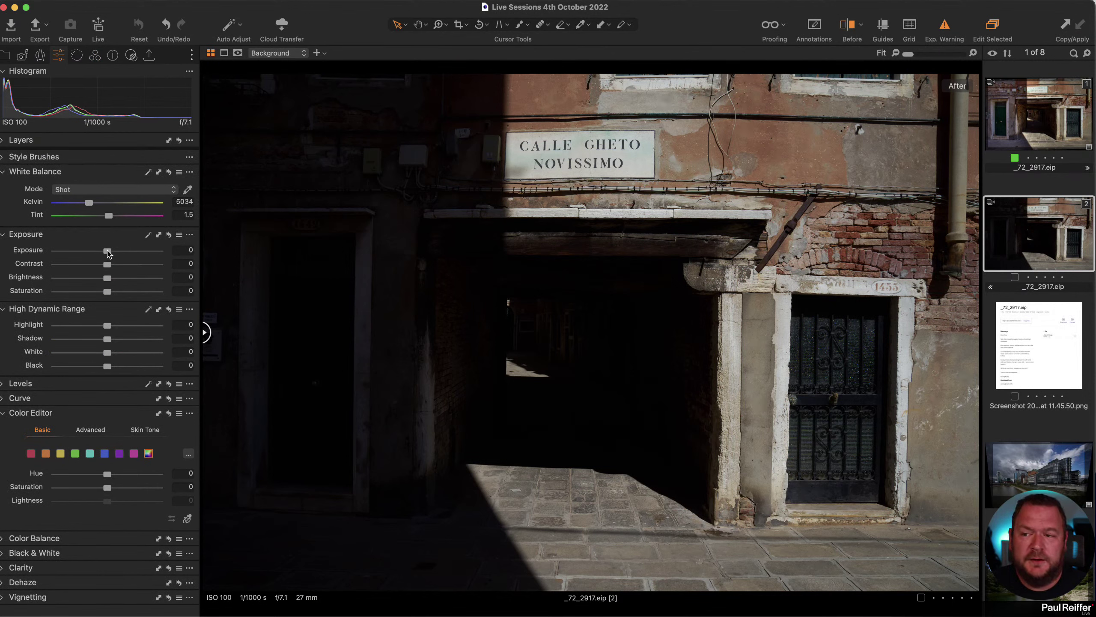
drag(107, 252, 124, 252)
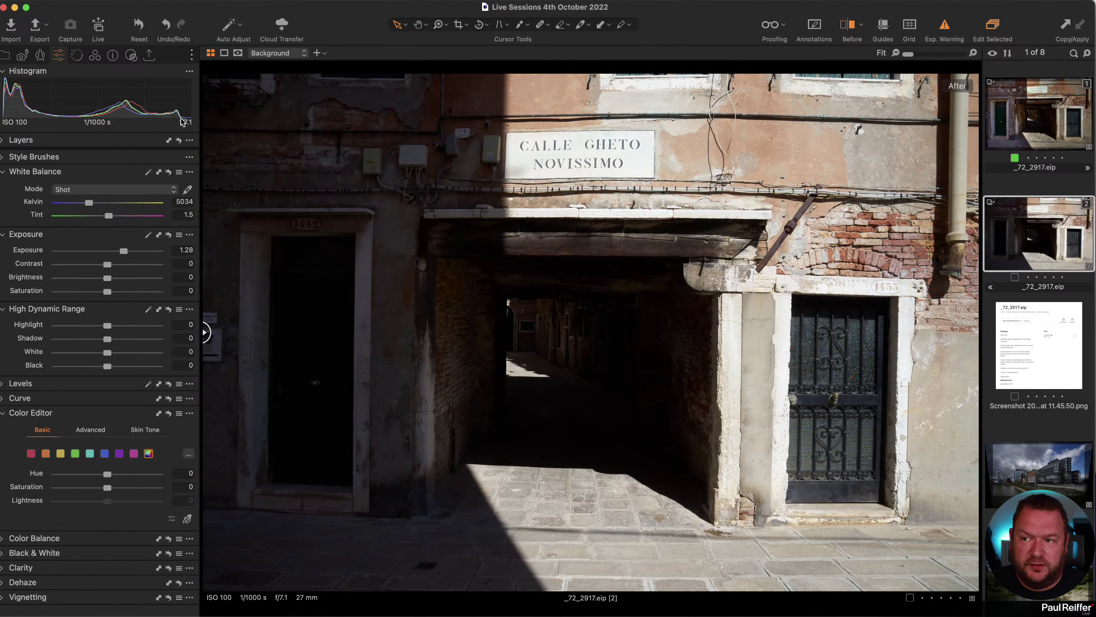
- Try a strongly raised Exposure of 3.82 on the variant, reduce it to 2.47 and turn off the exposure warning
drag(126, 254, 135, 254)
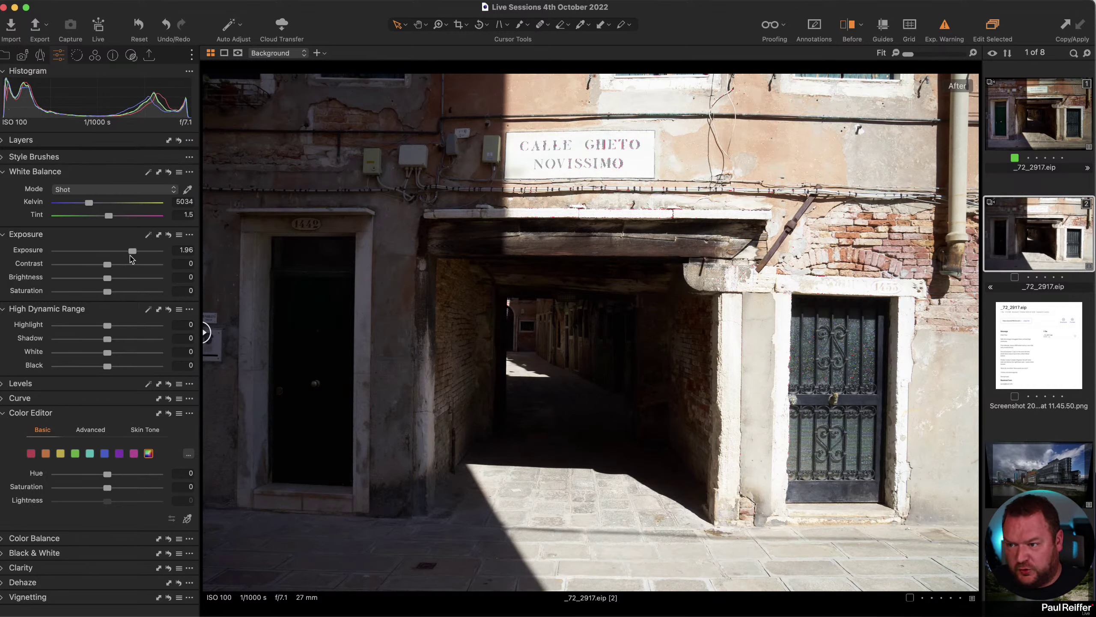
drag(132, 253, 159, 256)
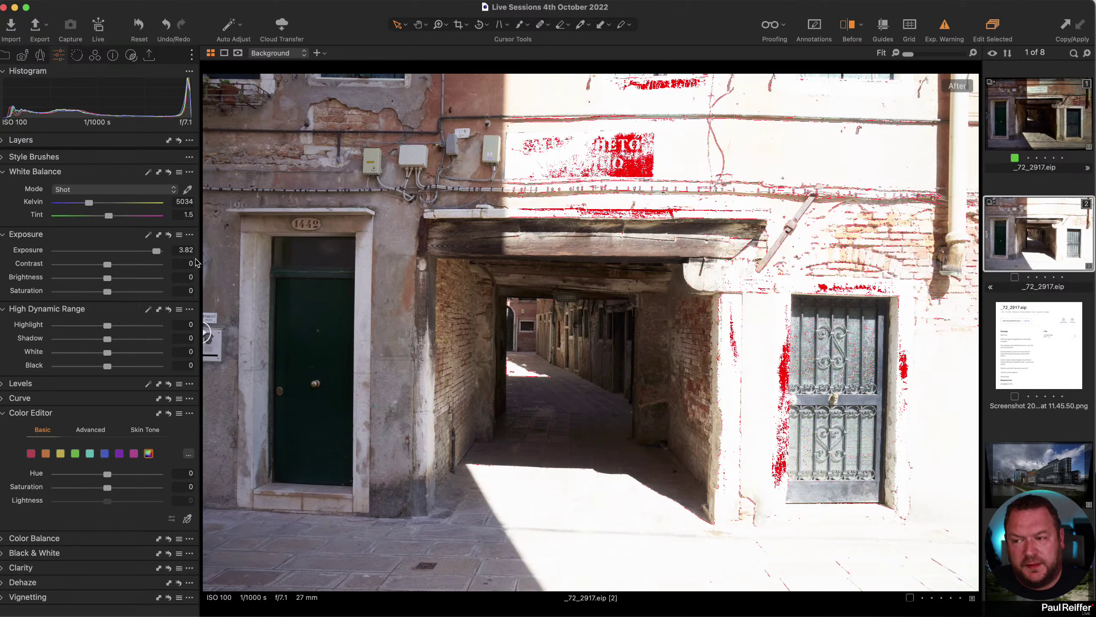
drag(157, 252, 140, 254)
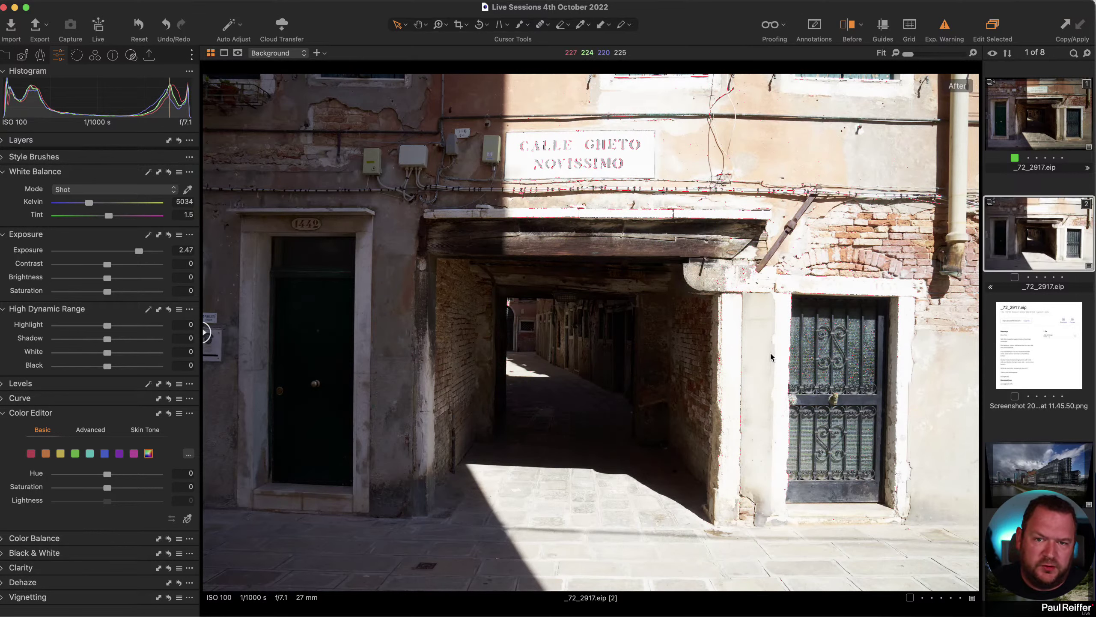
click(946, 27)
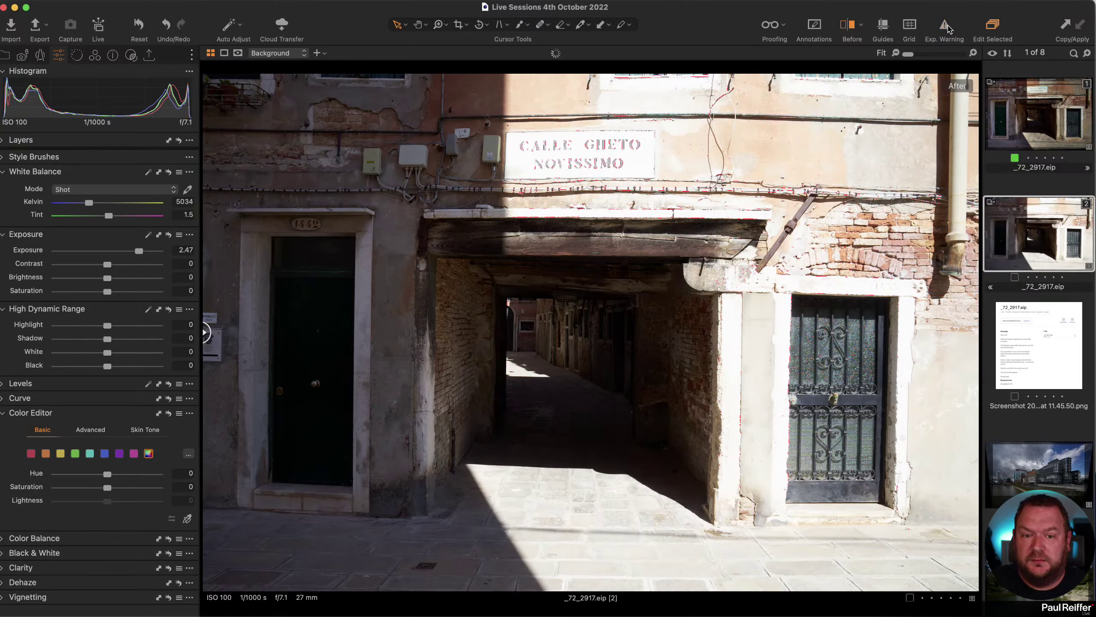
- Change the variant's Base Characteristics curve to Linear Response
click(95, 55)
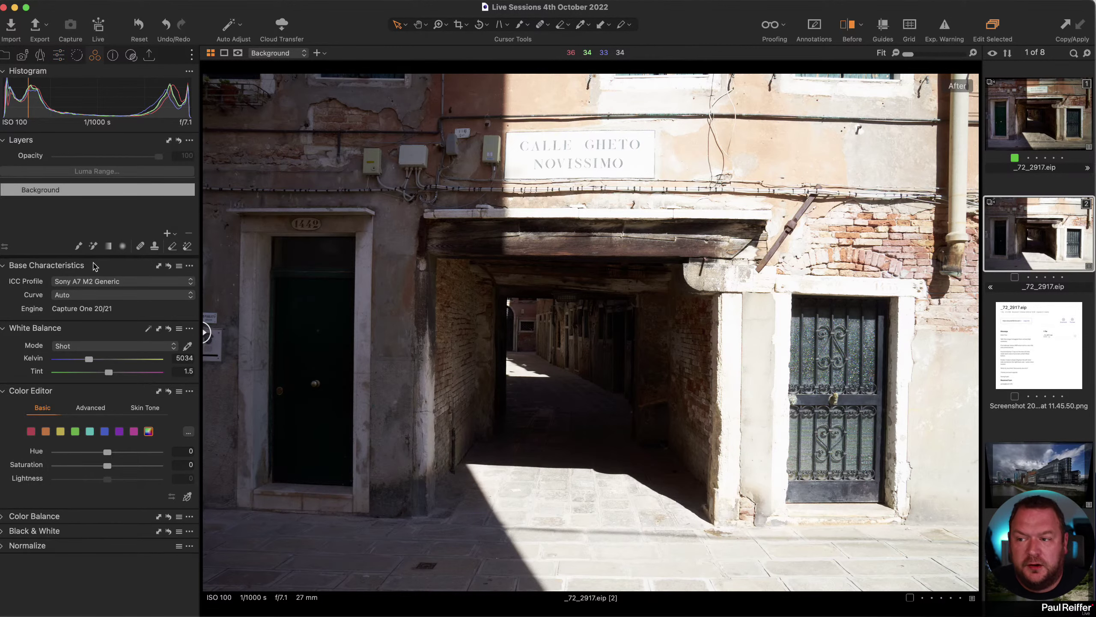
click(60, 297)
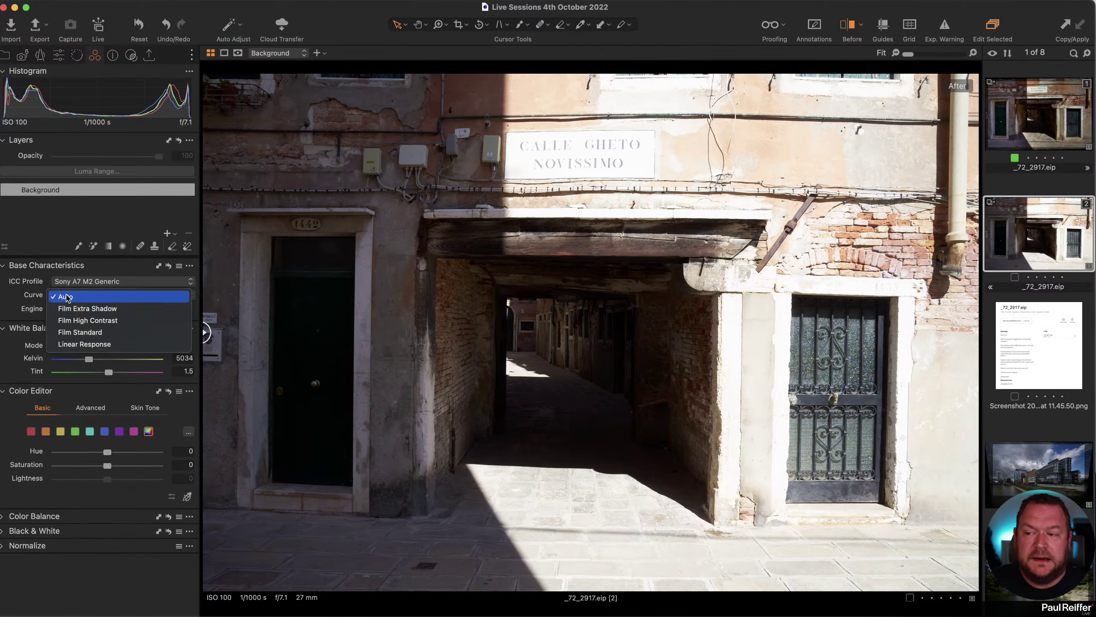
click(89, 345)
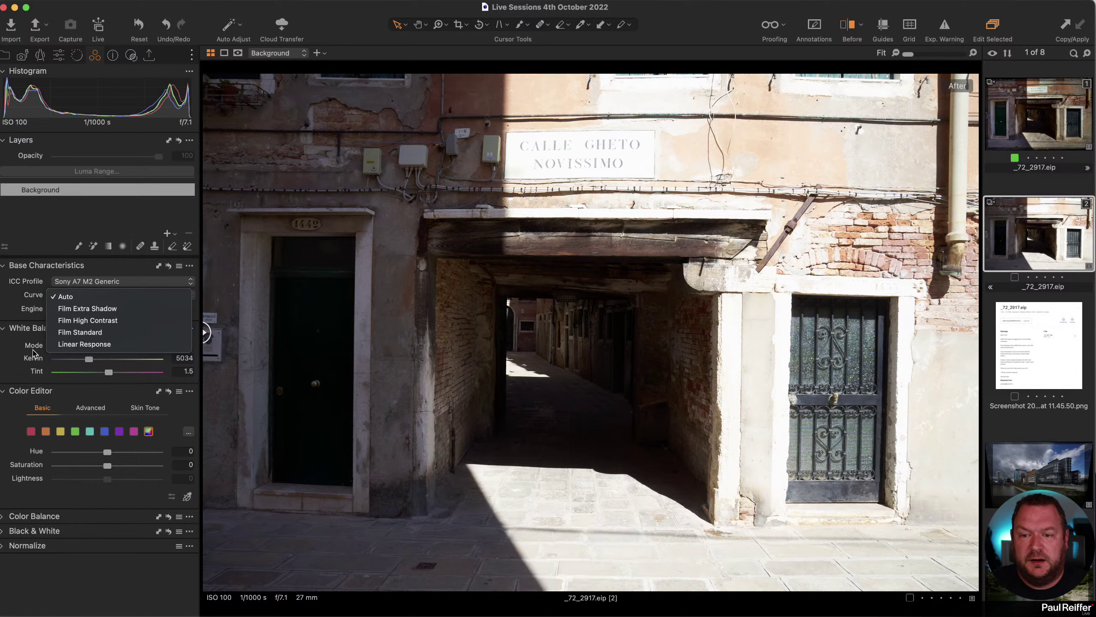
click(98, 348)
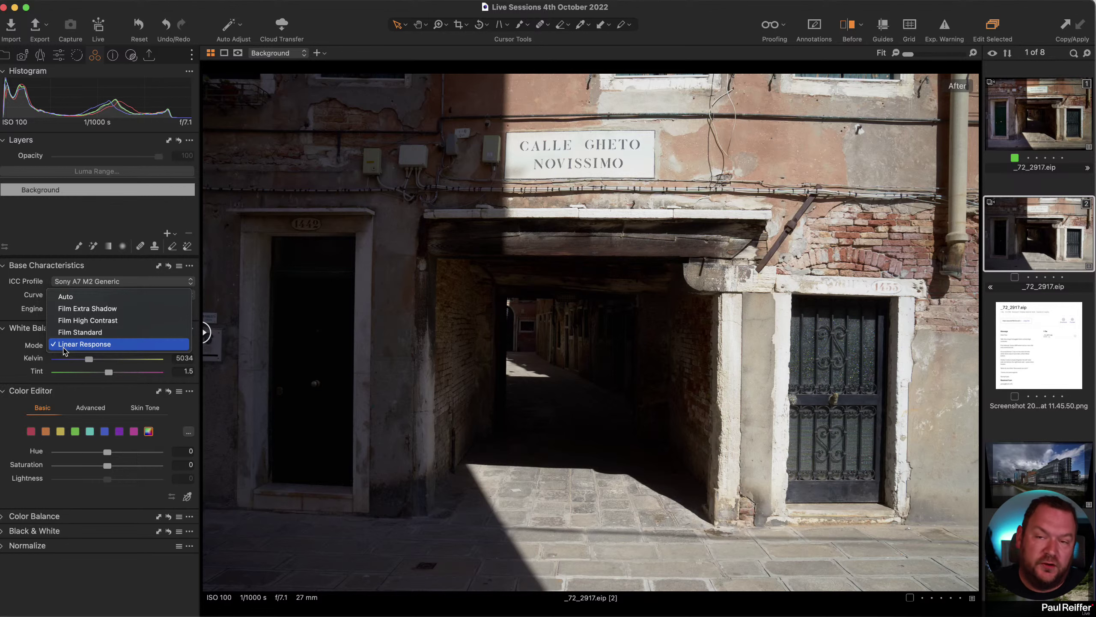
click(64, 346)
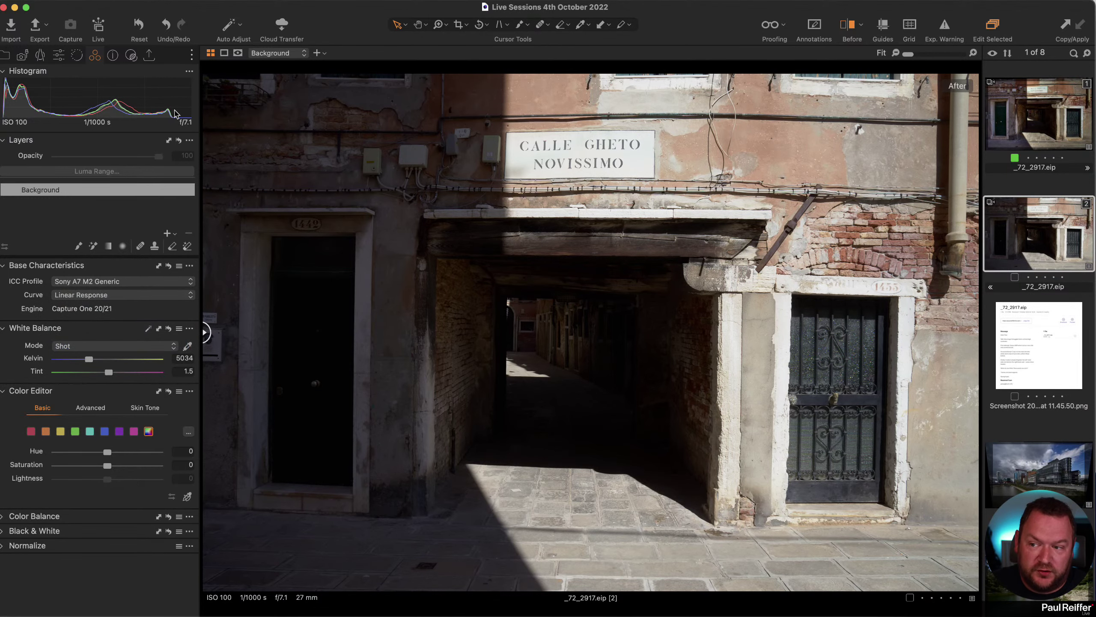
- Turn the exposure warning back on and raise Exposure to 2.77 while checking the white stonework around the gate at 100%
click(58, 55)
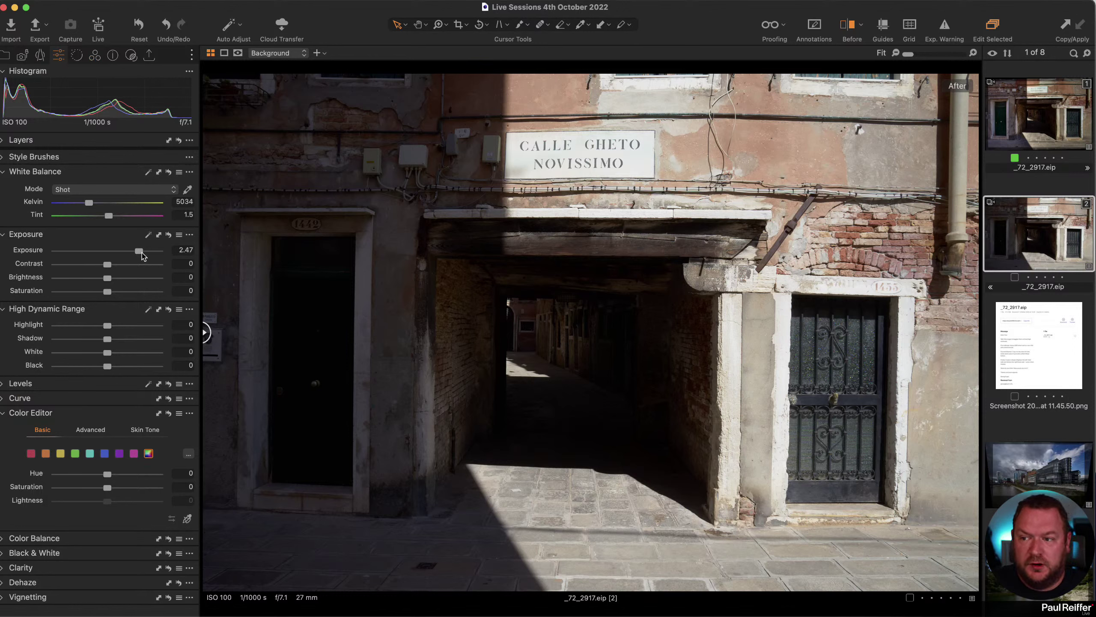
drag(139, 254, 140, 255)
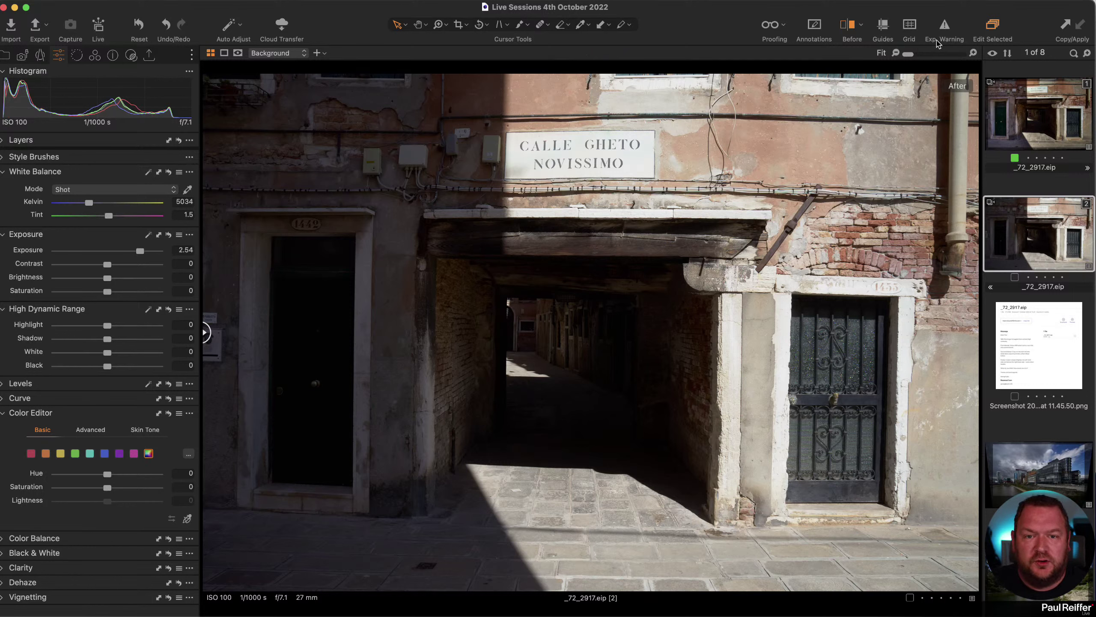
click(944, 27)
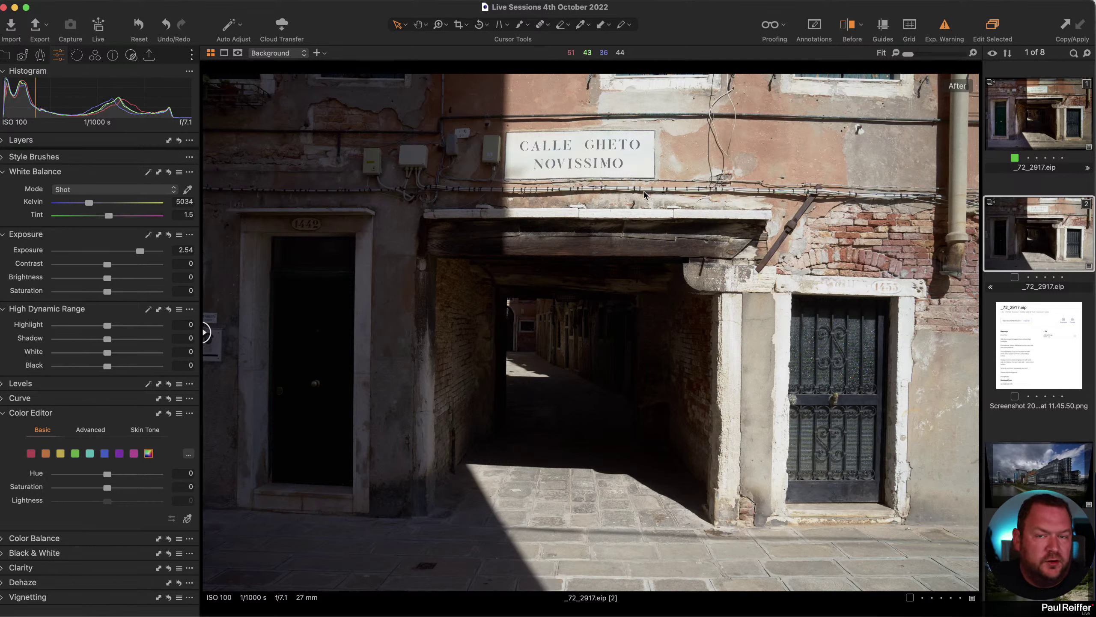
click(861, 283)
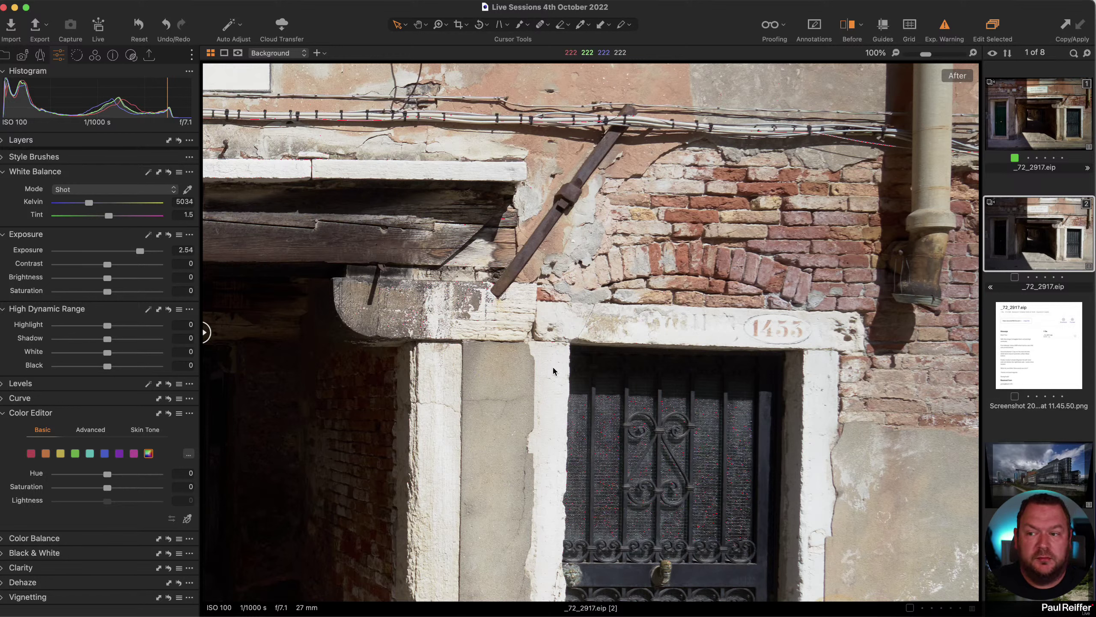
drag(140, 251, 143, 253)
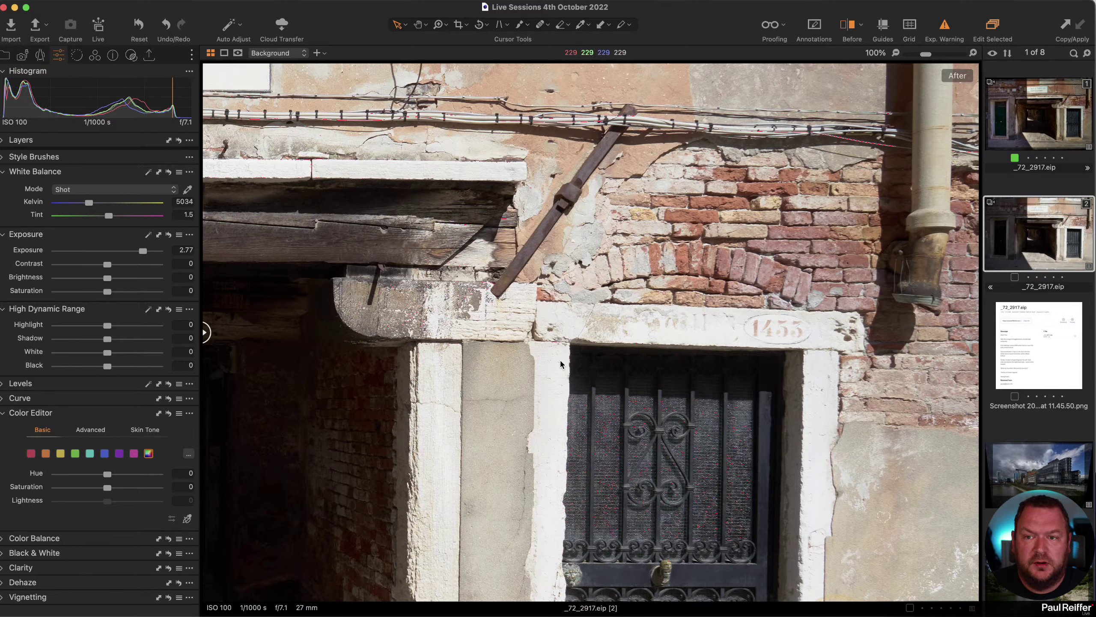
- Add a color readout on the white lintel above the iron gate and raise Exposure to 3.42
click(588, 26)
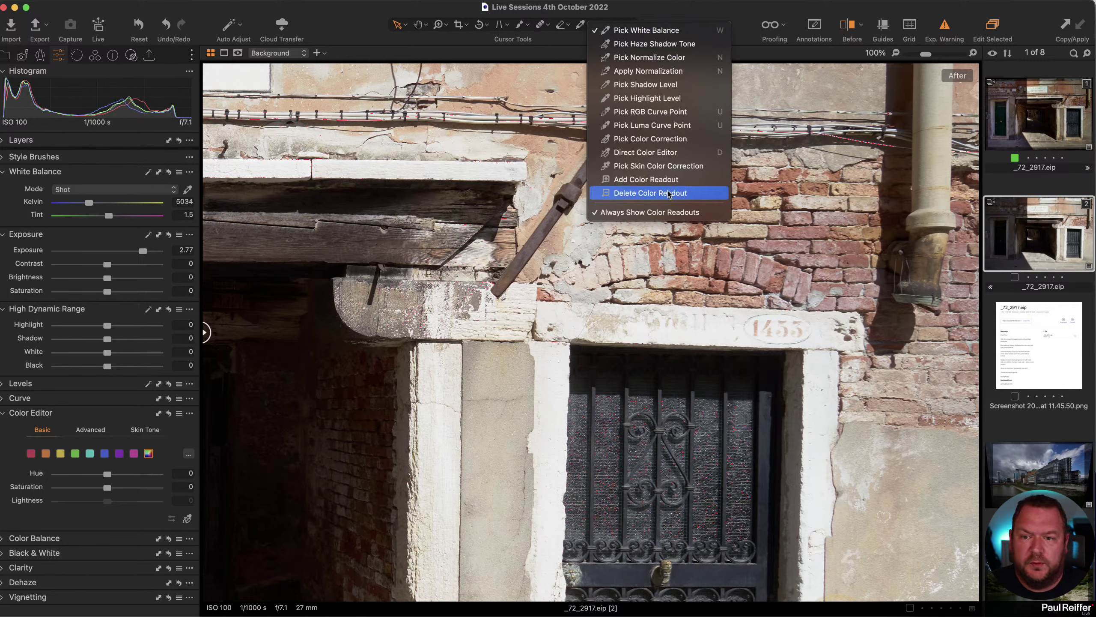
click(648, 179)
click(665, 336)
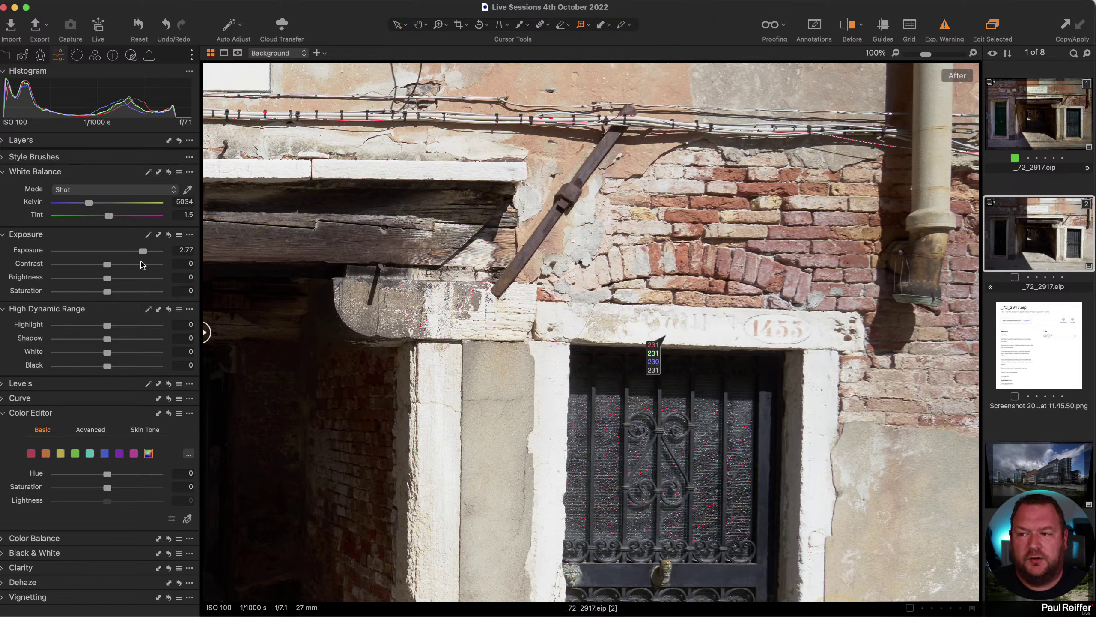
drag(143, 253, 151, 255)
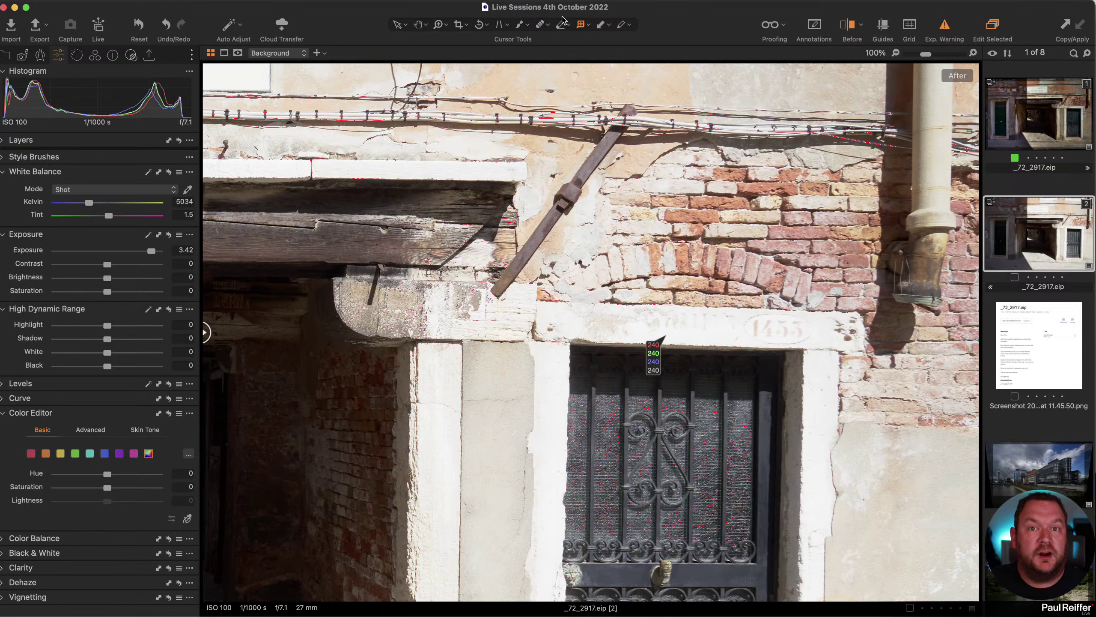
- Delete the color readout from the lintel above the iron gate
click(581, 25)
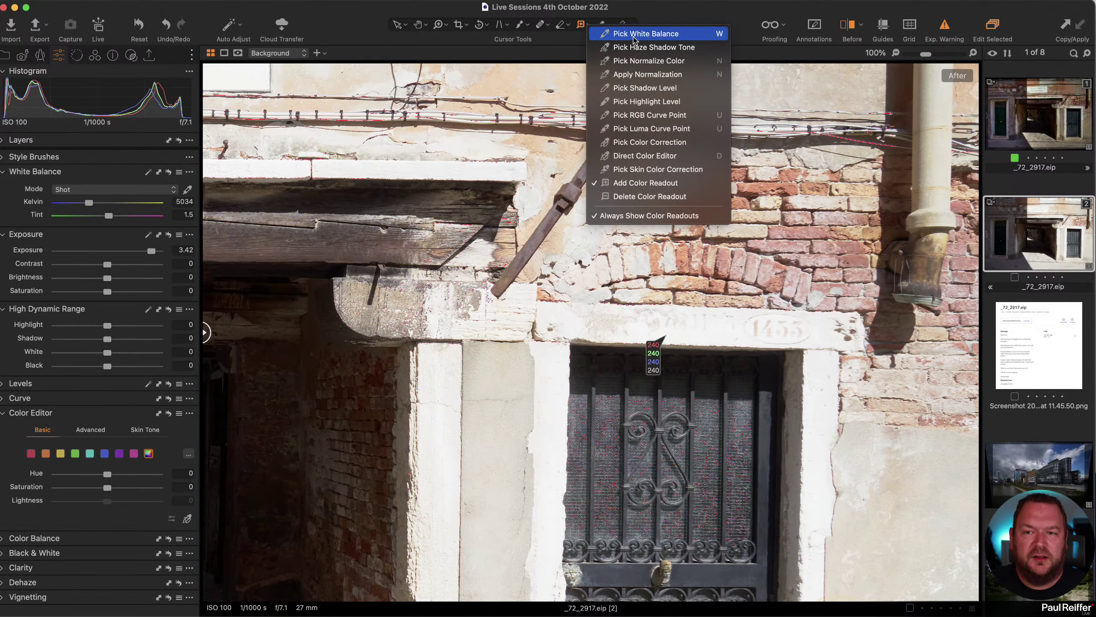
click(646, 196)
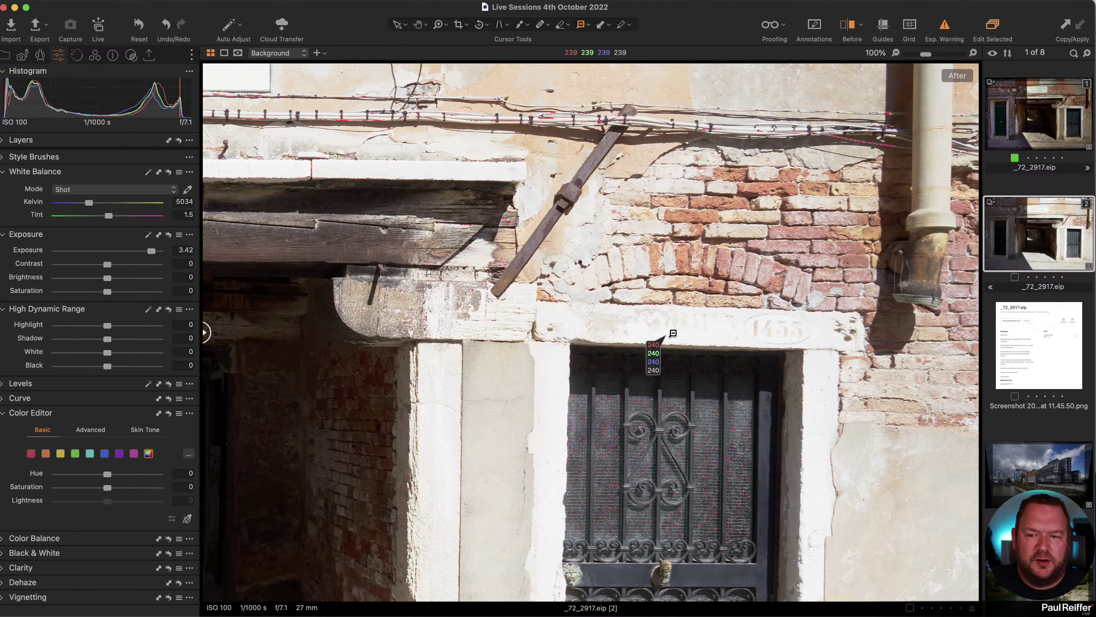
click(653, 354)
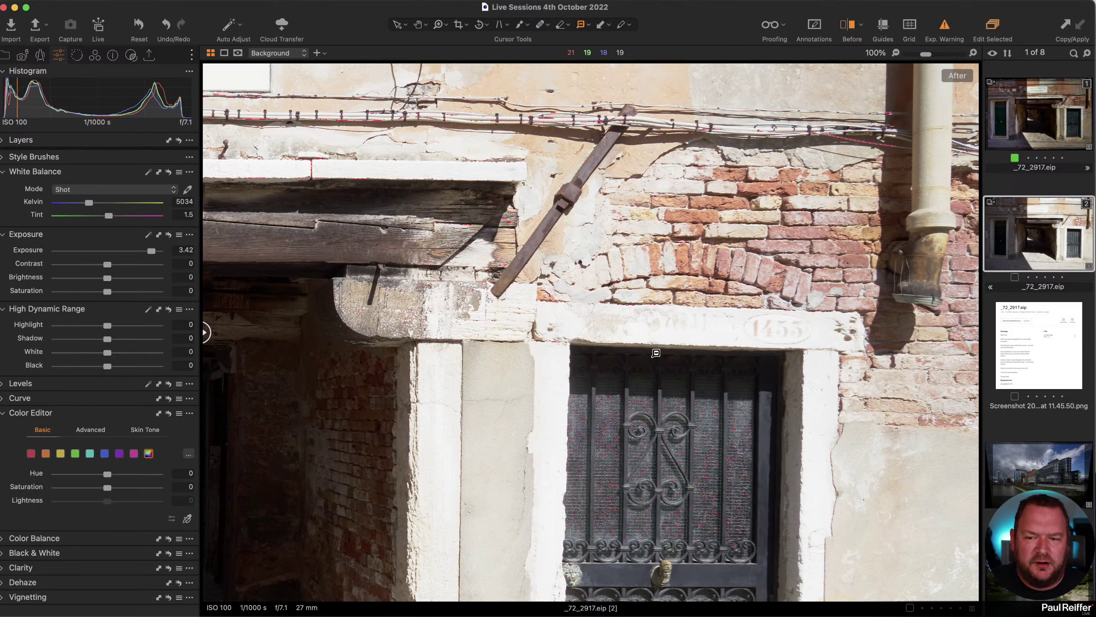
- Place a new color readout on the white lintel above the iron gate
click(587, 25)
click(649, 180)
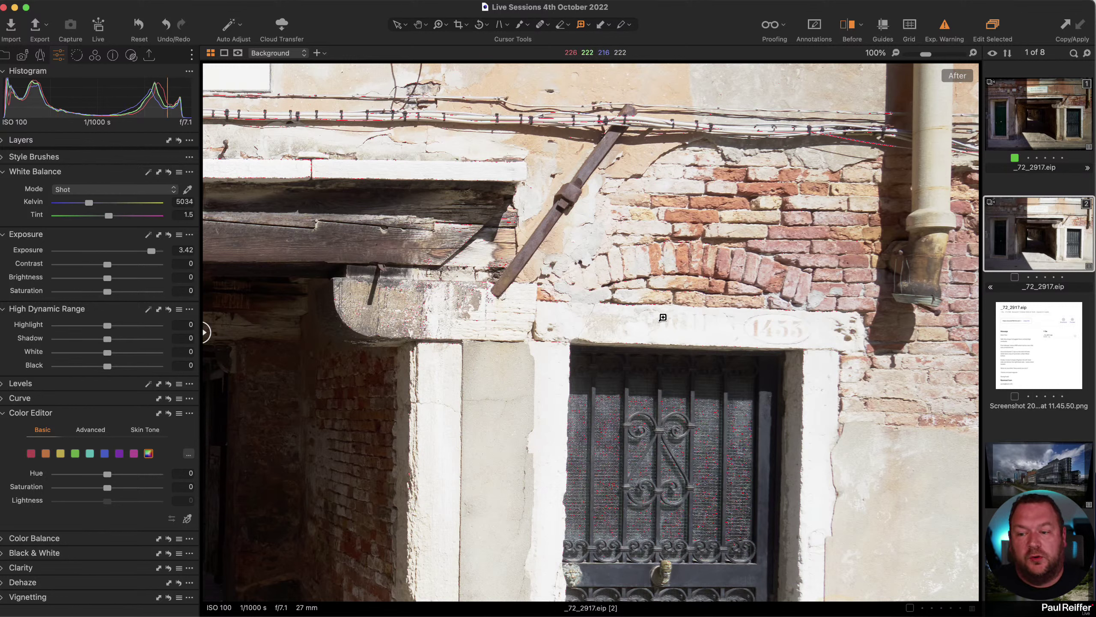
click(637, 337)
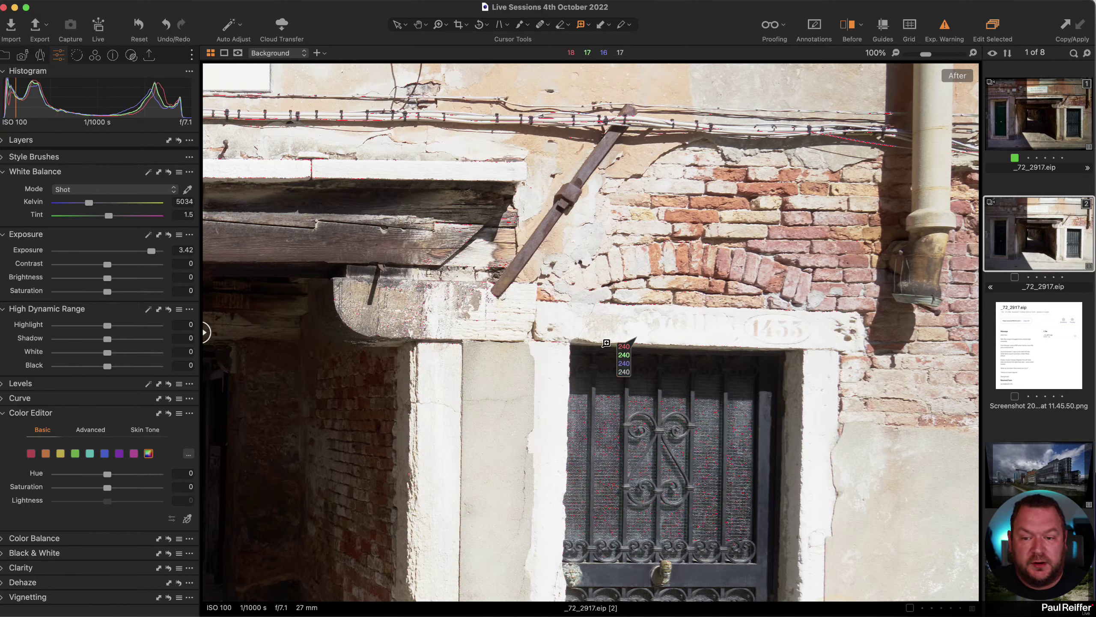
- Add a second color readout on the dark green door in the shaded part of the photo
scroll(487, 386, down, 1)
scroll(487, 386, left, 15)
scroll(487, 386, down, 5)
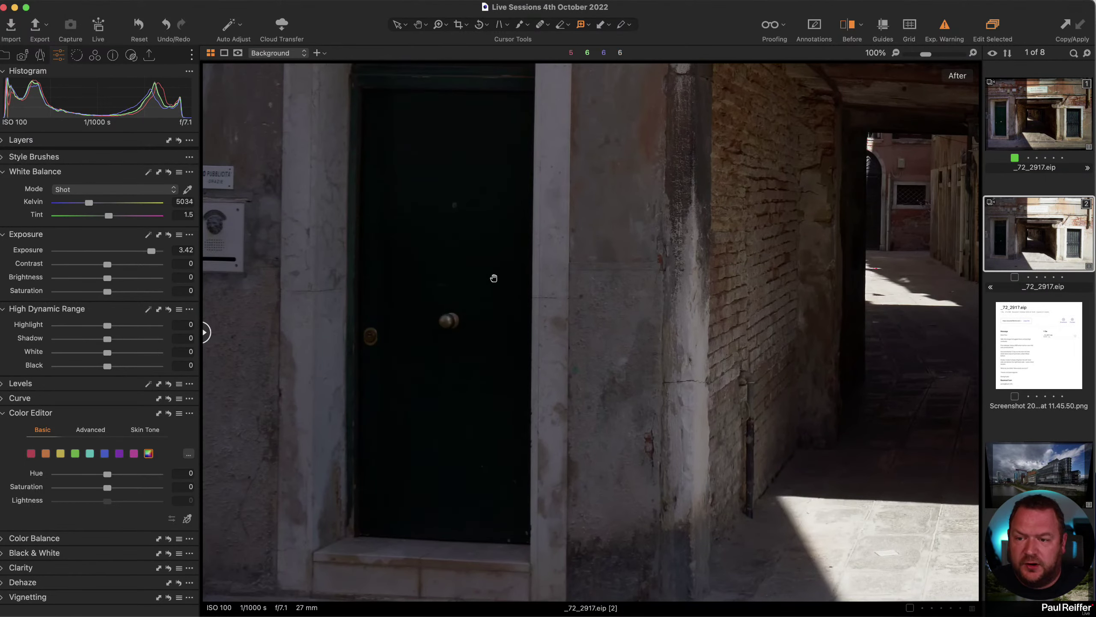
click(491, 256)
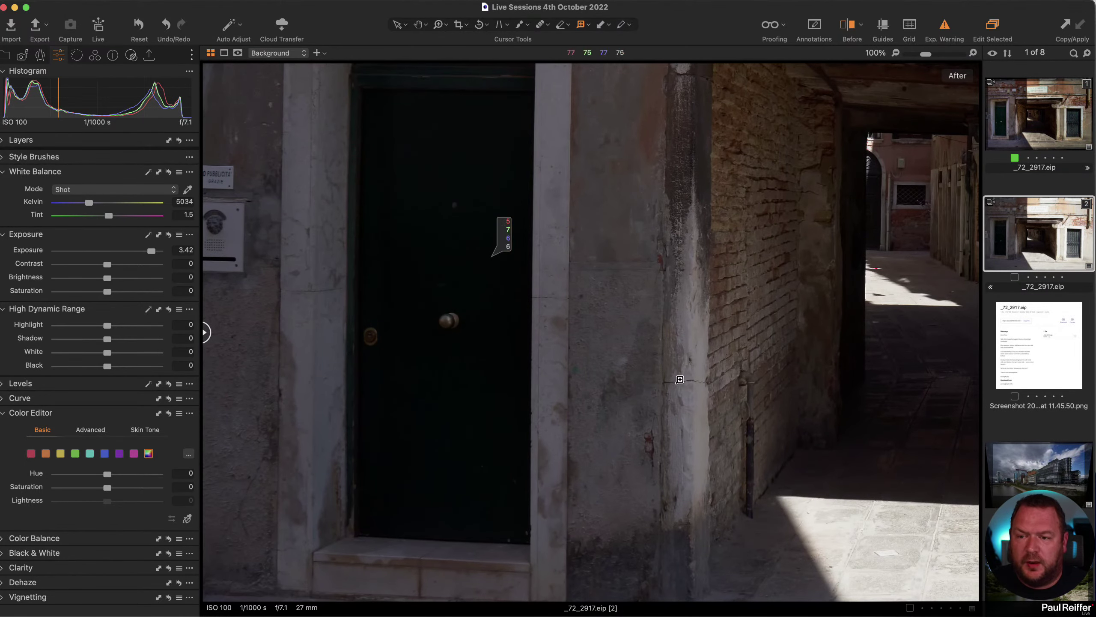
key(h)
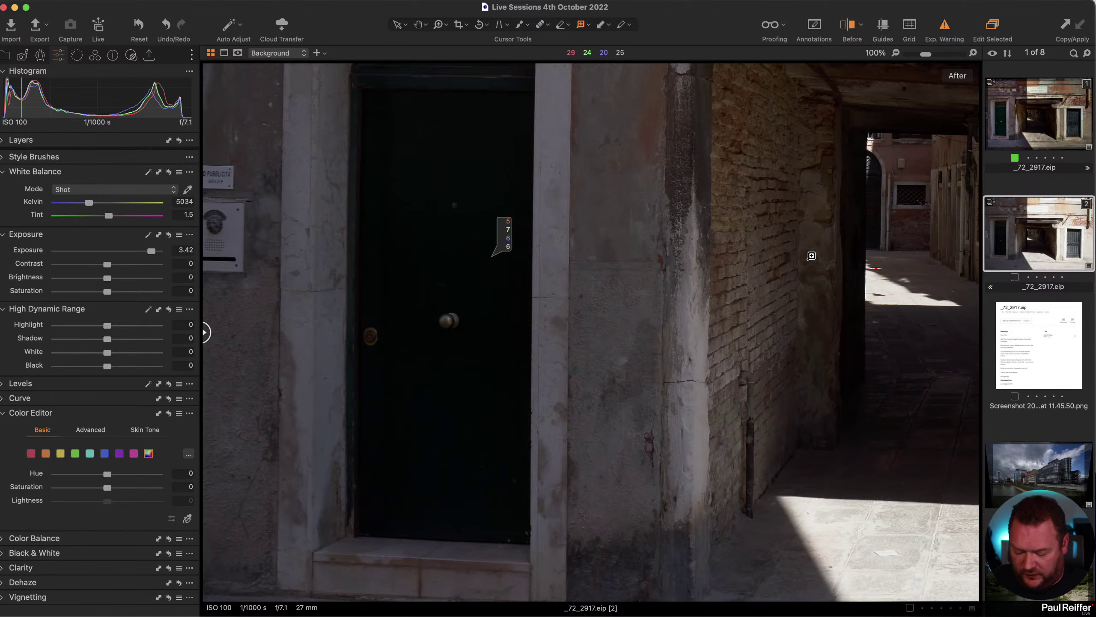
key(super+0)
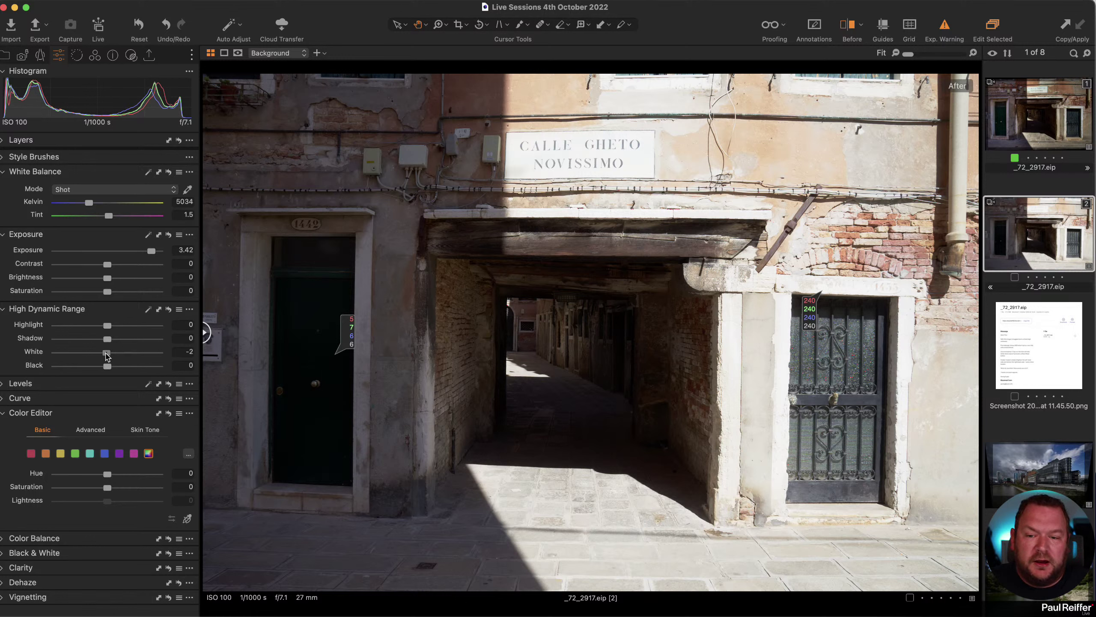
- Set the High Dynamic Range values to Highlight -45, Shadow 5, White -23 and Black 6
drag(107, 352, 87, 329)
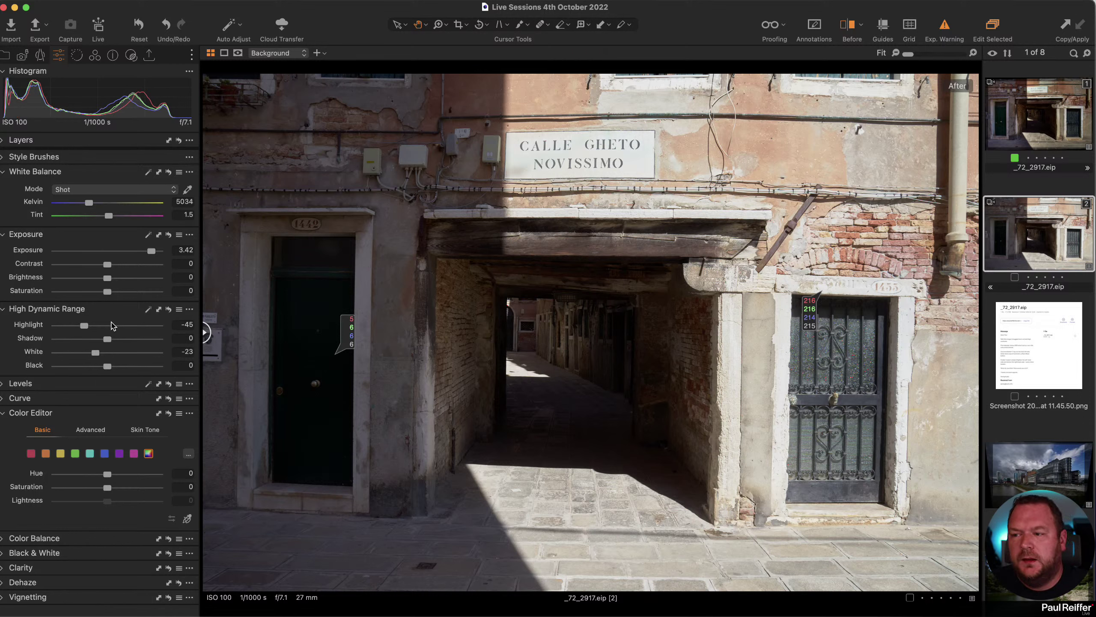
drag(109, 342, 113, 342)
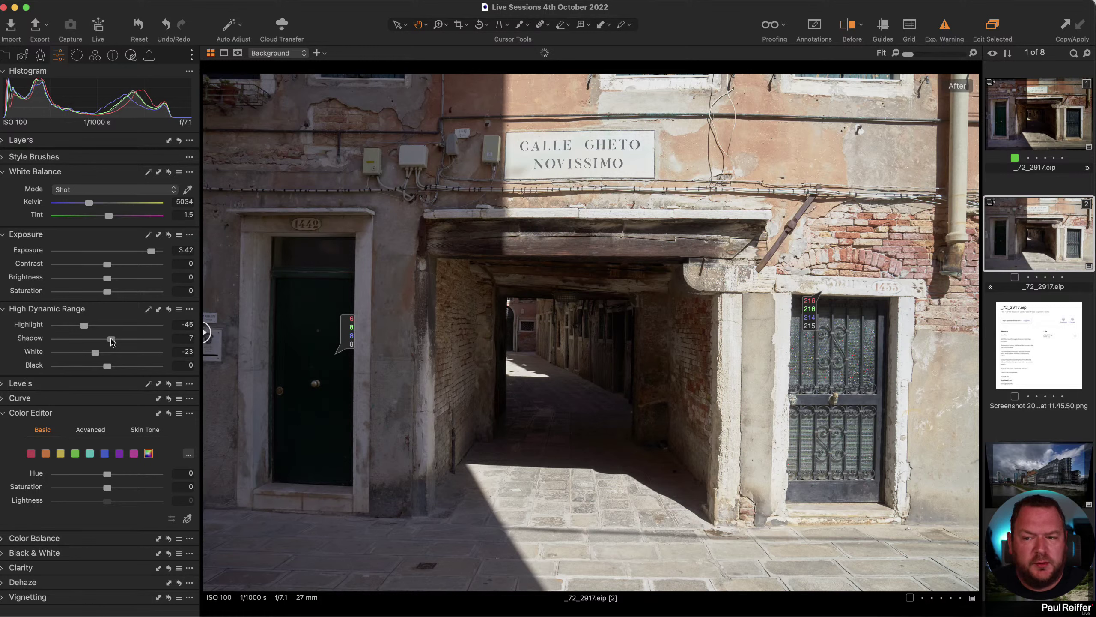
drag(113, 341, 133, 339)
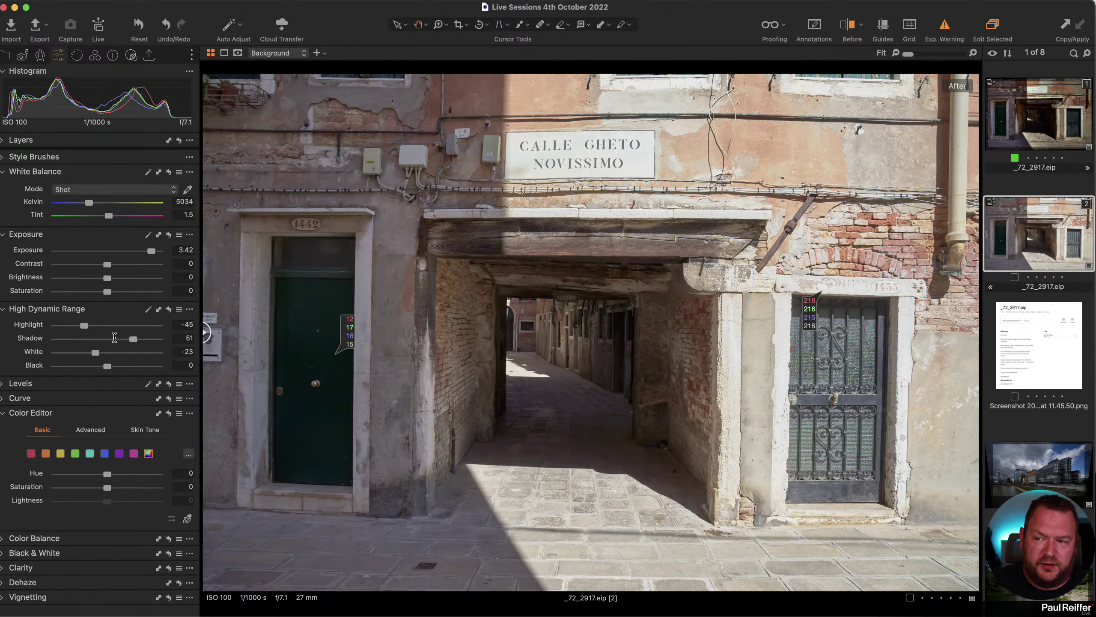
drag(133, 340, 110, 368)
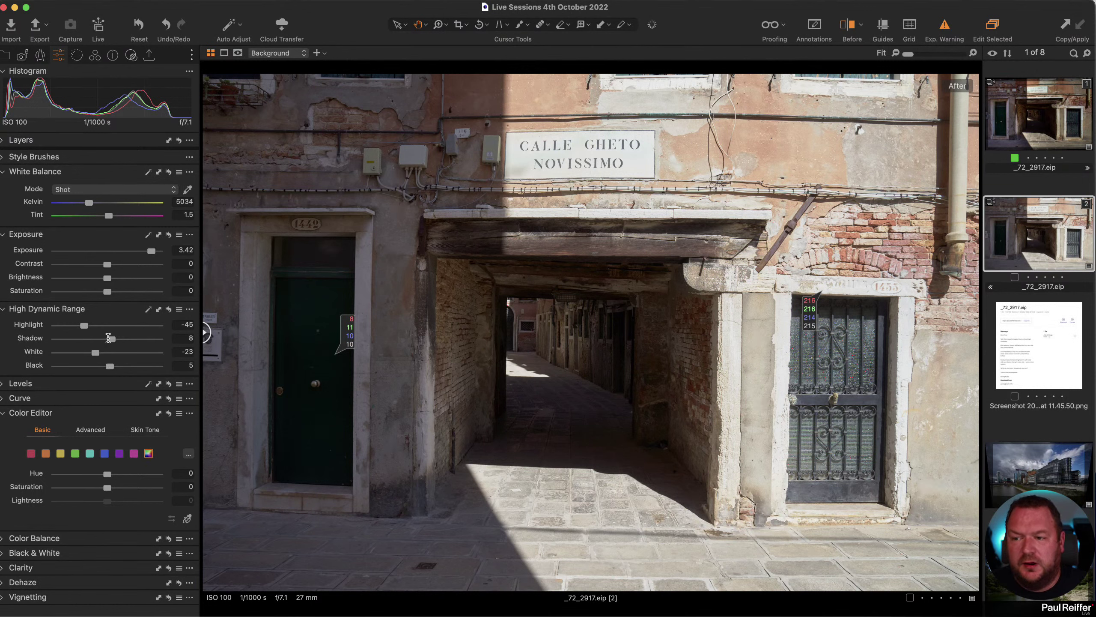
drag(112, 338, 111, 366)
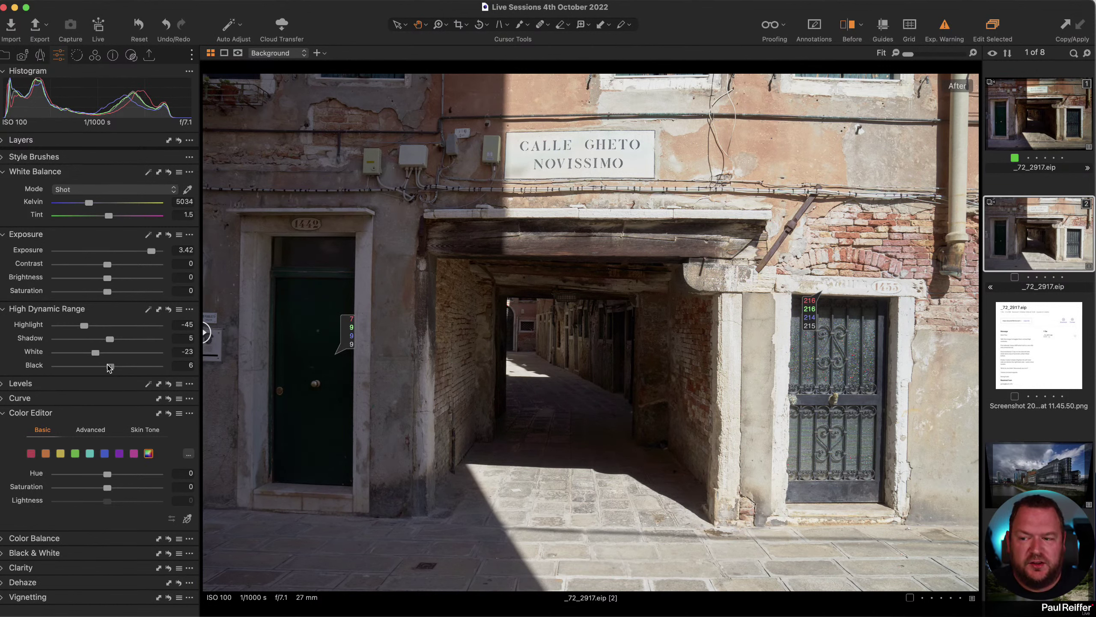
- Clone the edited variant and give the clone Highlight and White -100, Shadow and Black 100, and Exposure 2.85
right_click(1056, 244)
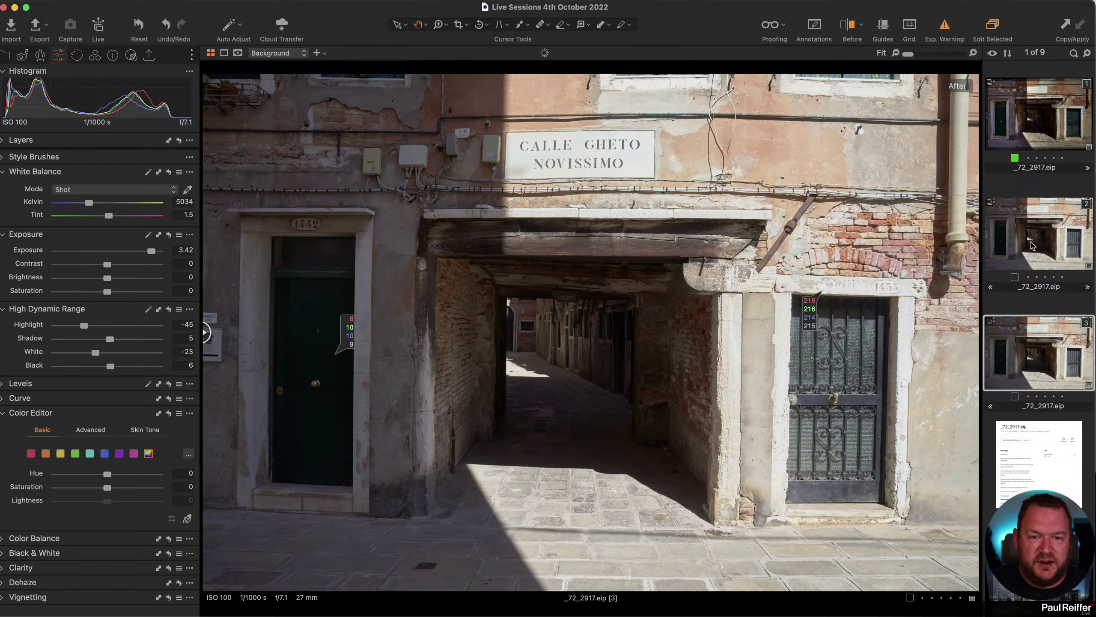
drag(84, 325, 159, 339)
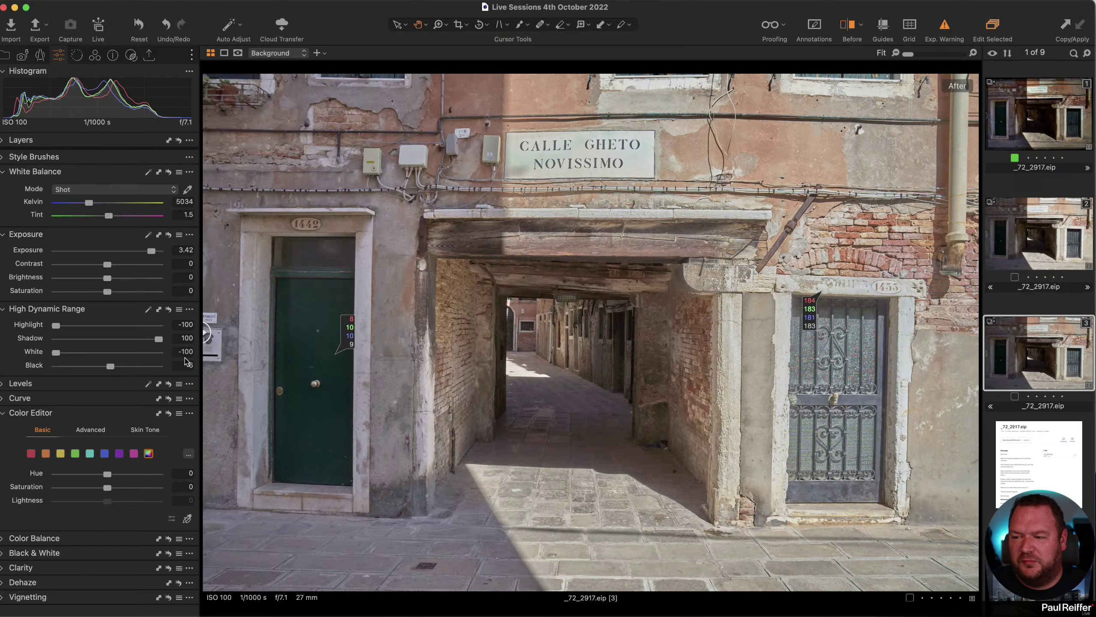
drag(111, 365, 159, 365)
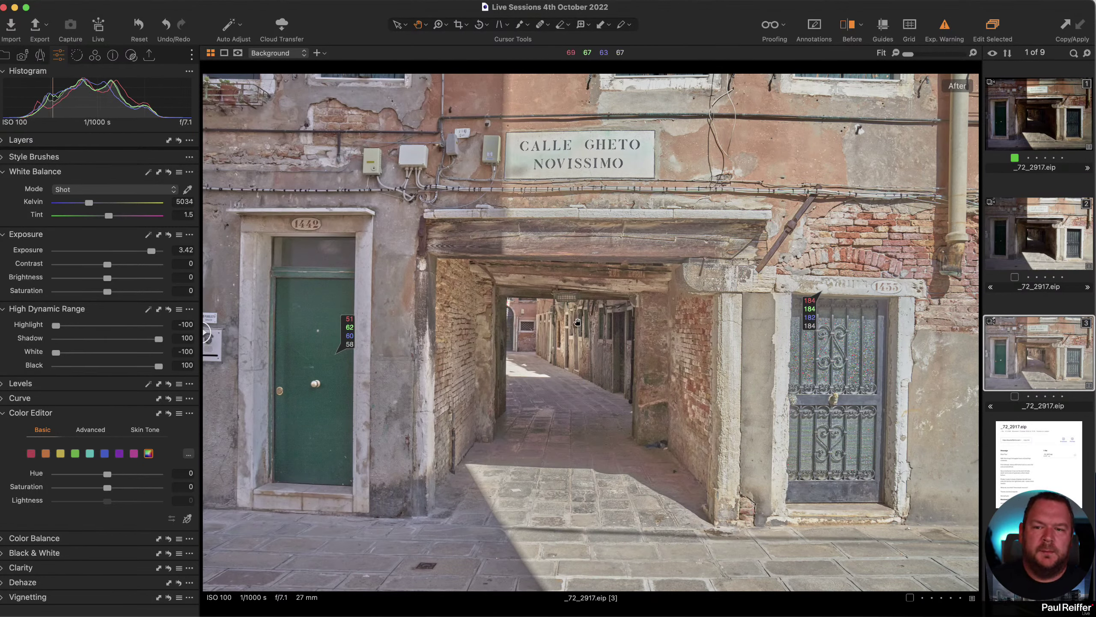
drag(151, 252, 144, 255)
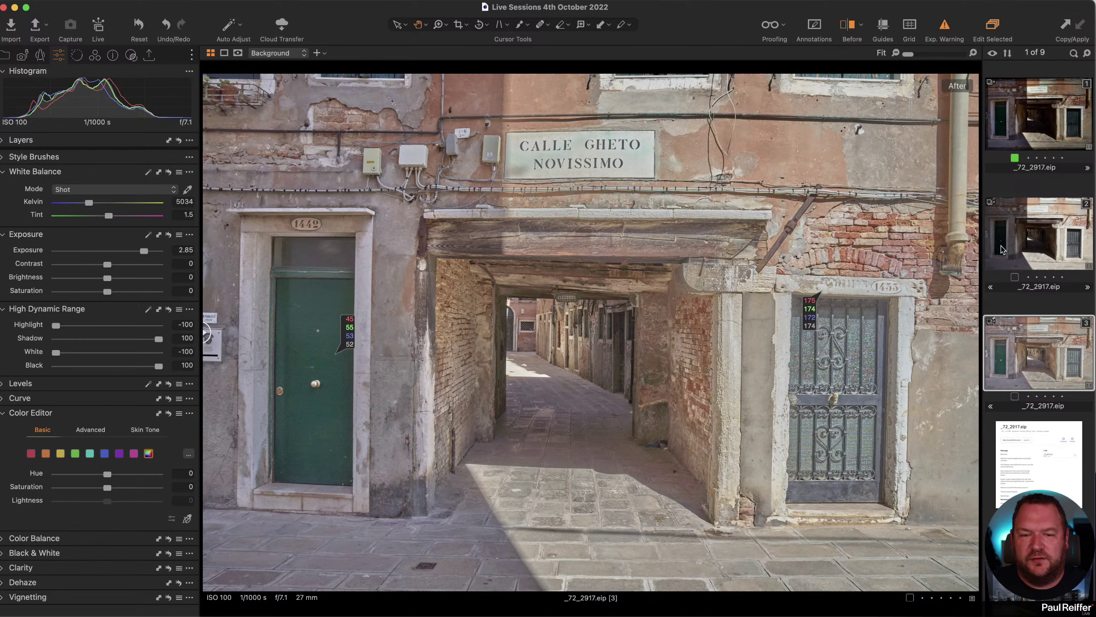
- Compare the second variant's exposure and High Dynamic Range result with the finished first variant of the alley photo
click(1029, 242)
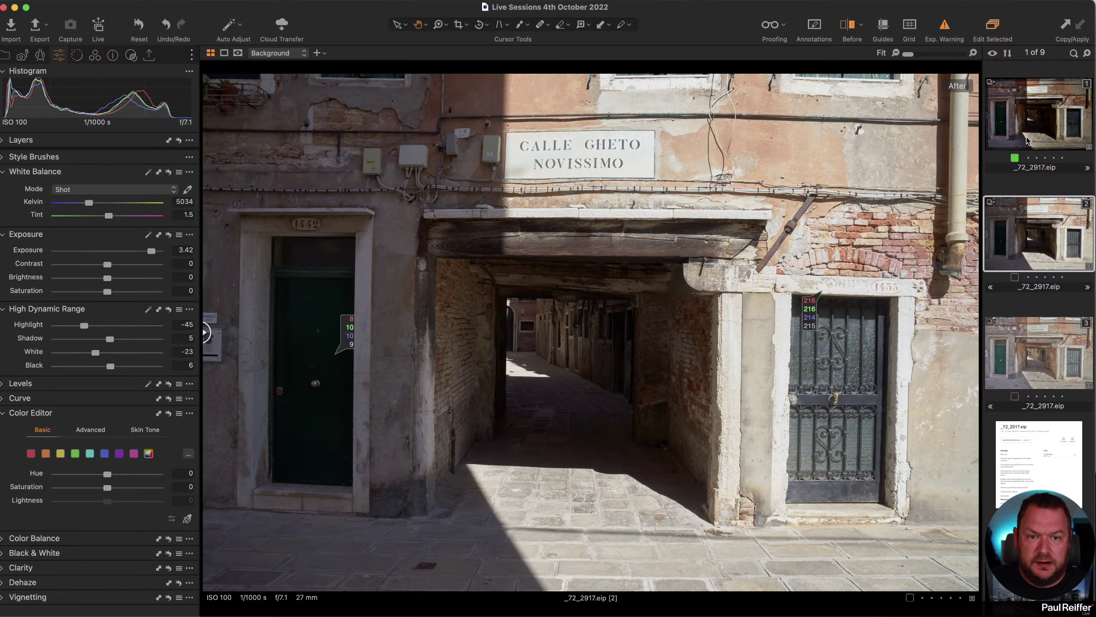
click(1031, 124)
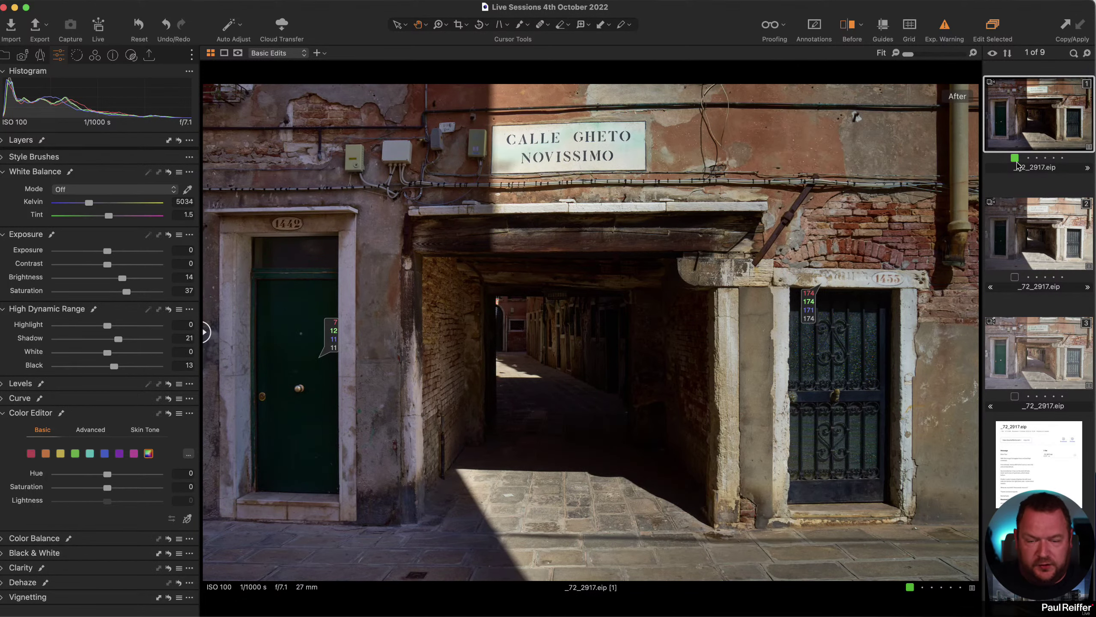
click(1053, 214)
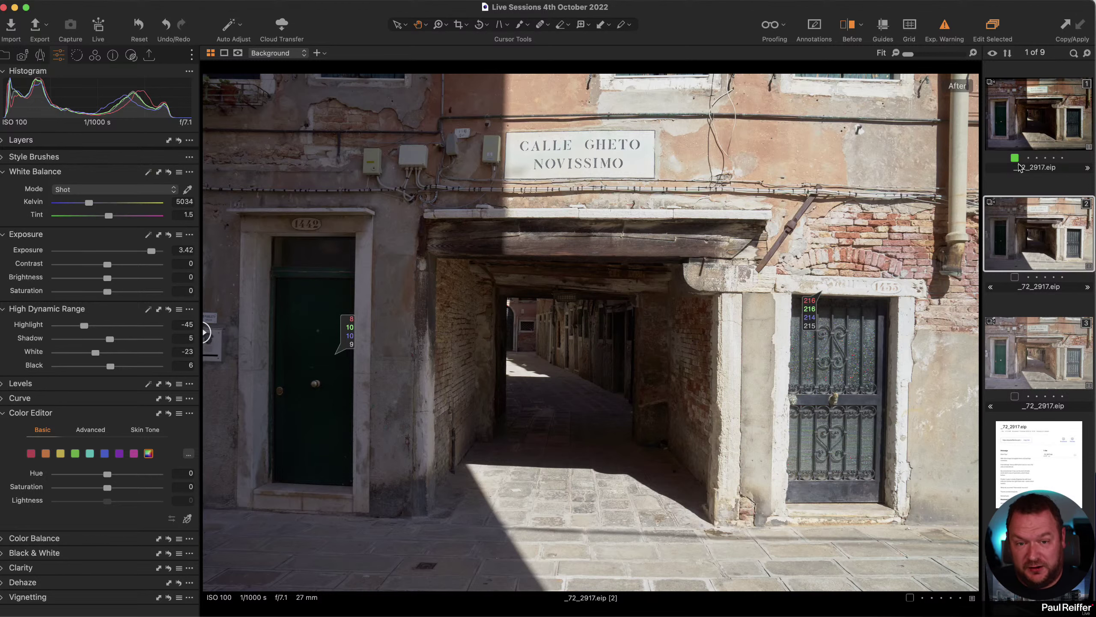
click(1032, 116)
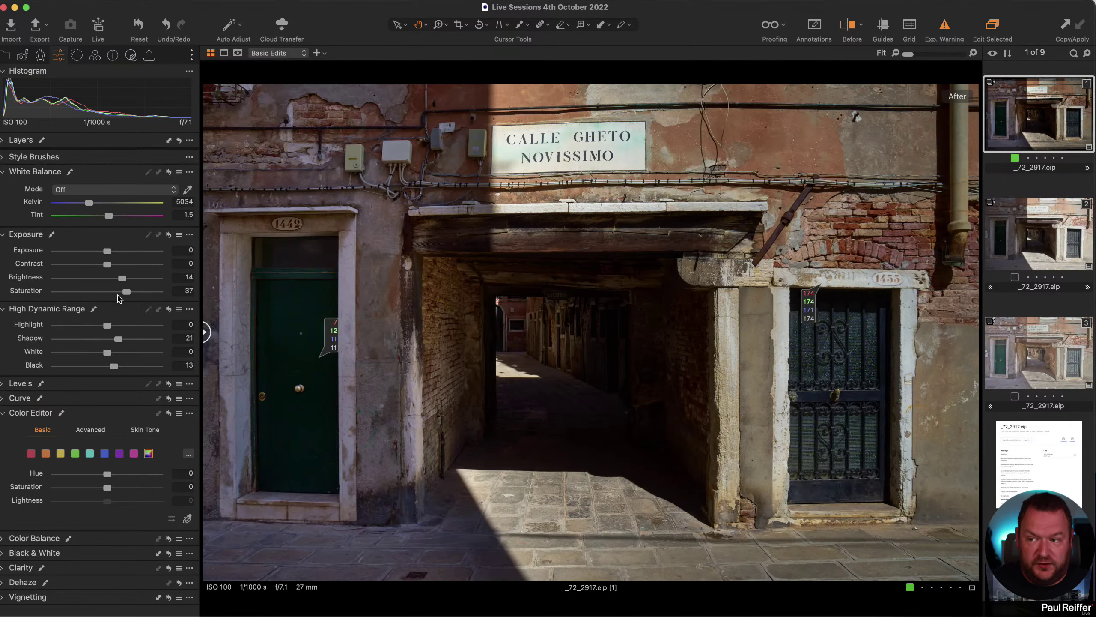
scroll(133, 298, up, 1)
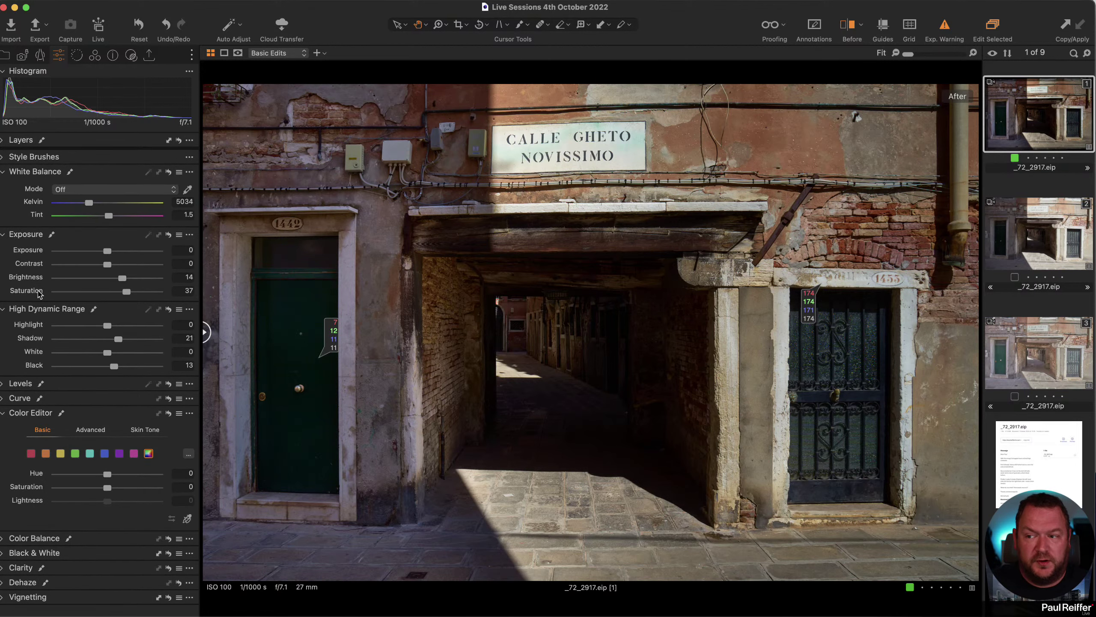
- Examine the first variant's layers and display the masks of RH Grad darken and LH Grad brighten
click(4, 140)
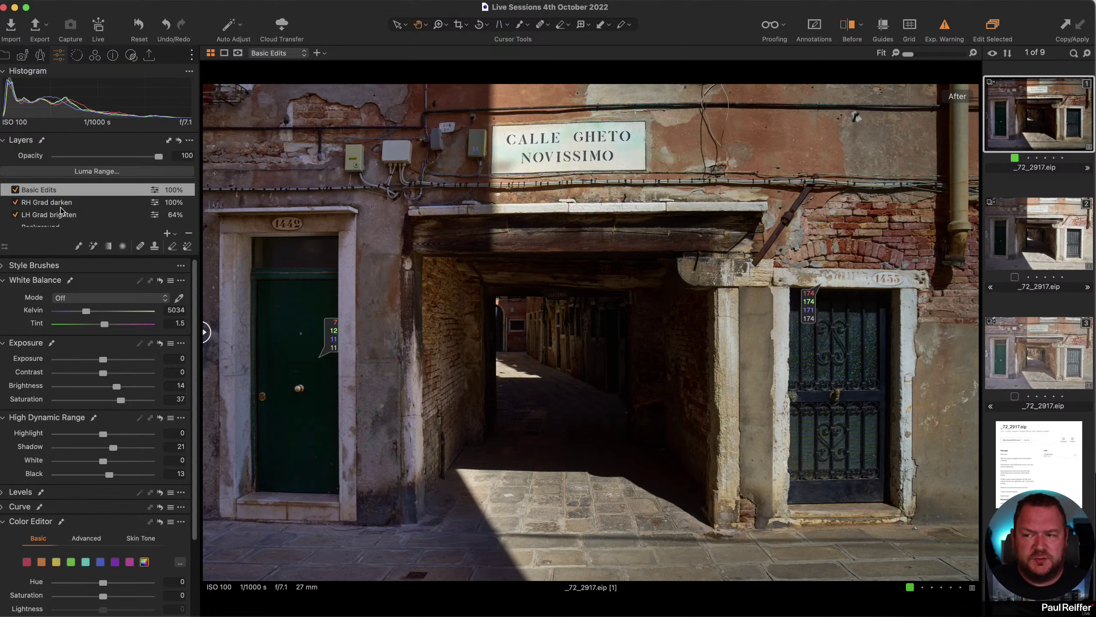
scroll(61, 210, down, 1)
click(51, 195)
key(m)
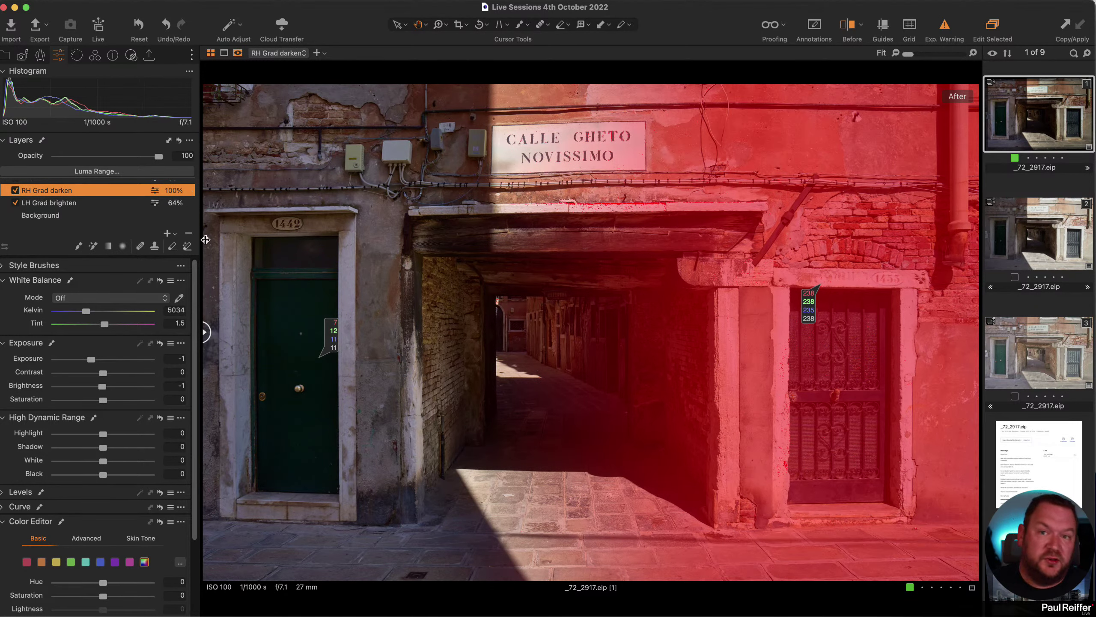
click(80, 203)
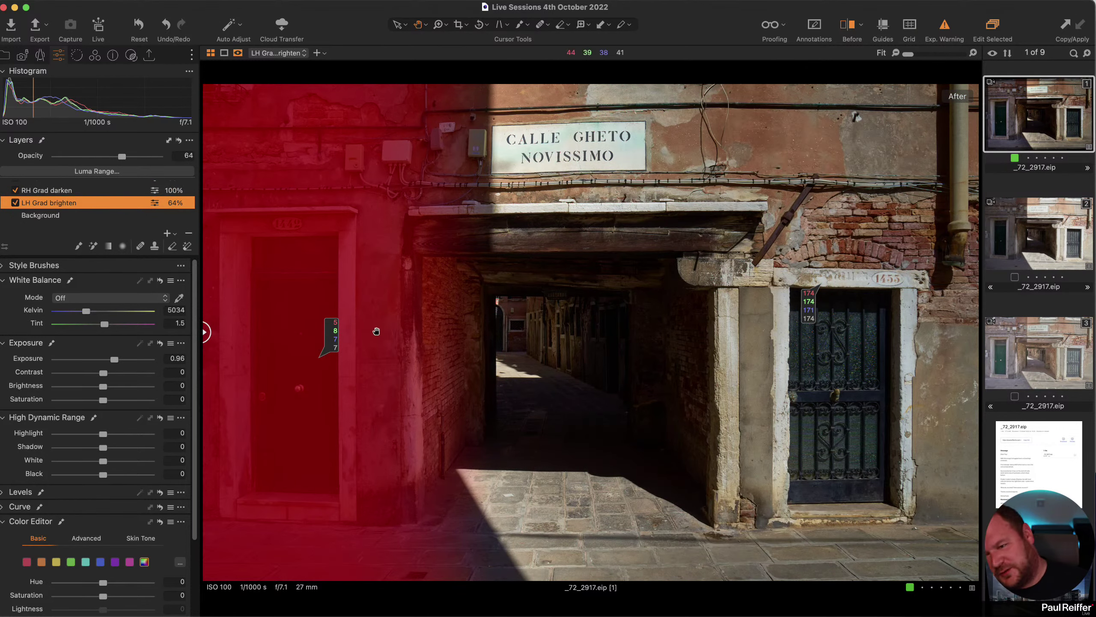
key(m)
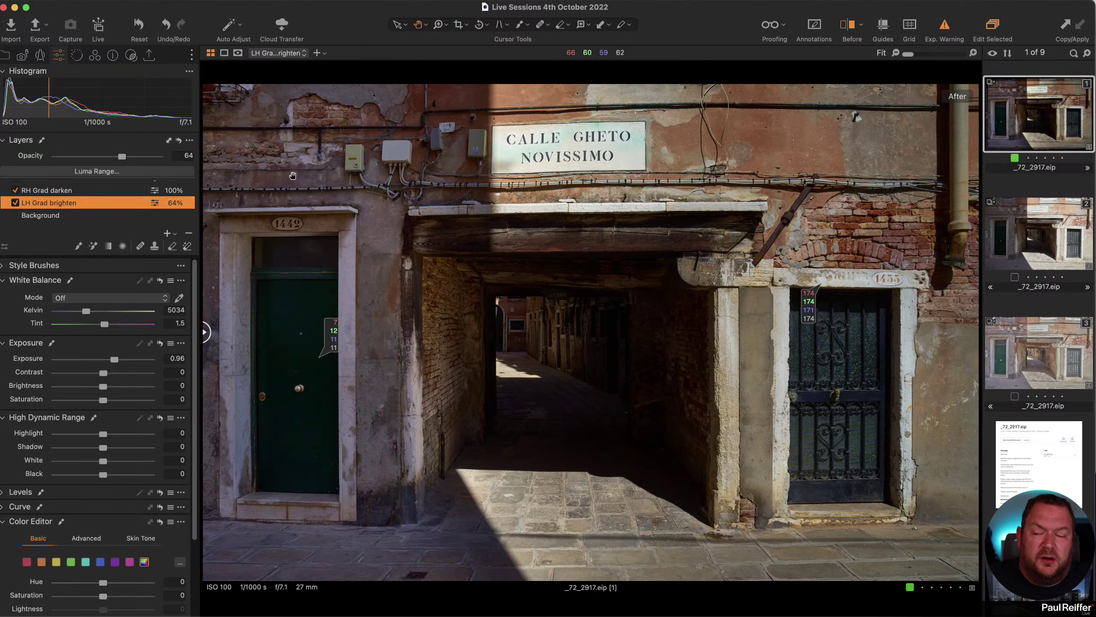
click(128, 215)
scroll(118, 199, up, 1)
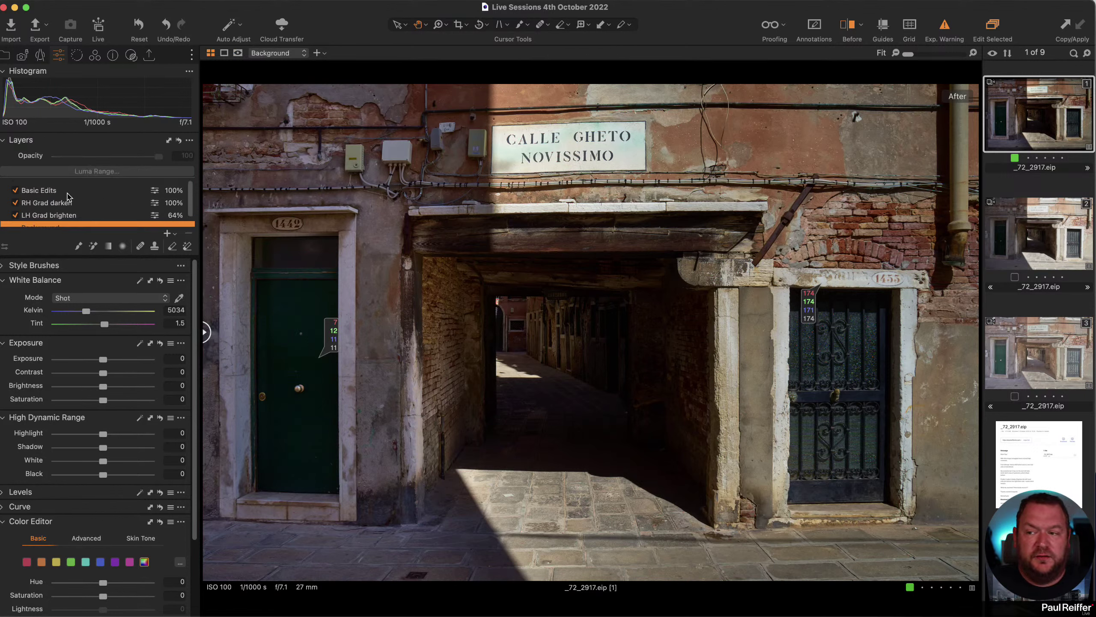
click(119, 190)
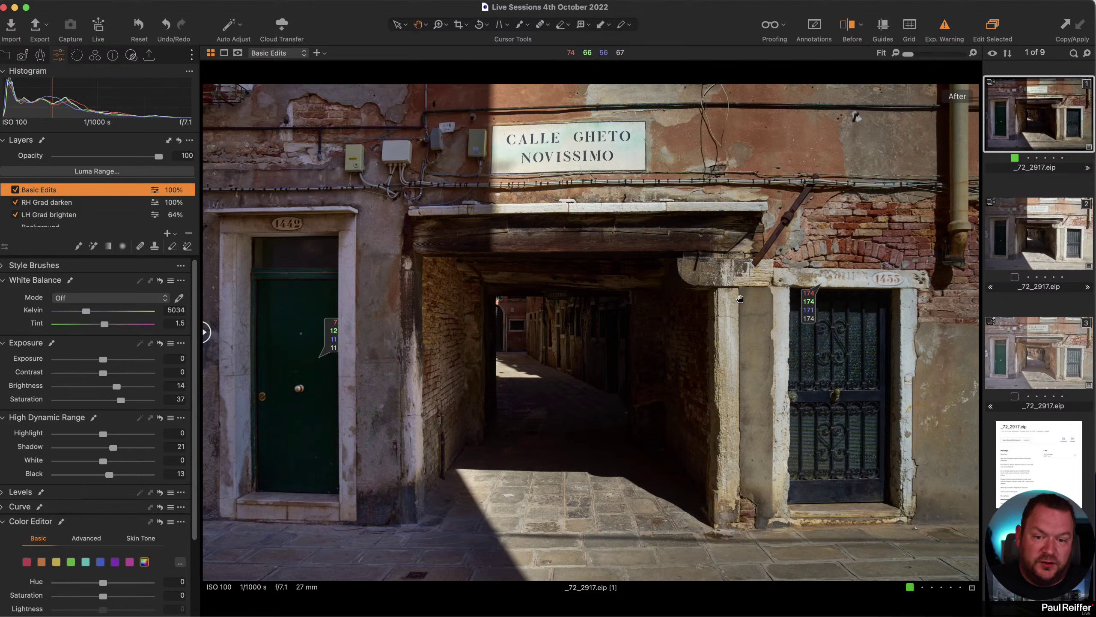
- Set the second variant's background Exposure to 2.65 and Saturation to 12
click(1042, 240)
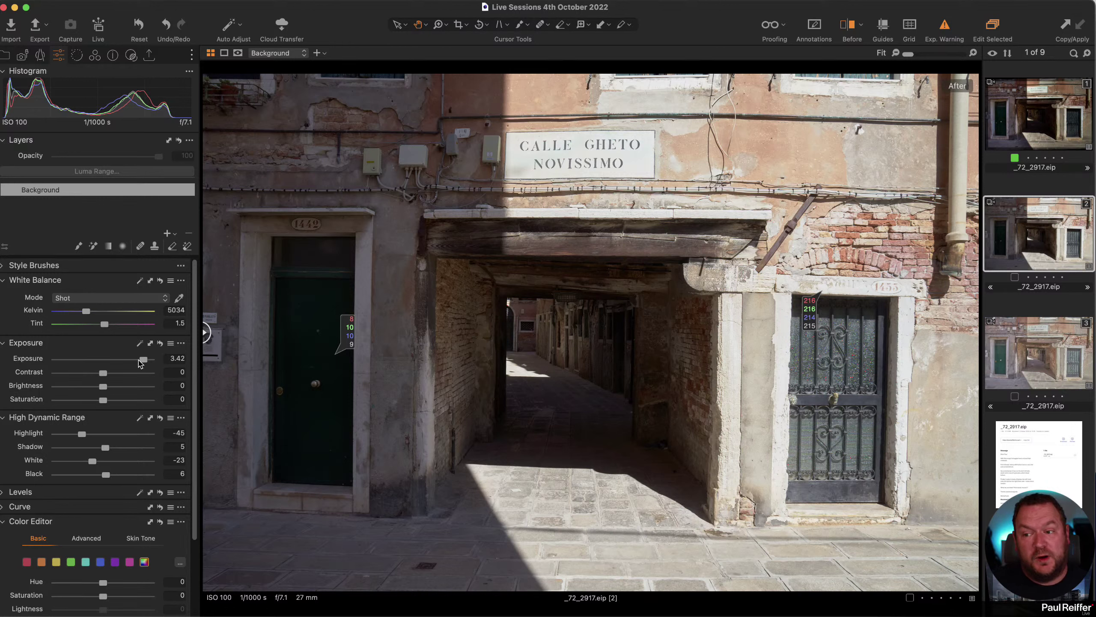
drag(144, 363, 134, 362)
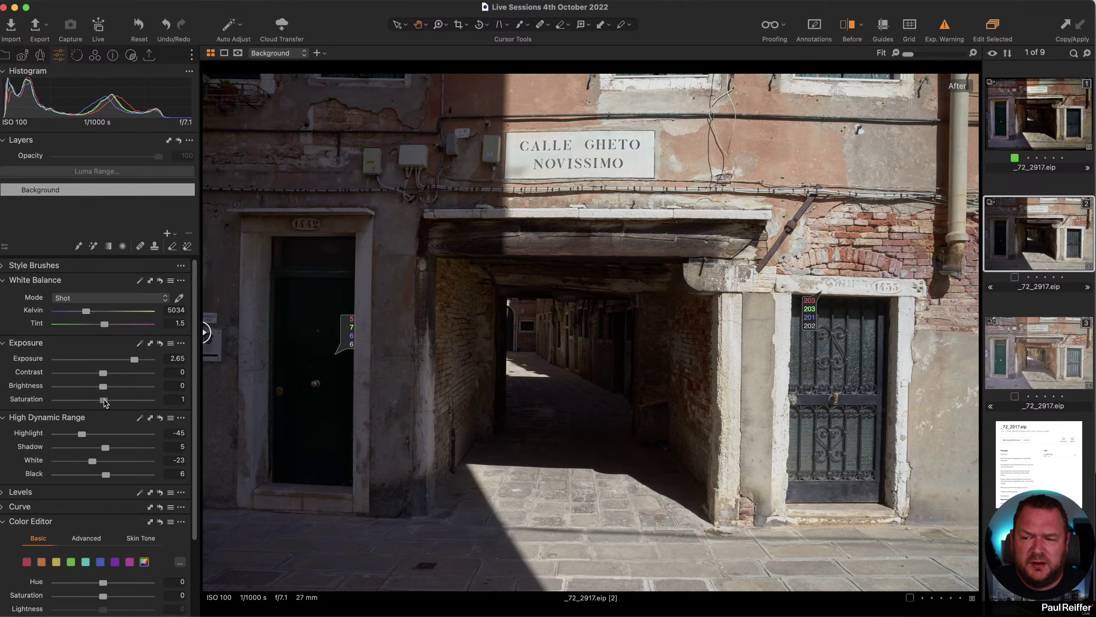
drag(106, 401, 109, 401)
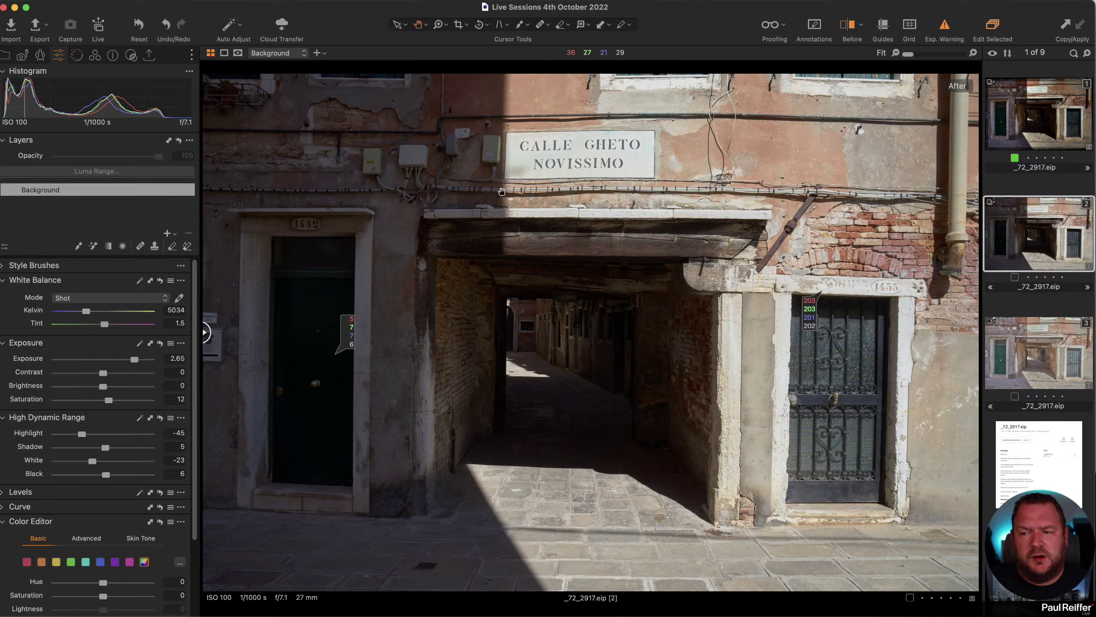
- Add a new adjustment layer to the second variant and name it Right Hand Side
click(167, 235)
text(R)
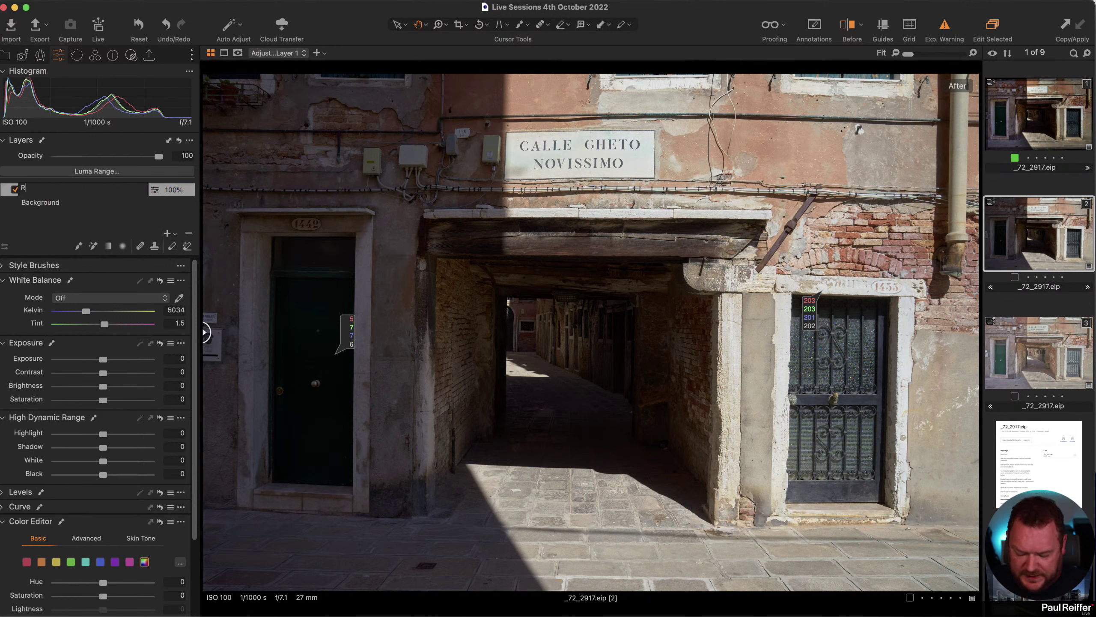
text(ight Hand S)
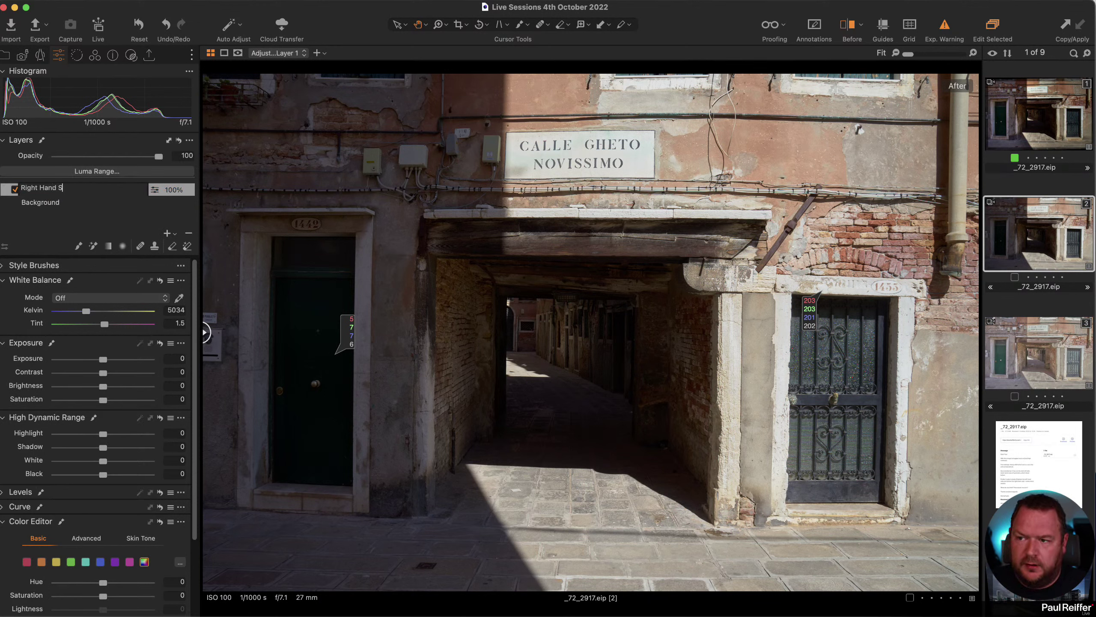
text(ide)
key(Return)
- Review the LH Grad brighten and RH Grad darken masks and their exposure settings on the first variant again
click(1085, 108)
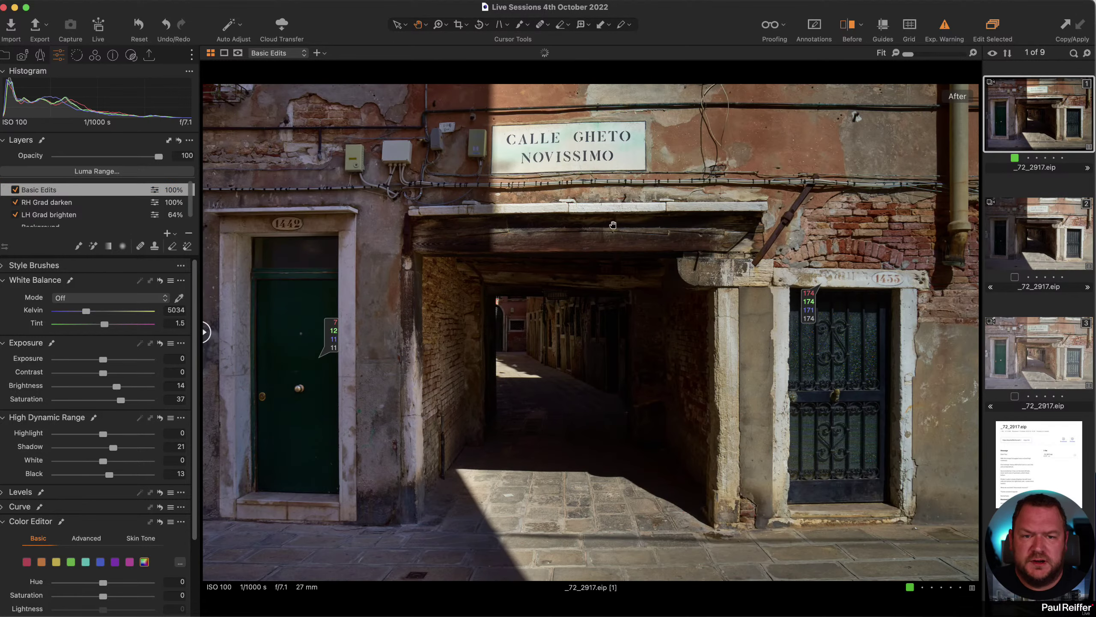
click(60, 201)
click(65, 214)
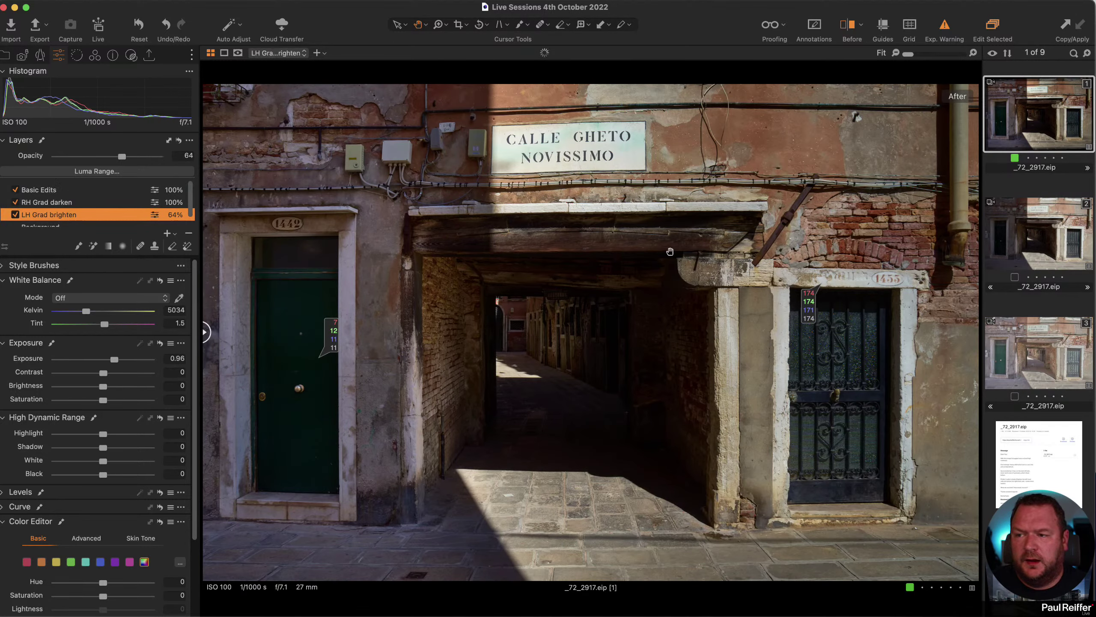
key(m)
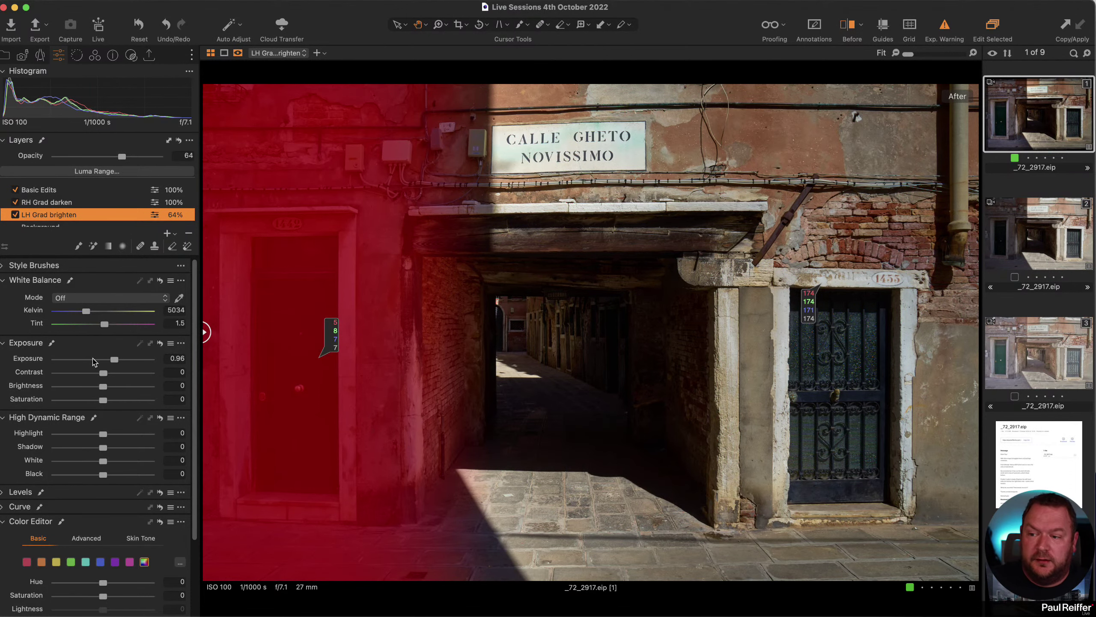
click(81, 203)
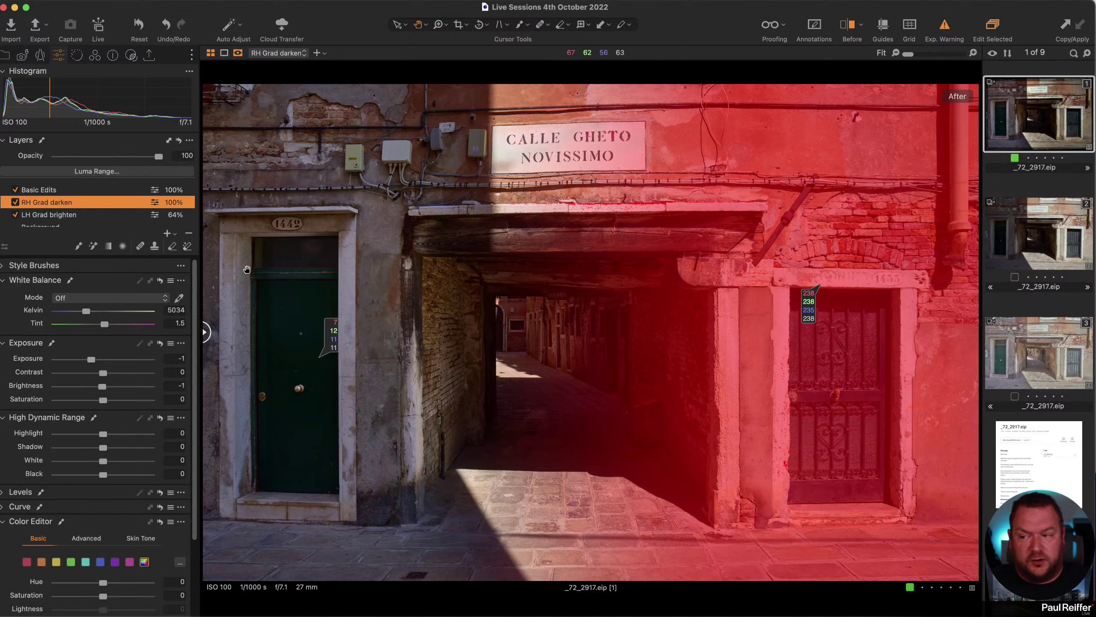
key(m)
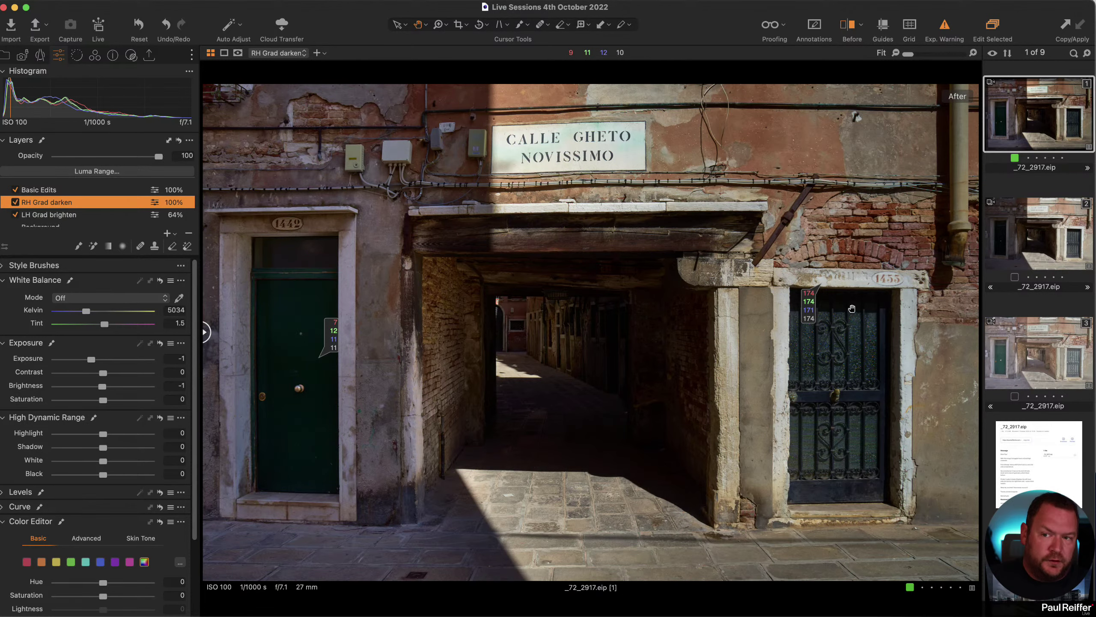
- Draw a linear gradient mask on the second variant's Right Hand Side layer, covering the iron gate side and fading out toward the green door
click(1009, 240)
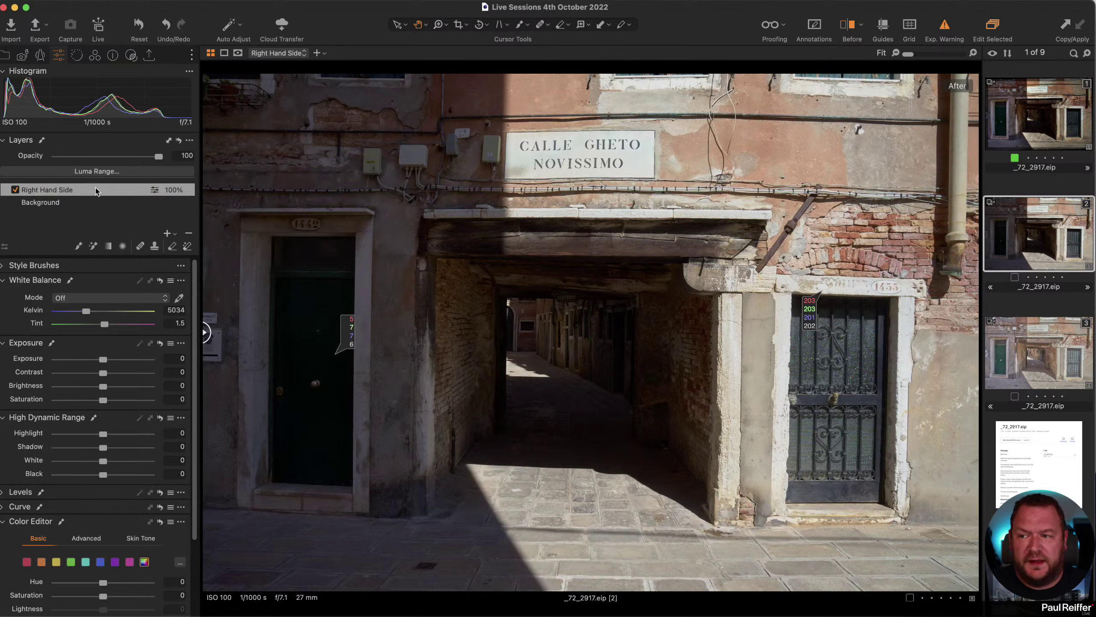
click(108, 246)
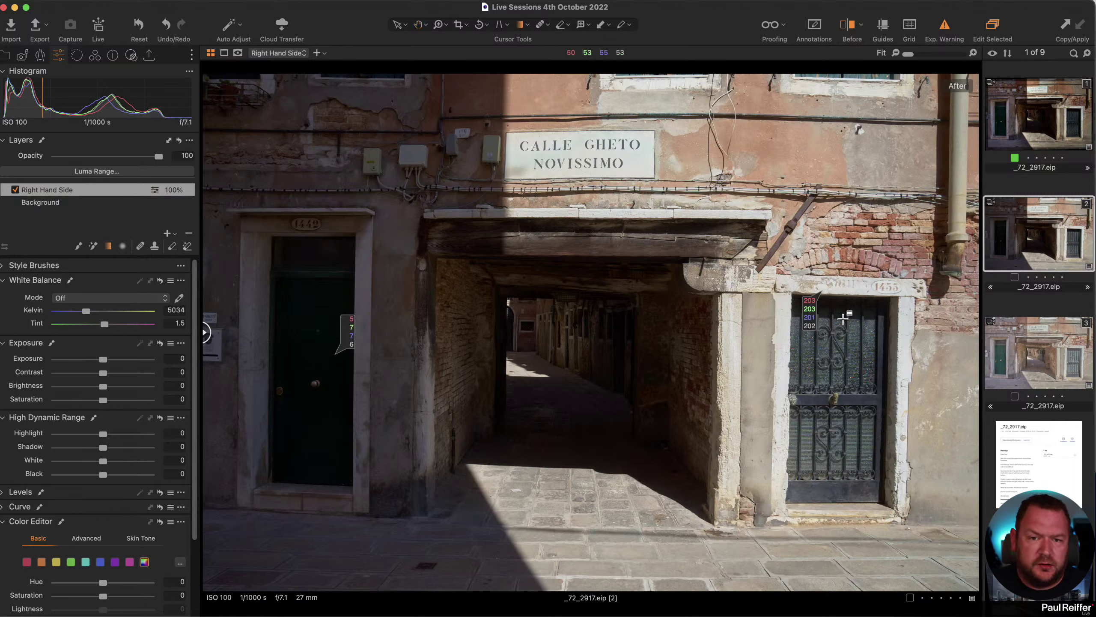
drag(917, 310, 236, 309)
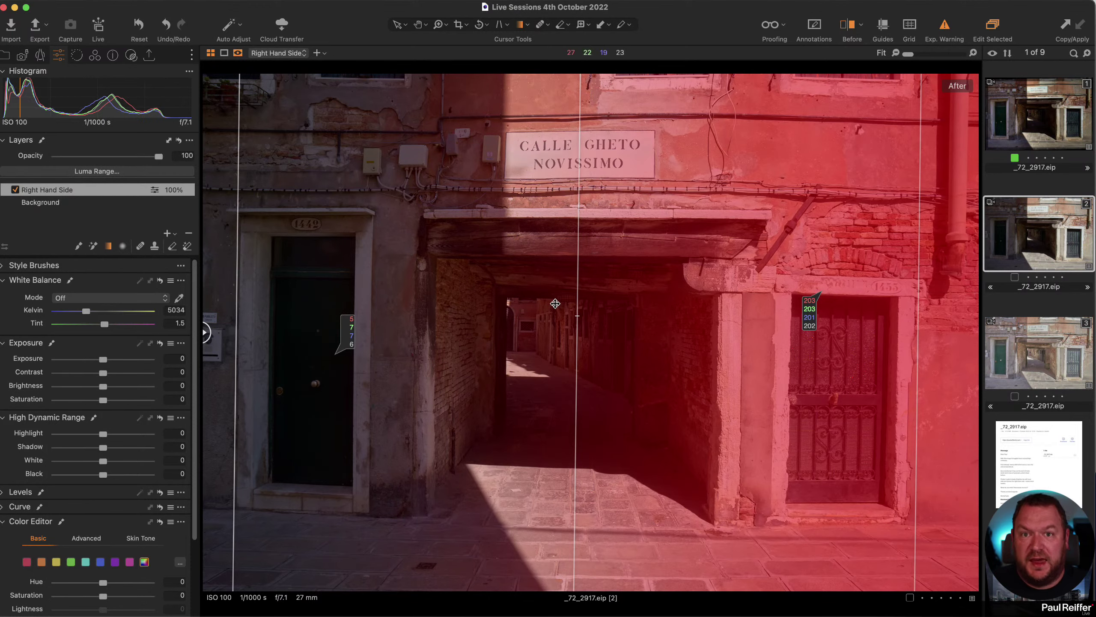
mouse_move(692, 284)
mouse_down()
mouse_move(622, 285)
mouse_move(696, 288)
mouse_up()
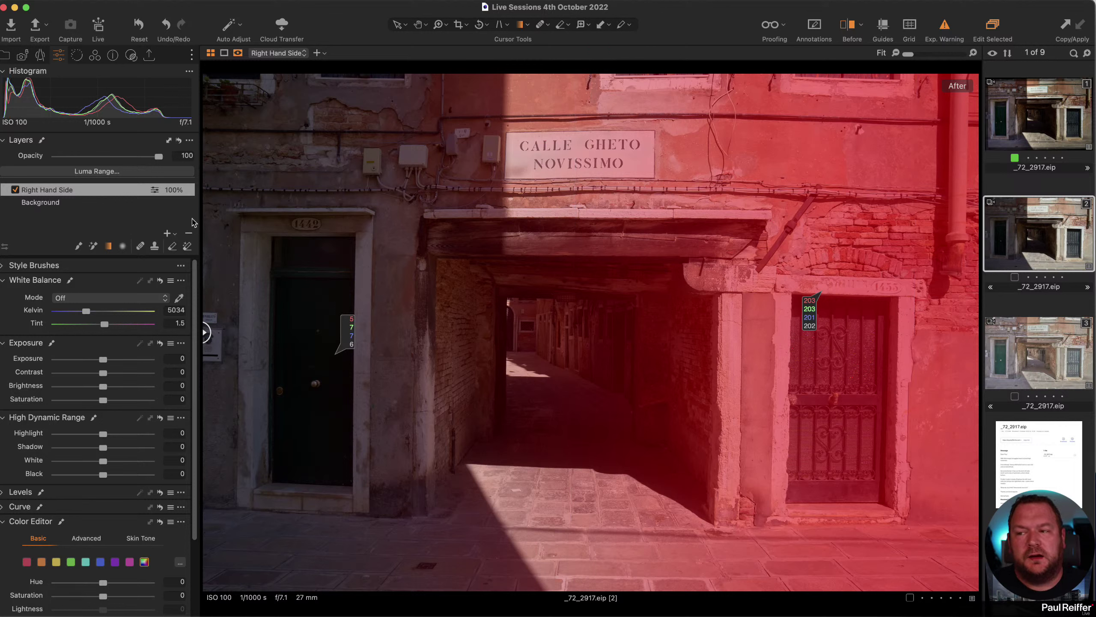
- Start a luma range on the Right Hand Side mask with the range from 56 to 255
click(108, 172)
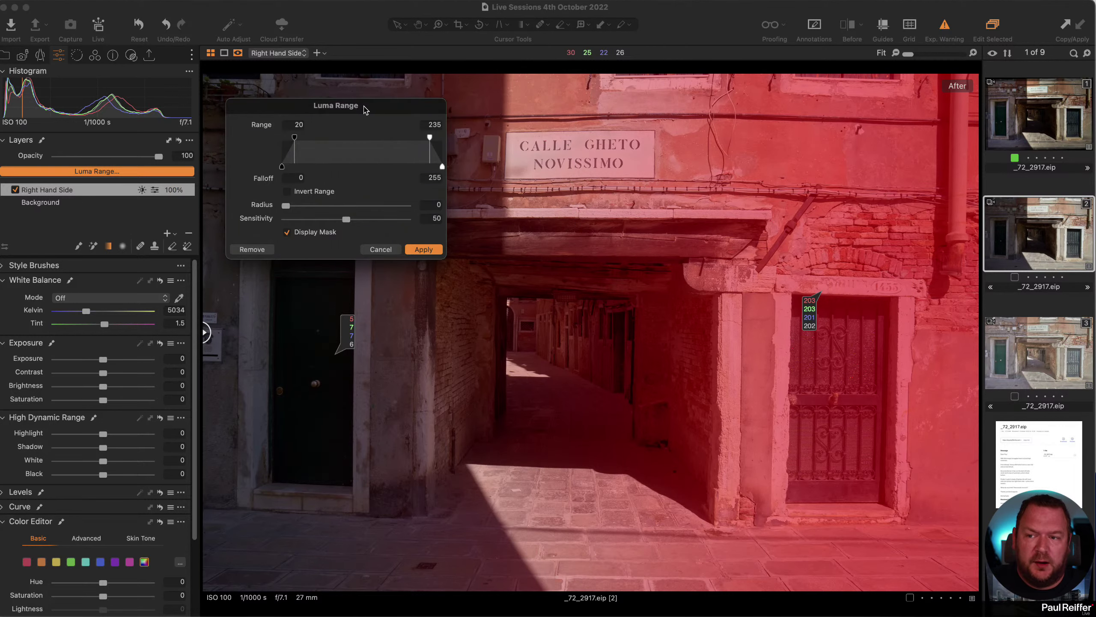
drag(336, 105, 345, 196)
drag(439, 228, 471, 233)
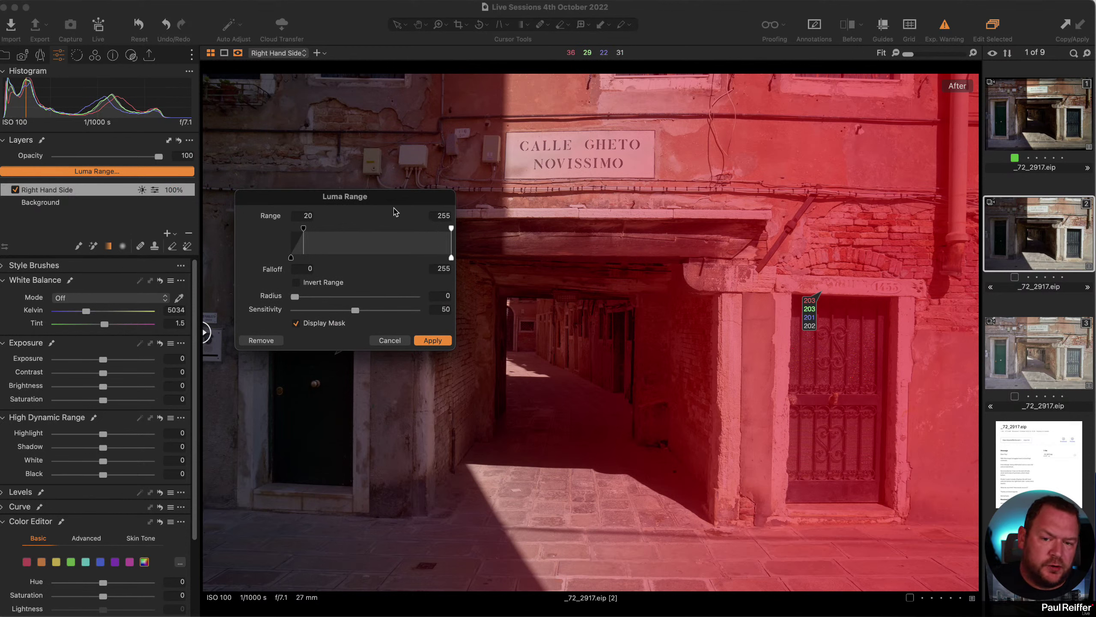
drag(382, 199, 572, 271)
drag(495, 305, 515, 303)
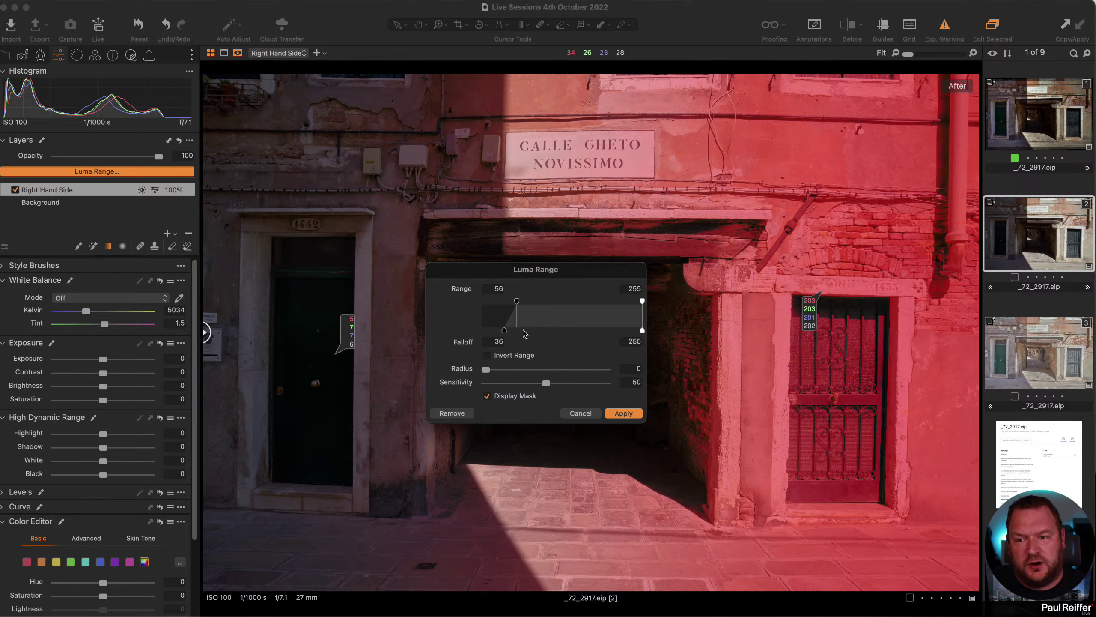
drag(577, 272, 474, 216)
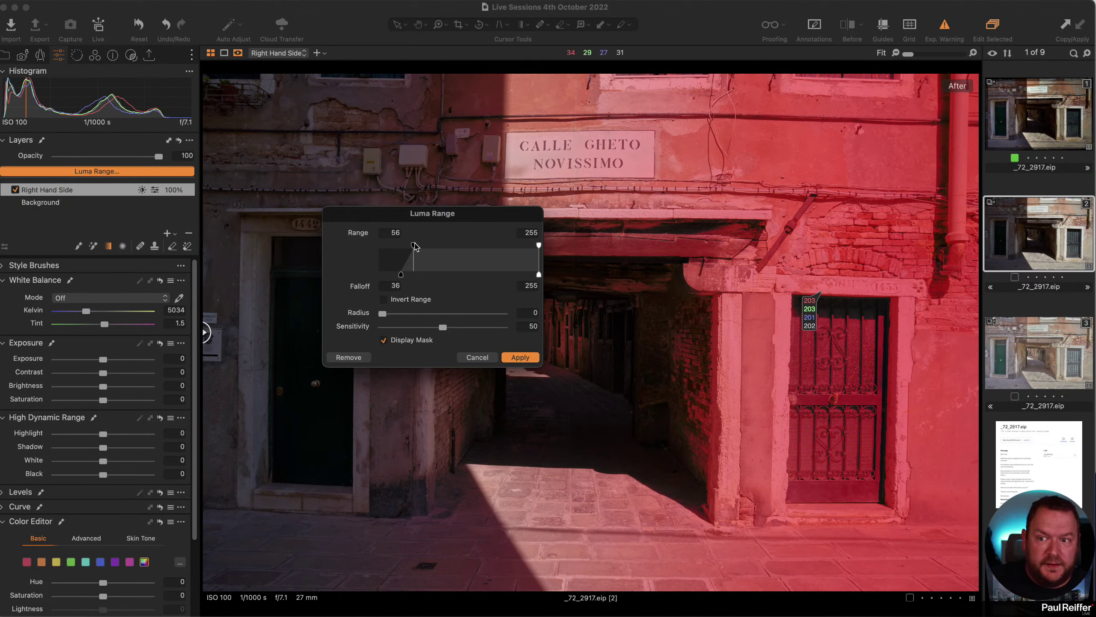
- Raise the lower limit of the luma range to 100 and extend its lower falloff down to 44
drag(414, 246, 442, 248)
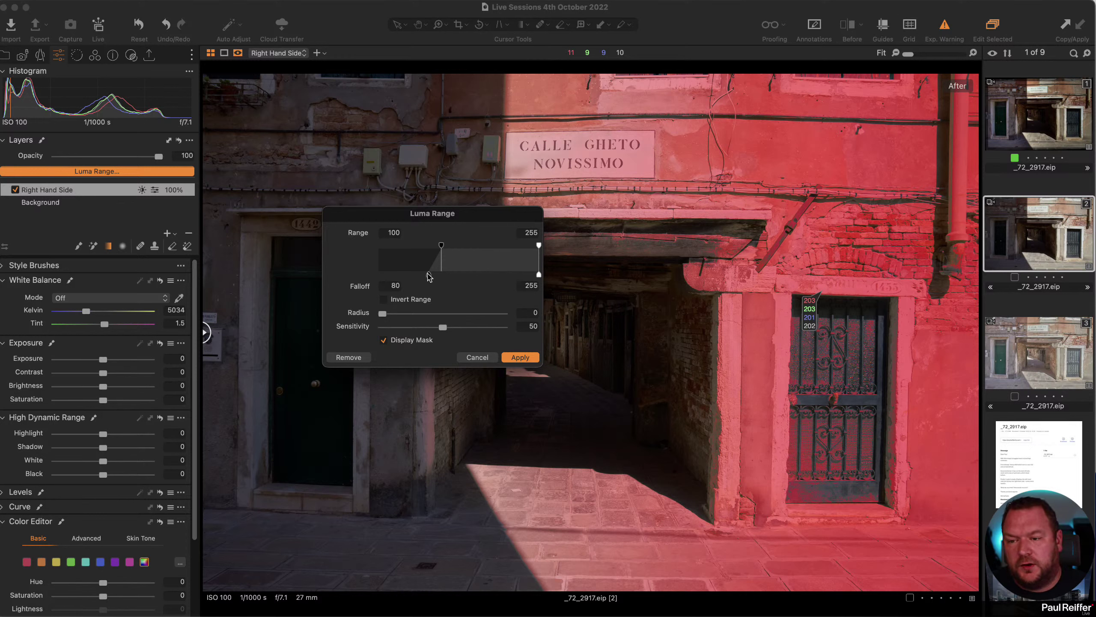
drag(429, 276, 412, 277)
drag(407, 274, 405, 274)
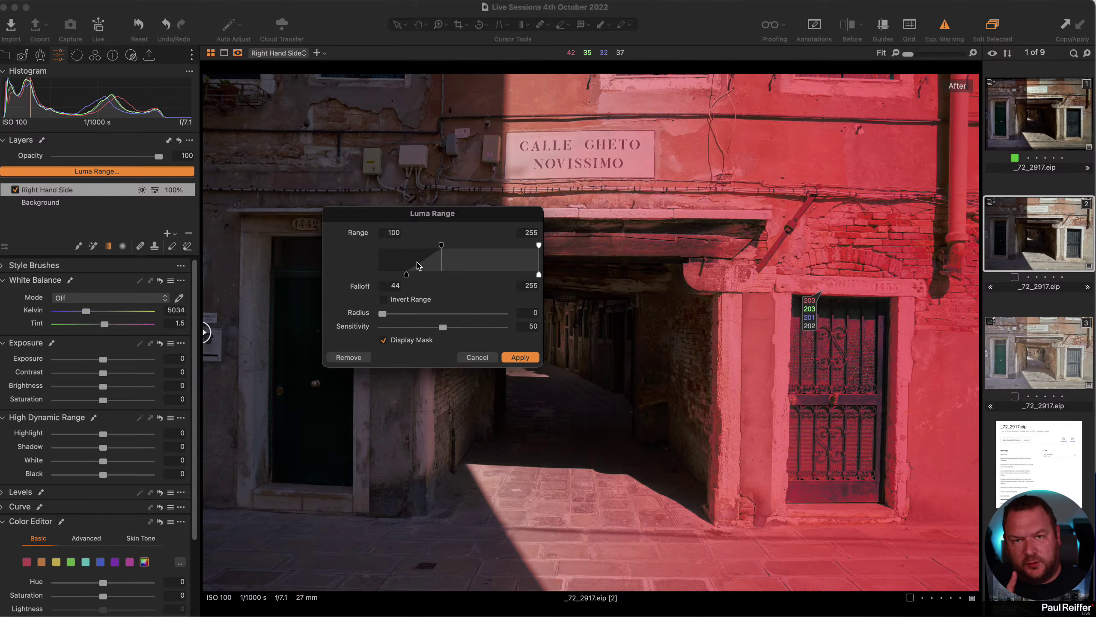
- Set the lower luma falloff to 50 and apply the luma range with a slightly increased radius
double_click(392, 285)
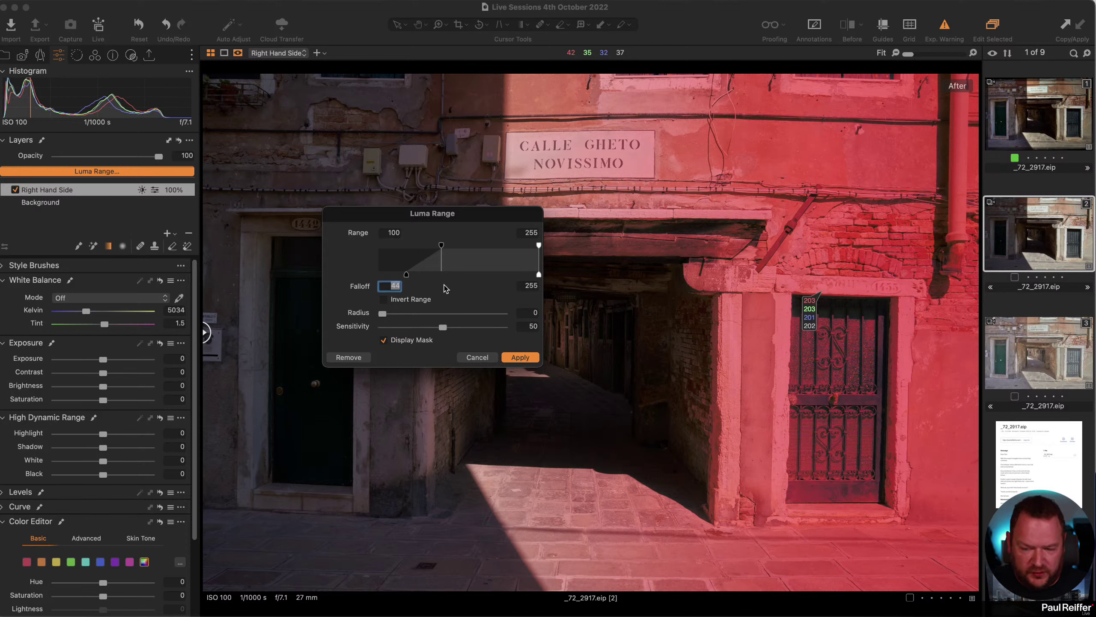
text(50)
key(Tab)
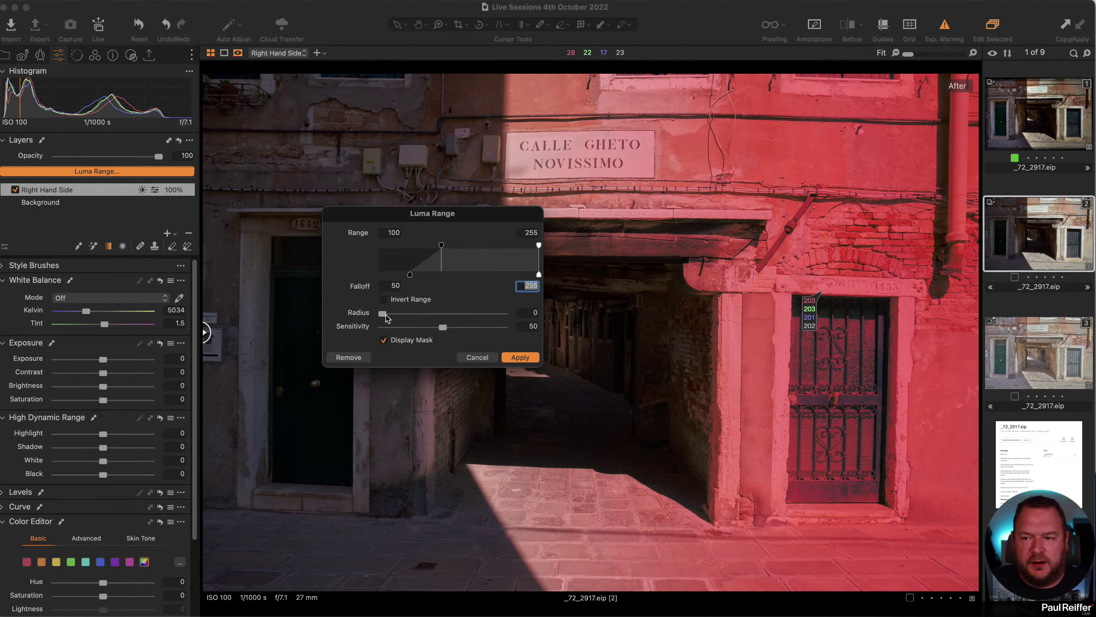
drag(387, 317, 395, 313)
click(520, 357)
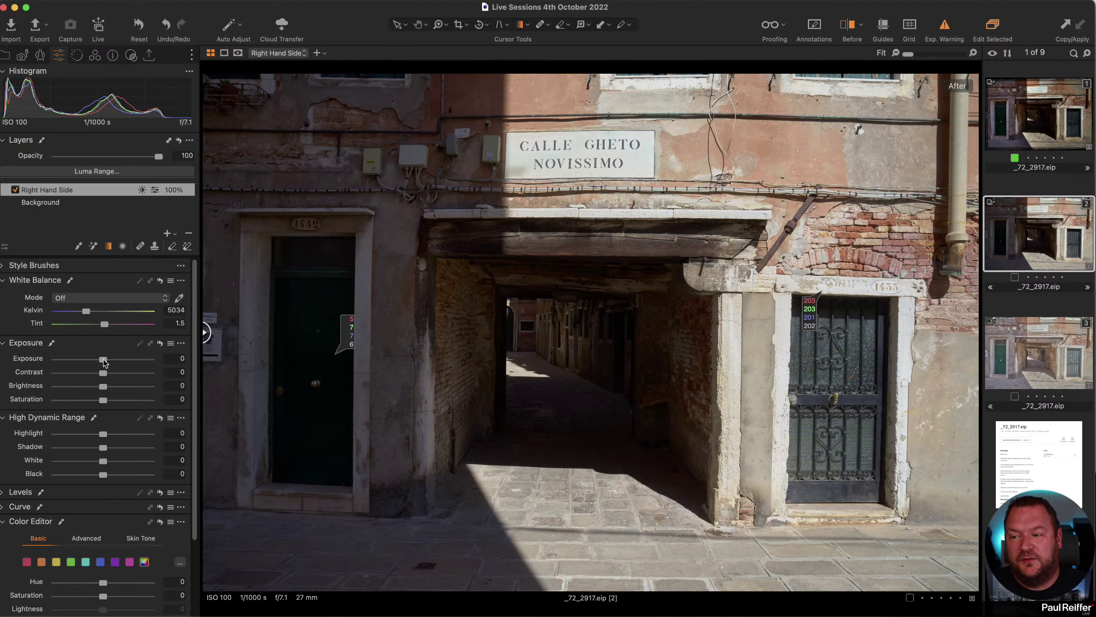
- Darken the Right Hand Side layer with Exposure -0.55 and Brightness -7
drag(104, 359, 98, 390)
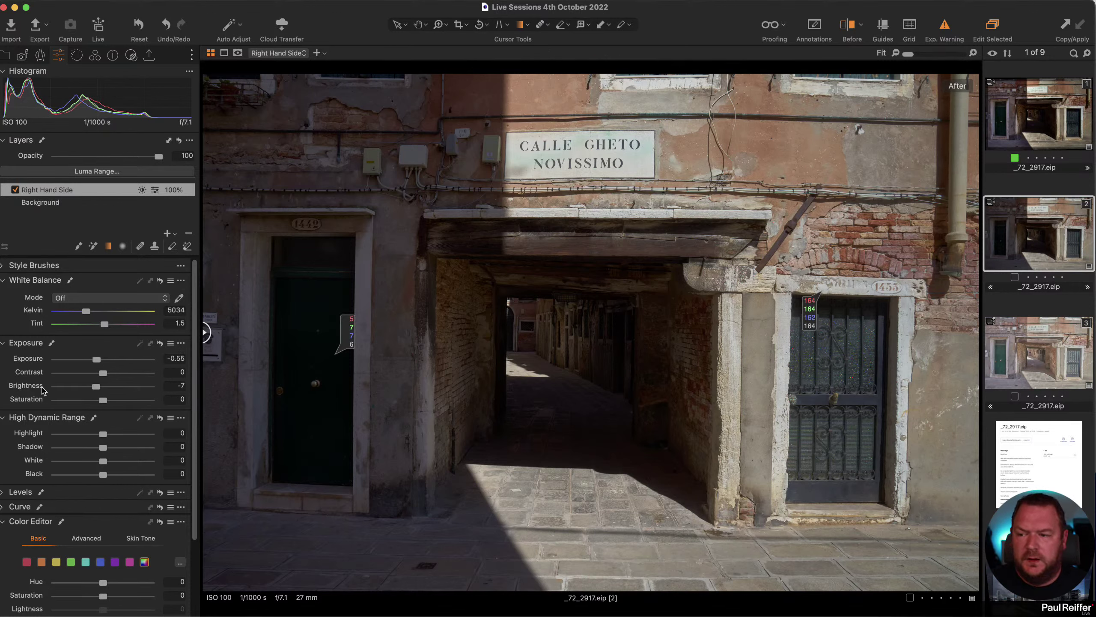
- Raise Clarity to 31 with the Natural method and White to 19 on the Right Hand Side layer
scroll(82, 489, down, 5)
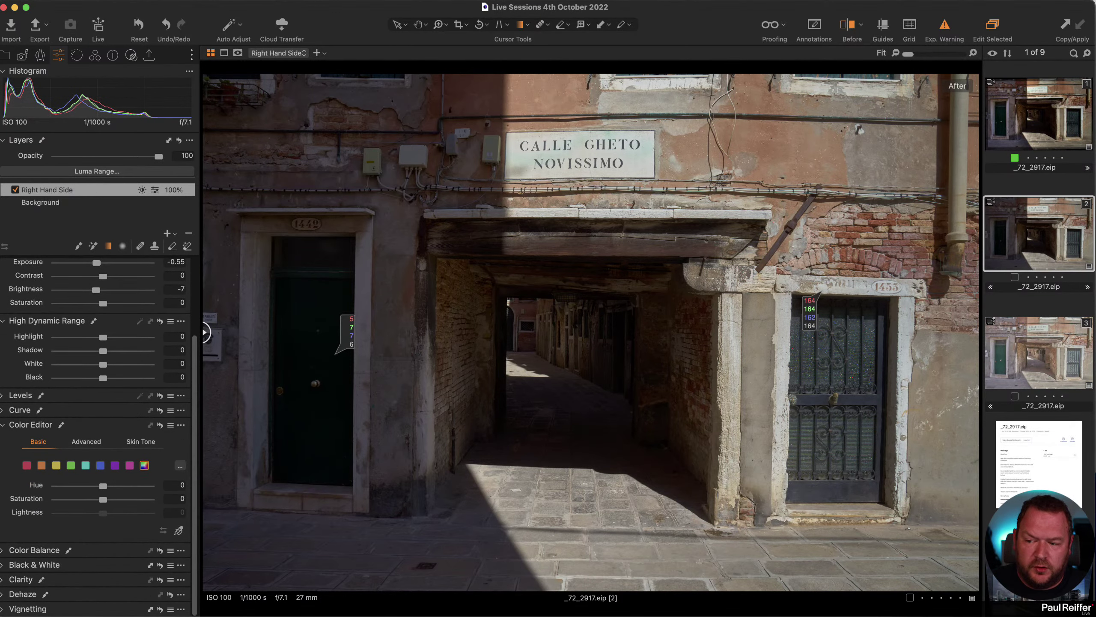
click(5, 580)
drag(103, 563, 119, 566)
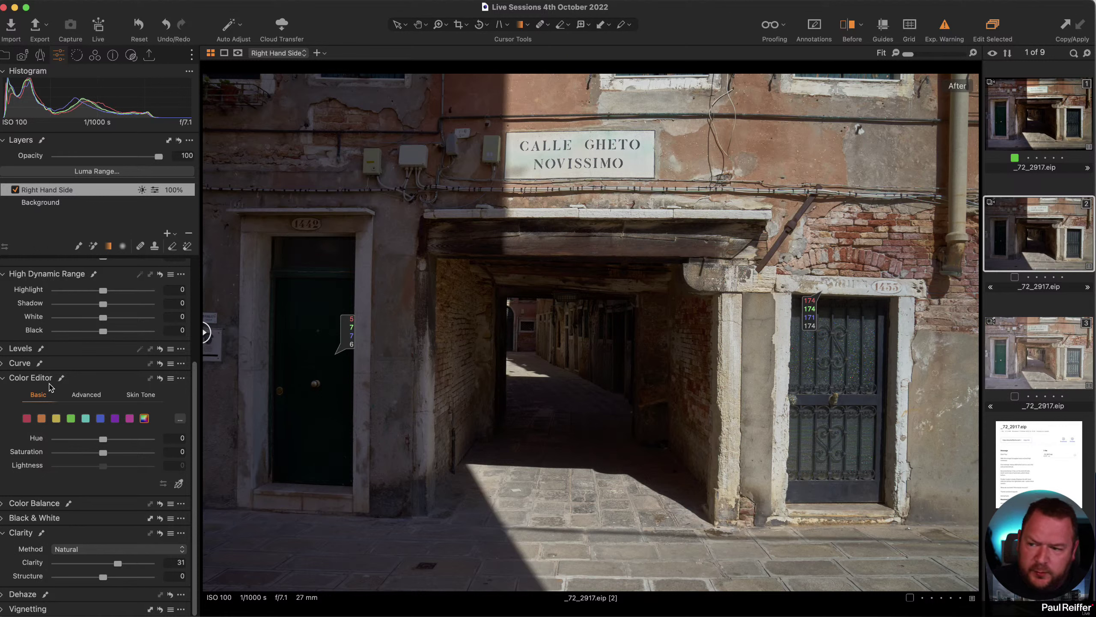
scroll(60, 376, up, 1)
drag(103, 341, 113, 342)
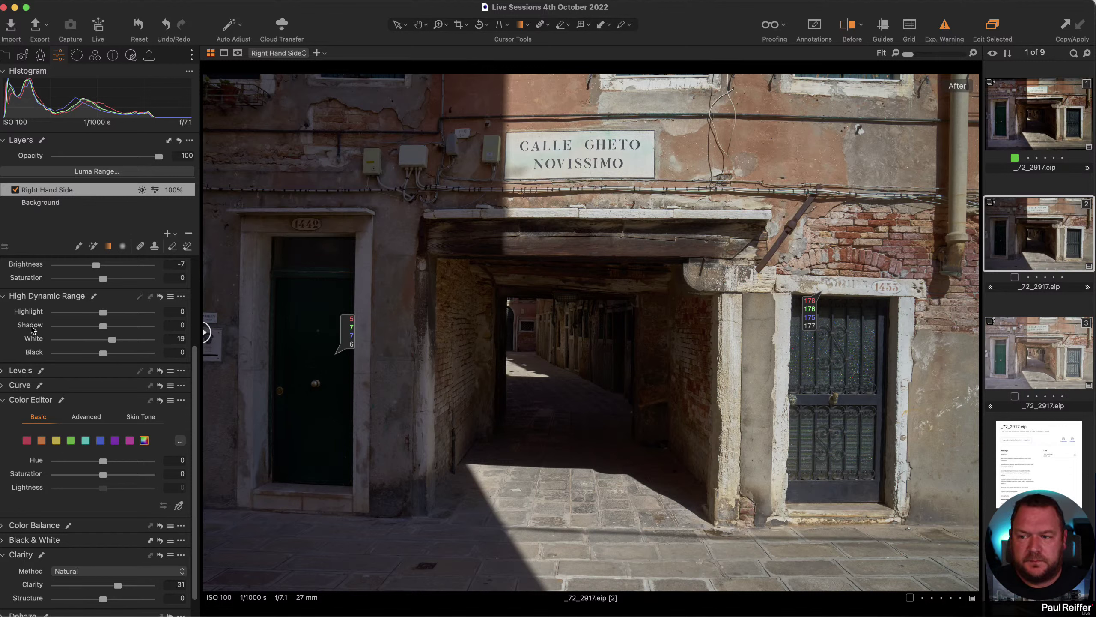
- Set Contrast to 2 and Natural Clarity to 14 on the Background layer
scroll(55, 332, up, 6)
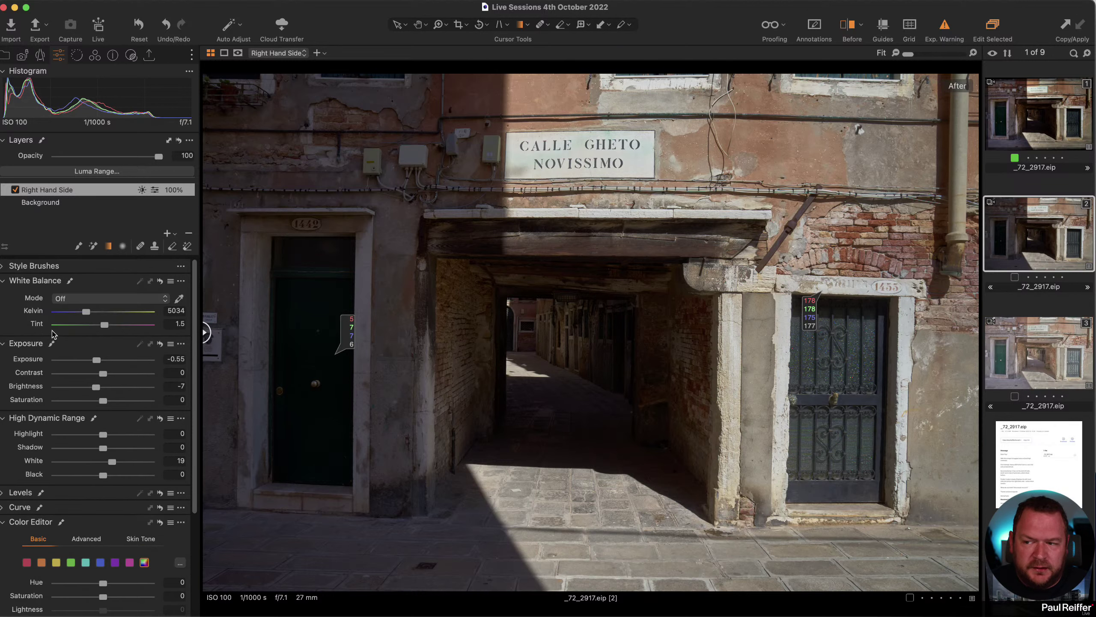
click(55, 203)
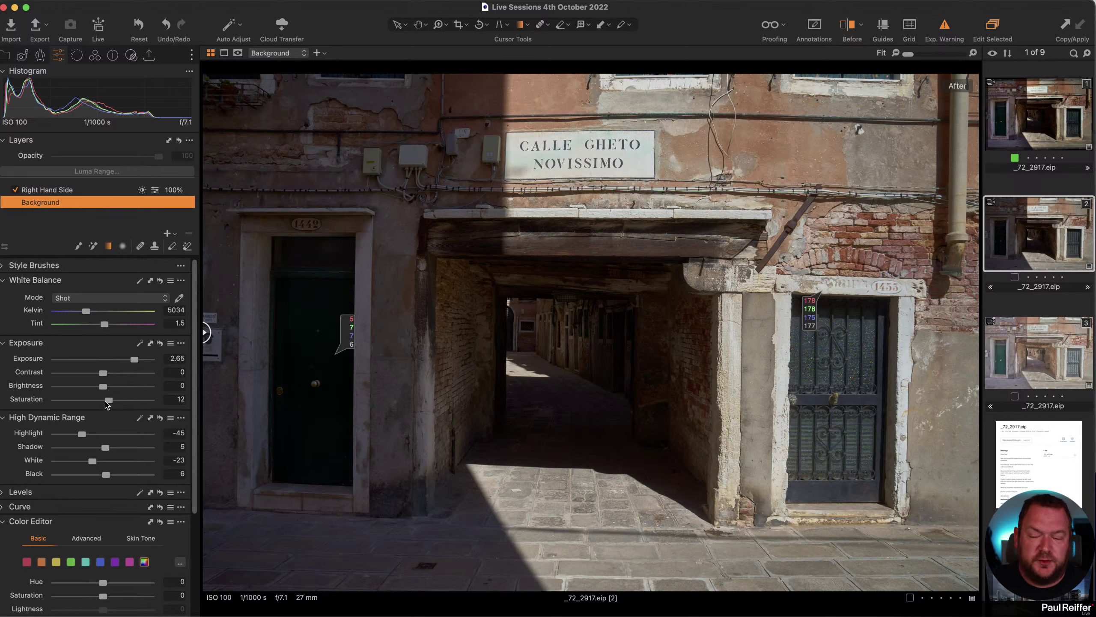
scroll(26, 415, down, 3)
scroll(27, 415, down, 2)
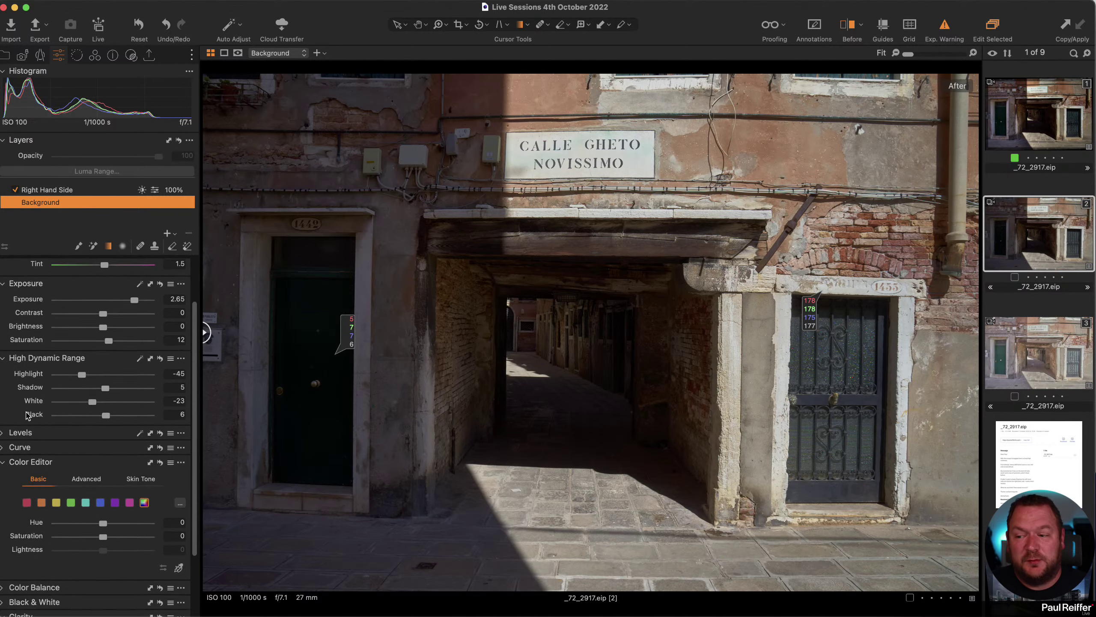
drag(103, 295, 105, 296)
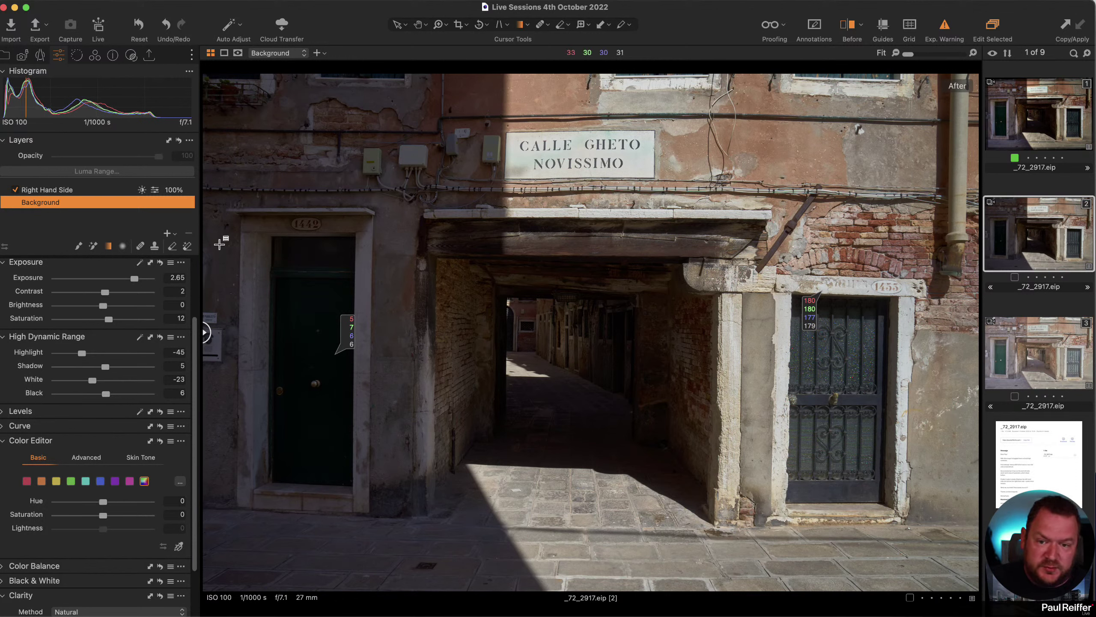
scroll(109, 333, down, 1)
scroll(108, 334, down, 5)
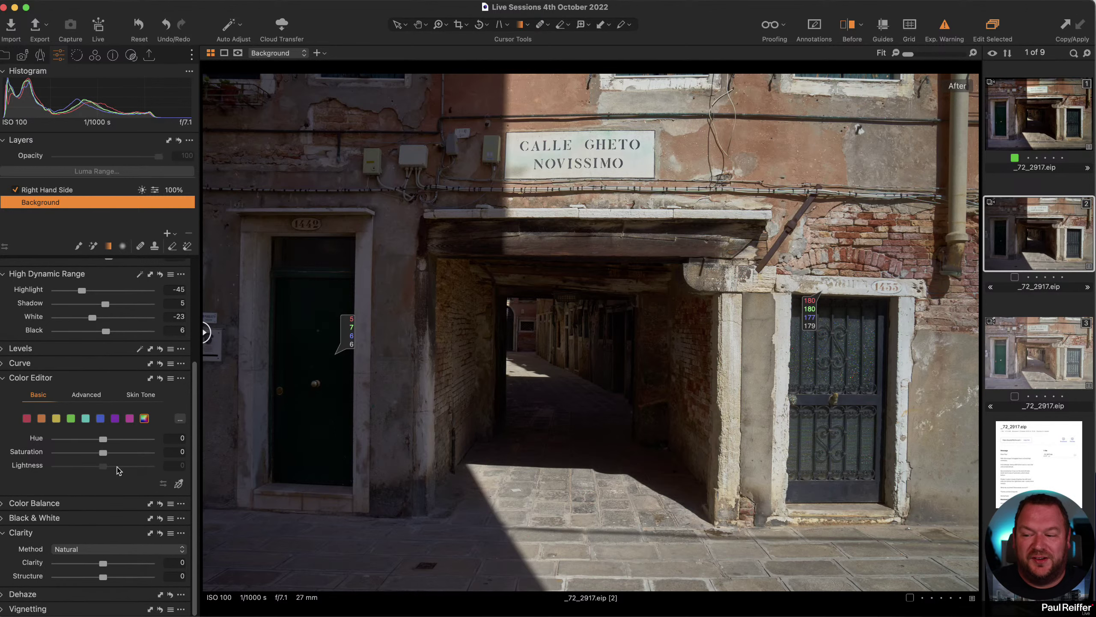
drag(102, 567, 109, 567)
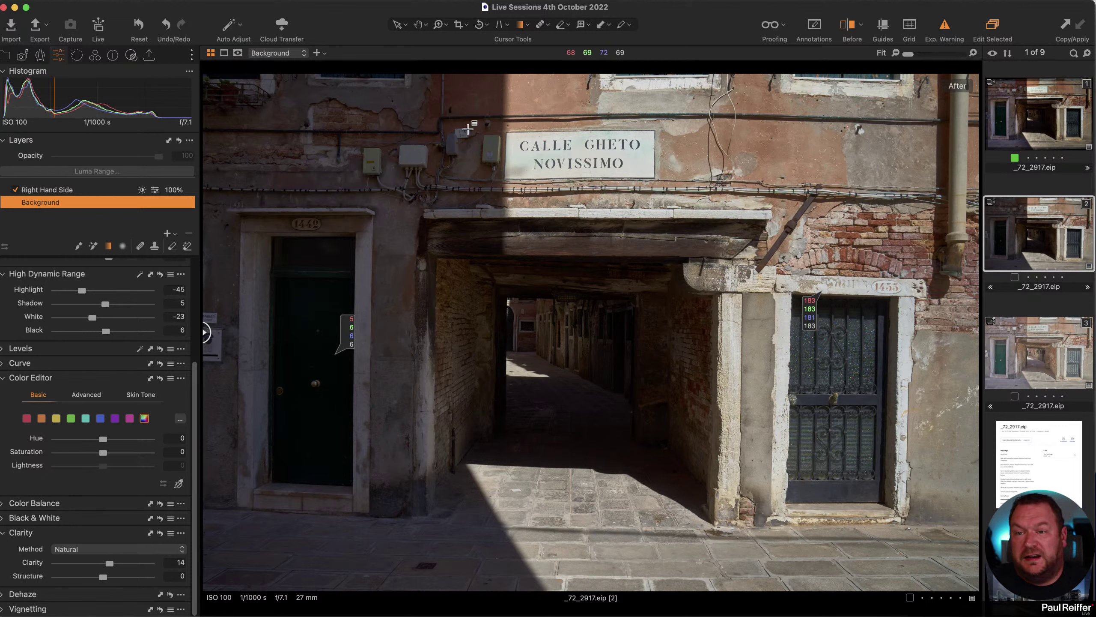
- Straighten the photo along the horizontal cables across the facade and apply automatic vertical keystone correction
click(482, 29)
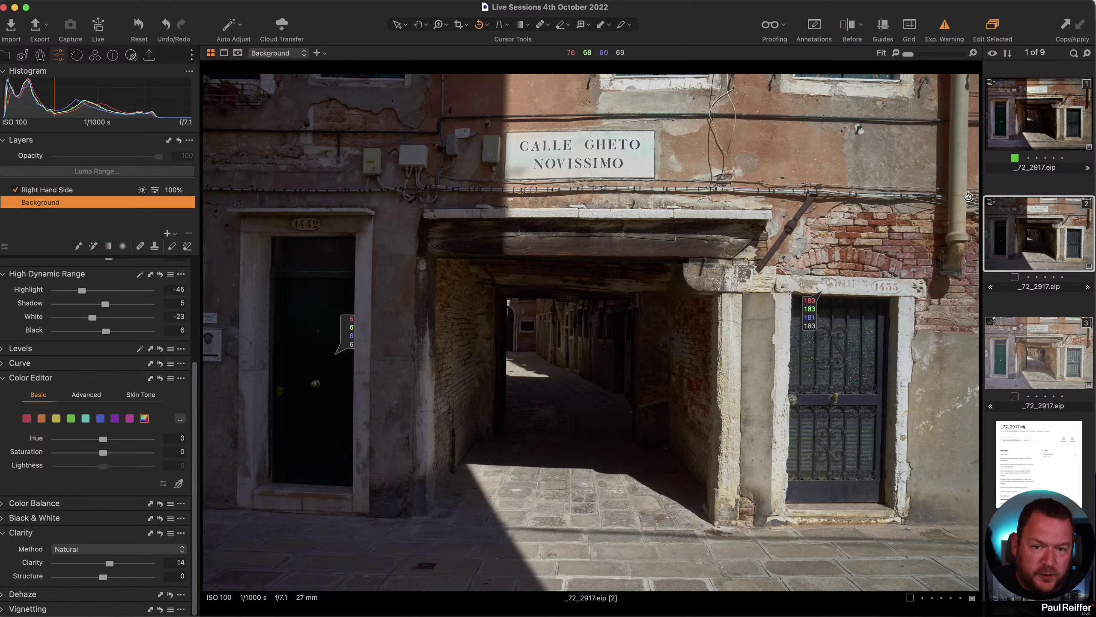
drag(967, 197, 206, 185)
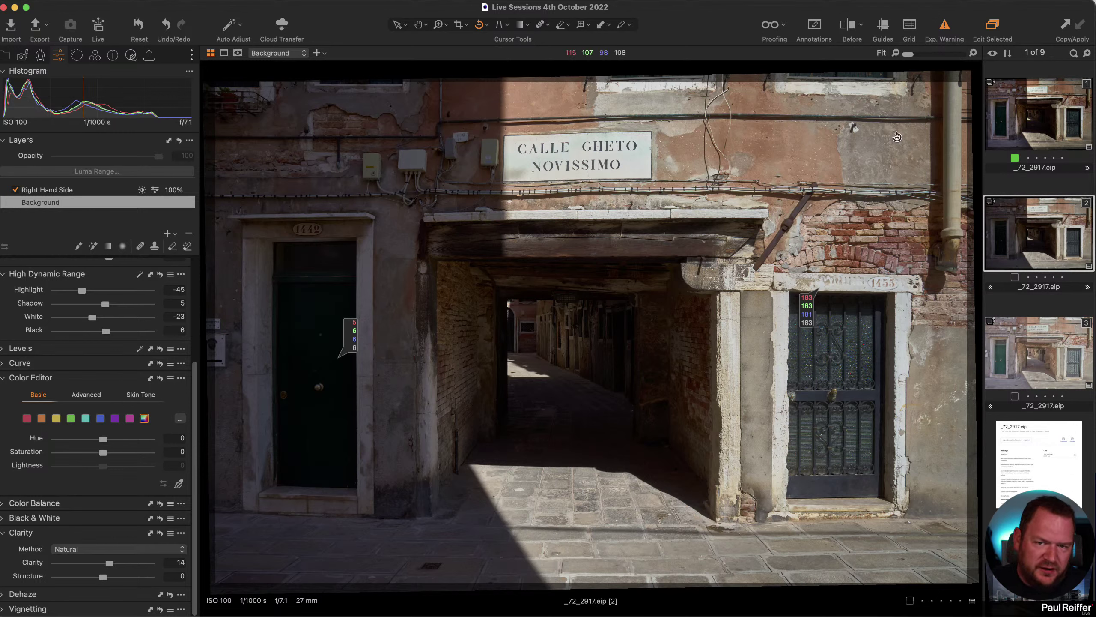
click(41, 56)
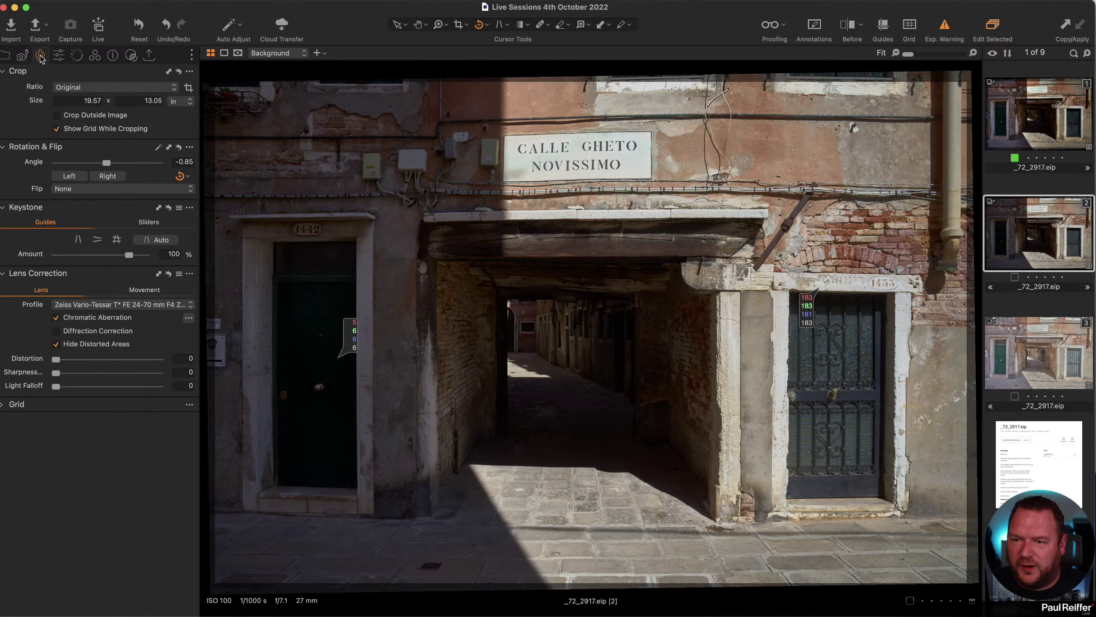
click(148, 242)
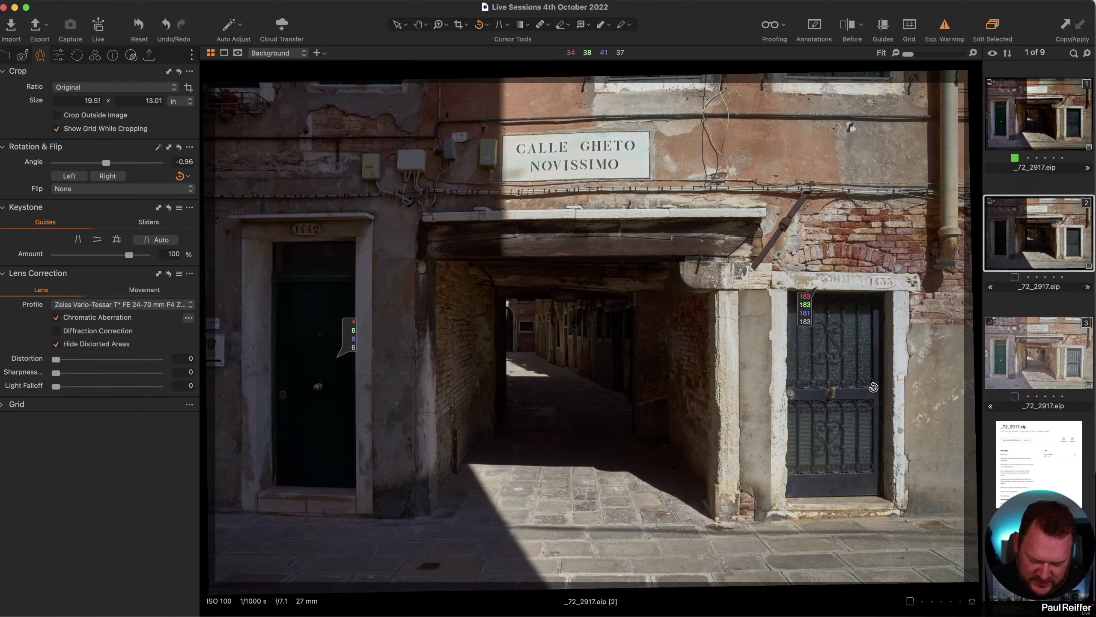
- Inspect the stone lintel numbered 1453 up close and enable Diffraction Correction for the lens
key(h)
click(866, 252)
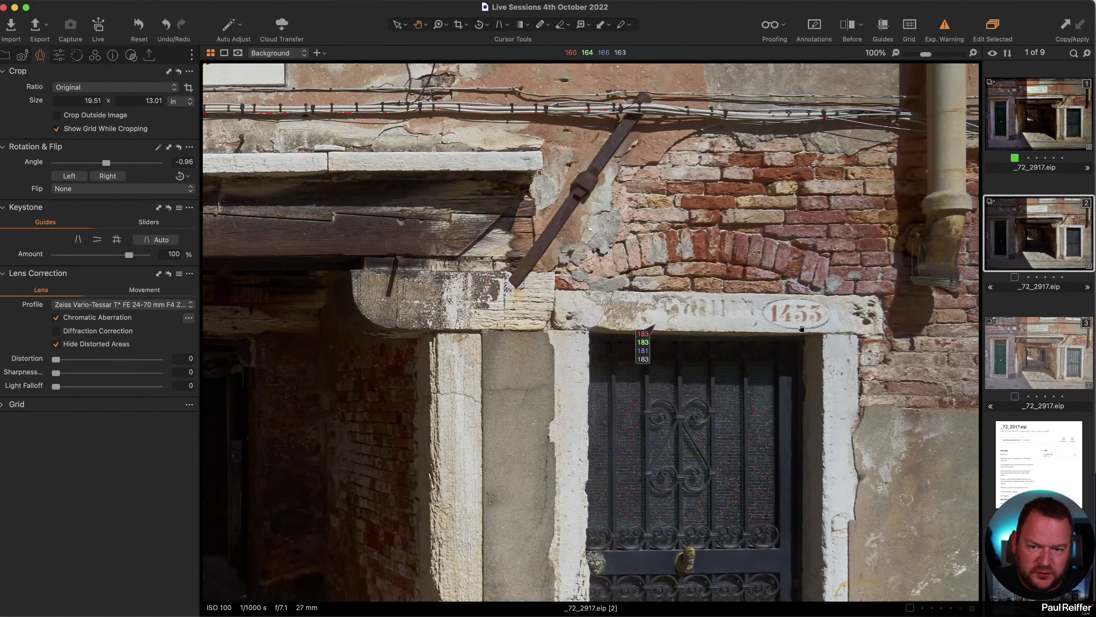
scroll(839, 334, up, 5)
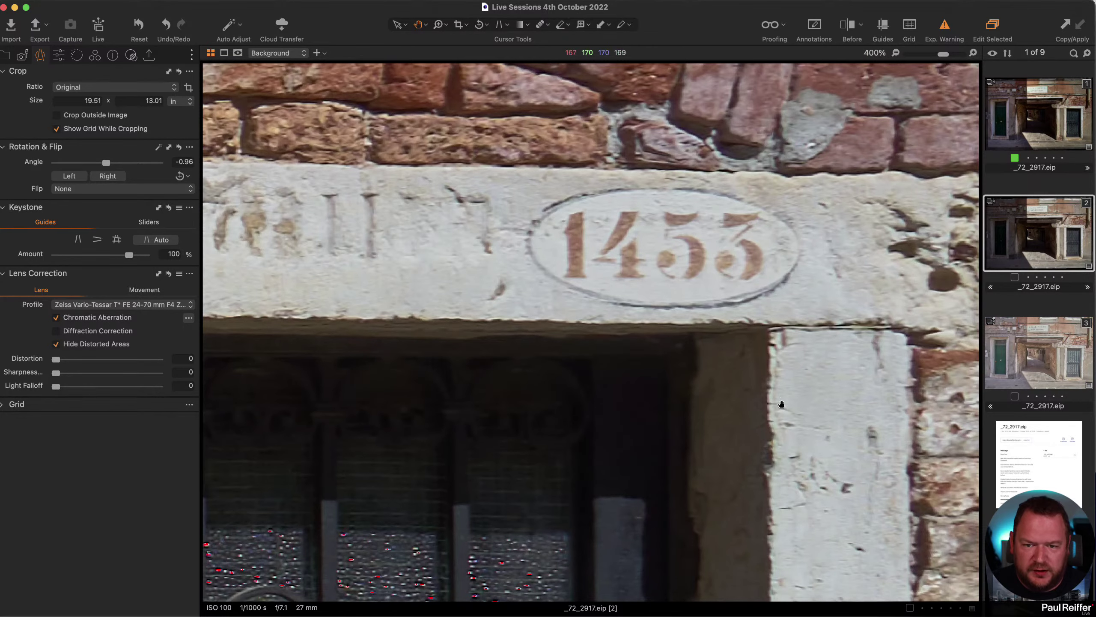
drag(781, 406, 619, 377)
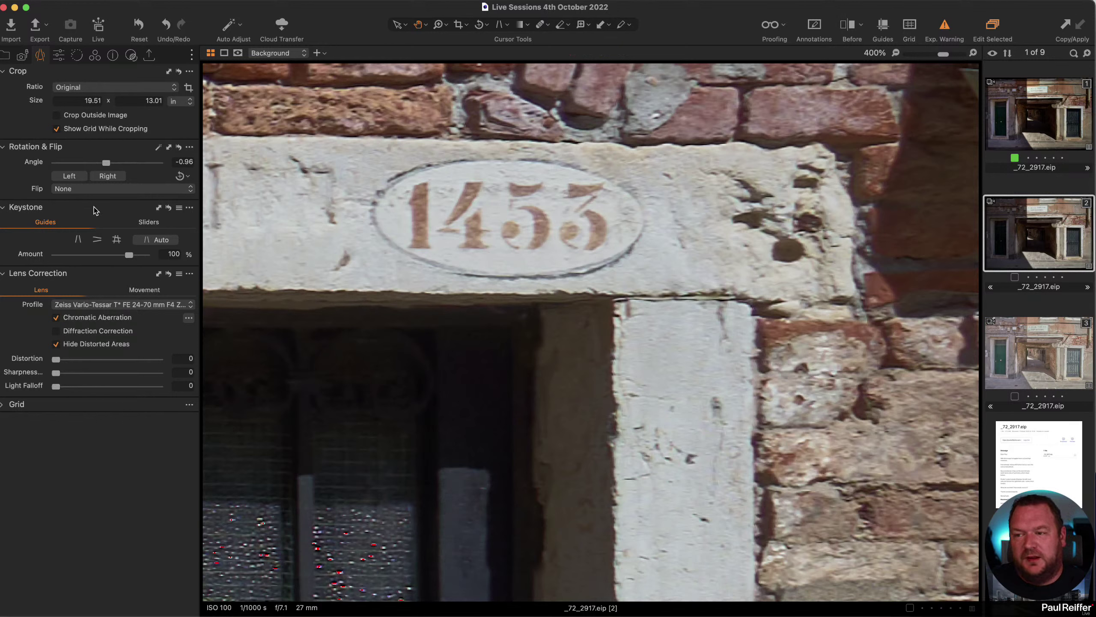
click(56, 331)
key(super+0)
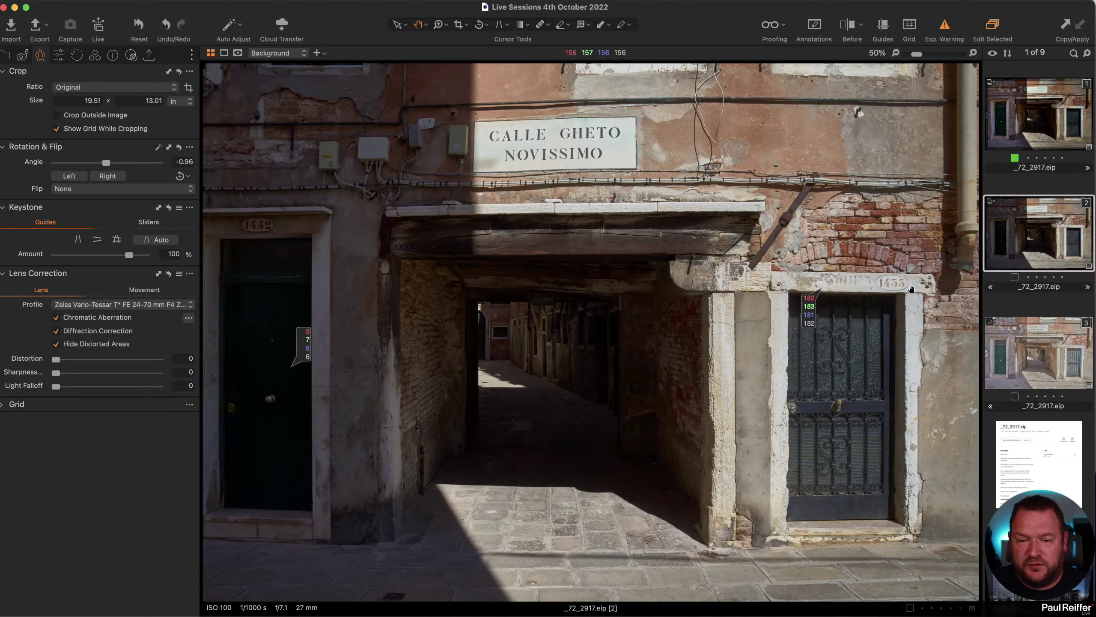
- Set the lens correction's sharpness falloff to 71, judging it on the door frame corner near the 1453 sign
click(911, 290)
drag(380, 321, 1091, 322)
drag(441, 336, 885, 354)
drag(548, 313, 764, 484)
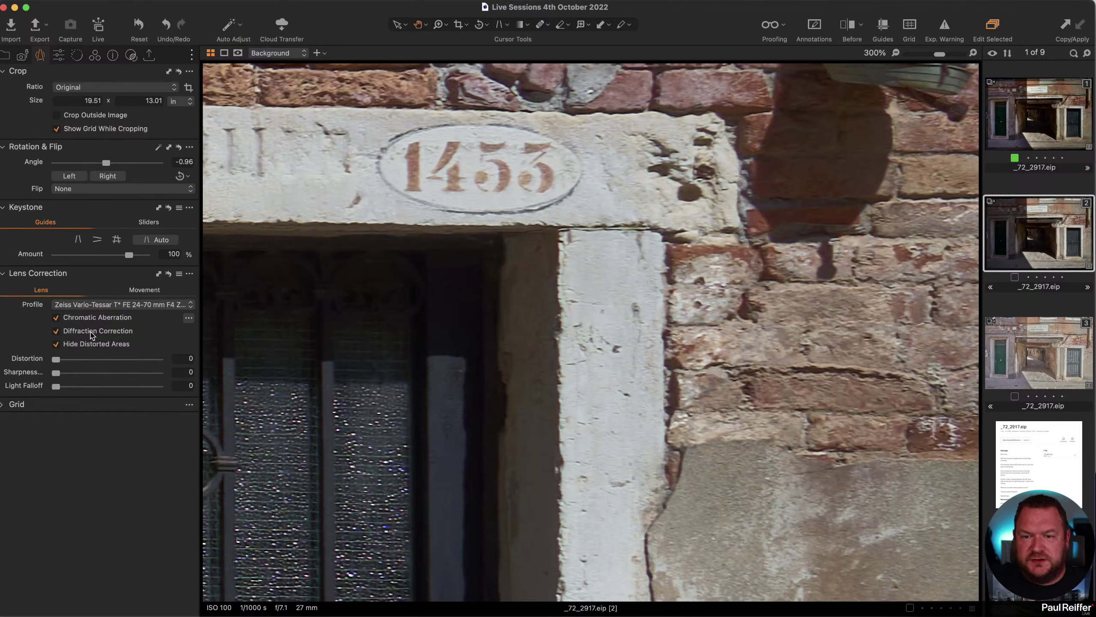
drag(53, 375, 85, 379)
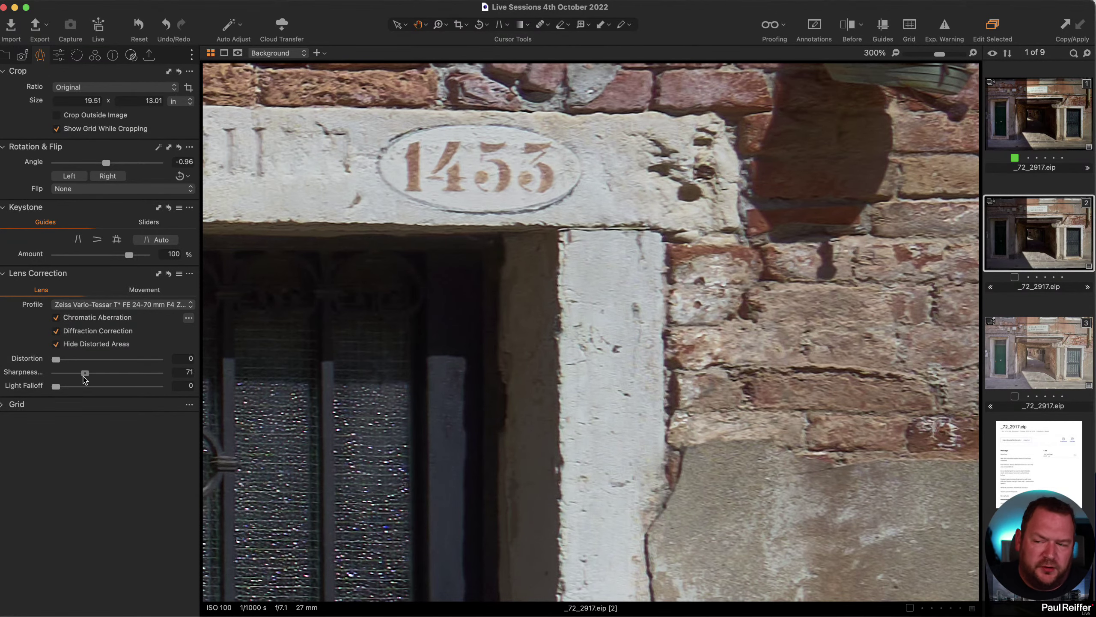
key(super+0)
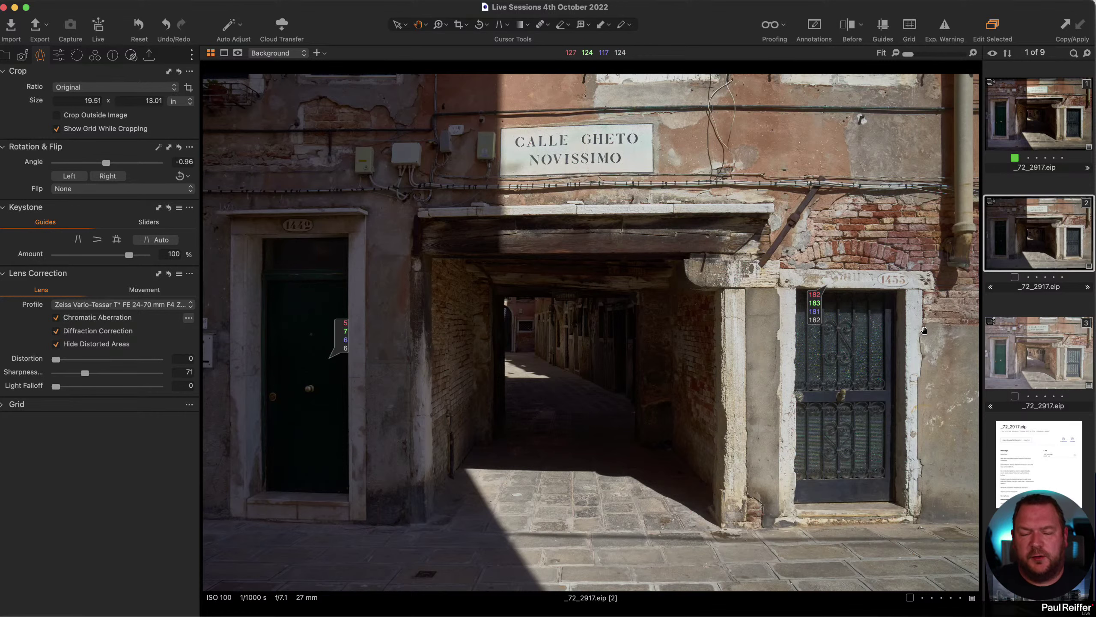
- Compare the three variants of _72_2917.eip and examine the Calle Gheto Novissimo sign up close on variant 2
click(1060, 347)
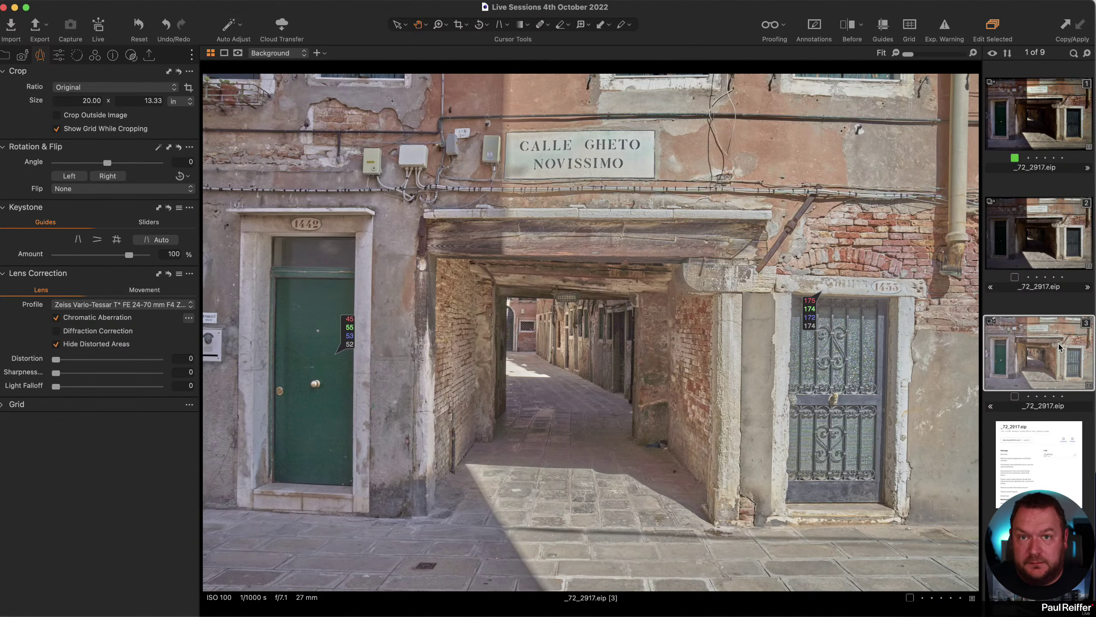
click(1027, 228)
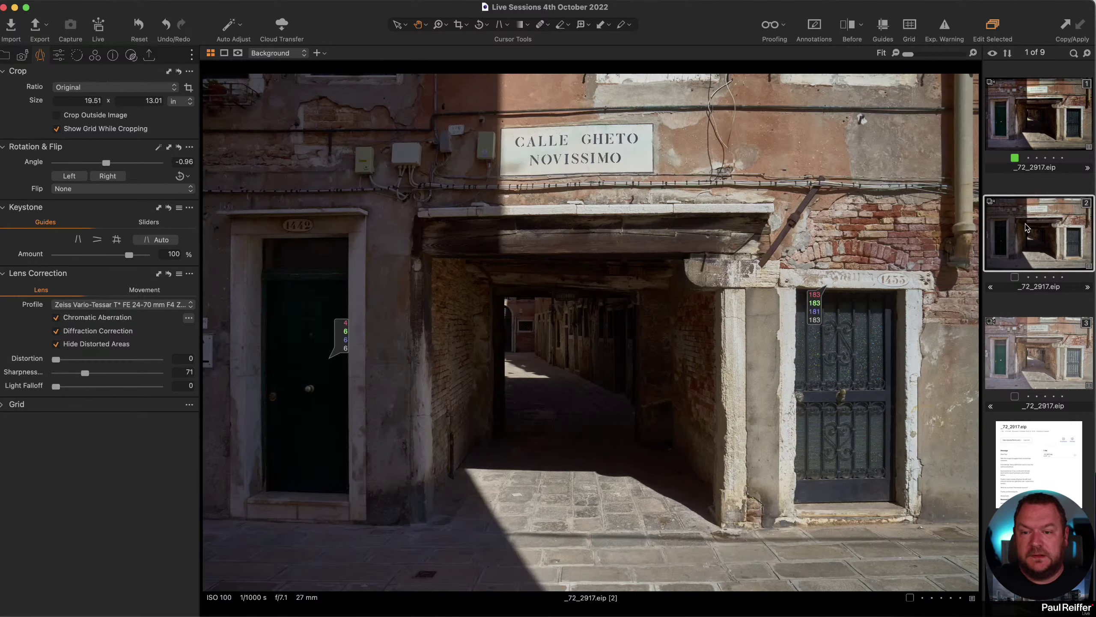
click(1039, 113)
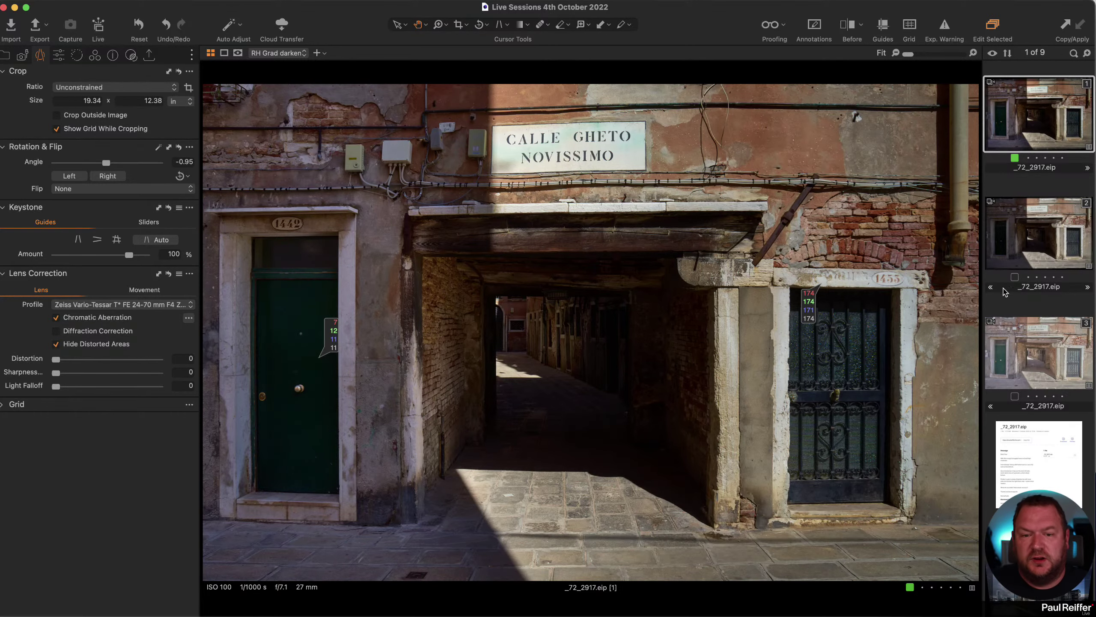
click(1016, 243)
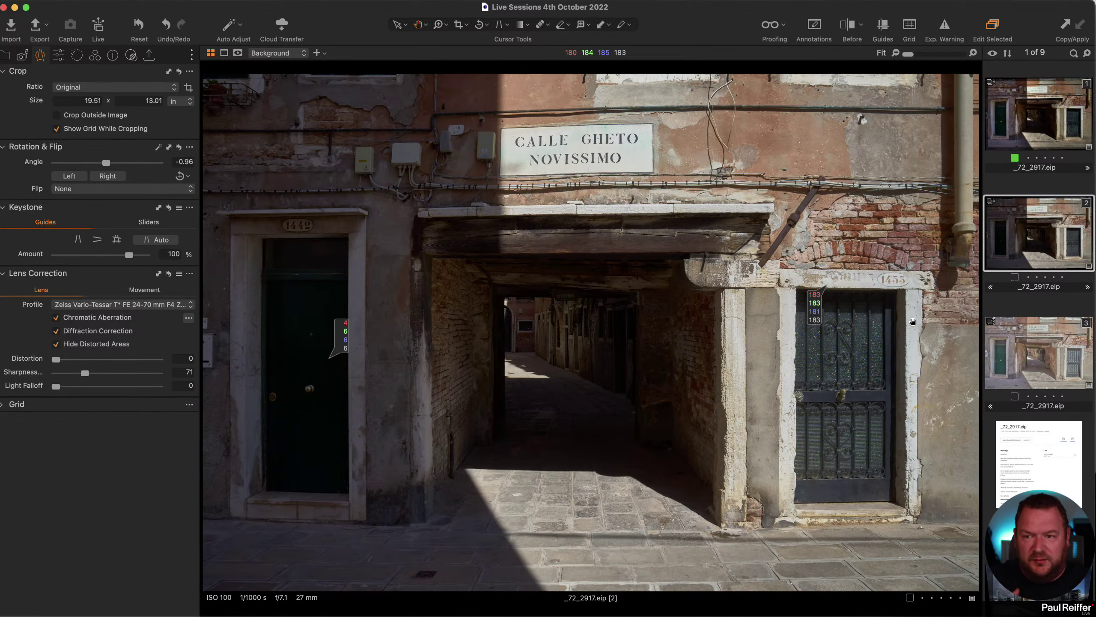
double_click(586, 143)
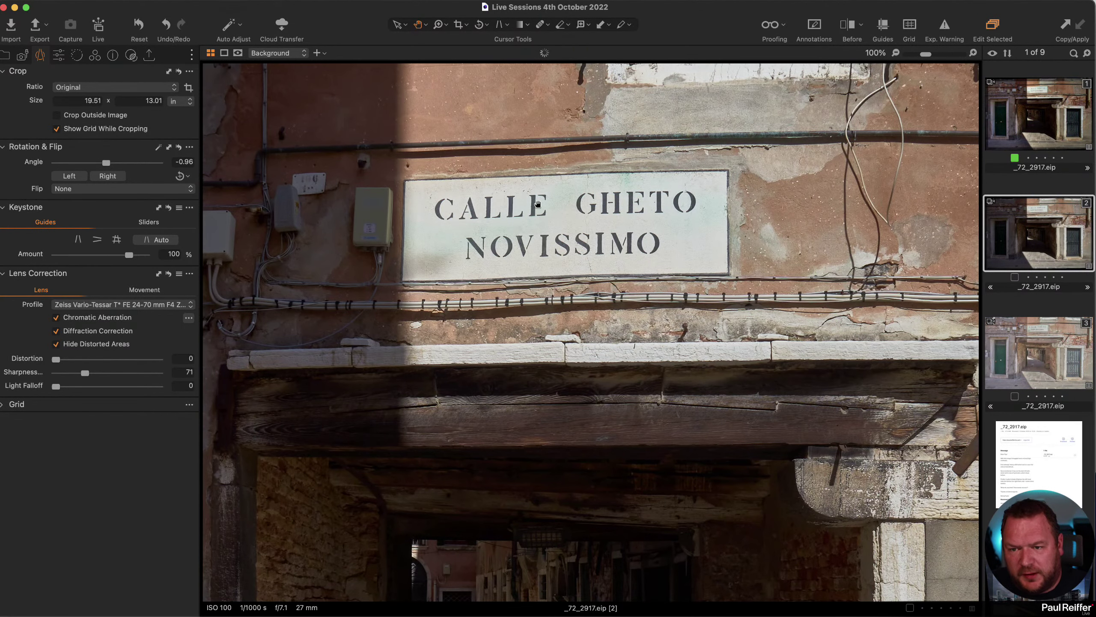
scroll(628, 190, up, 4)
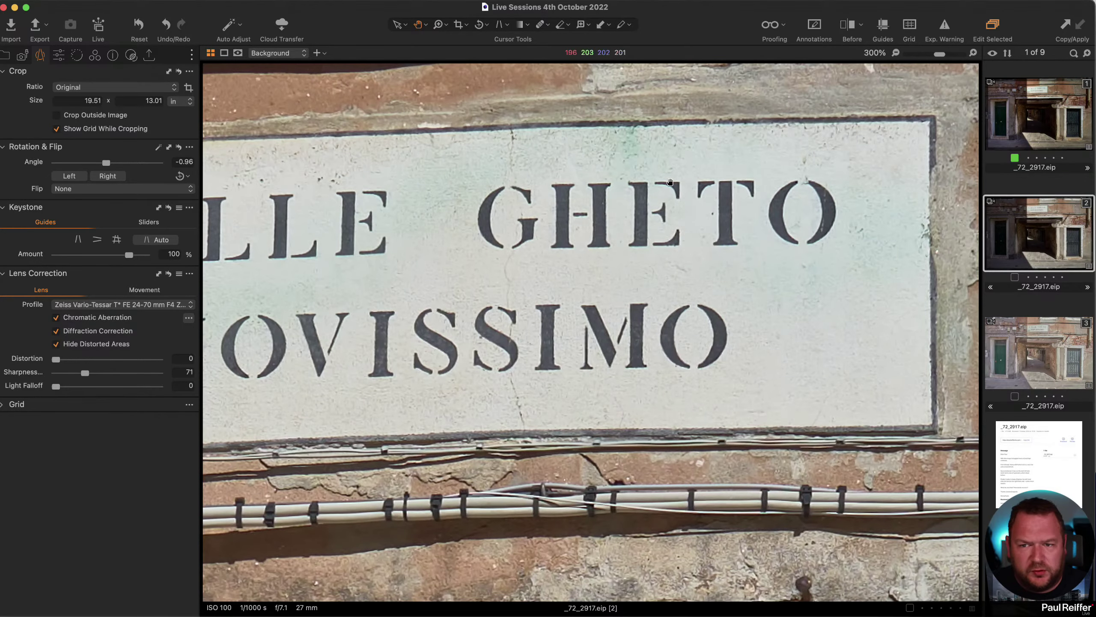
double_click(595, 222)
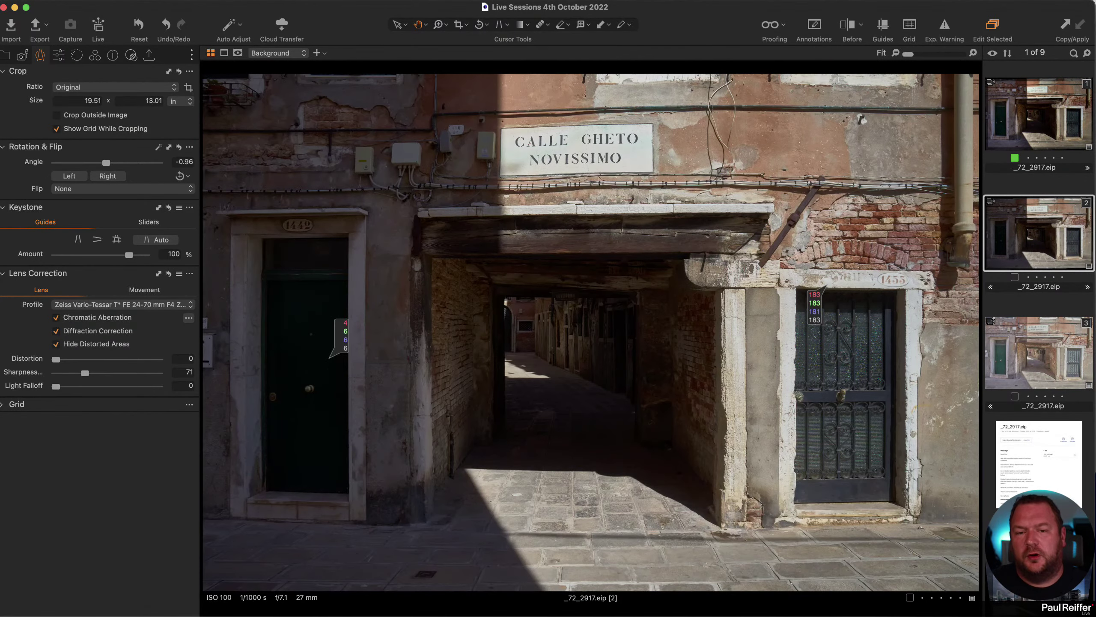
- Delete the color readouts on the lintel above the iron-barred door and on the green door in variant 1
click(1047, 125)
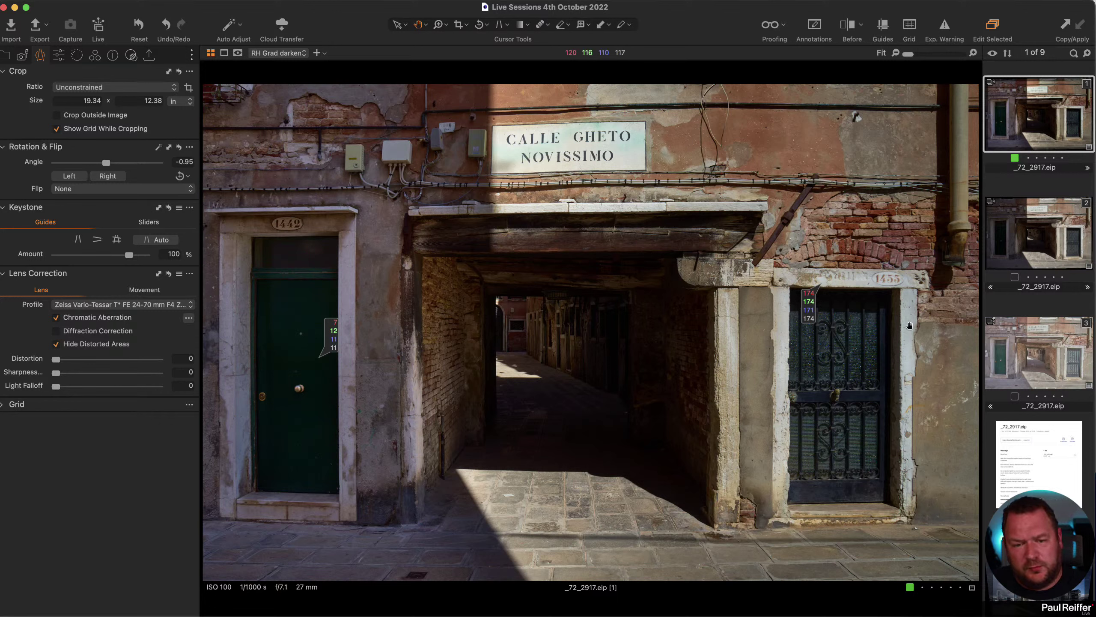
click(587, 25)
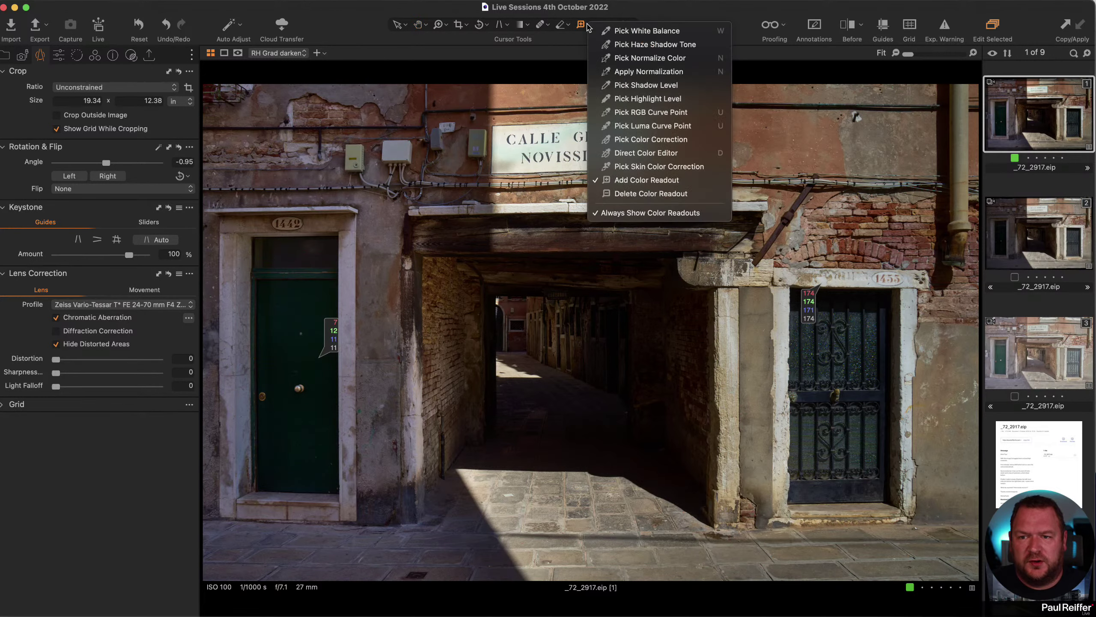
click(646, 195)
click(814, 304)
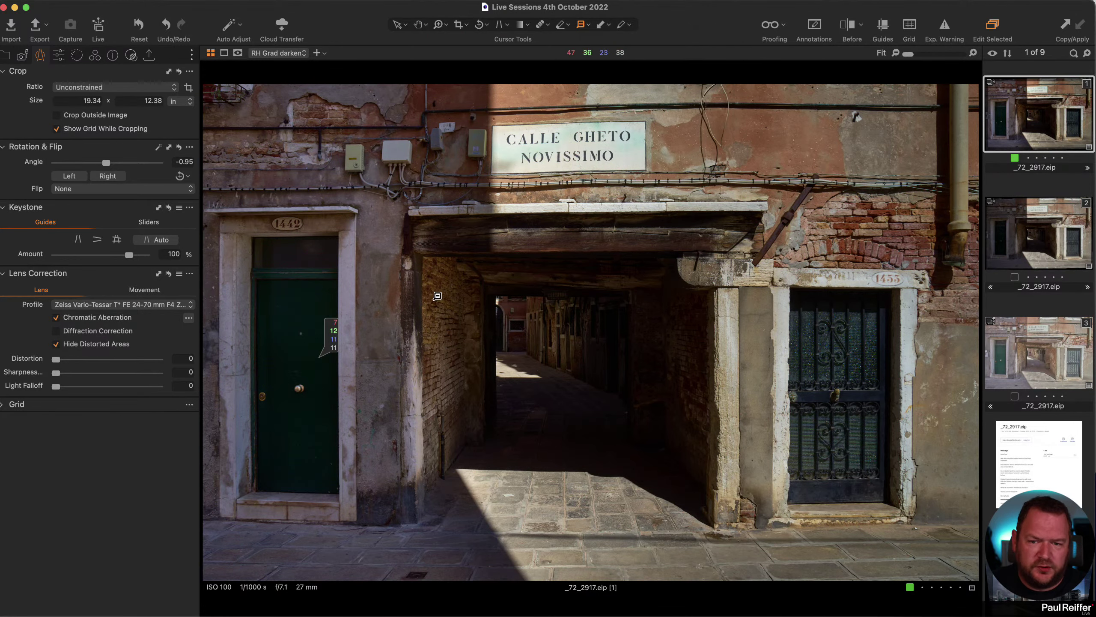
click(332, 338)
- Add a new filled adjustment layer to variant 2 for color work
click(1035, 252)
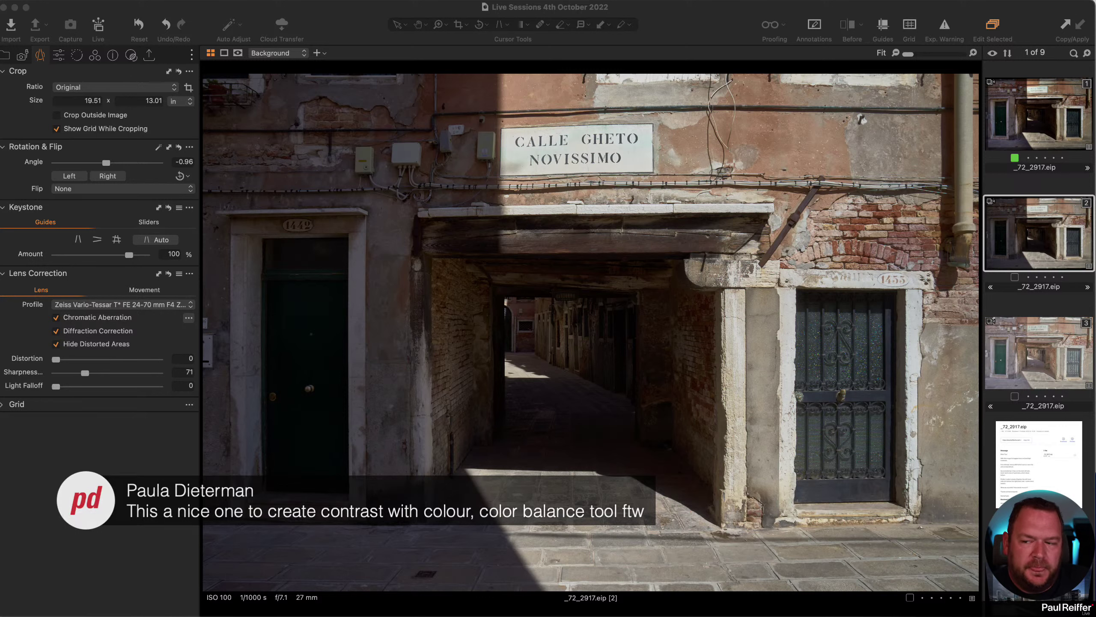
click(95, 57)
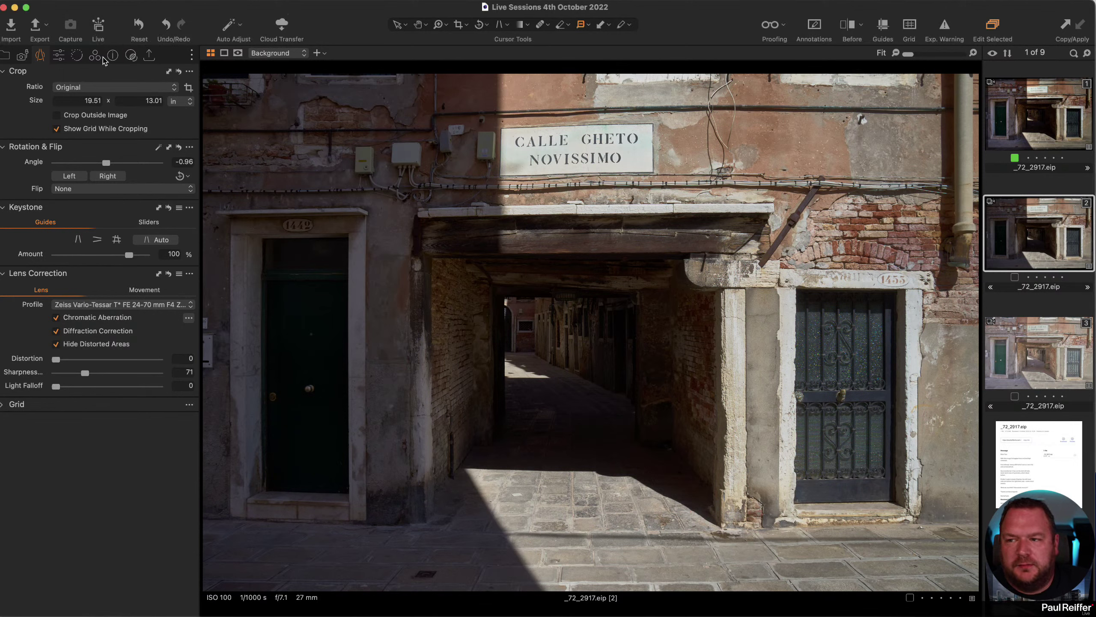
click(95, 57)
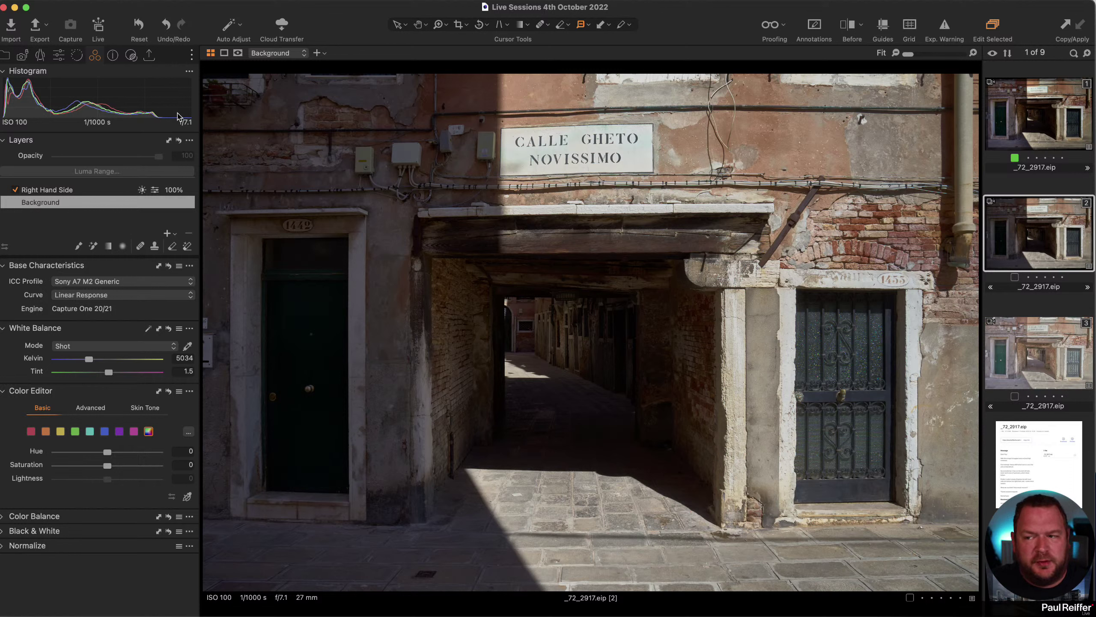
click(167, 234)
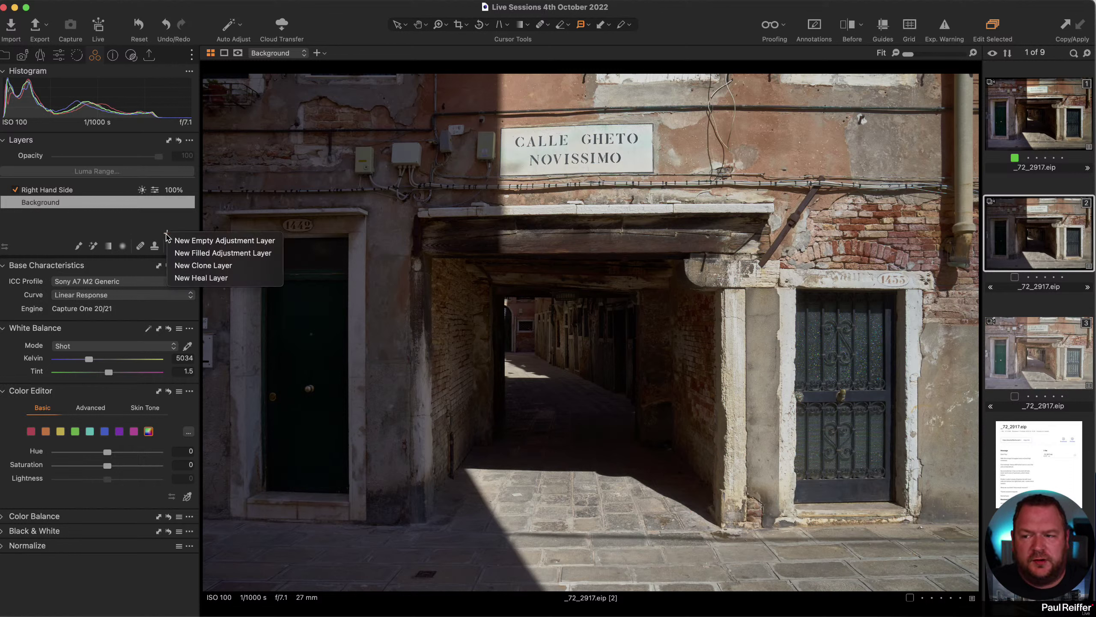
click(201, 253)
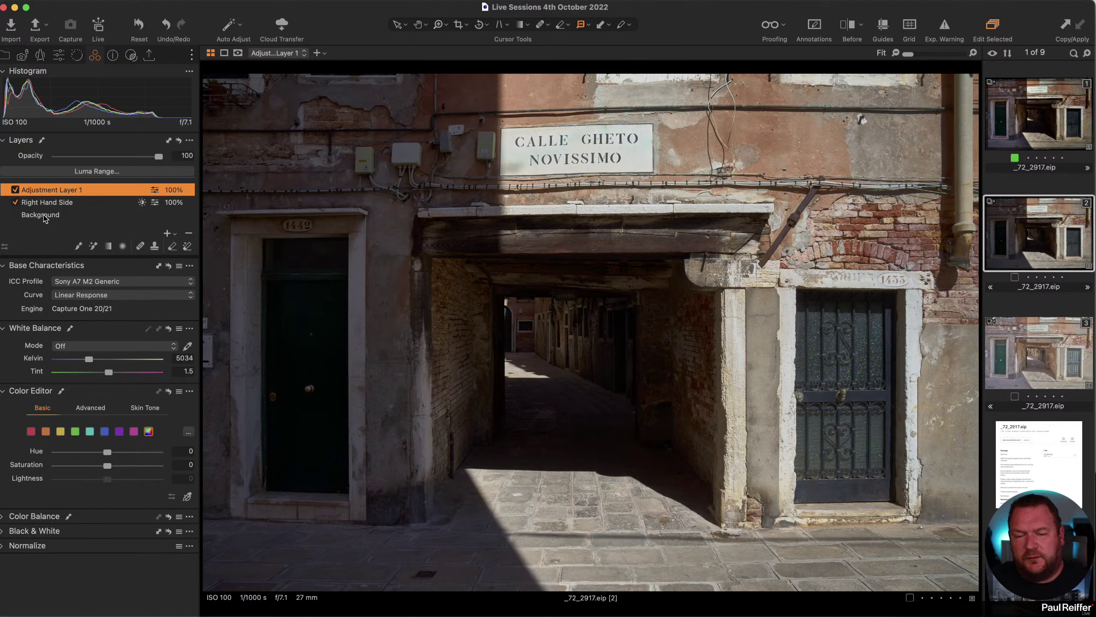
- Rename the new adjustment layer of variant 2 as Grading
double_click(62, 193)
text(Grading)
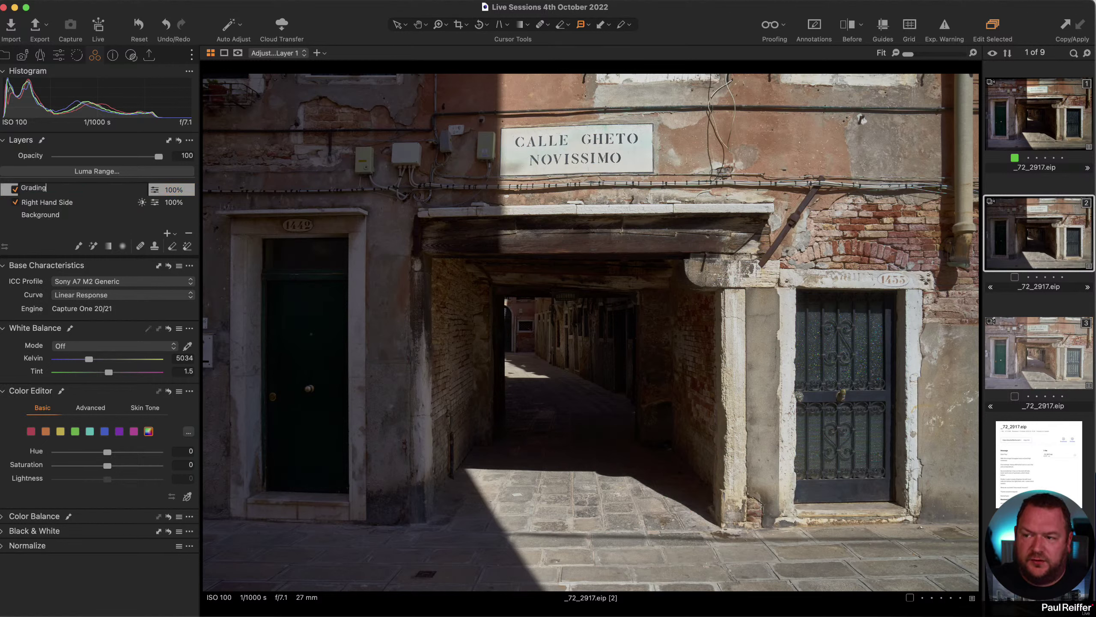
key(Return)
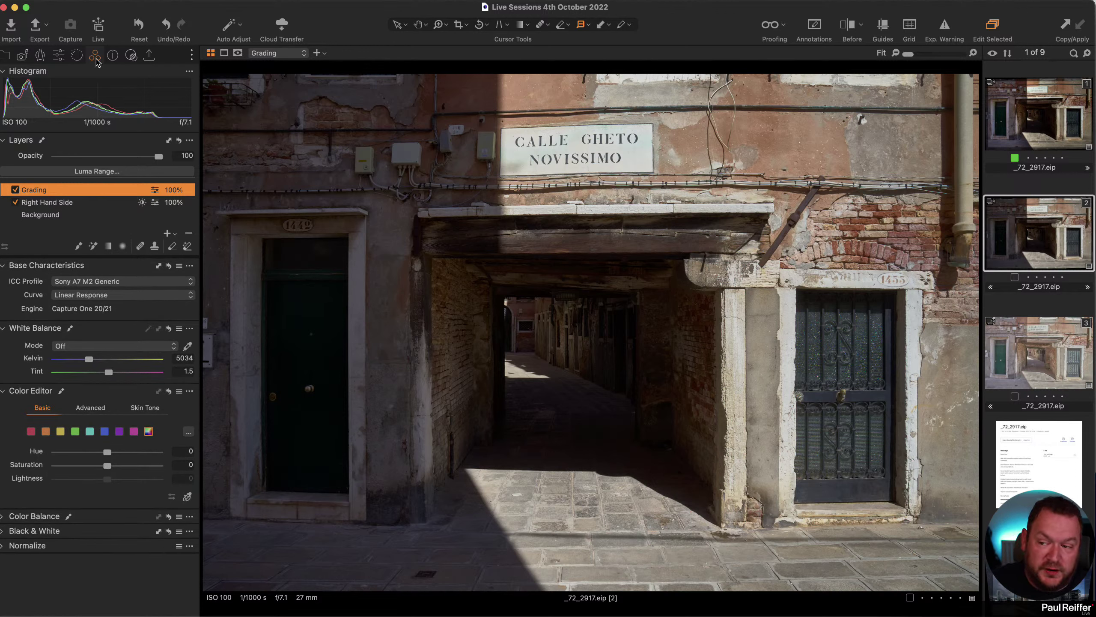
- Try a strong magenta shadow tint and a hue shift of 21.1 on the Grading layer, resetting each one
click(5, 517)
scroll(99, 480, down, 5)
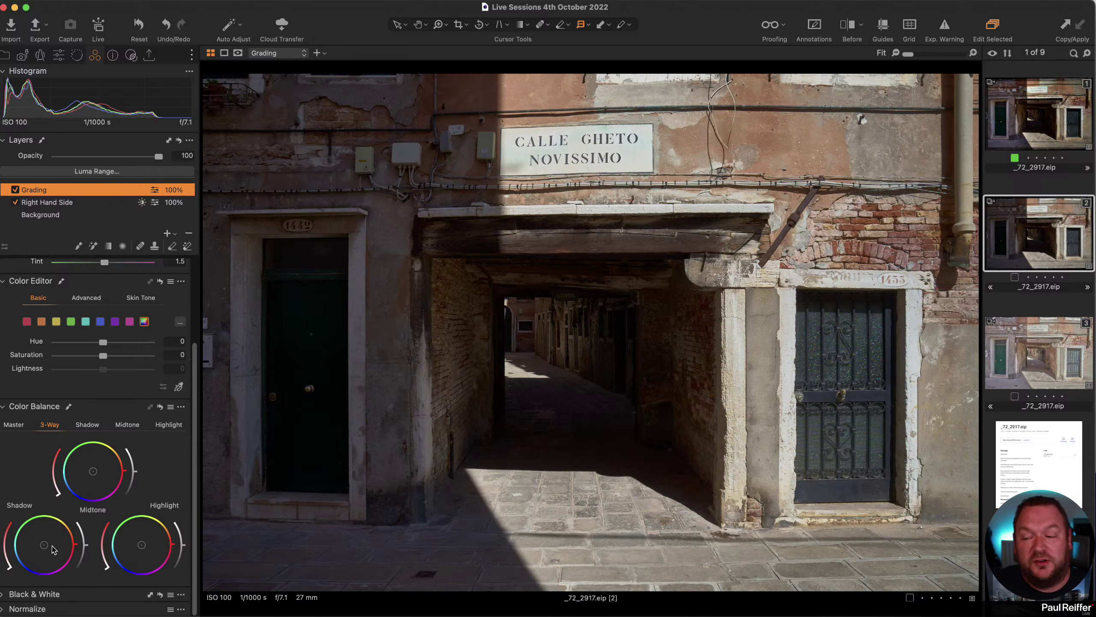
click(63, 560)
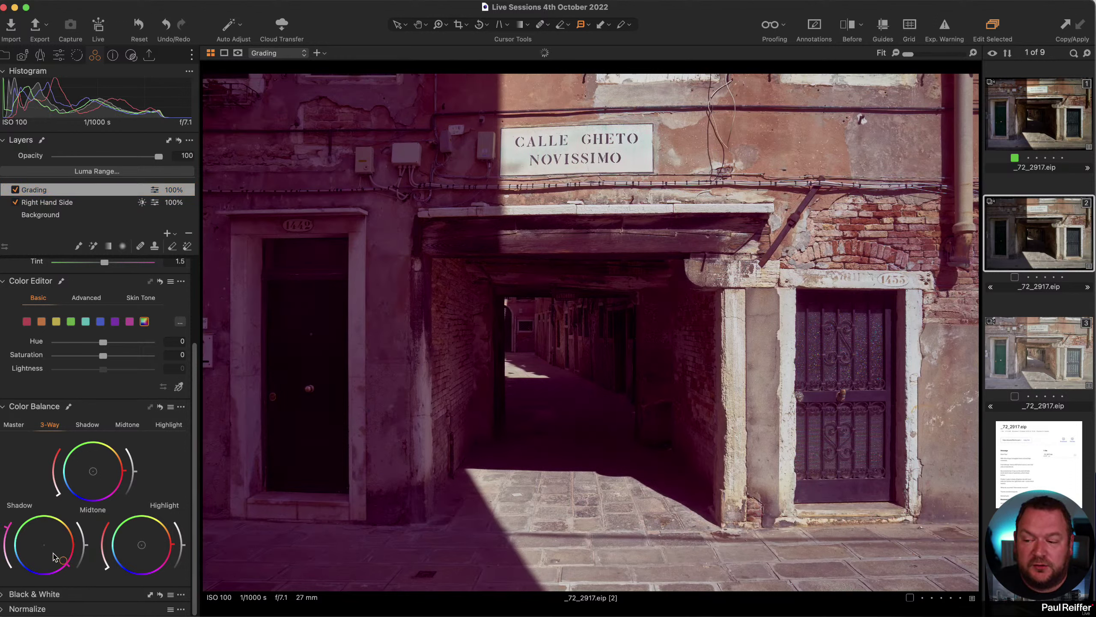
double_click(47, 546)
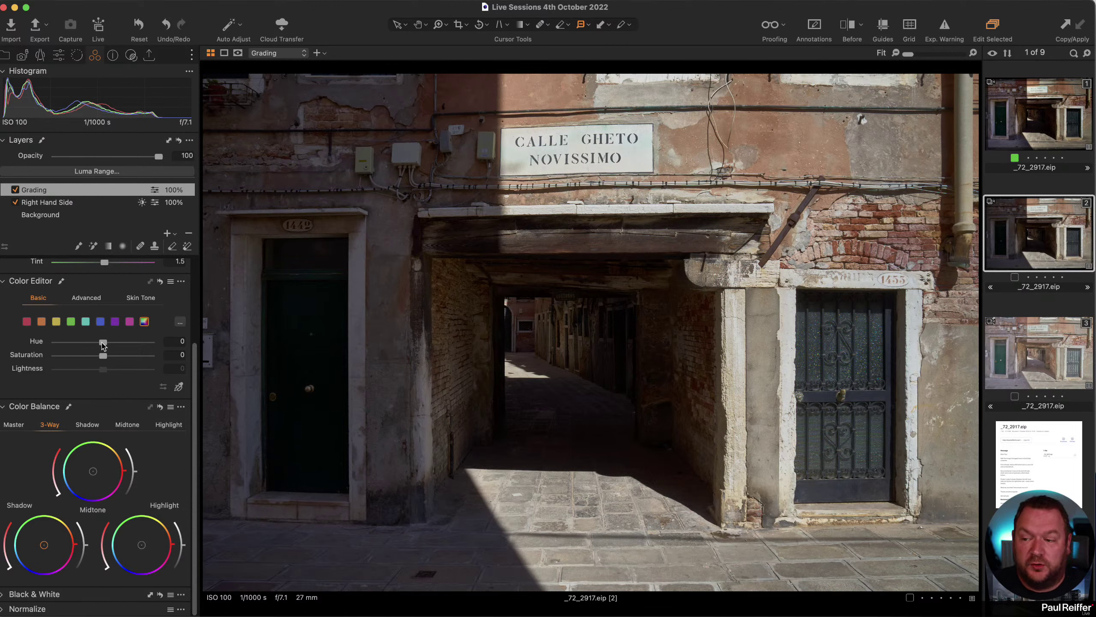
drag(102, 343, 136, 344)
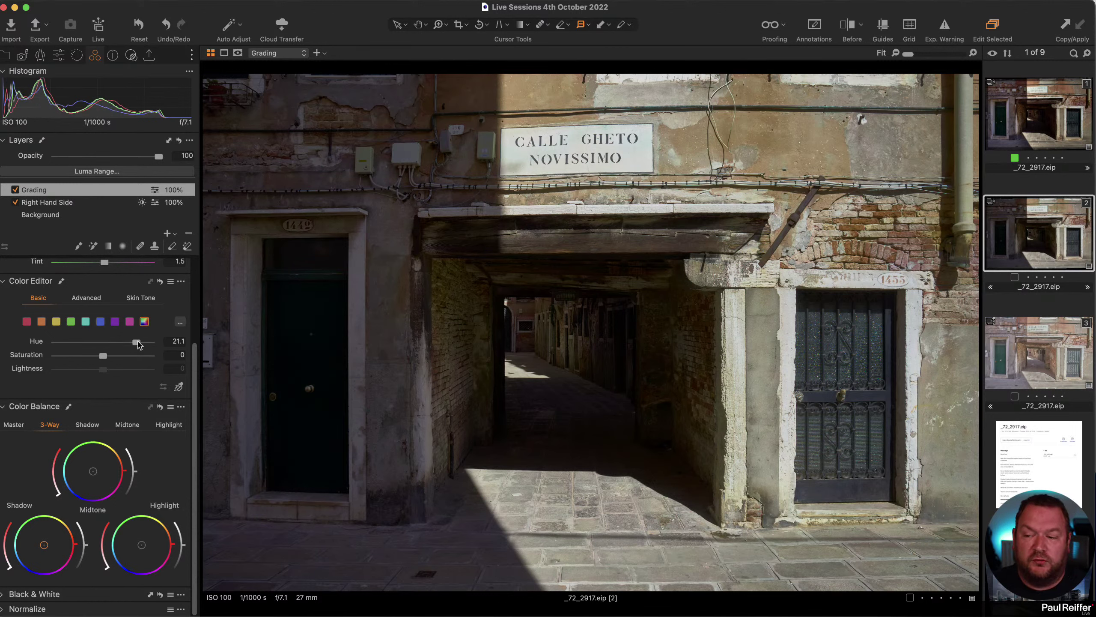
double_click(138, 343)
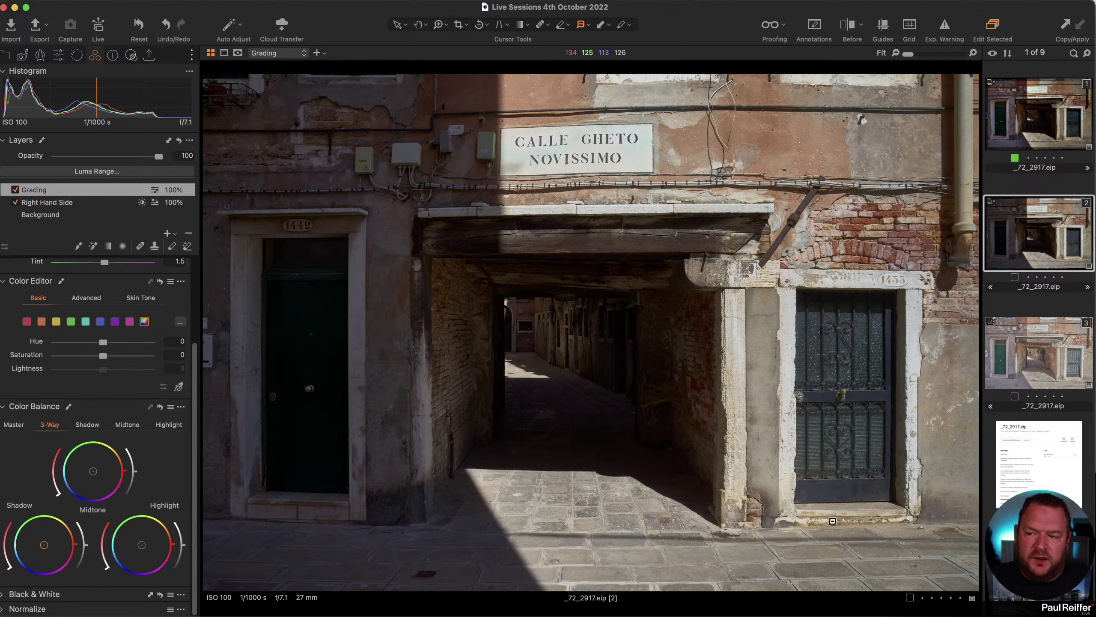
- Look through the Master, Shadow, Midtone and Highlight color balance wheels and return to the 3-Way view
click(17, 425)
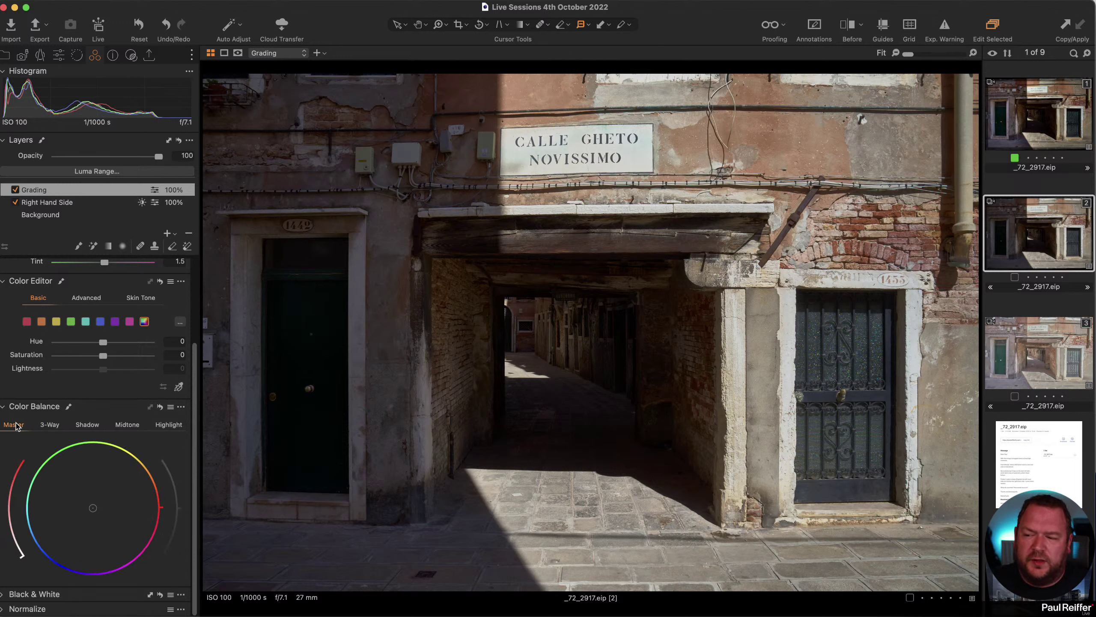
click(57, 425)
click(87, 425)
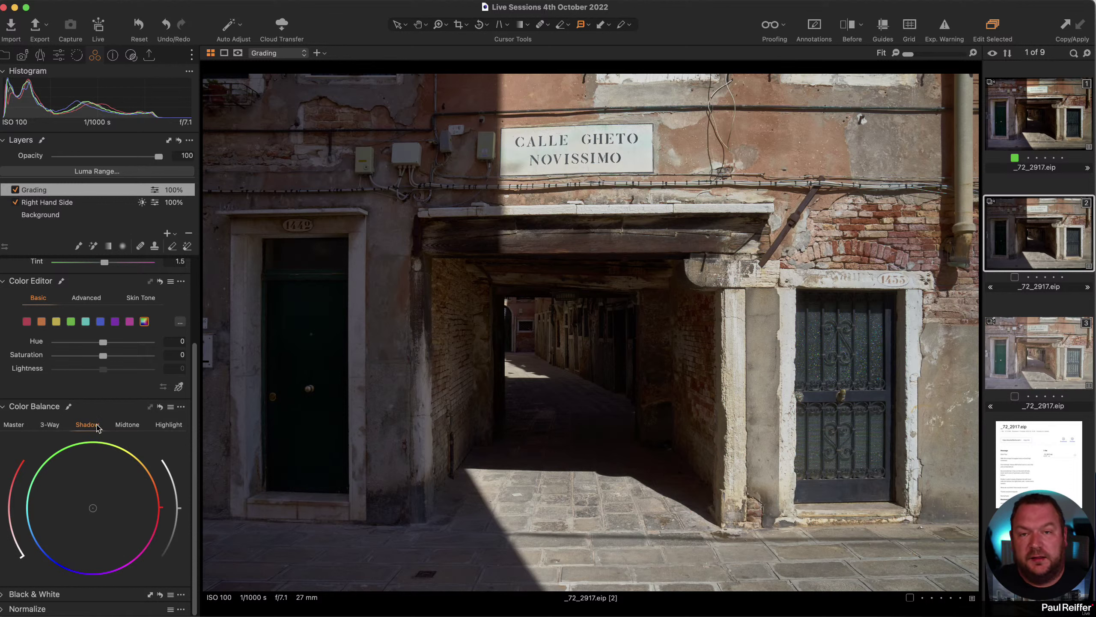
click(129, 425)
click(171, 425)
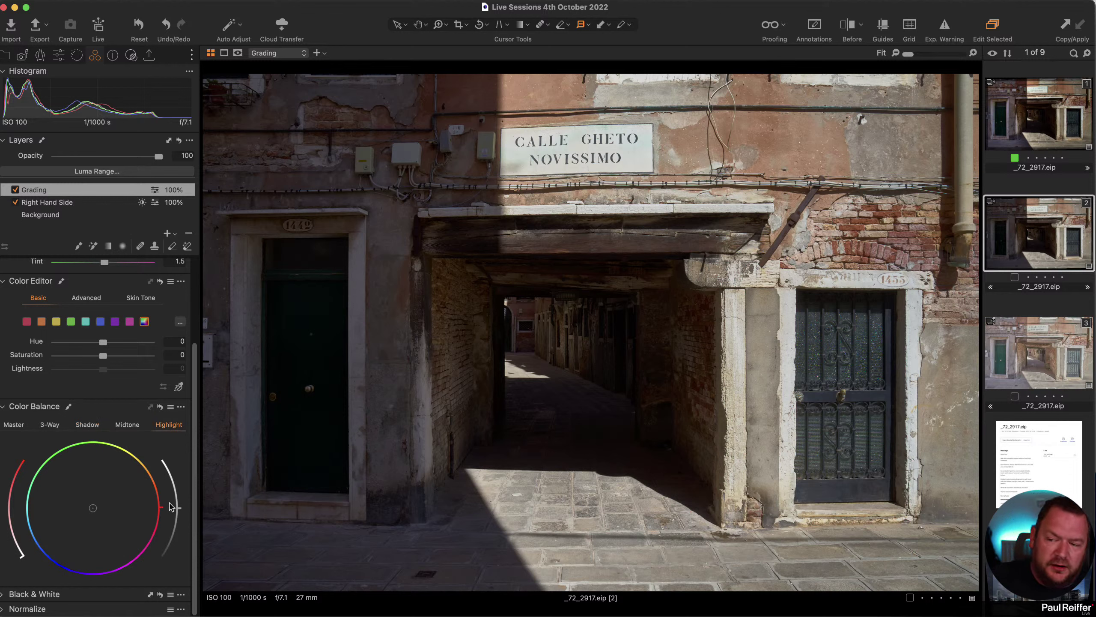
click(50, 426)
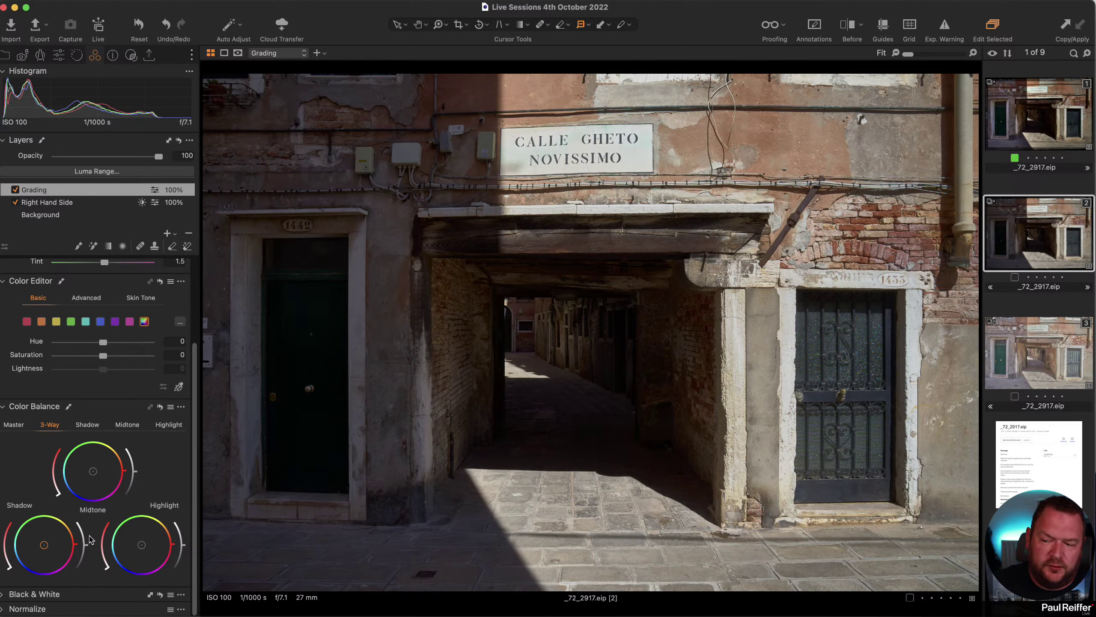
- Tint the Grading layer's shadows slightly blue with the 3-Way color balance, keeping their lightness close to neutral
mouse_move(53, 553)
mouse_down()
mouse_move(51, 541)
mouse_move(22, 535)
mouse_move(43, 545)
mouse_up()
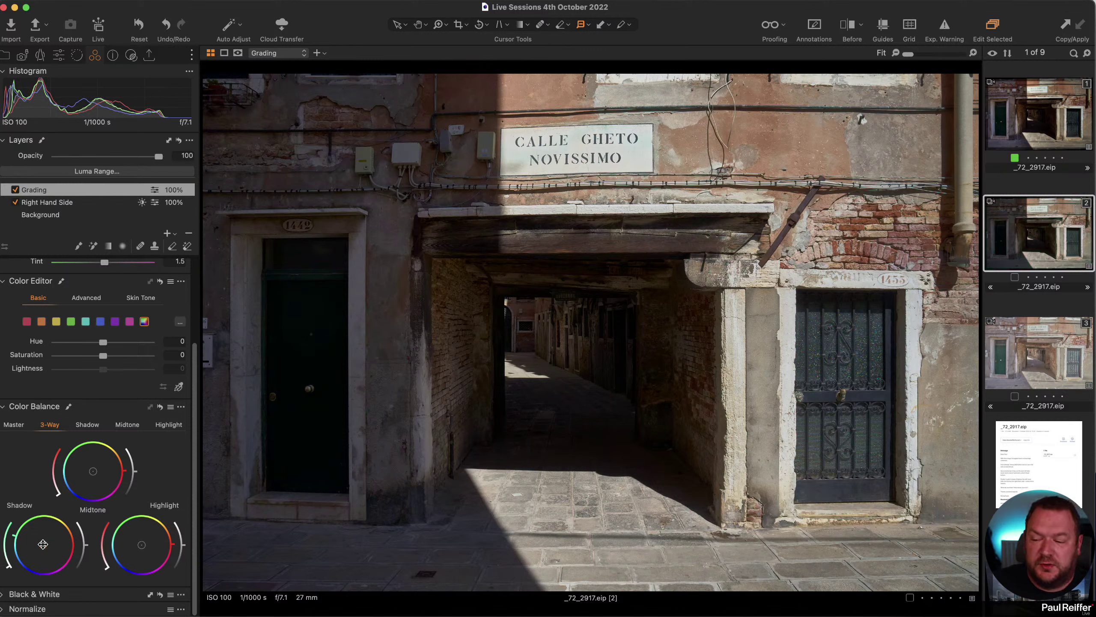
mouse_move(43, 544)
mouse_down()
mouse_move(69, 529)
mouse_move(41, 546)
mouse_up()
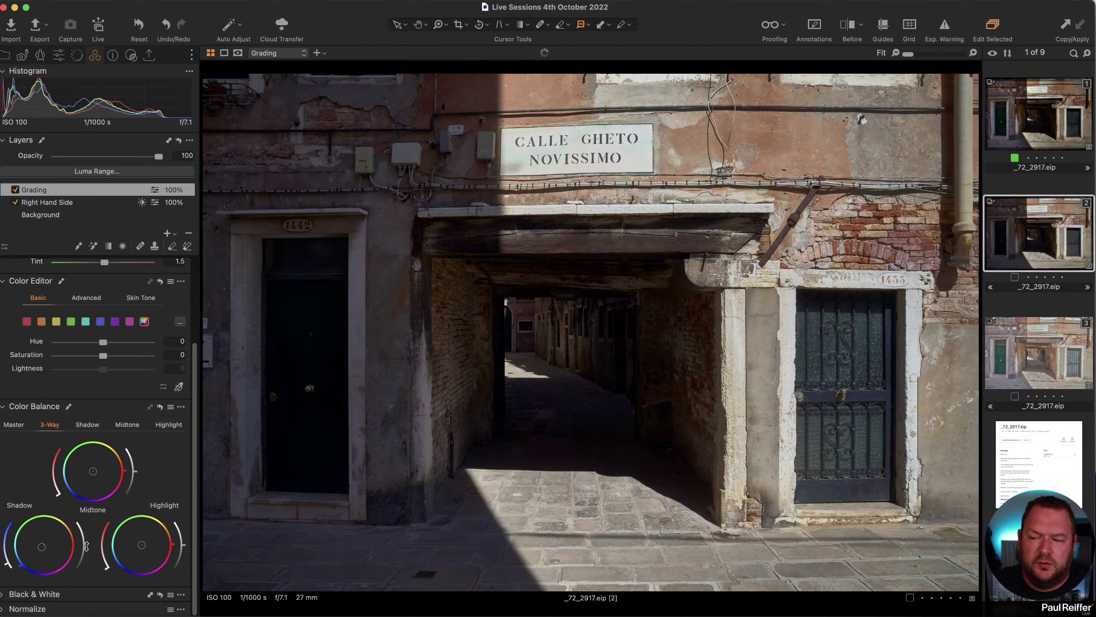
drag(87, 545, 88, 538)
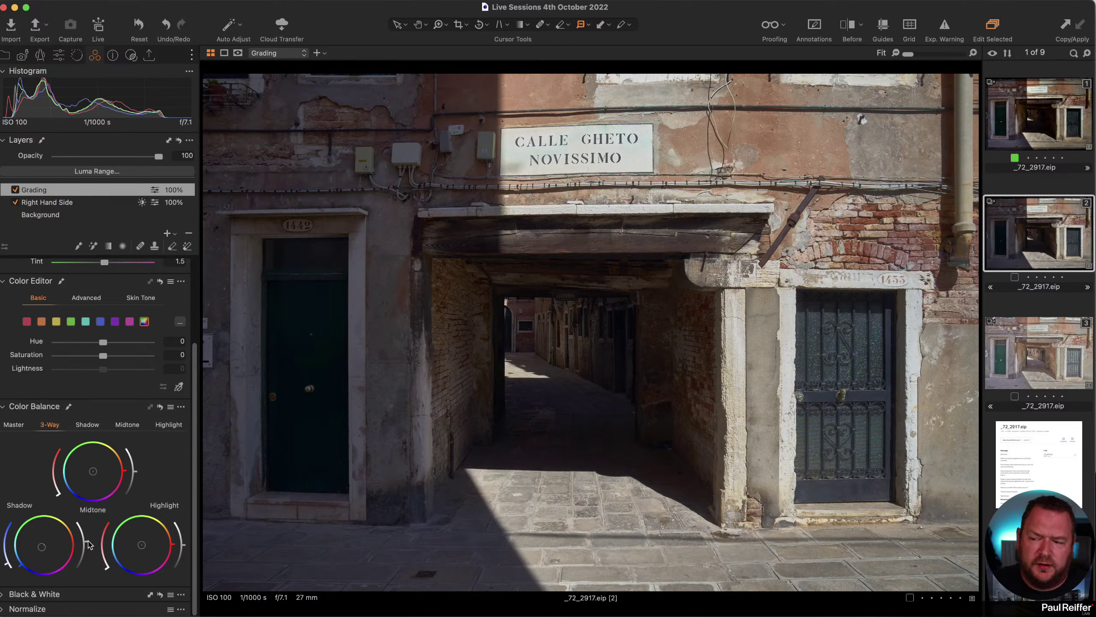
drag(87, 542, 87, 545)
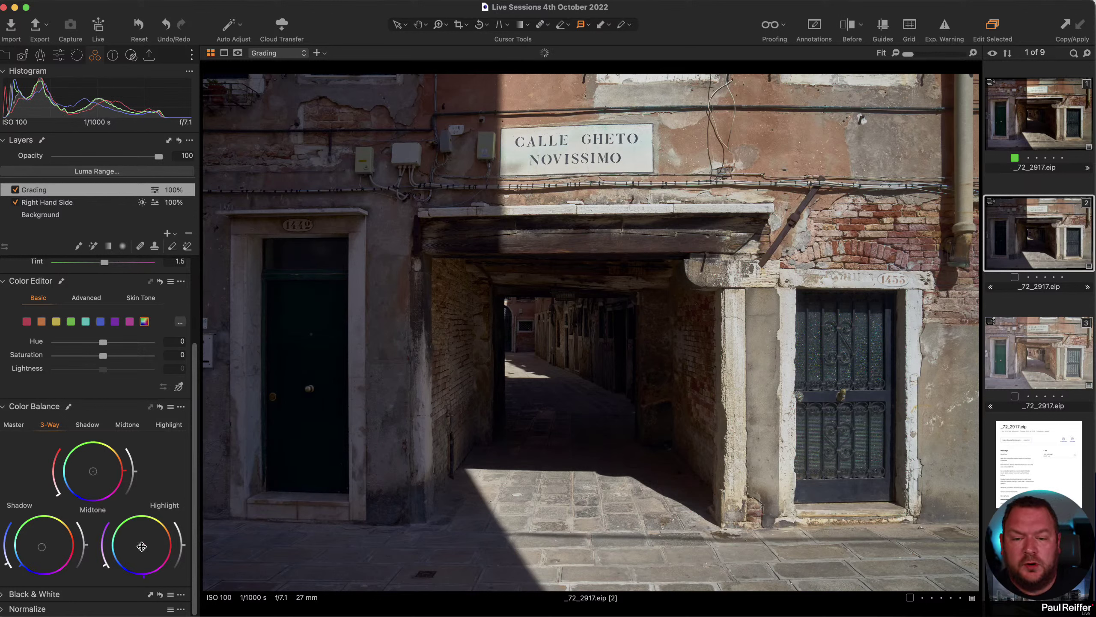
- Warm the Grading layer's highlights with a slight red-orange tint and fine-tune their saturation and lightness
mouse_move(143, 545)
mouse_down()
mouse_move(151, 530)
mouse_move(131, 543)
mouse_move(149, 565)
mouse_move(174, 547)
mouse_move(152, 542)
mouse_up()
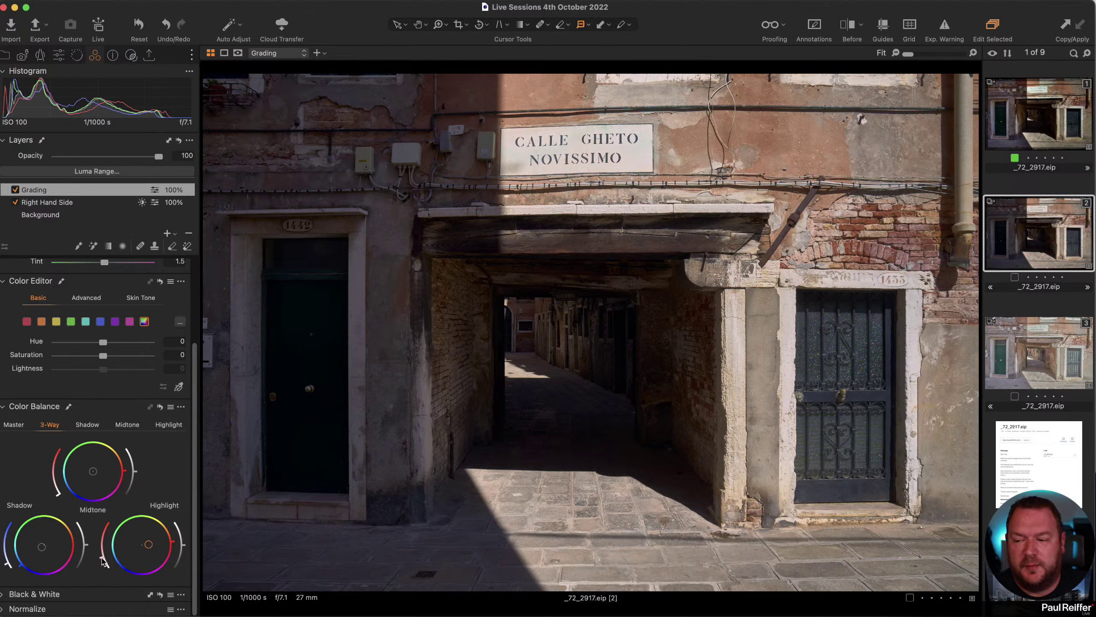
mouse_move(101, 556)
mouse_down()
mouse_move(106, 525)
mouse_move(105, 554)
mouse_up()
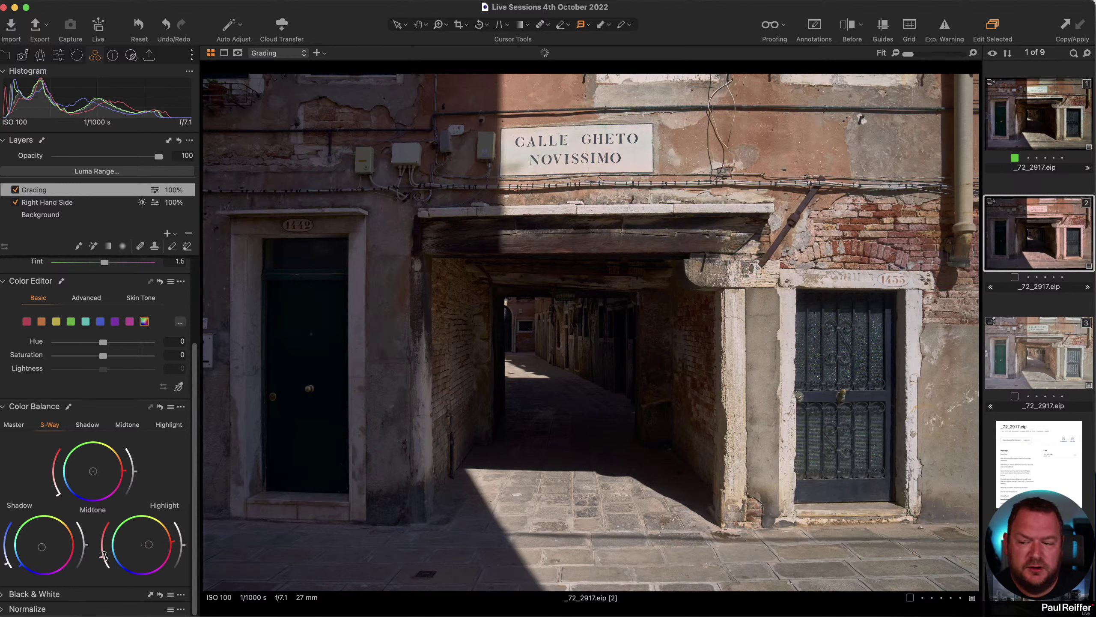
mouse_move(186, 551)
mouse_down()
mouse_move(181, 535)
mouse_move(184, 557)
mouse_up()
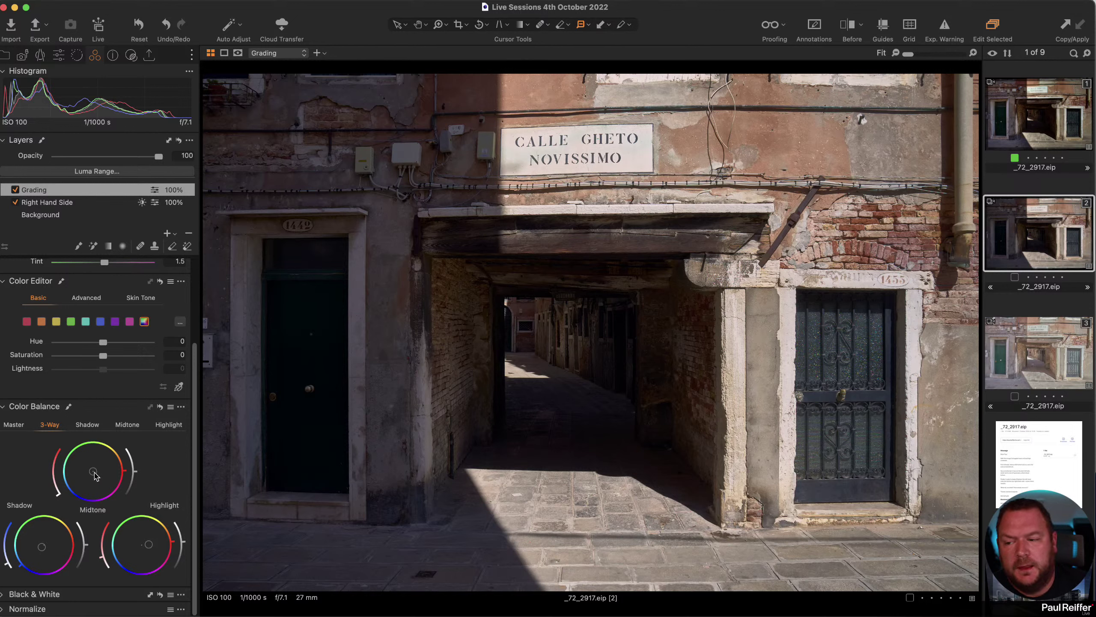
- Try cyan and blue midtone tints, settle on a warm orange, and compare the image with the Grading layer off and on
drag(95, 474, 86, 474)
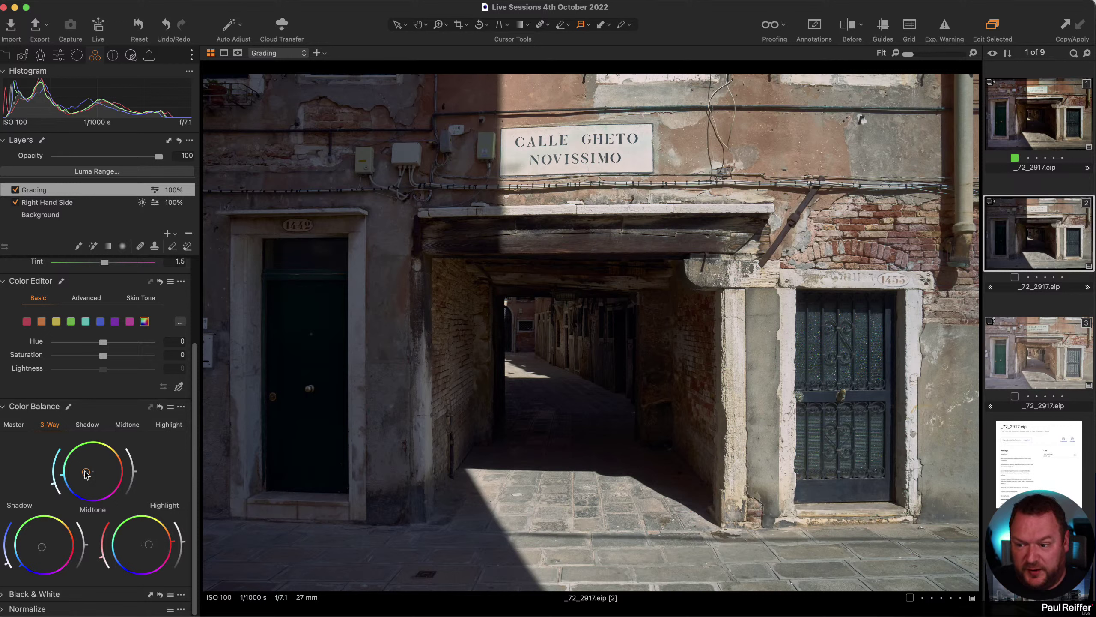
drag(86, 474, 85, 479)
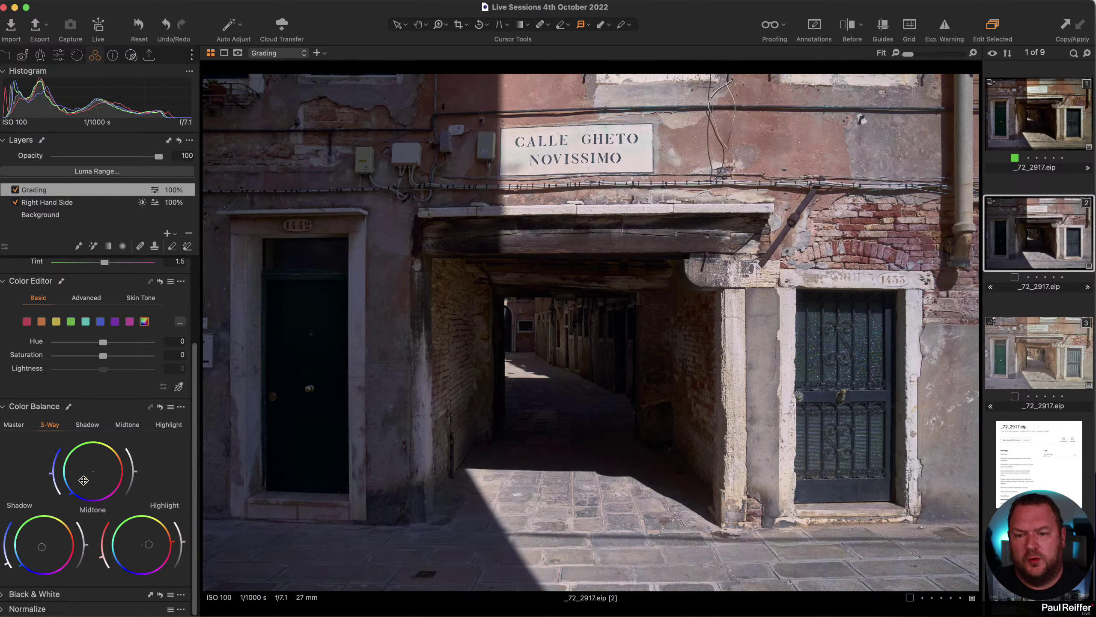
mouse_move(83, 480)
mouse_down()
mouse_move(102, 464)
mouse_move(102, 481)
mouse_move(82, 461)
mouse_move(100, 468)
mouse_up()
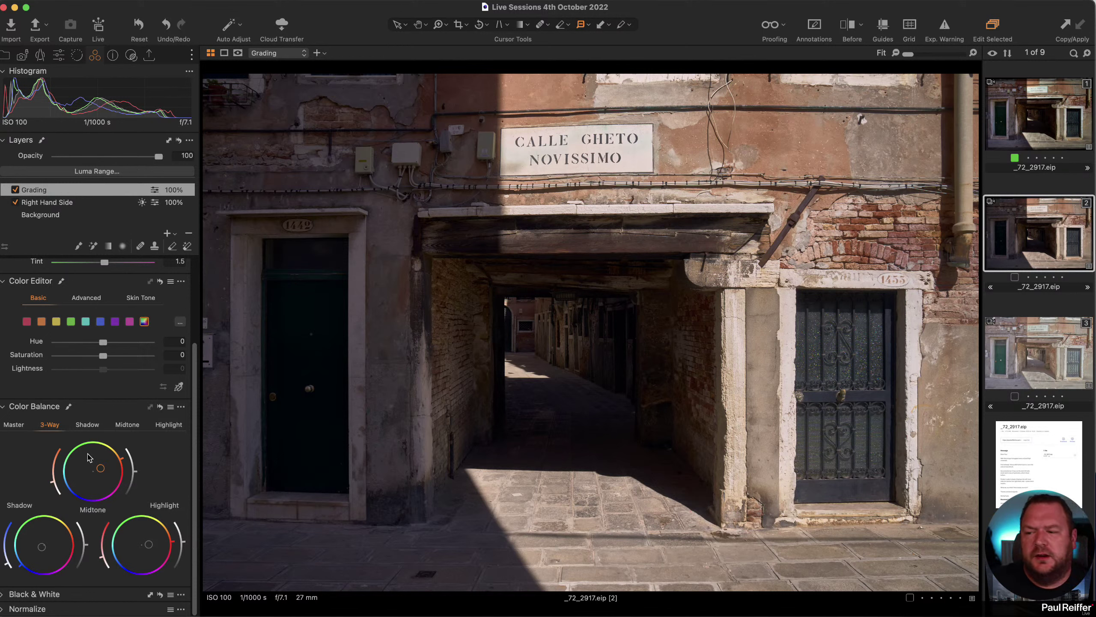
drag(100, 468, 99, 467)
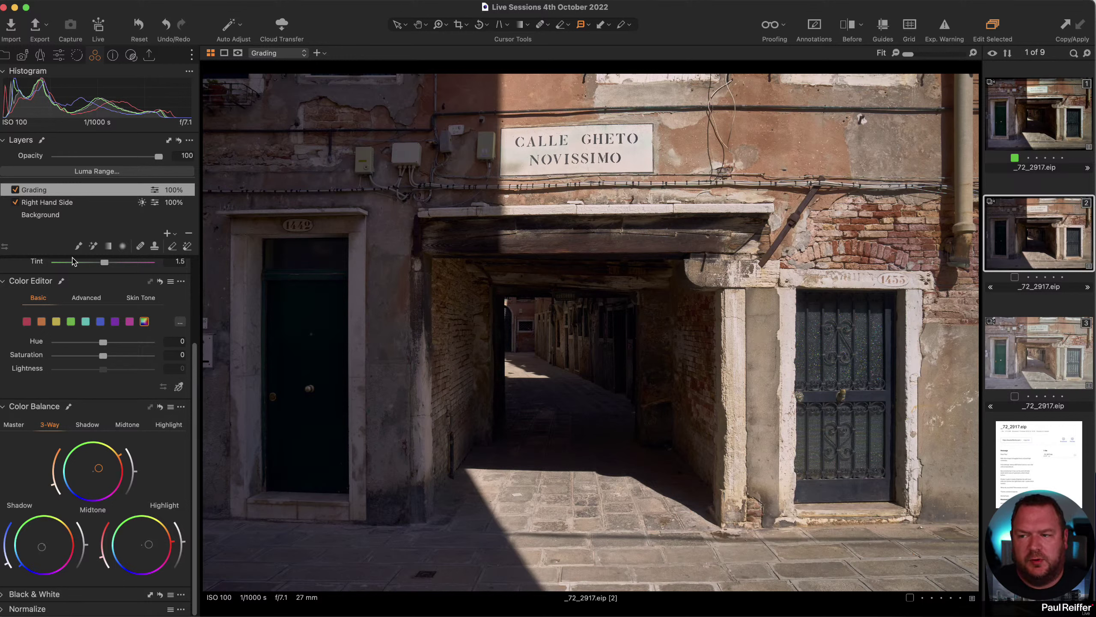
click(14, 192)
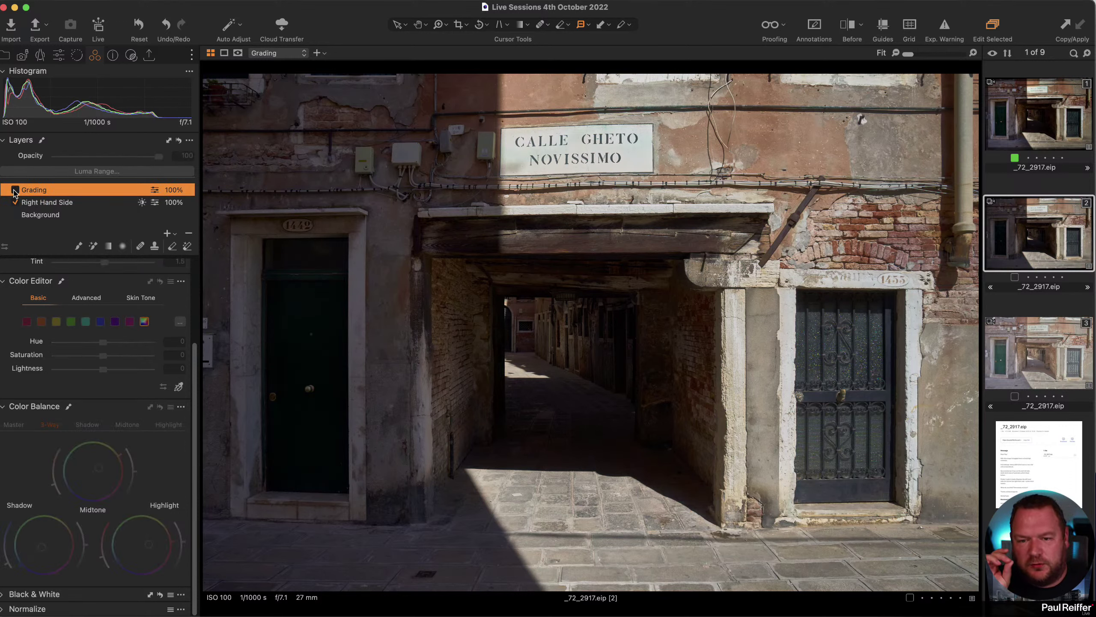
click(14, 191)
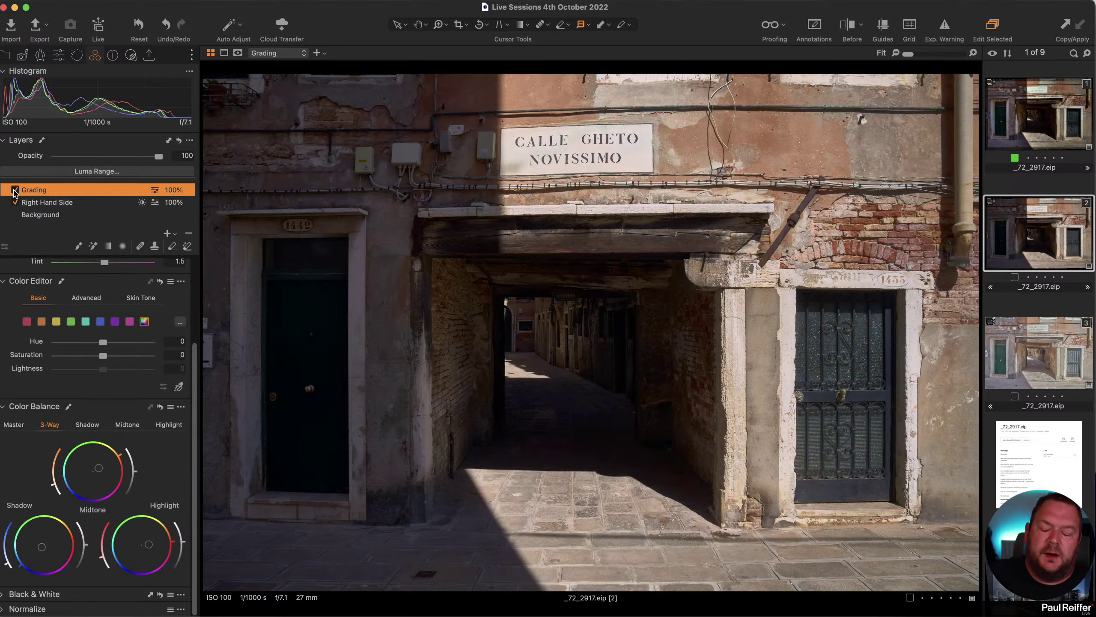
- Try a cool white balance of Kelvin 3597 and Tint -13.9 on the Grading layer and reset it
scroll(49, 302, up, 3)
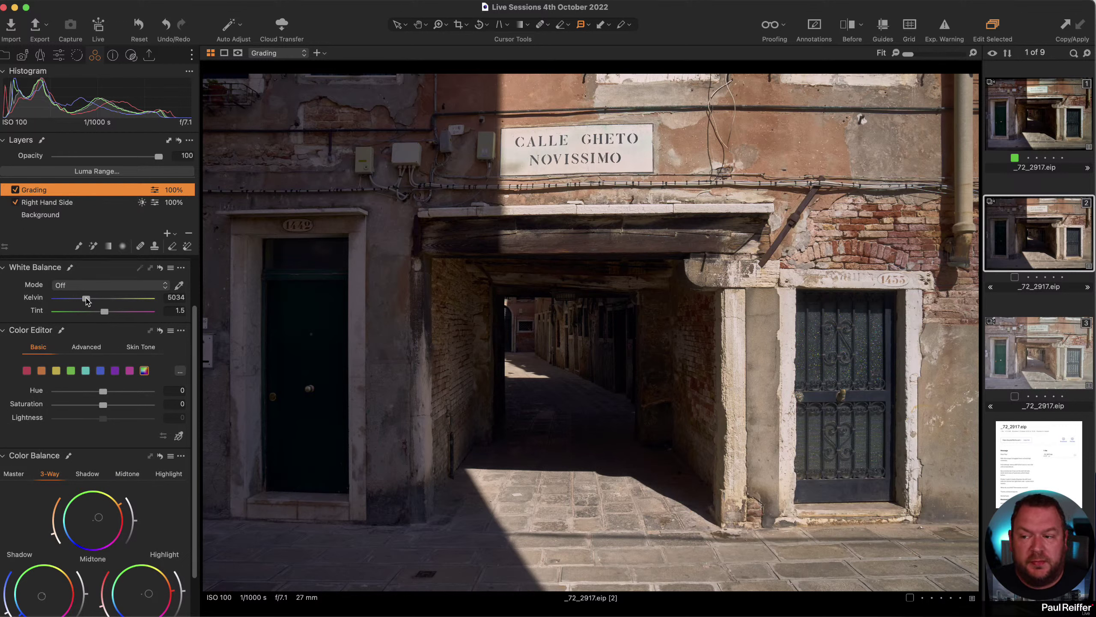
mouse_move(86, 301)
mouse_down()
mouse_move(101, 301)
mouse_move(75, 301)
mouse_move(129, 315)
mouse_move(91, 316)
mouse_up()
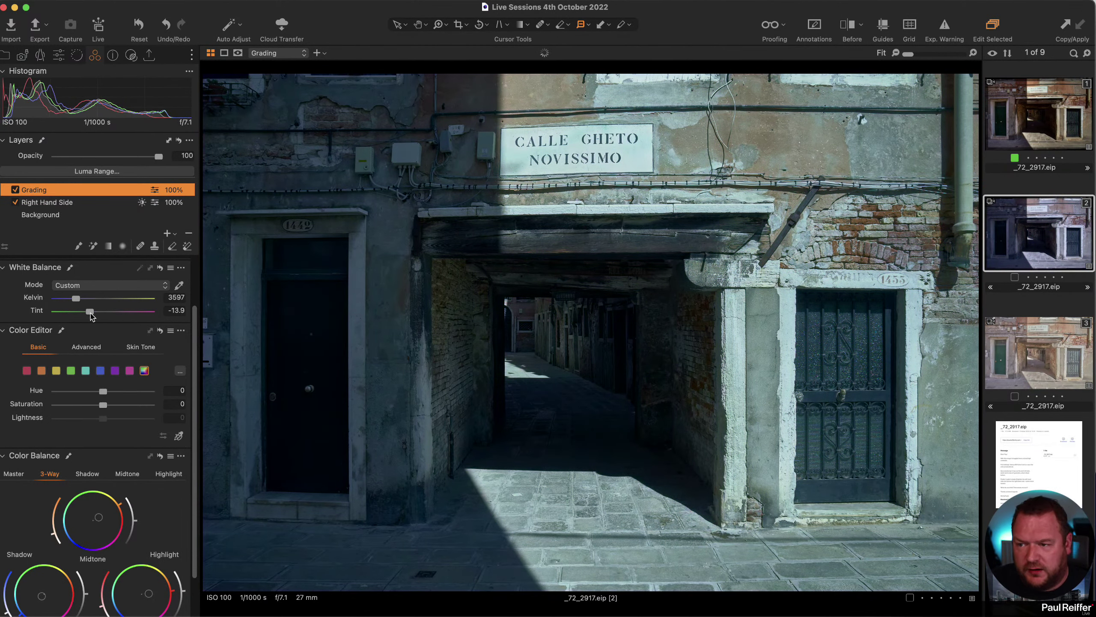
click(160, 268)
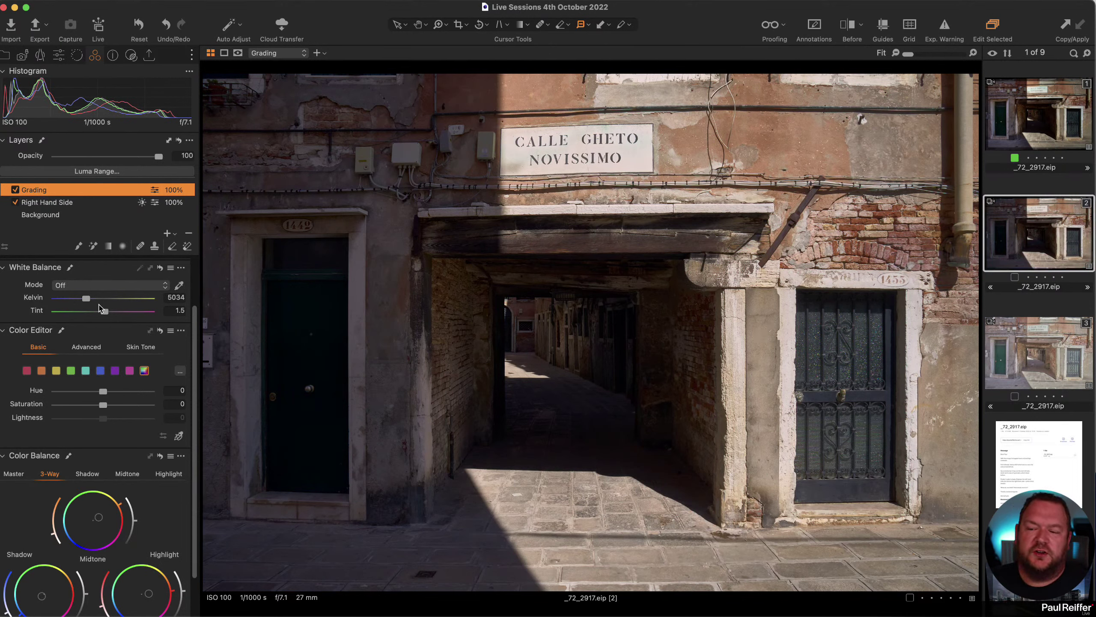
scroll(121, 418, down, 3)
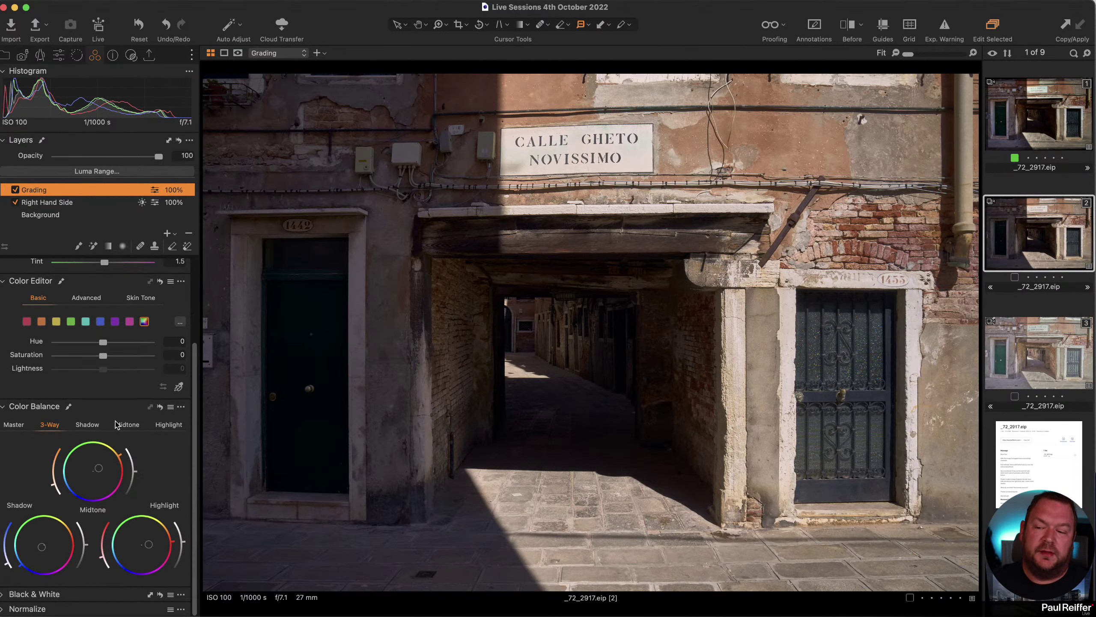
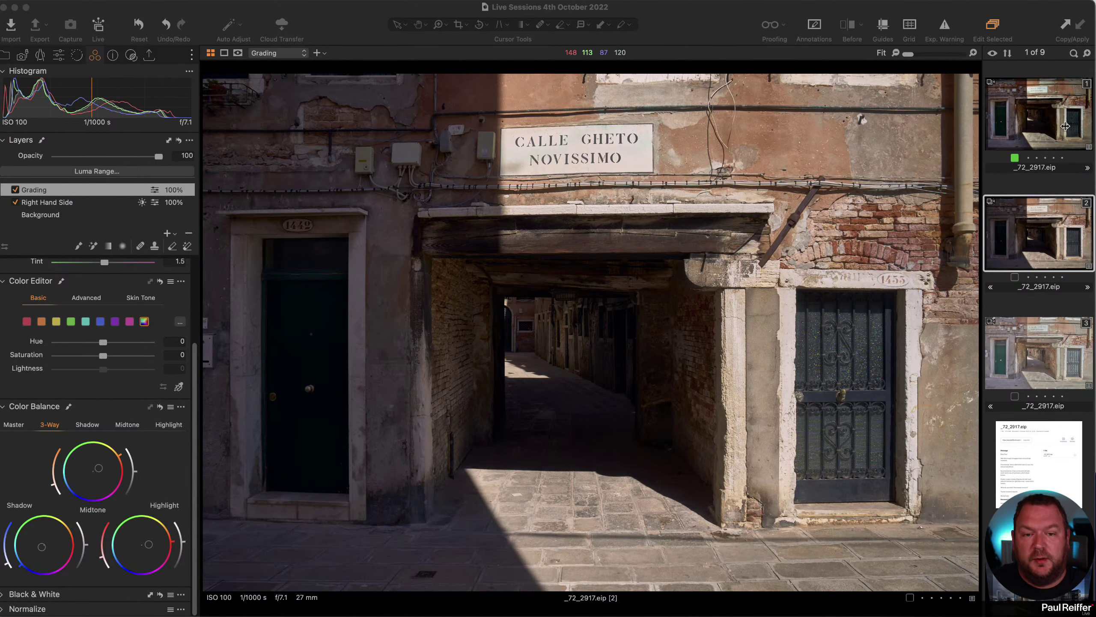
- Compare the first and second variants of _72_2917.eip, finishing on the second variant
click(1055, 118)
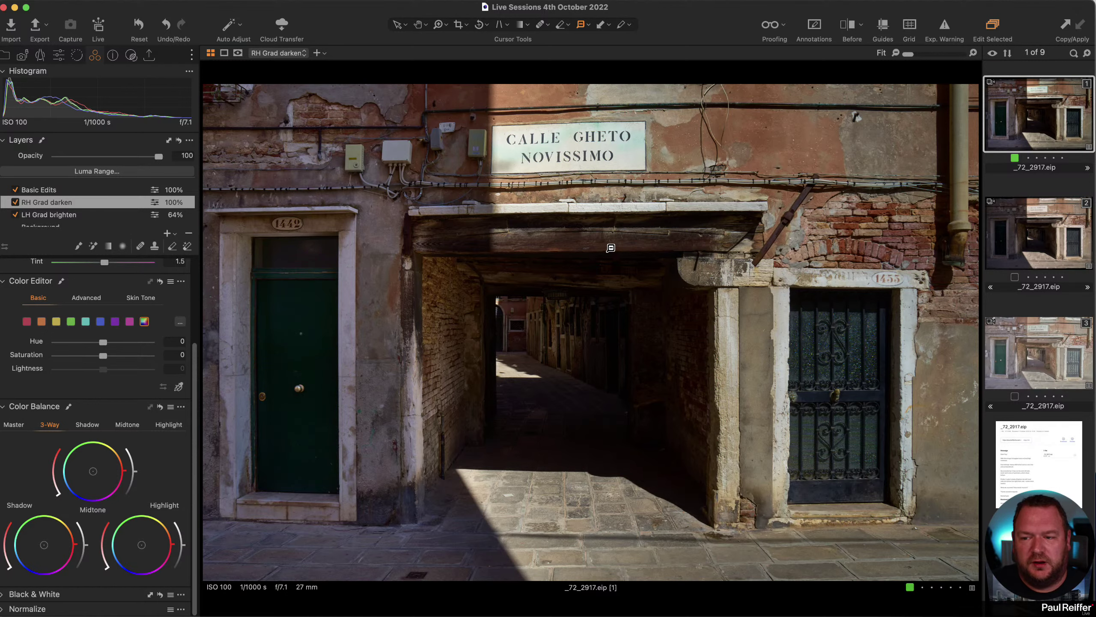
click(1032, 235)
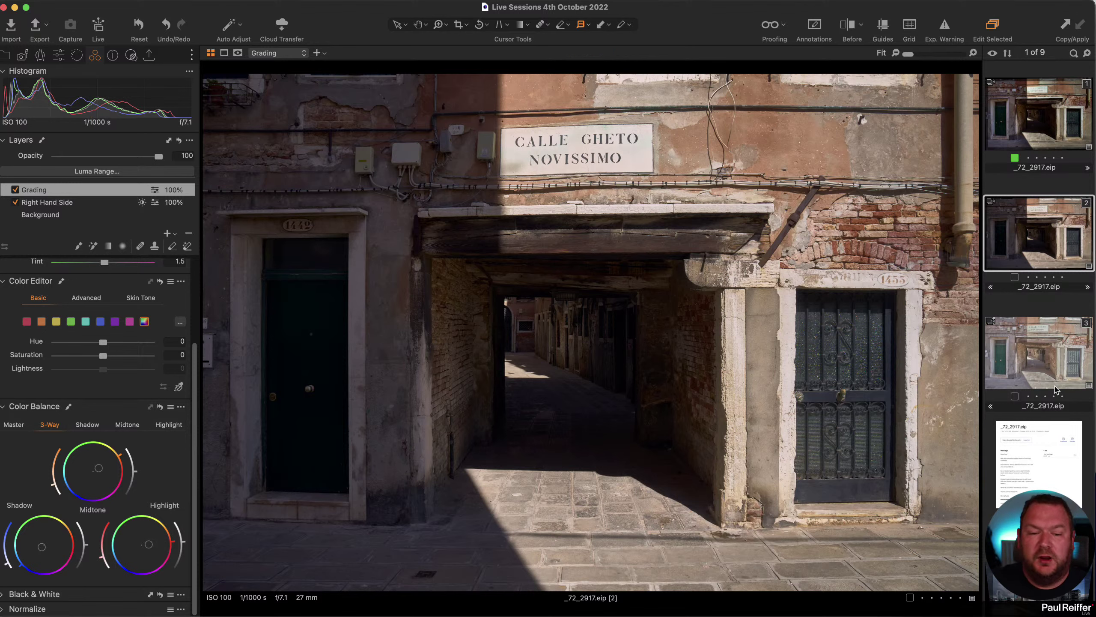
click(1046, 372)
click(1052, 244)
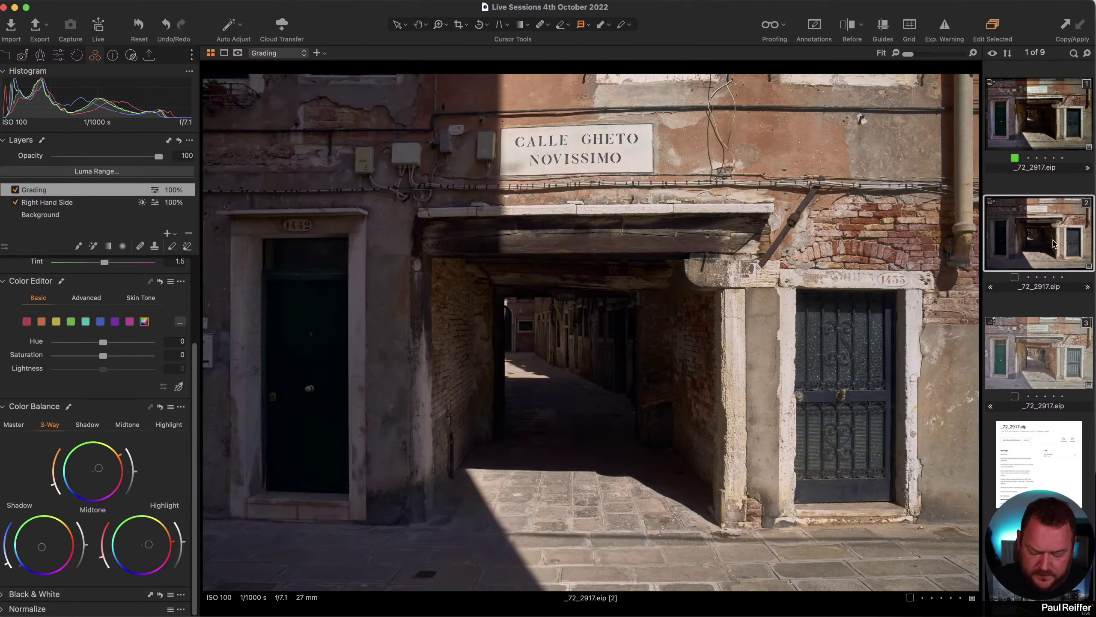
- Use the before/after split view to show the full edited image, and check the Grading layer's Luma Range settings without applying them
key(y)
drag(581, 331, 71, 394)
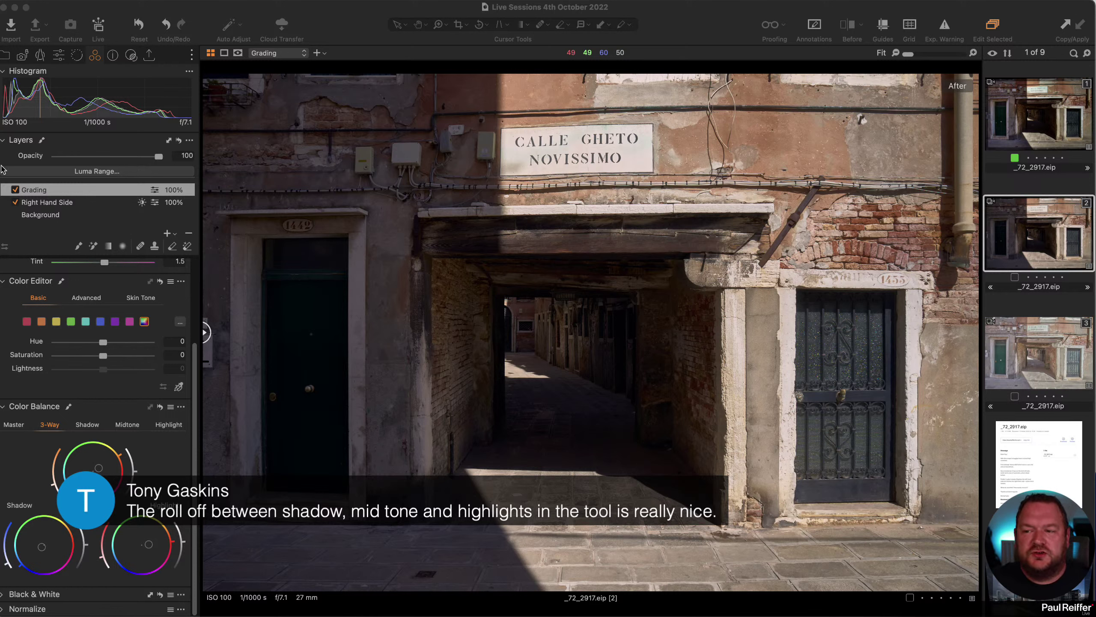
click(87, 171)
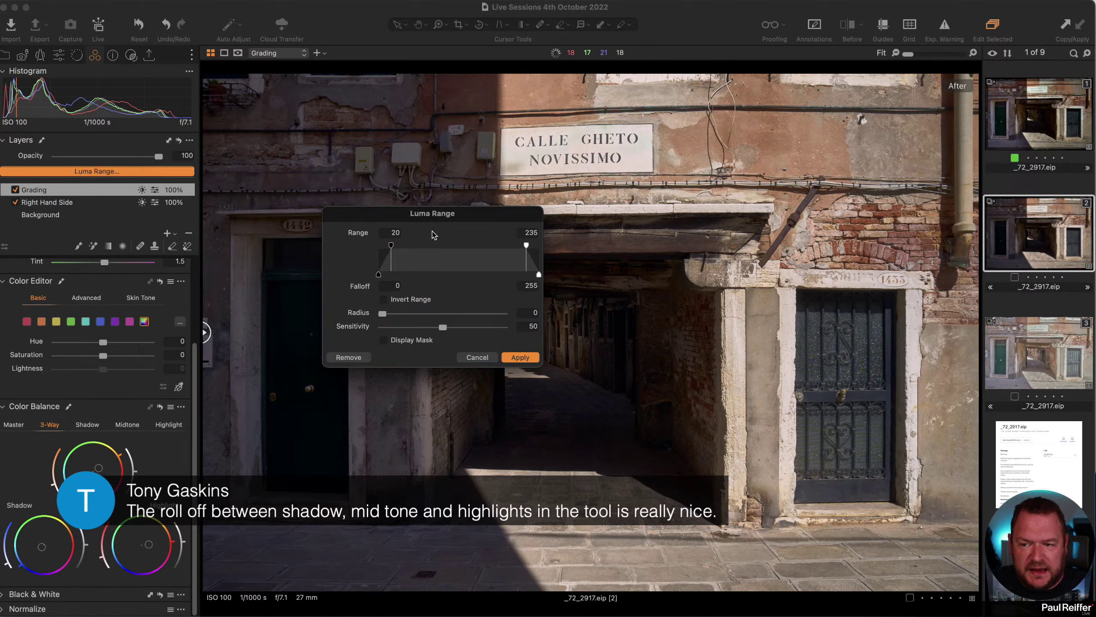
click(490, 357)
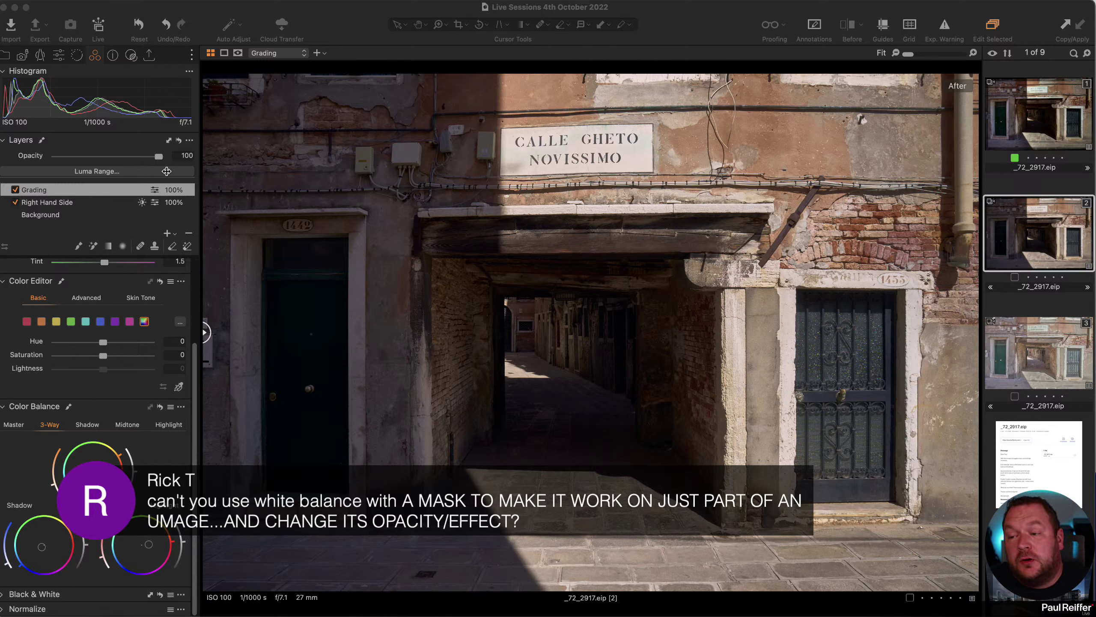
- Add a filled adjustment layer with its mask shown and limit its Luma Range to 0–67 with falloff 0–113
click(168, 234)
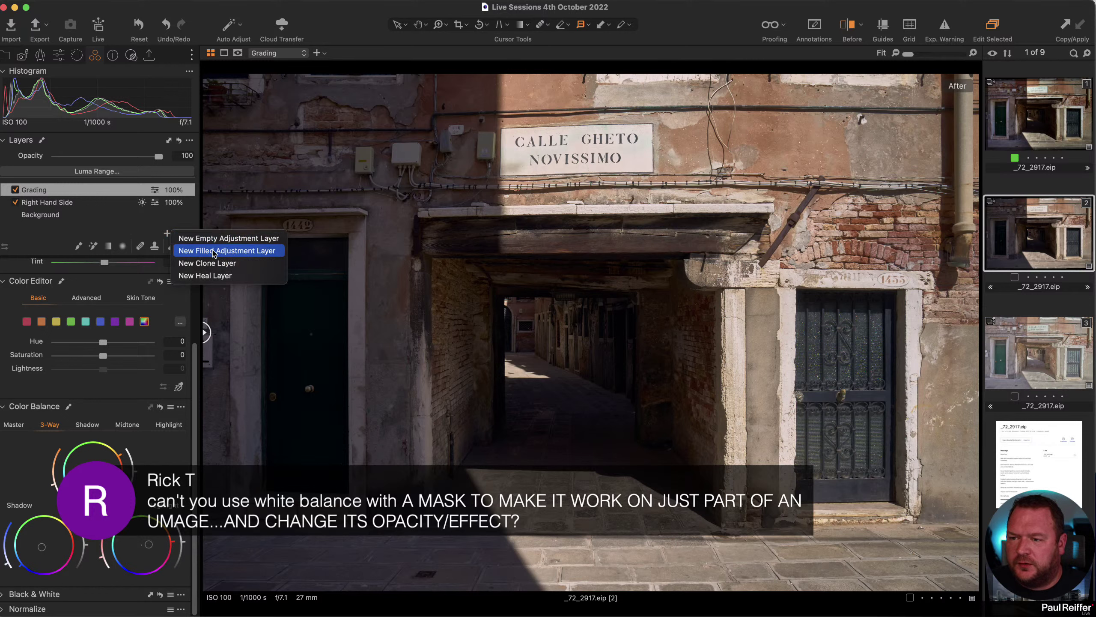
click(212, 251)
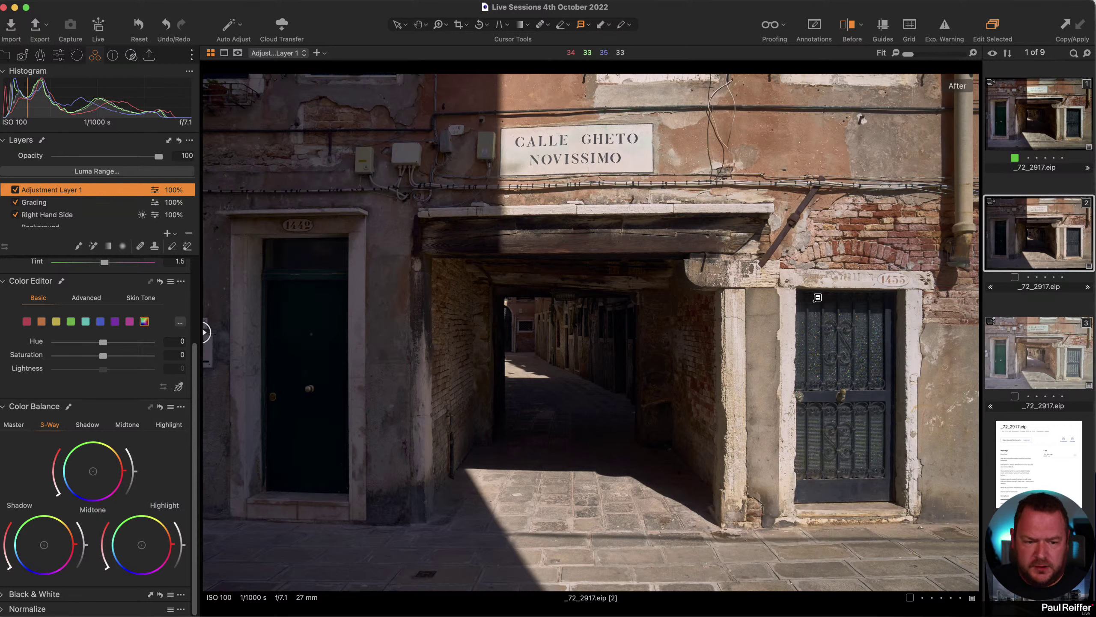
key(m)
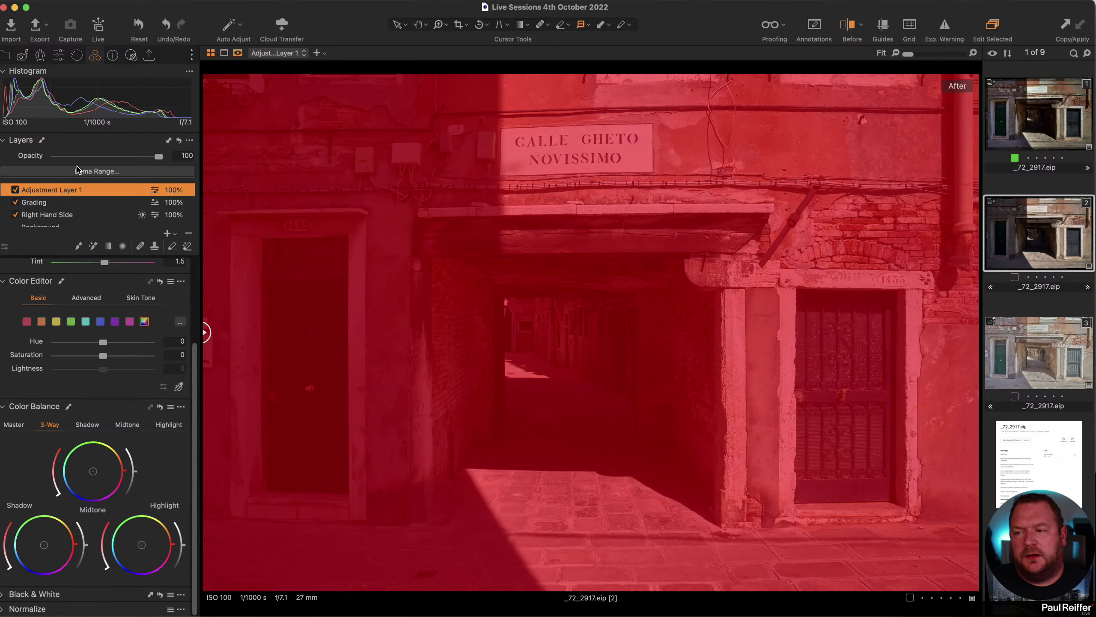
click(96, 172)
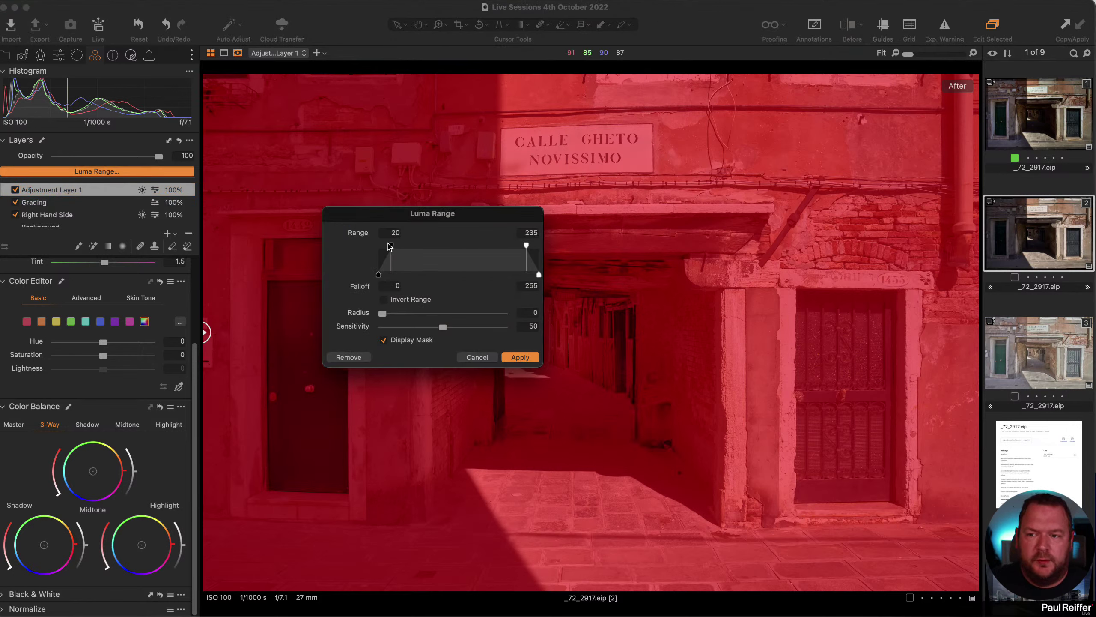
drag(526, 246, 449, 275)
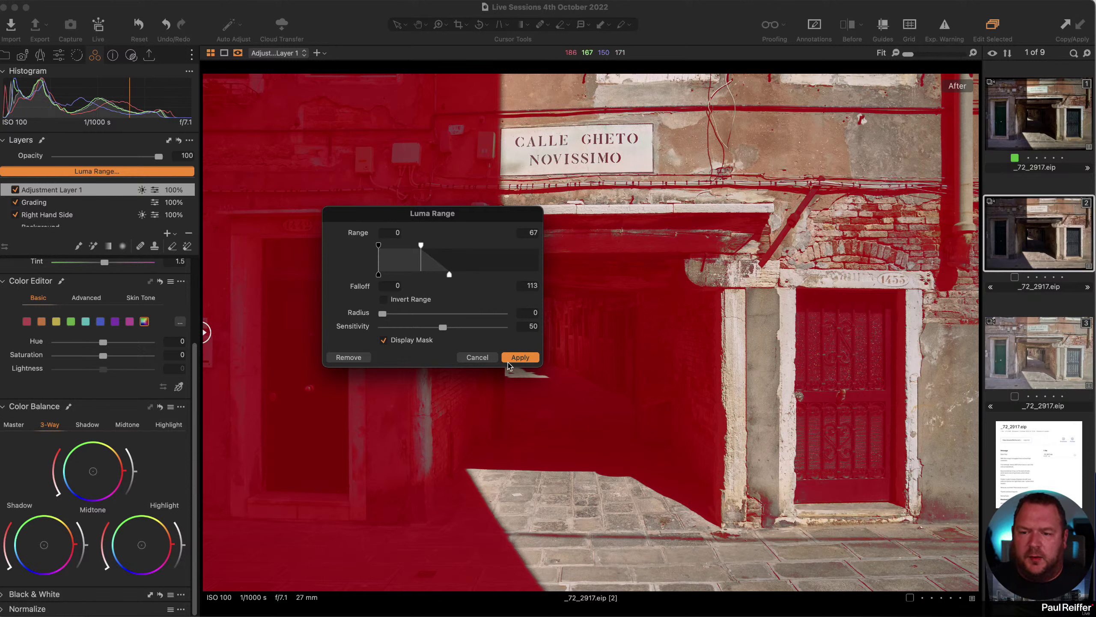
click(519, 357)
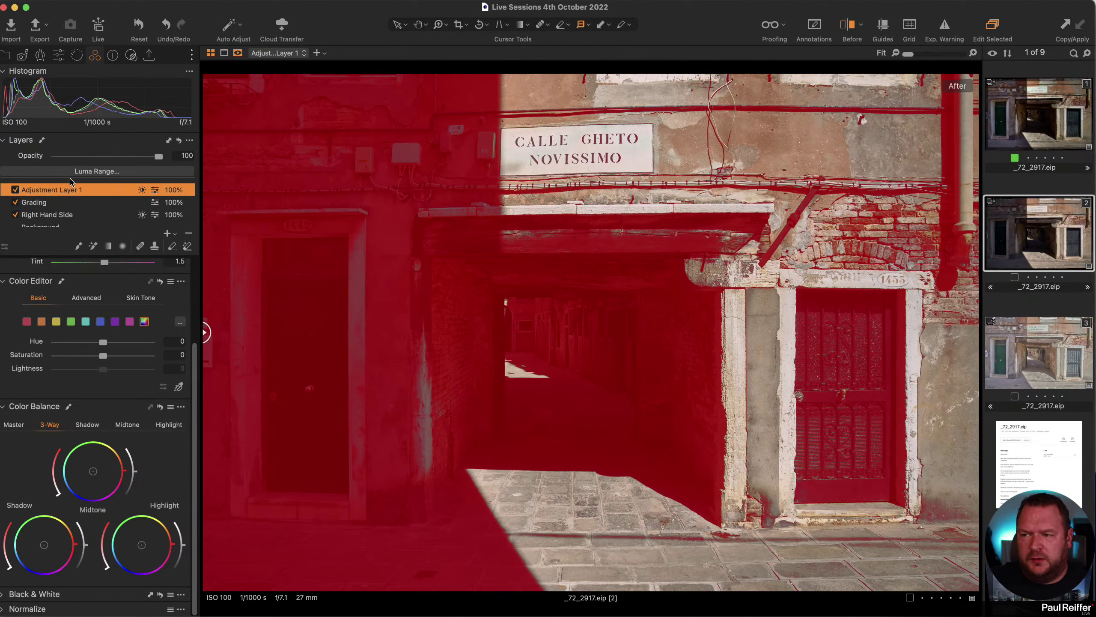
- Rename the new adjustment layer to "shadows" and review its Luma Range settings
double_click(67, 190)
text(shadows)
key(Return)
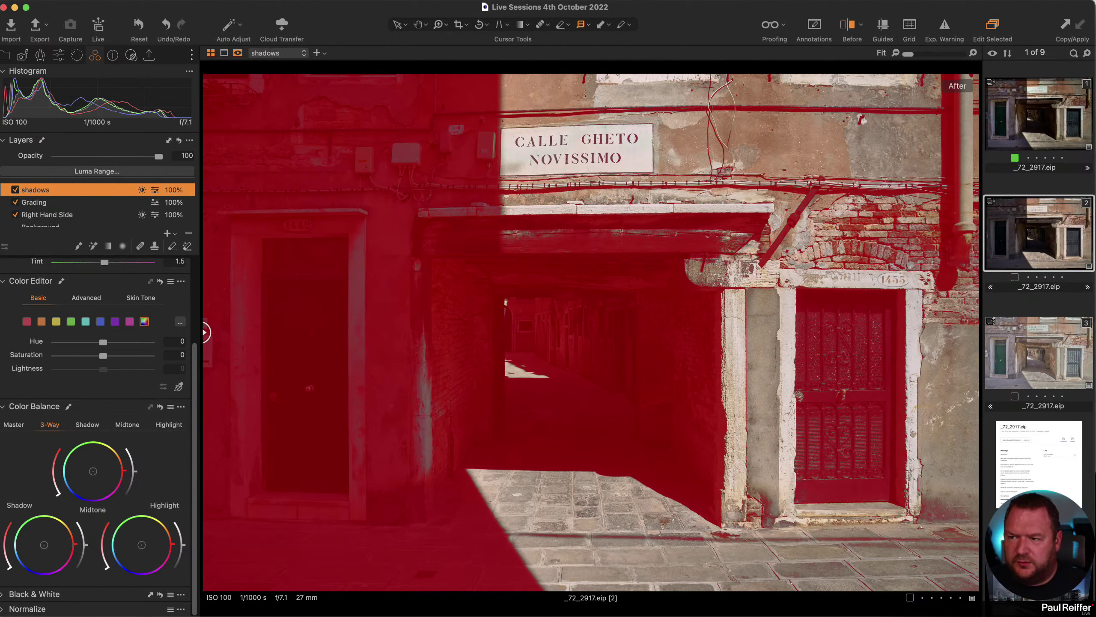
click(76, 172)
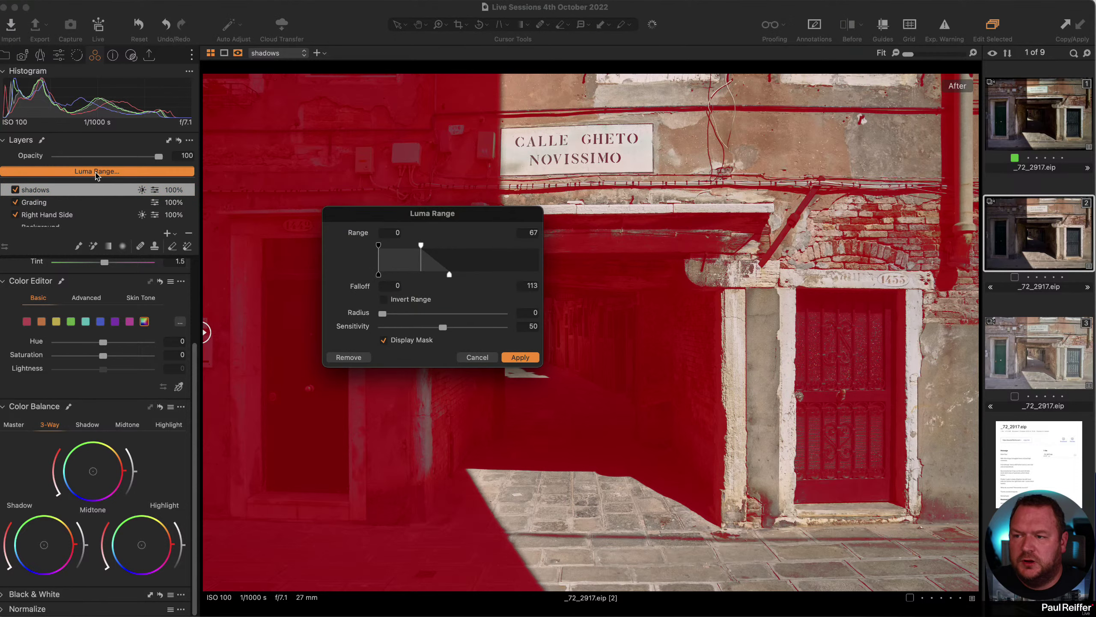
key(Return)
- Add another filled adjustment layer and name it "highlights"
click(167, 234)
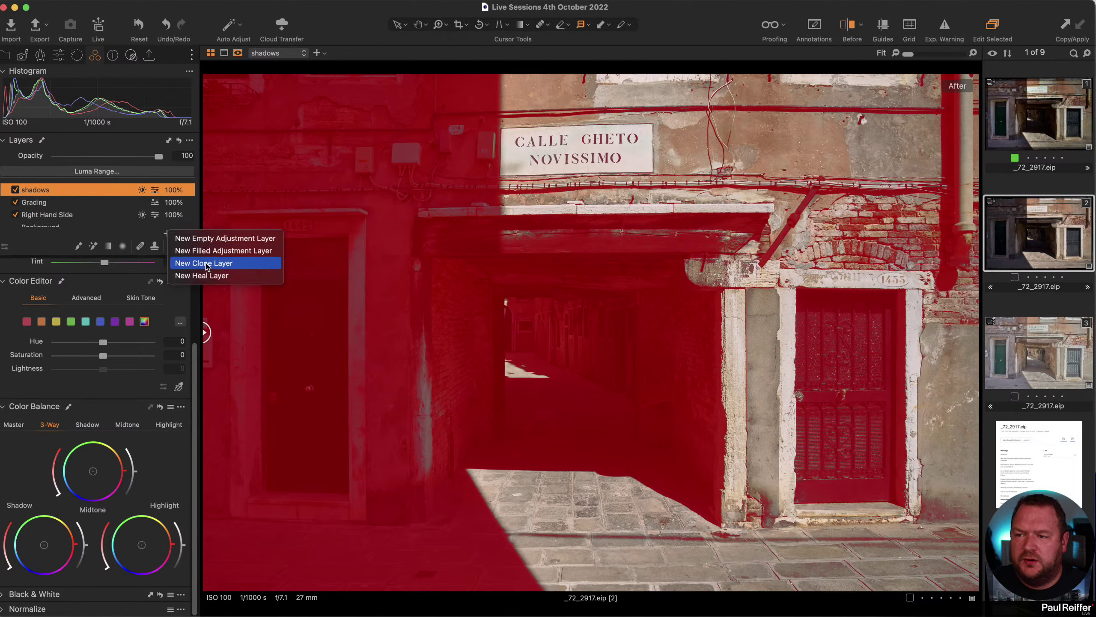
click(209, 255)
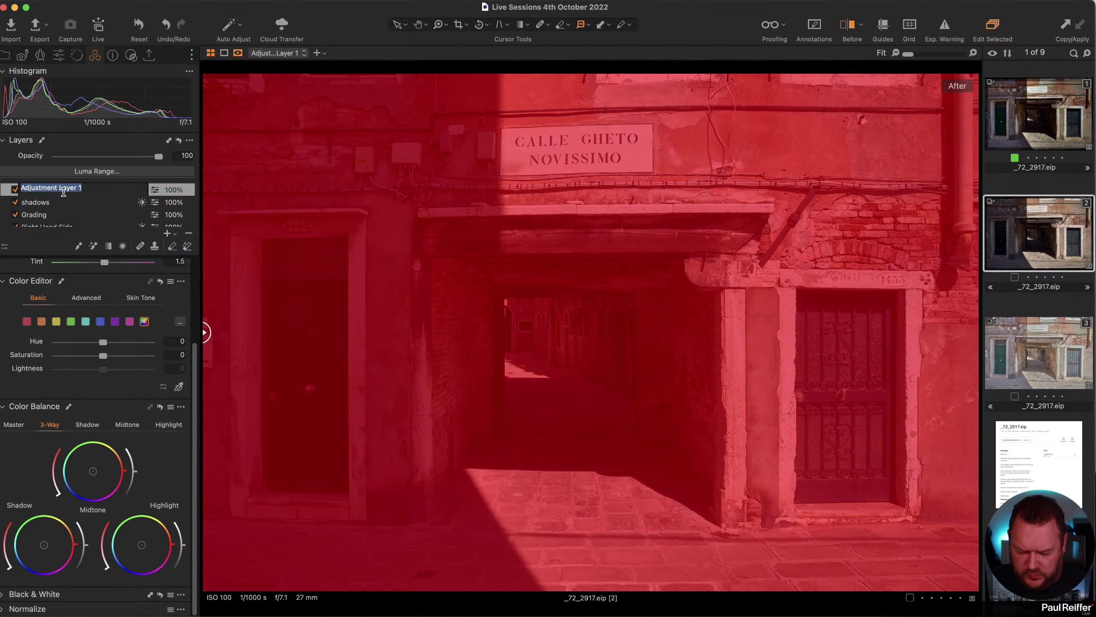
text(highlights)
key(Return)
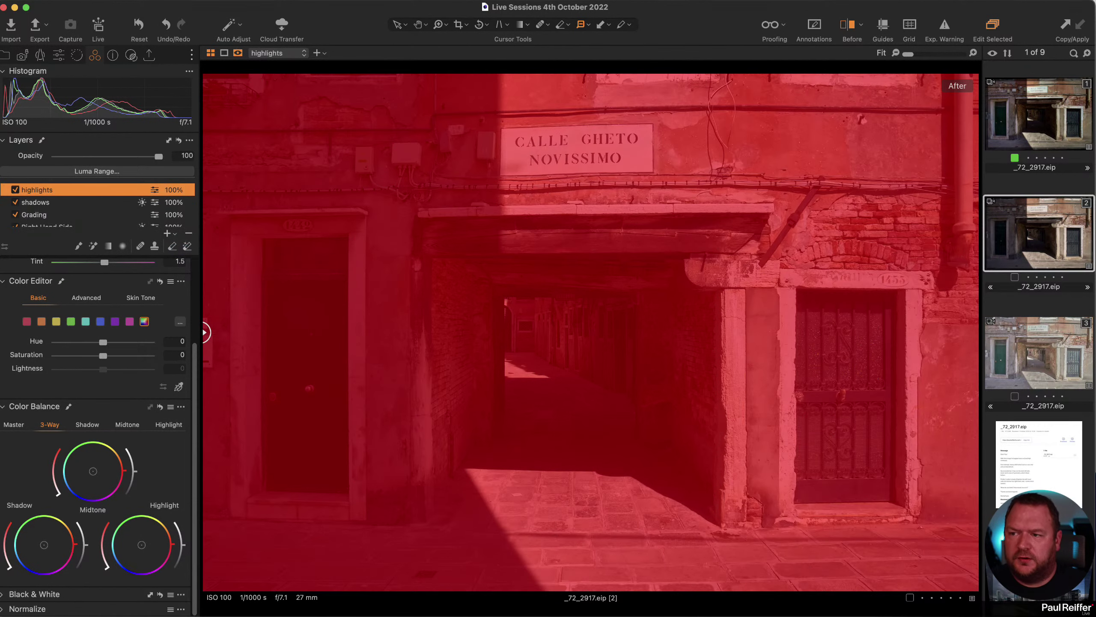
- Limit the highlights layer's Luma Range to 184–255 with falloff 126–255
click(97, 171)
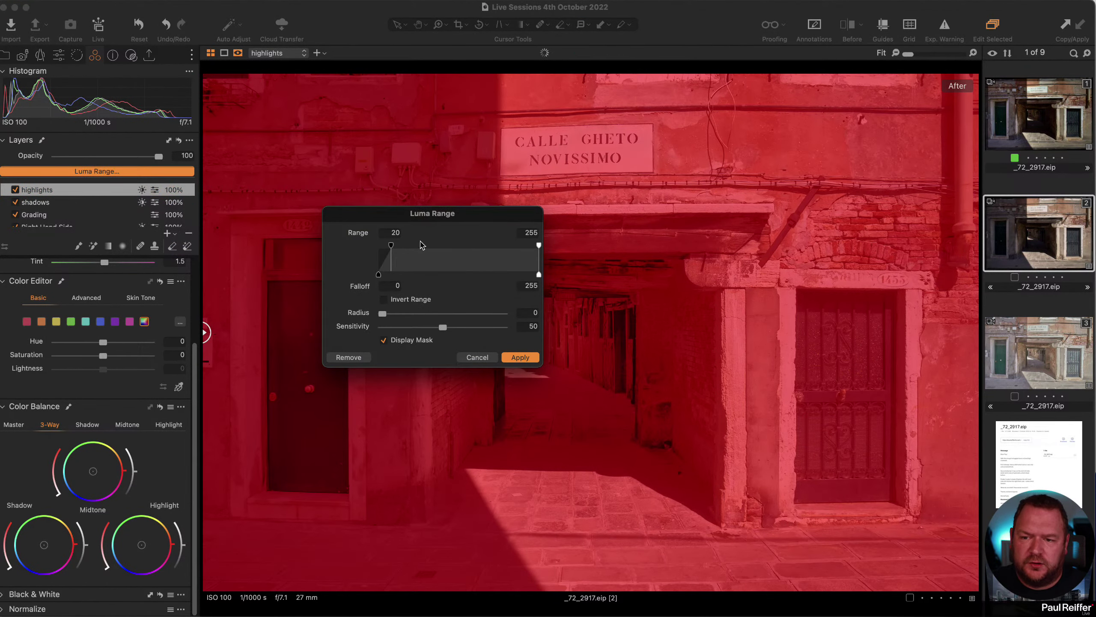
drag(399, 250, 460, 280)
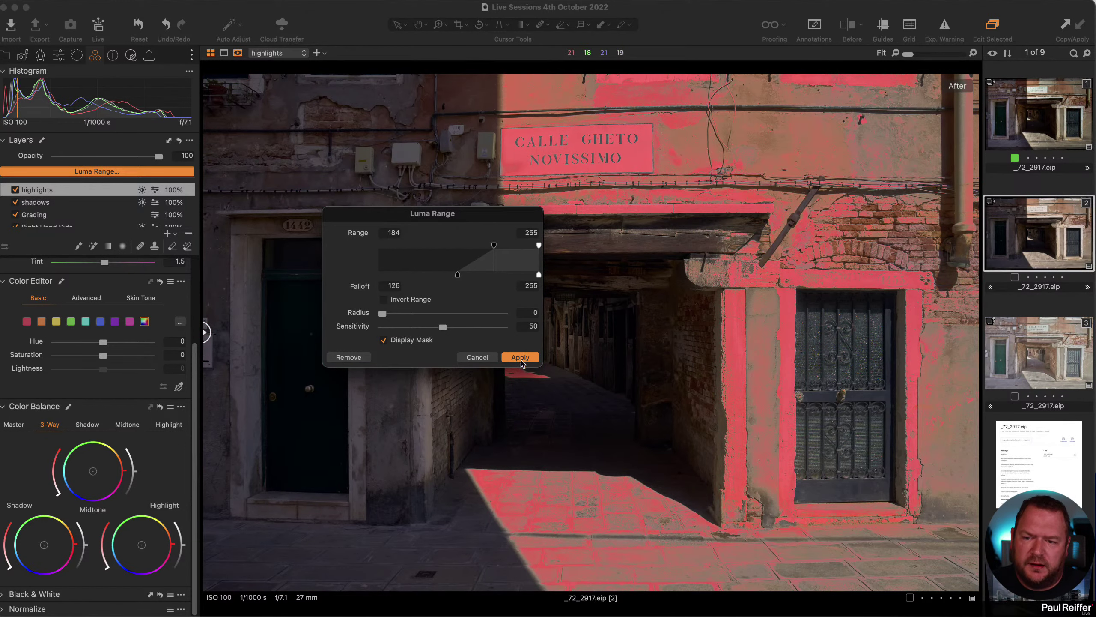
click(521, 357)
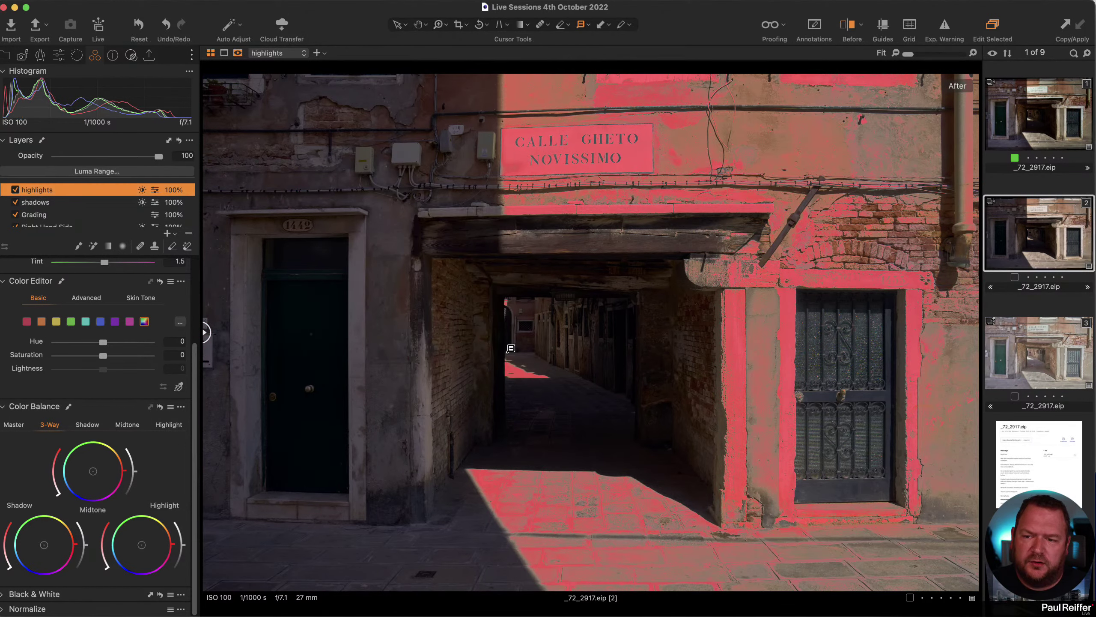
- Add a third filled adjustment layer and name it "midtones"
click(167, 233)
click(194, 254)
double_click(45, 188)
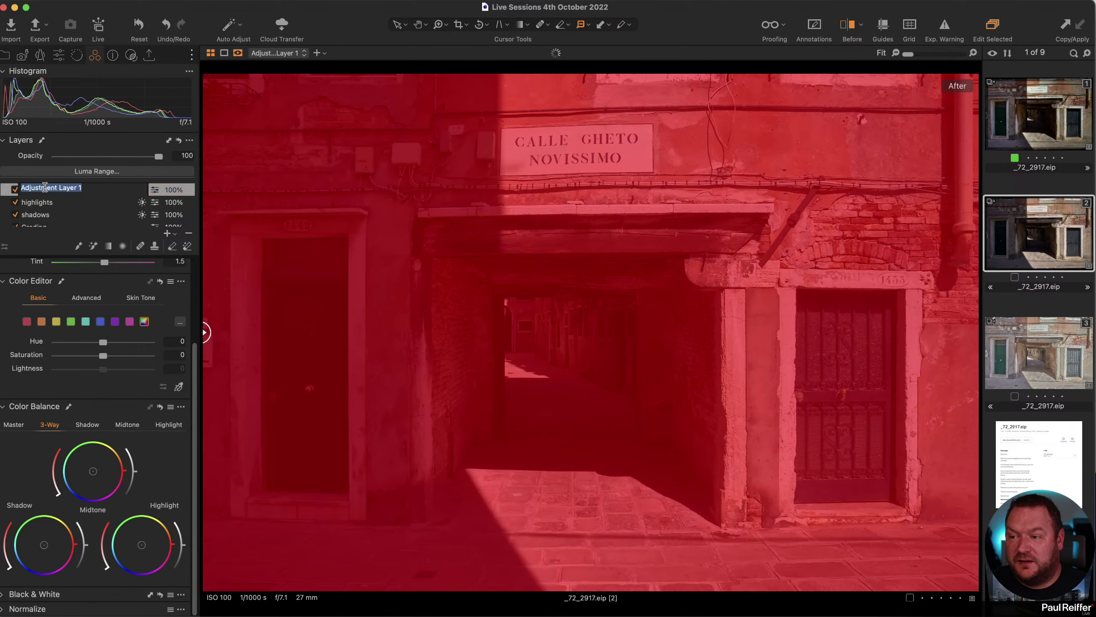
text(midtones)
key(Return)
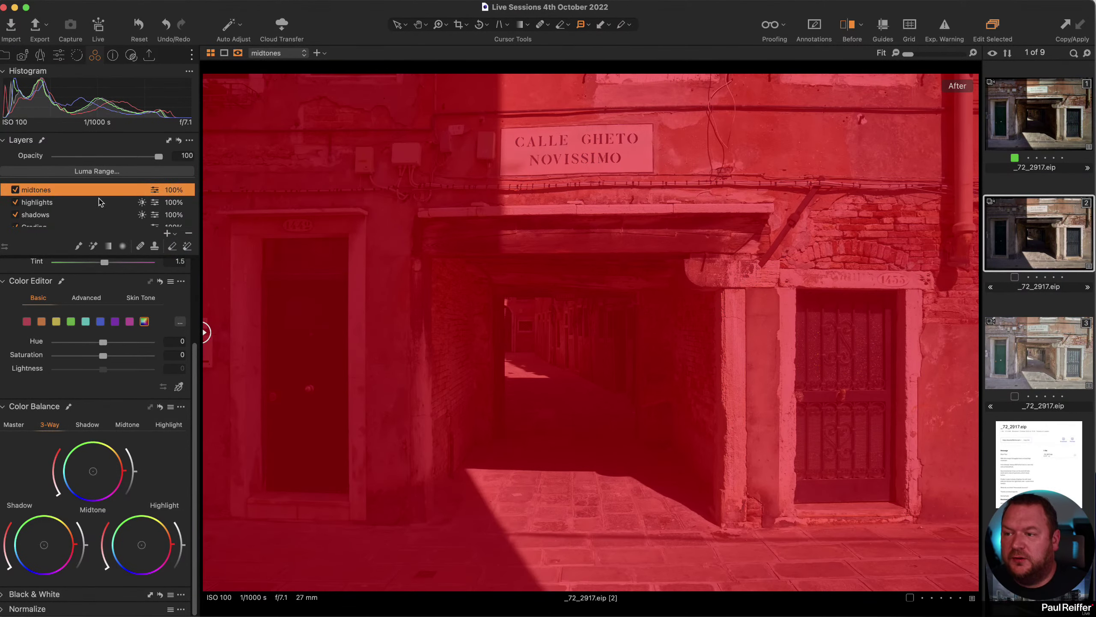
- Limit the midtones layer's Luma Range to 88–158 with falloff 45–199
click(100, 172)
drag(392, 246, 433, 247)
drag(539, 274, 503, 275)
drag(421, 275, 406, 274)
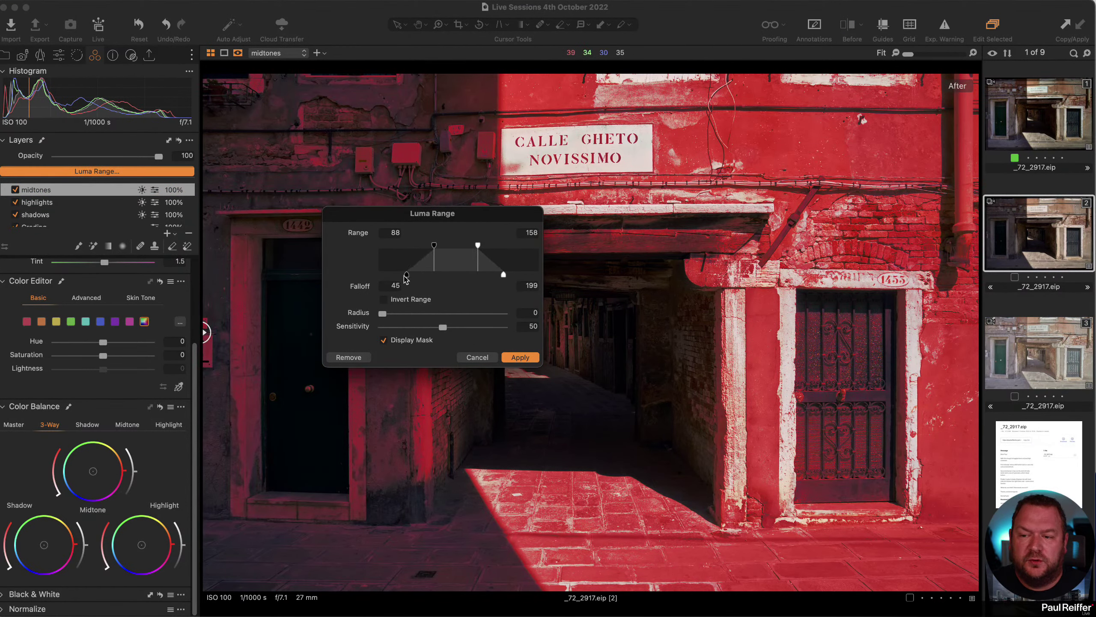
click(515, 358)
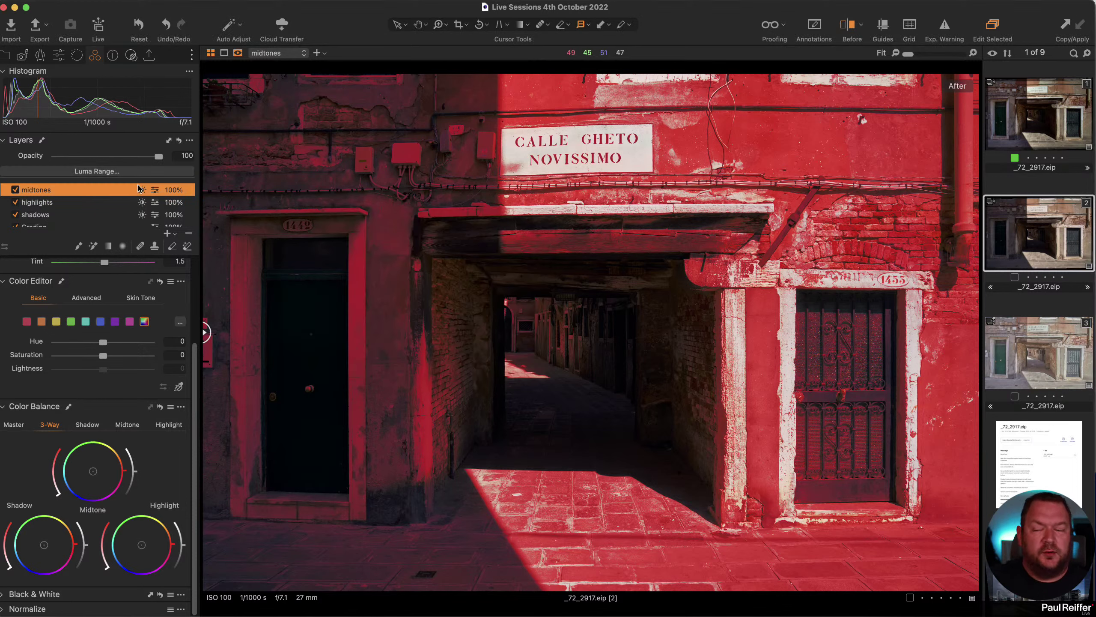
- Cool the shadows layer's white balance to about 3797 Kelvin
click(60, 216)
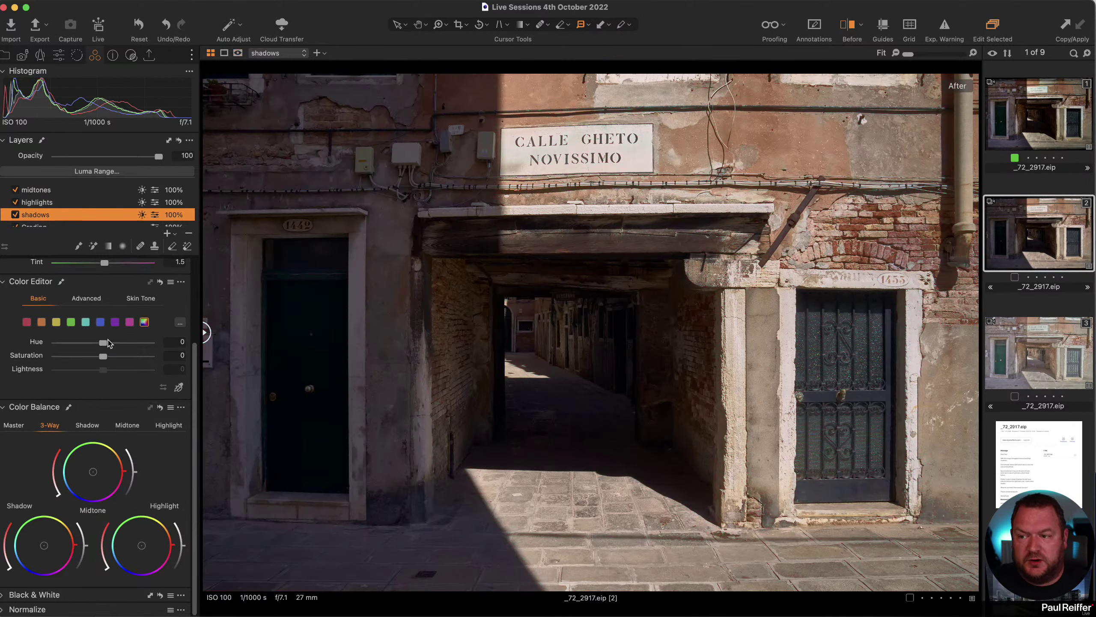
scroll(83, 362, up, 3)
drag(82, 359, 75, 360)
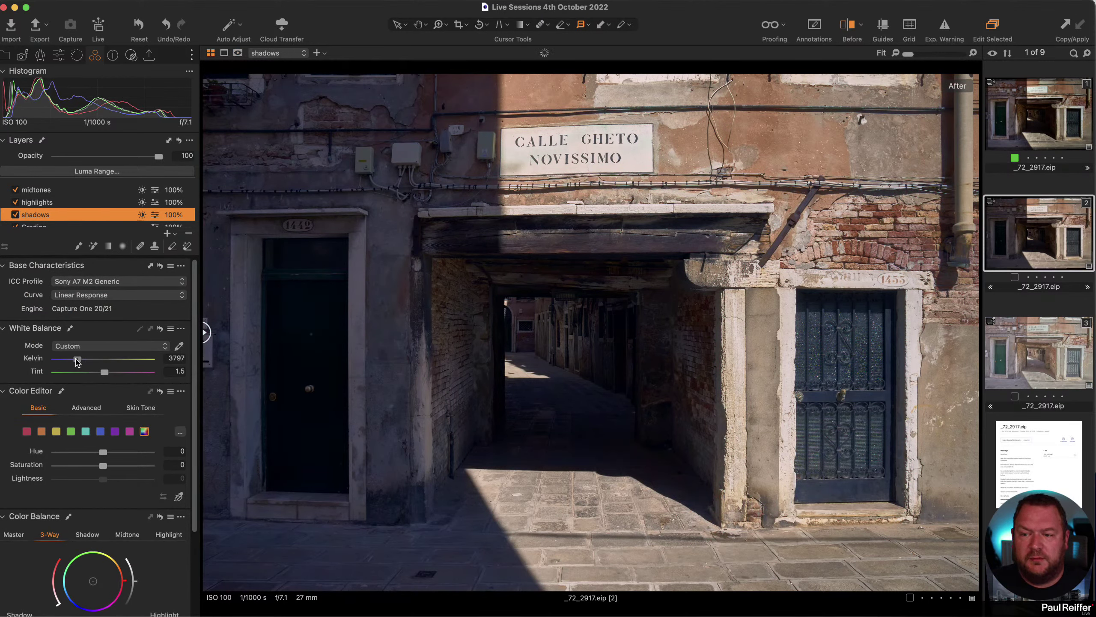
- Adjust the highlights layer's white balance with Tint 9.2, and set the midtones layer to 6499 Kelvin with Tint -8.9
click(42, 203)
mouse_move(90, 362)
mouse_down()
mouse_move(109, 375)
mouse_move(96, 362)
mouse_move(119, 363)
mouse_move(88, 375)
mouse_move(97, 358)
mouse_up()
click(63, 190)
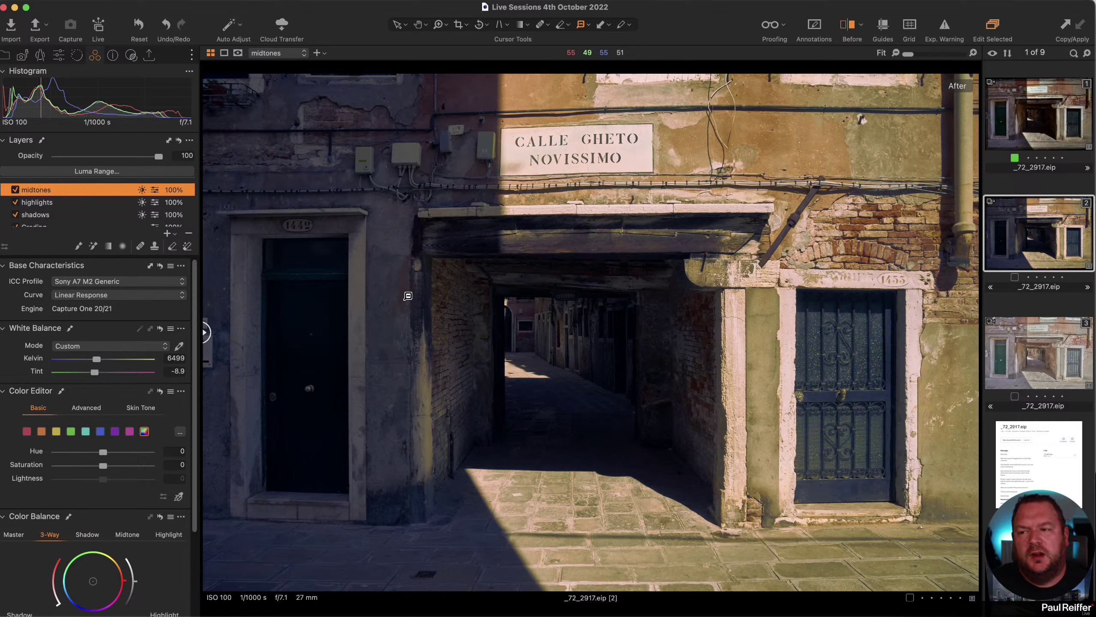
scroll(114, 534, down, 2)
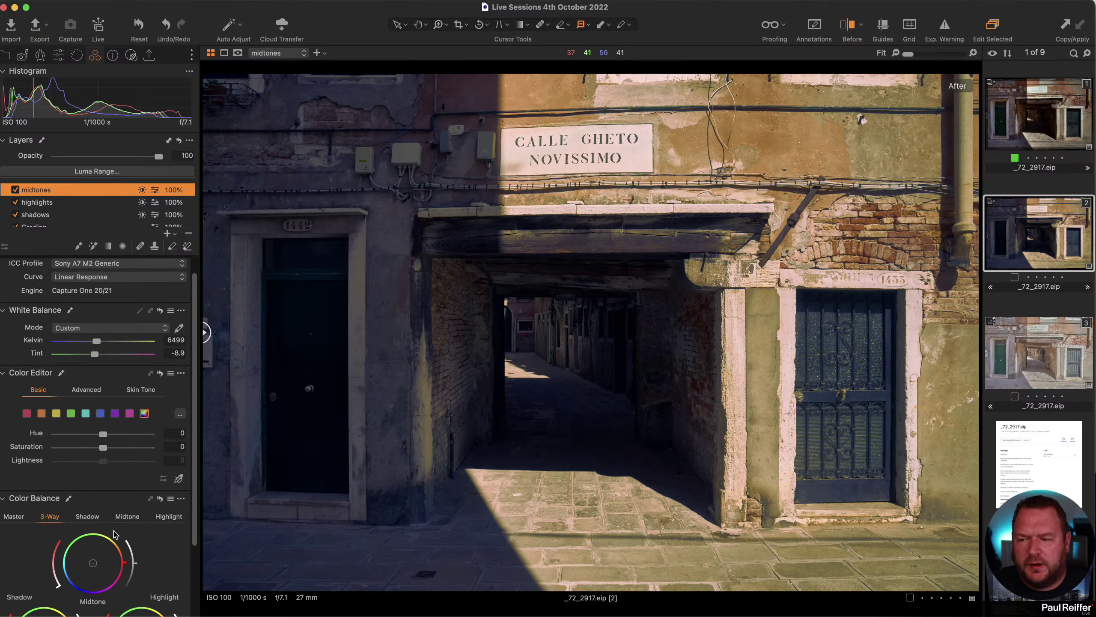
scroll(114, 534, down, 8)
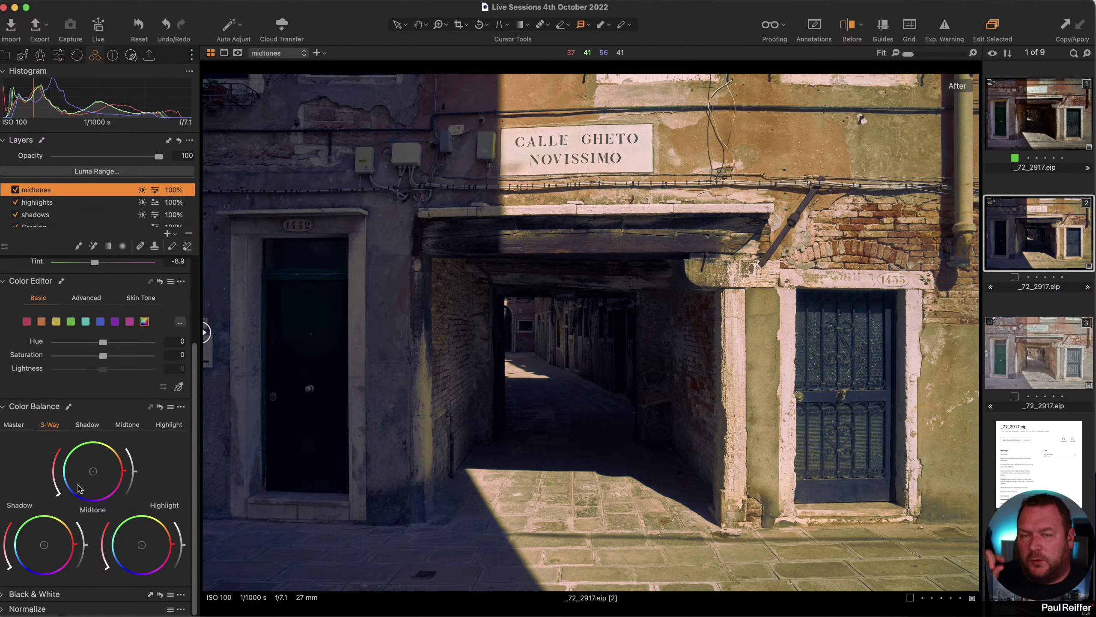
scroll(79, 487, up, 10)
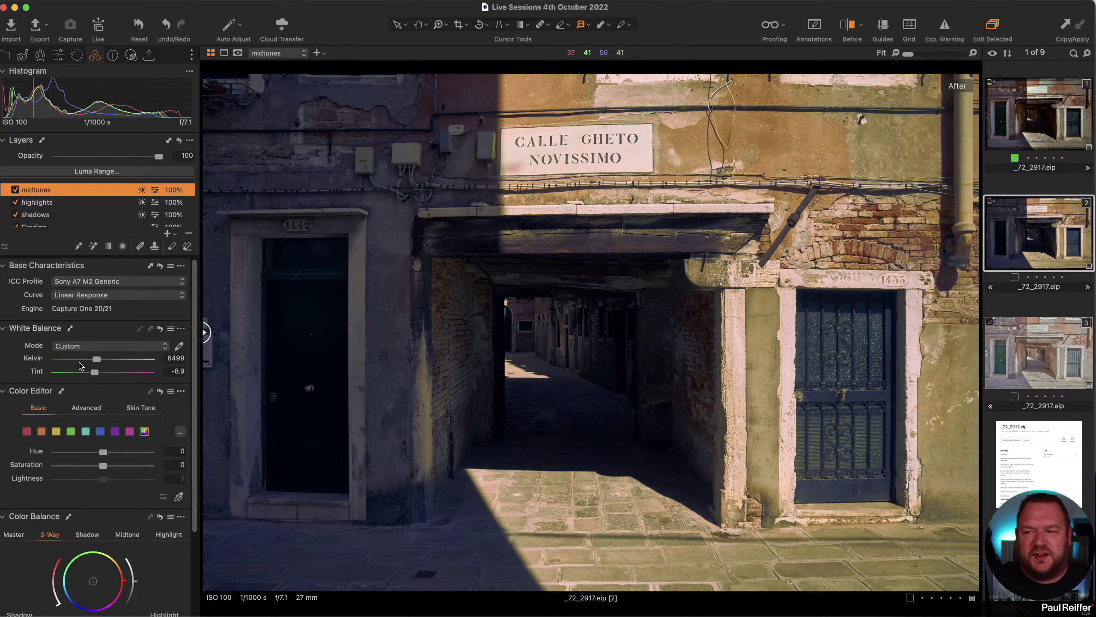
scroll(86, 518, down, 9)
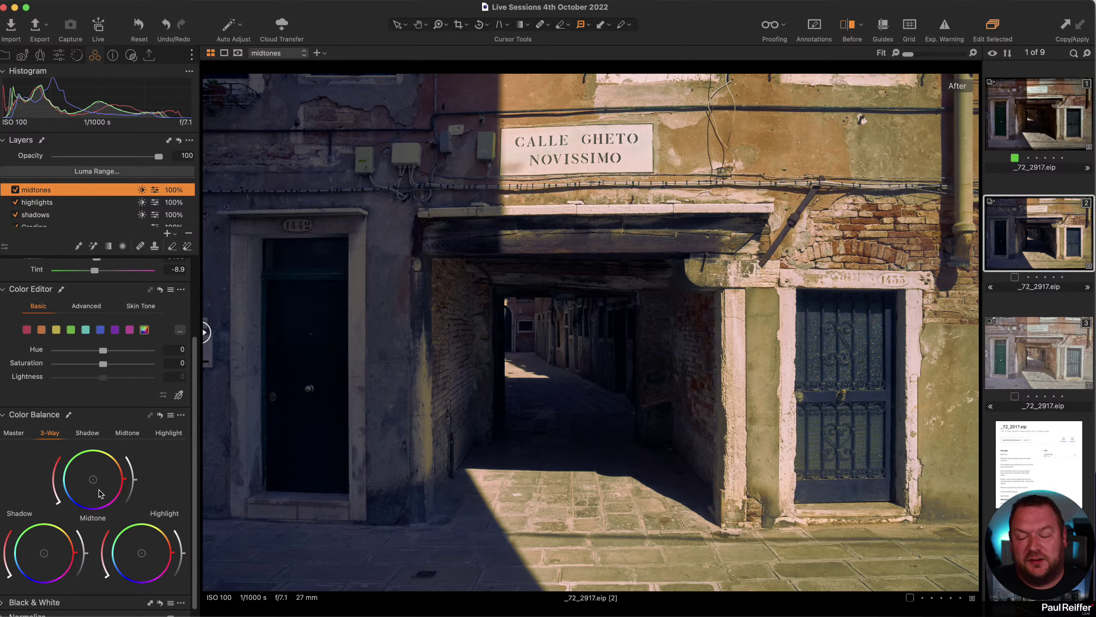
- Delete the midtones, highlights and shadows layers, leaving the Grading layer selected
click(188, 234)
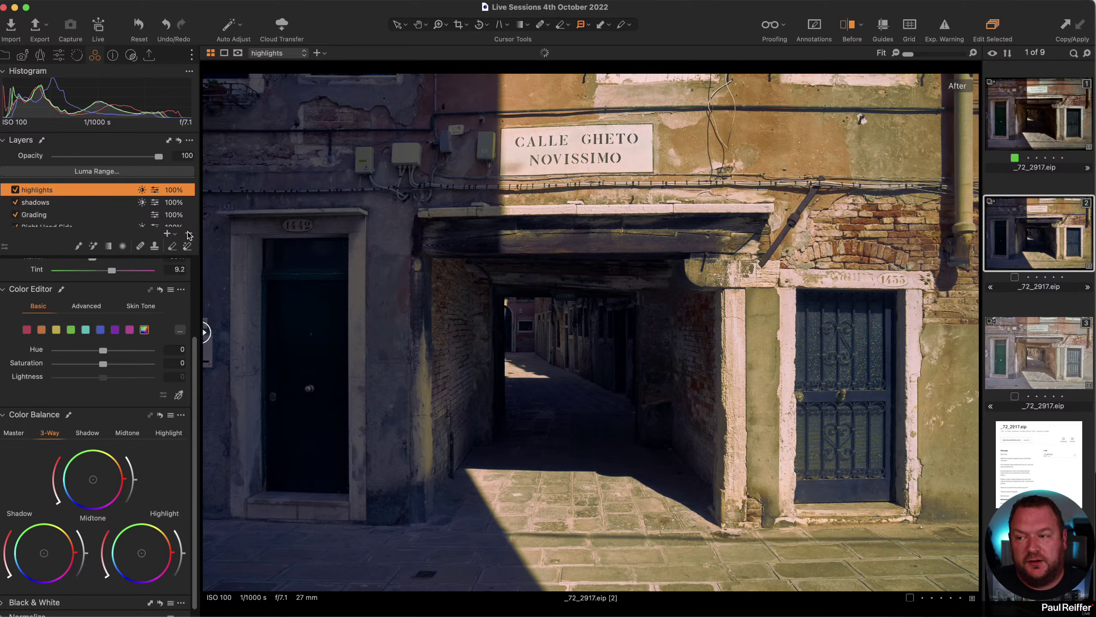
click(189, 234)
click(188, 233)
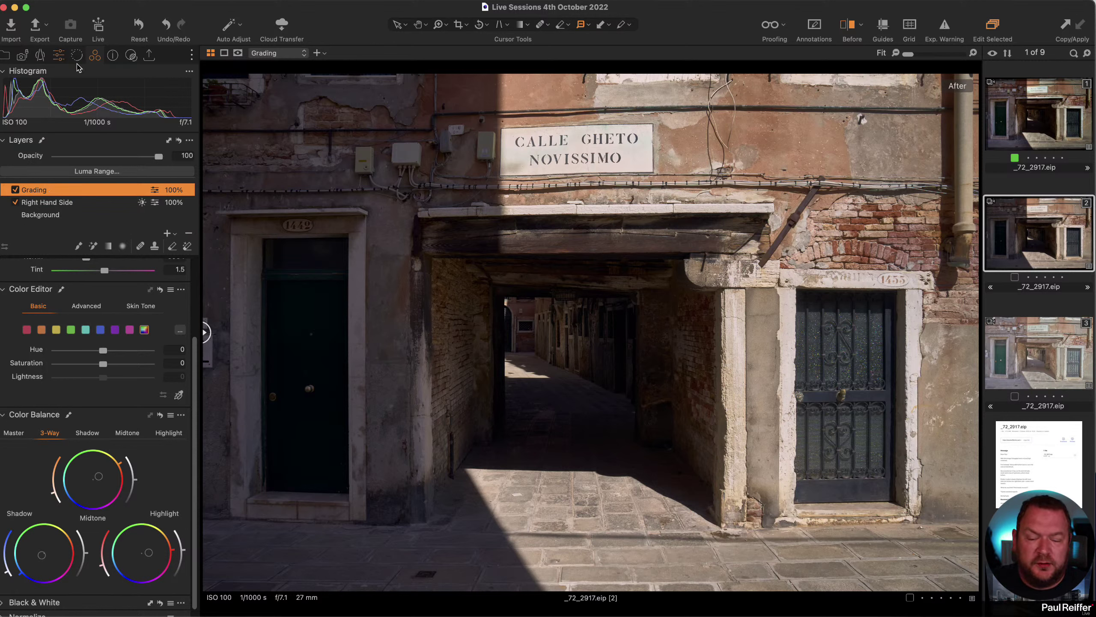
- Set the Grading layer's Clarity to 19 and Structure to 8, using the Natural method
click(59, 55)
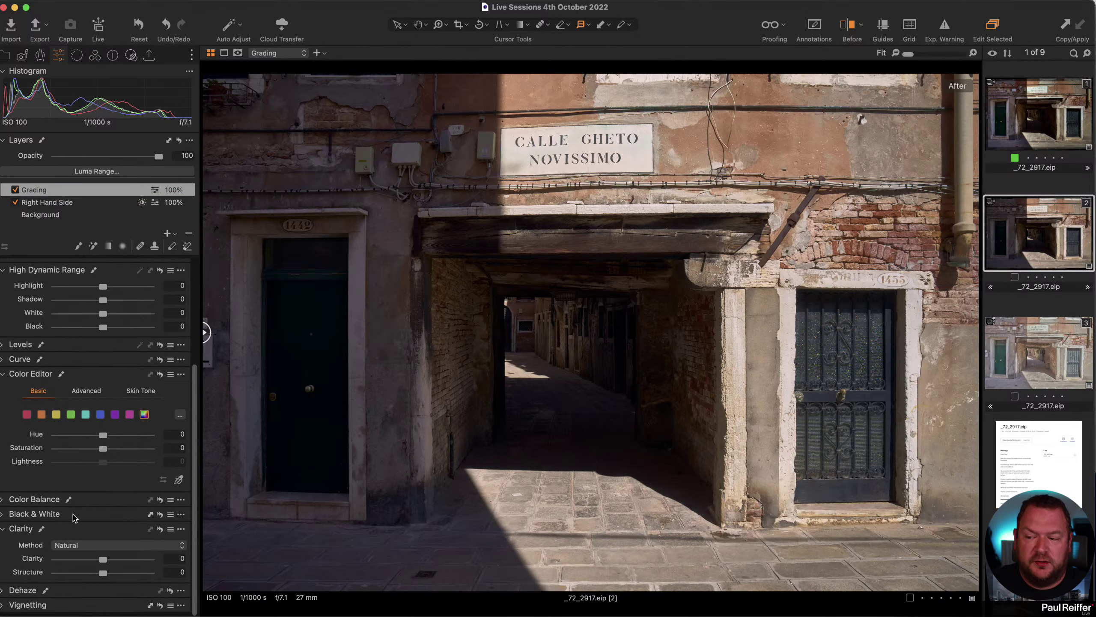
mouse_move(102, 563)
mouse_down()
mouse_move(113, 566)
mouse_move(107, 576)
mouse_up()
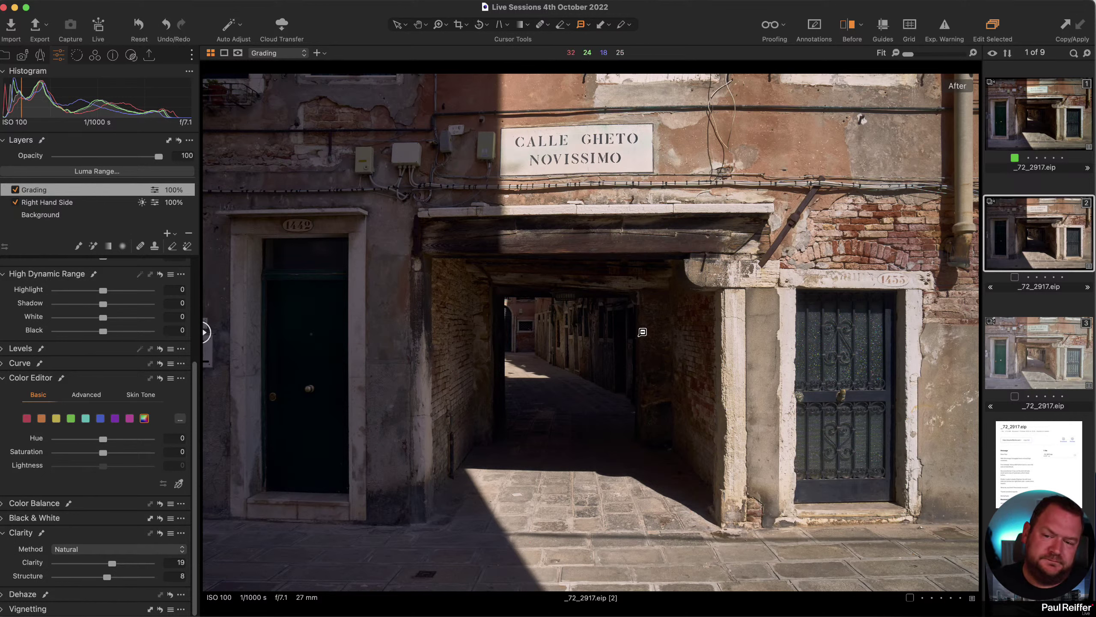
- Set the Grading layer's Dehaze amount to 17, keeping its shadow tone on Auto
click(4, 594)
drag(102, 575, 109, 581)
click(182, 589)
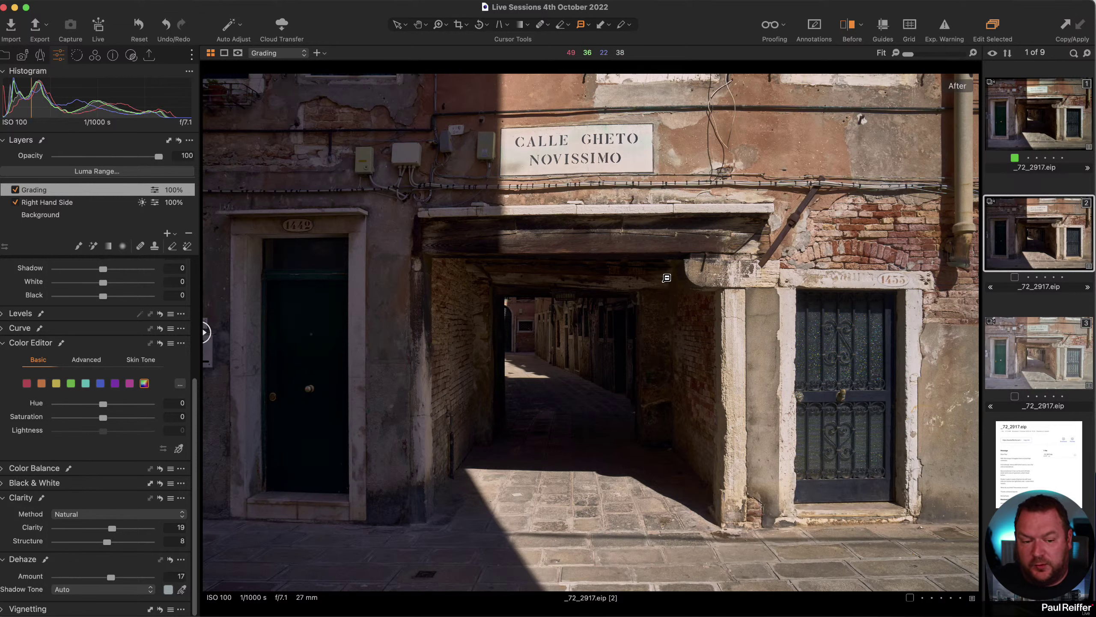
- Review the Background layer's exposure, high dynamic range, white balance and color settings
click(47, 215)
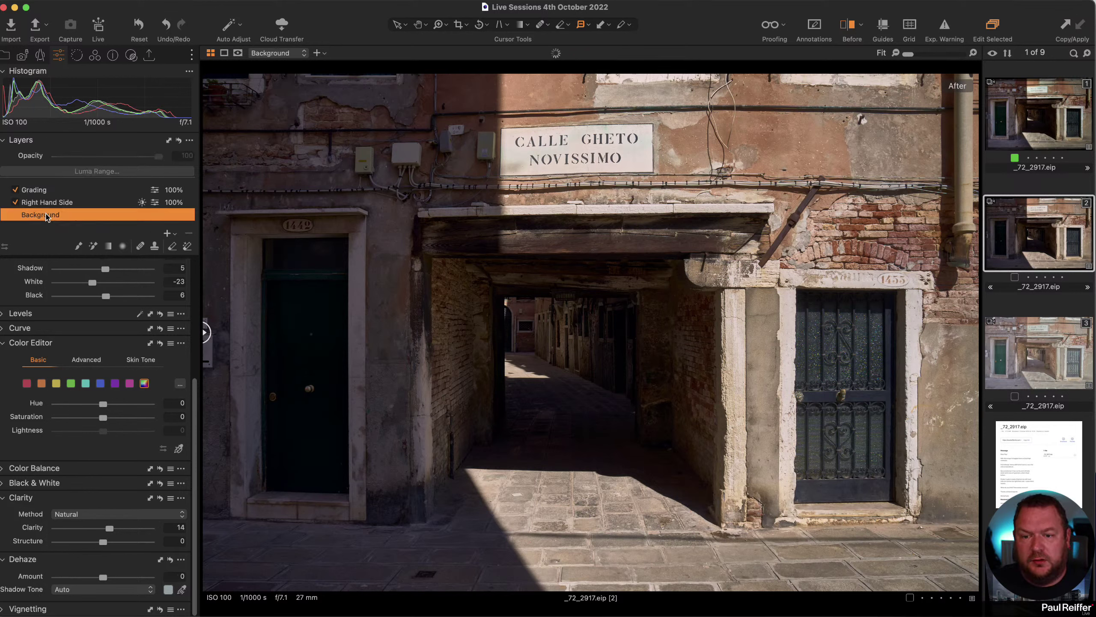
scroll(106, 304, up, 5)
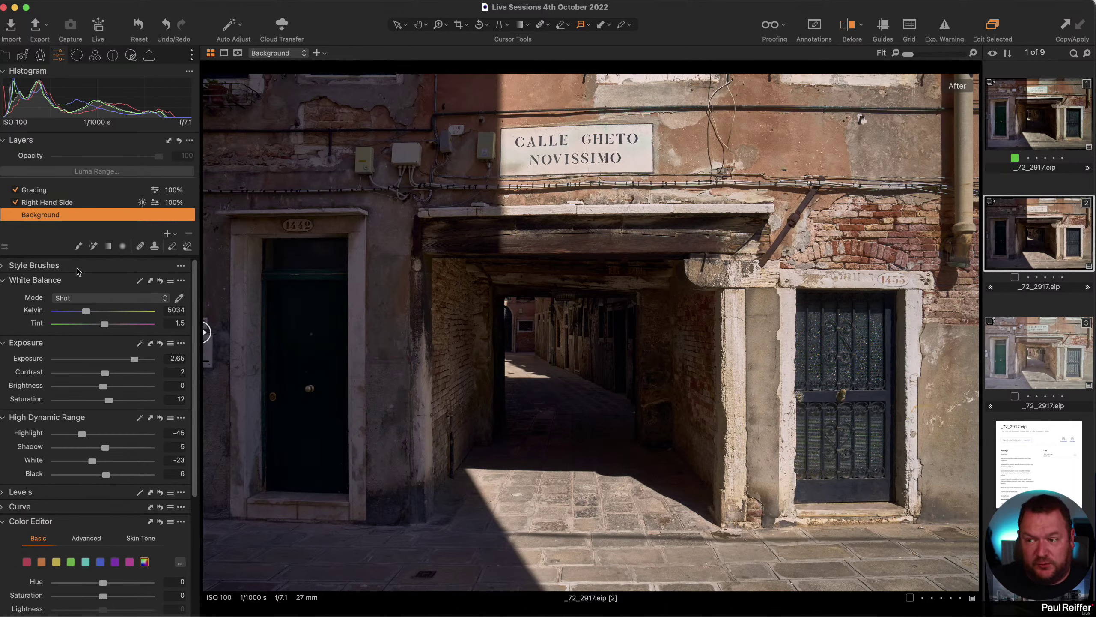
click(95, 55)
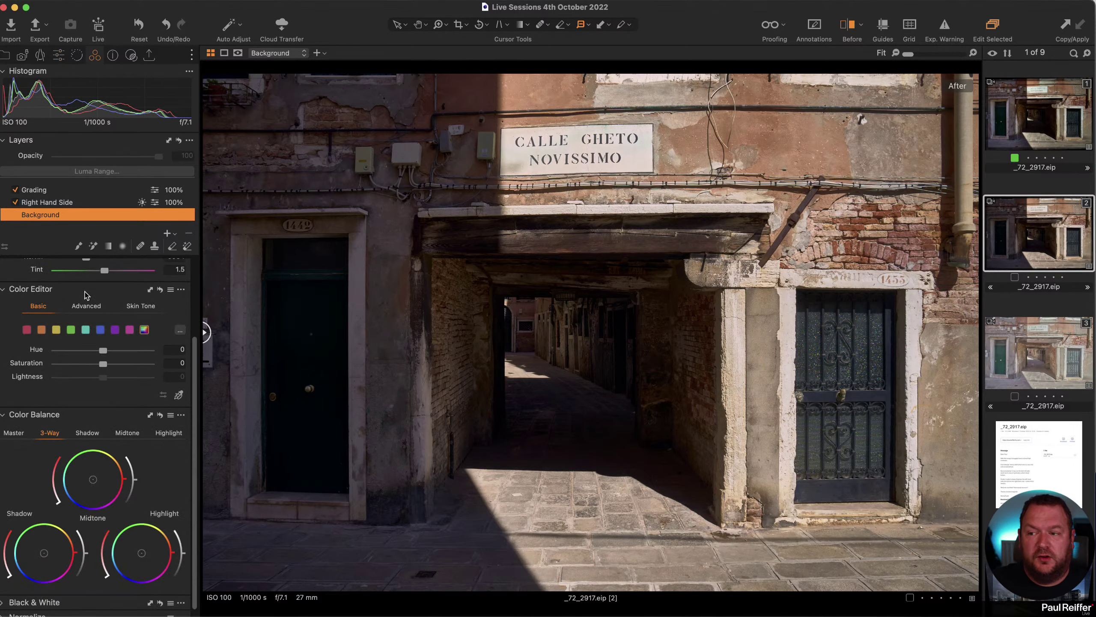
scroll(90, 287, up, 3)
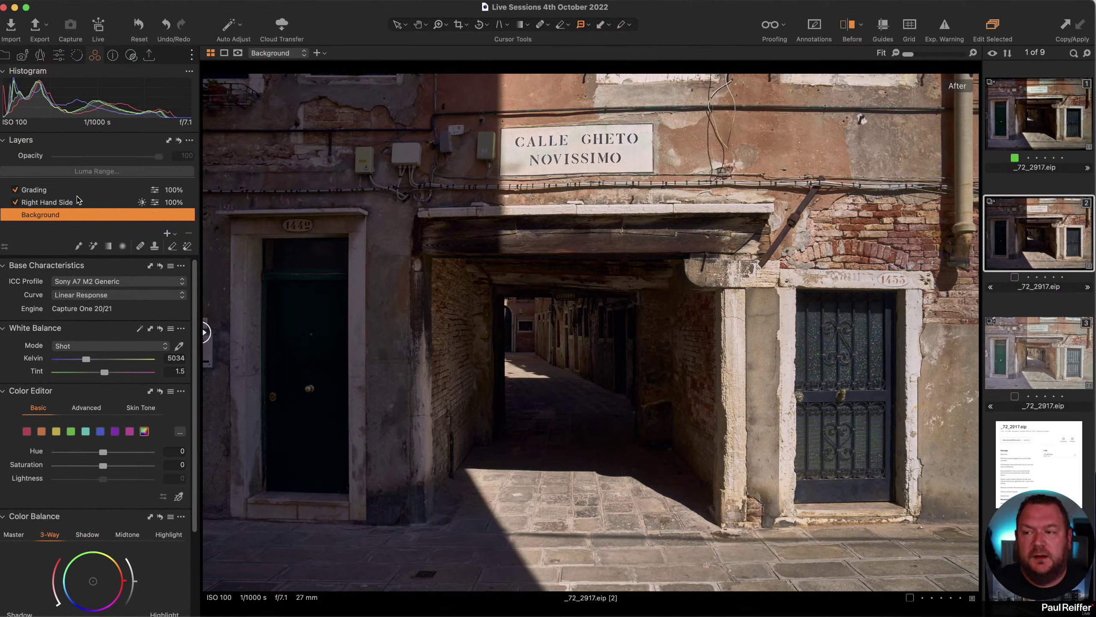
- Examine the Right Hand Side layer's mask and its exposure adjustments, and hide the mask again
click(63, 206)
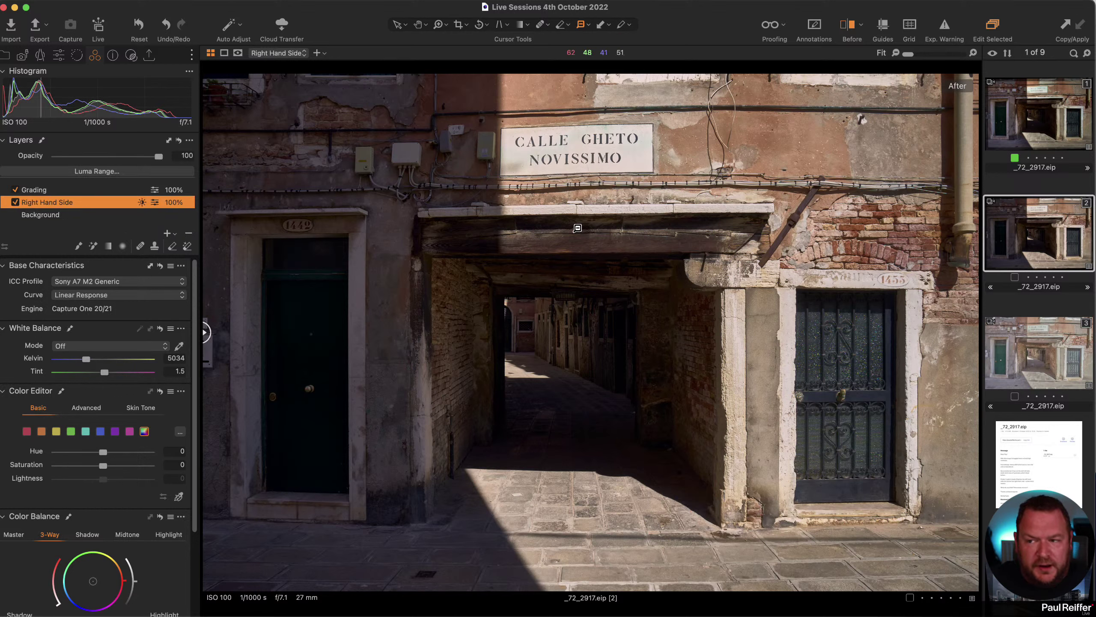
key(m)
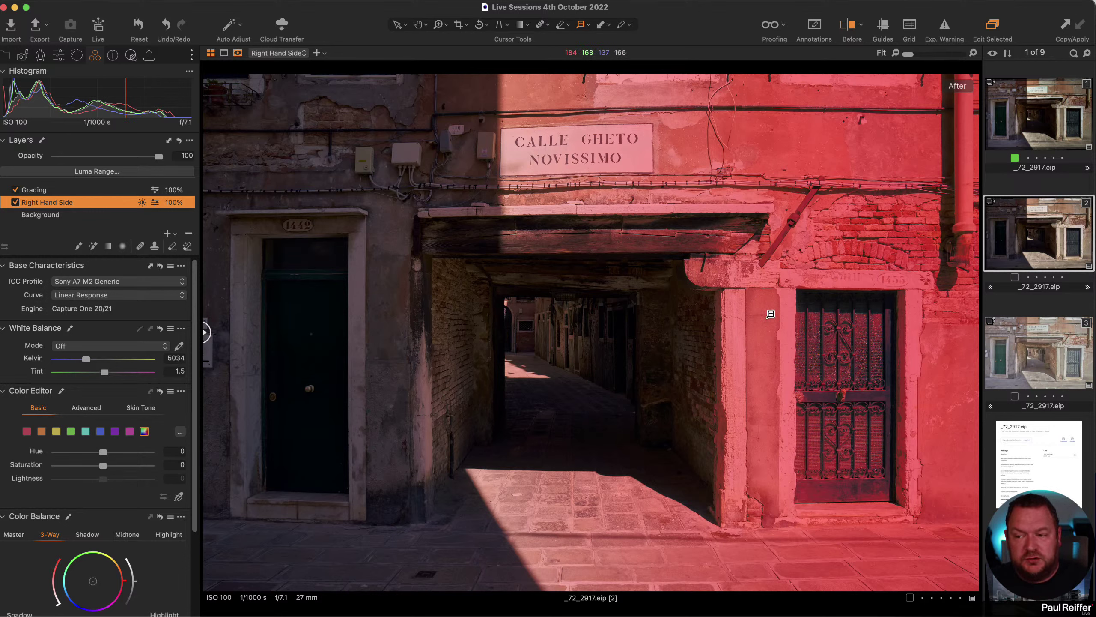
click(59, 55)
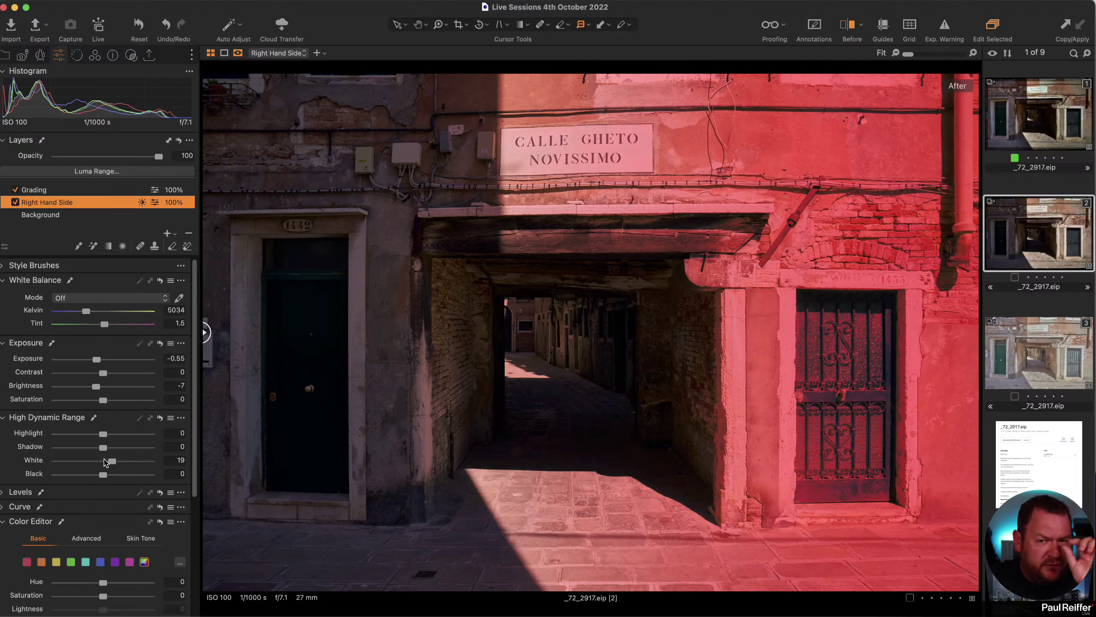
key(m)
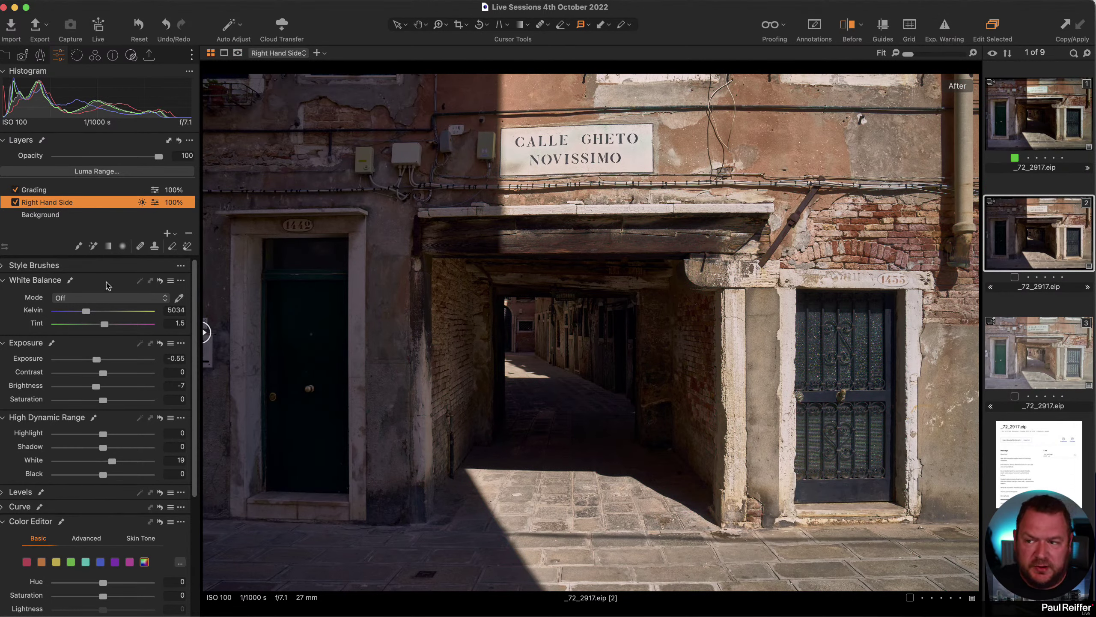
- Compare the photo with the Grading and Right Hand Side layers off and on again, and return to the Grading layer's settings
click(100, 190)
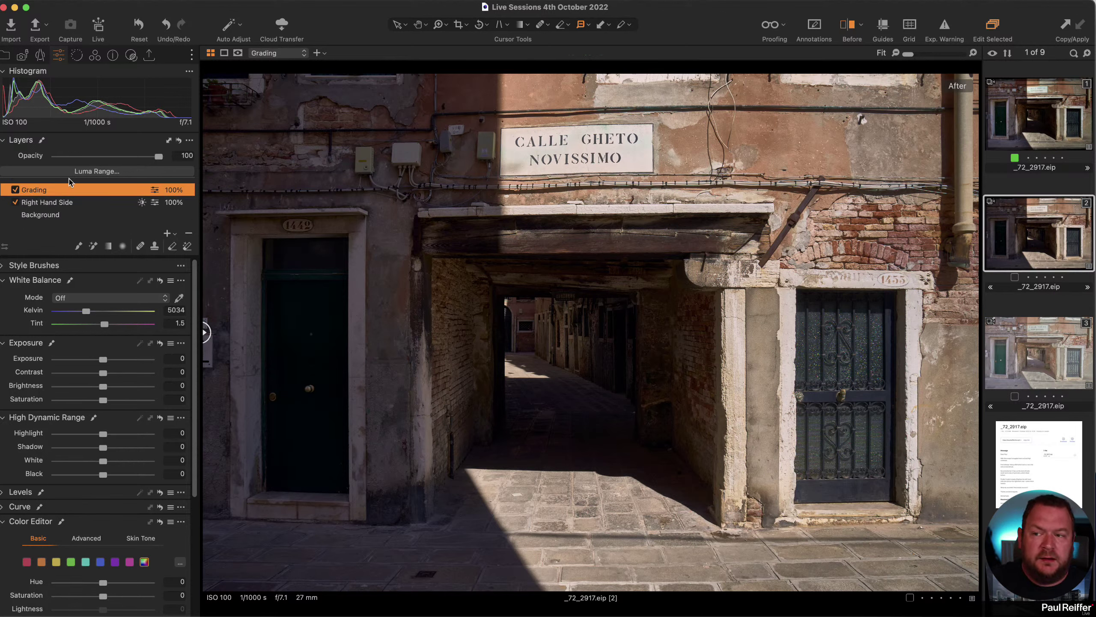
click(16, 190)
click(16, 202)
click(41, 214)
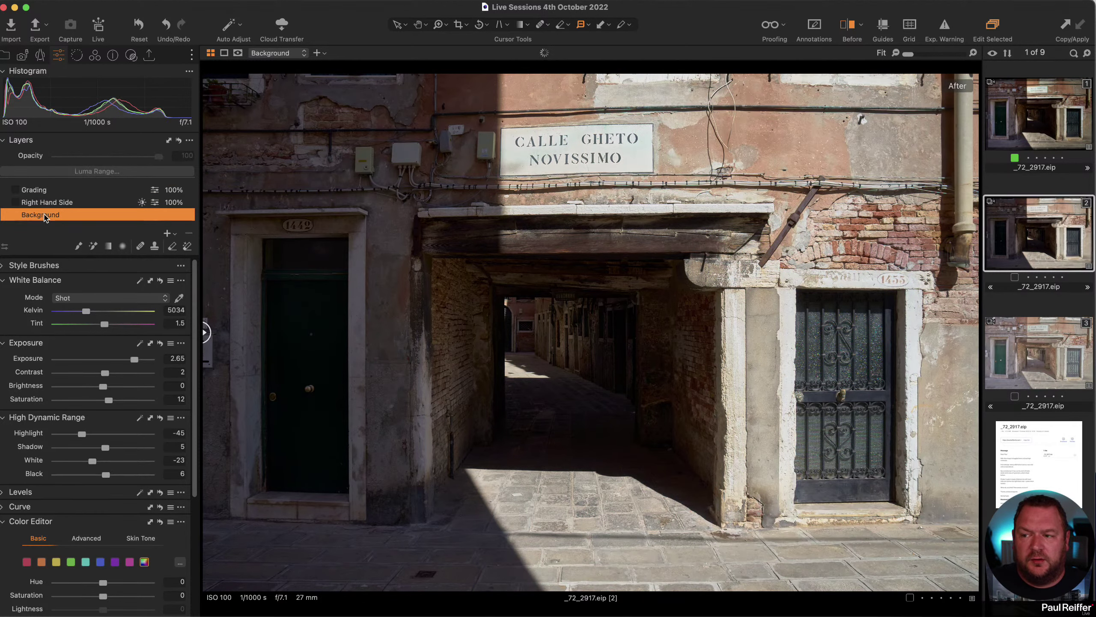
click(15, 202)
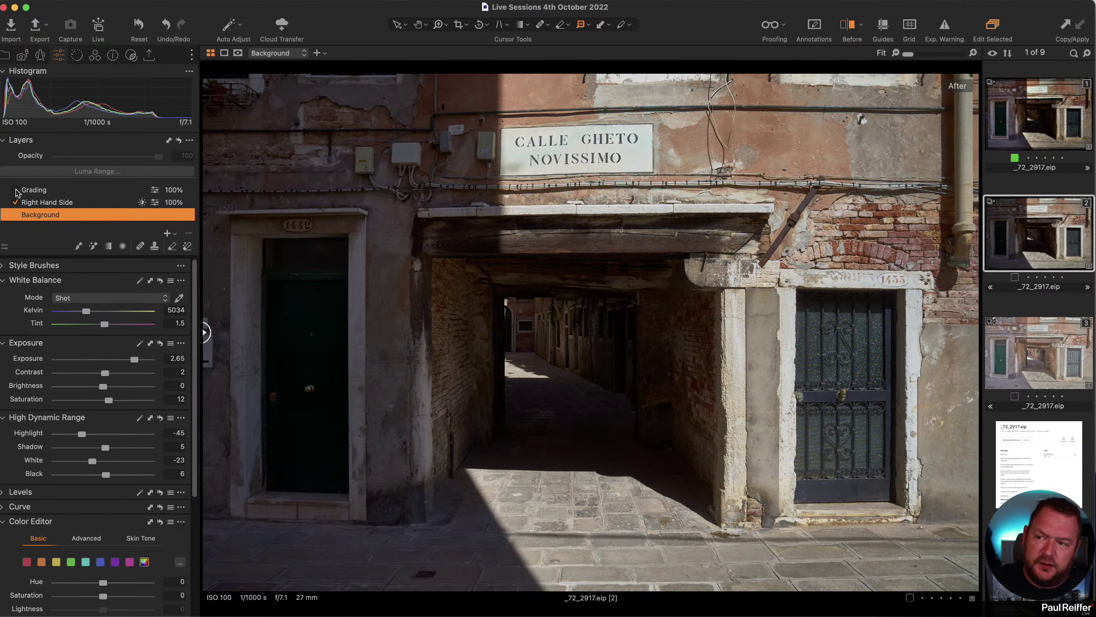
click(16, 190)
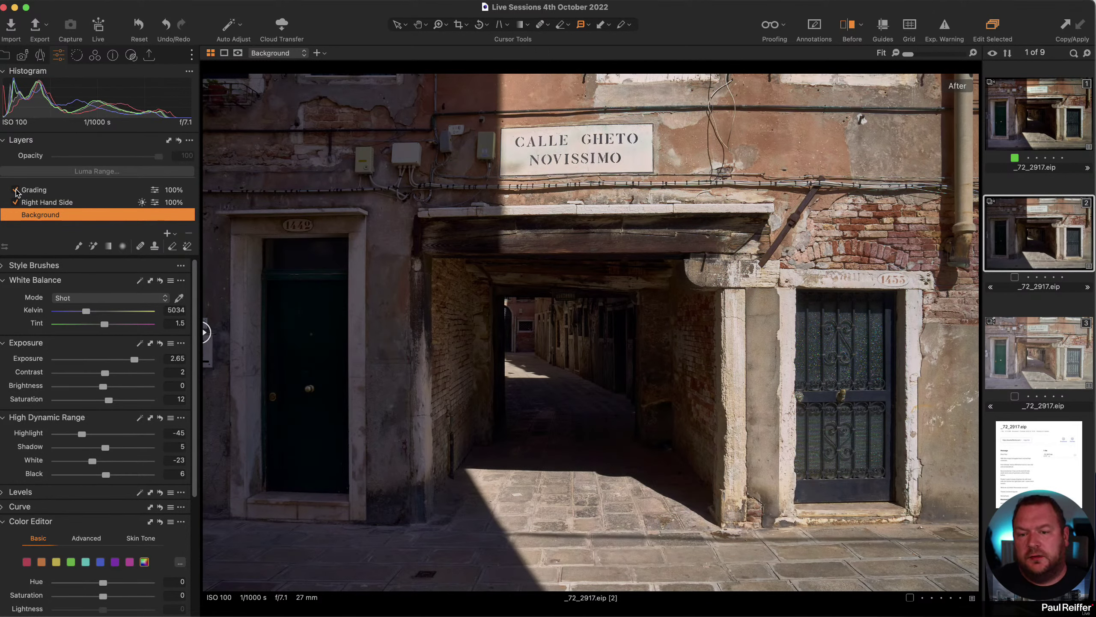
click(54, 193)
scroll(100, 502, down, 5)
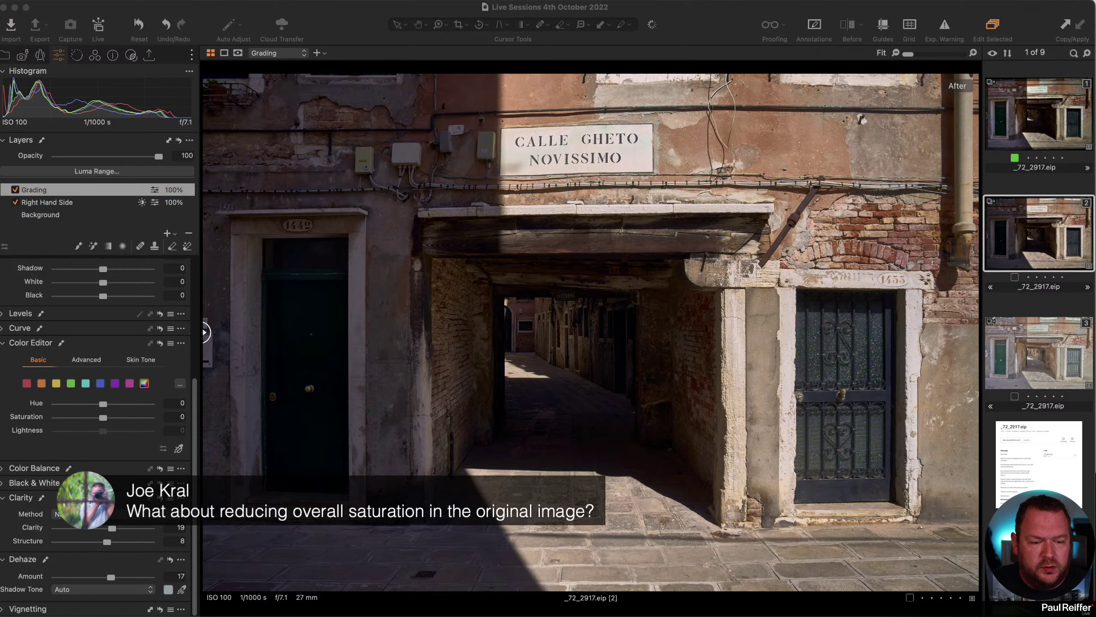
- Try Saturation -12 on the first variant's Basic Edits layer and compare it with the second variant
click(1031, 145)
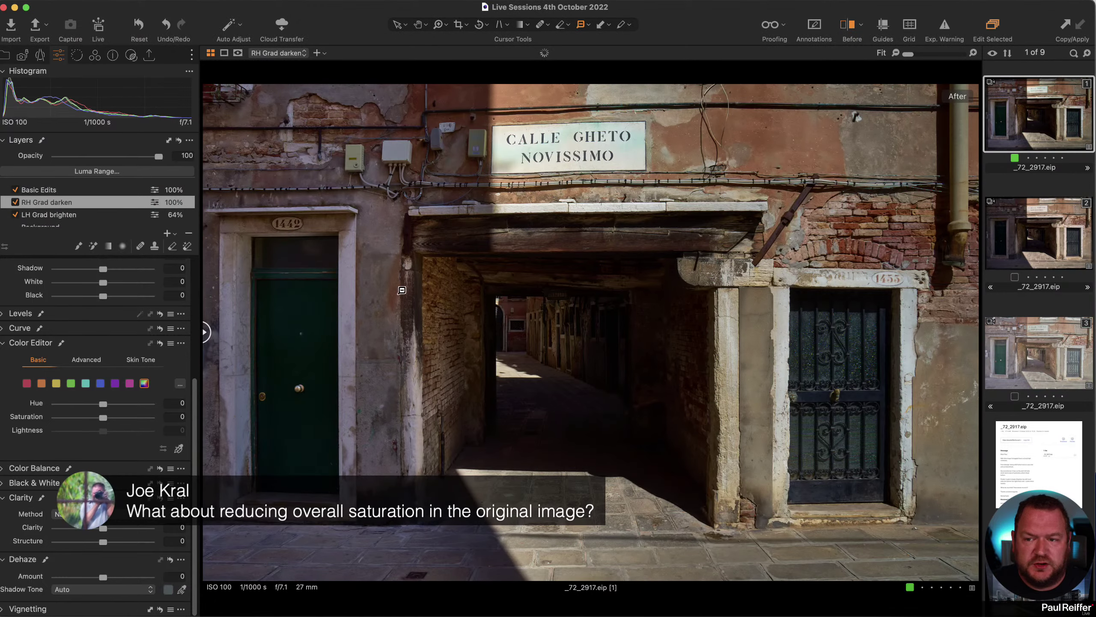
click(58, 190)
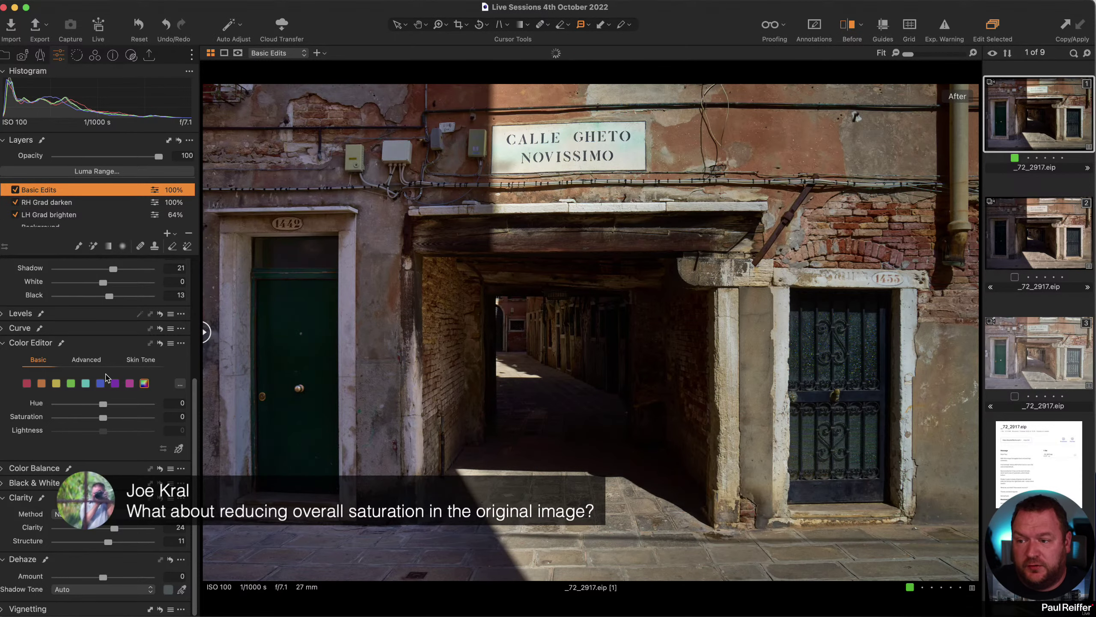
scroll(108, 376, up, 5)
scroll(115, 359, up, 1)
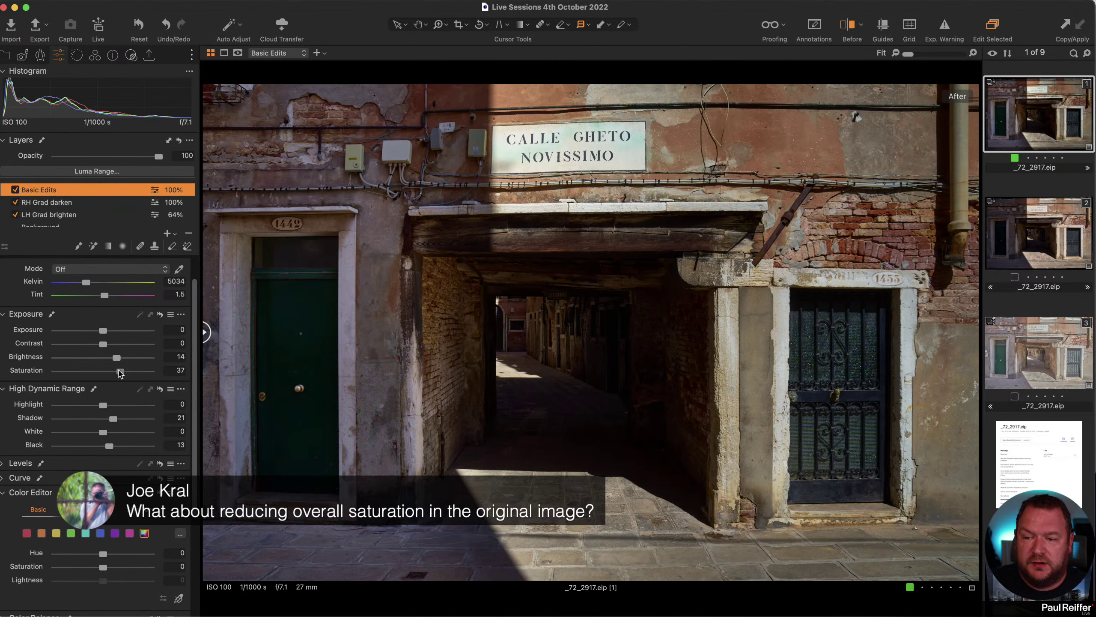
drag(120, 373, 98, 376)
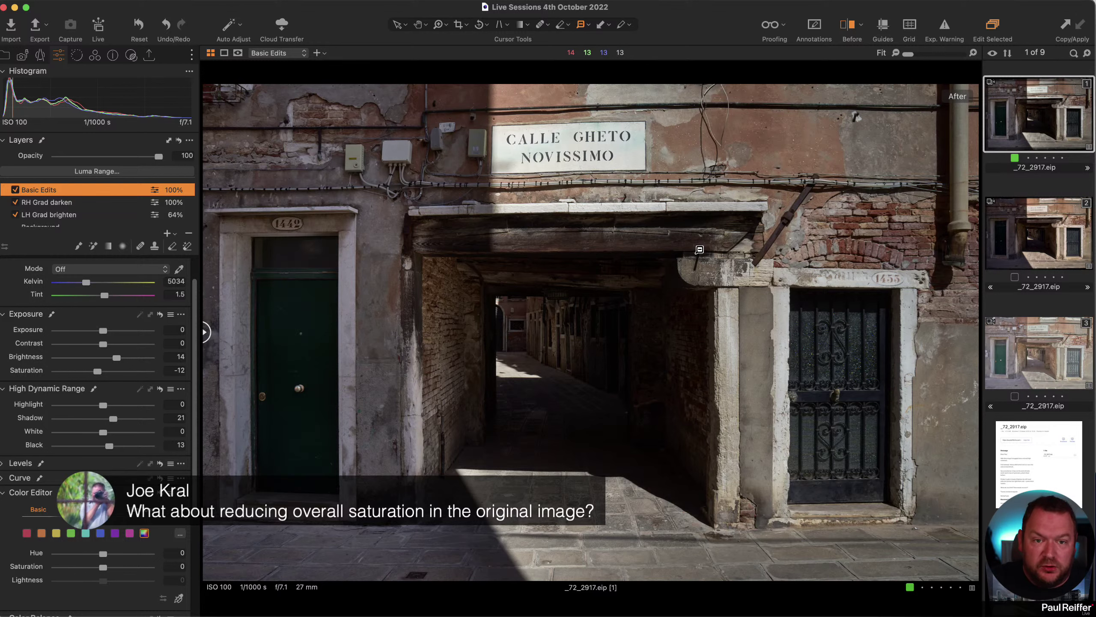
click(1038, 233)
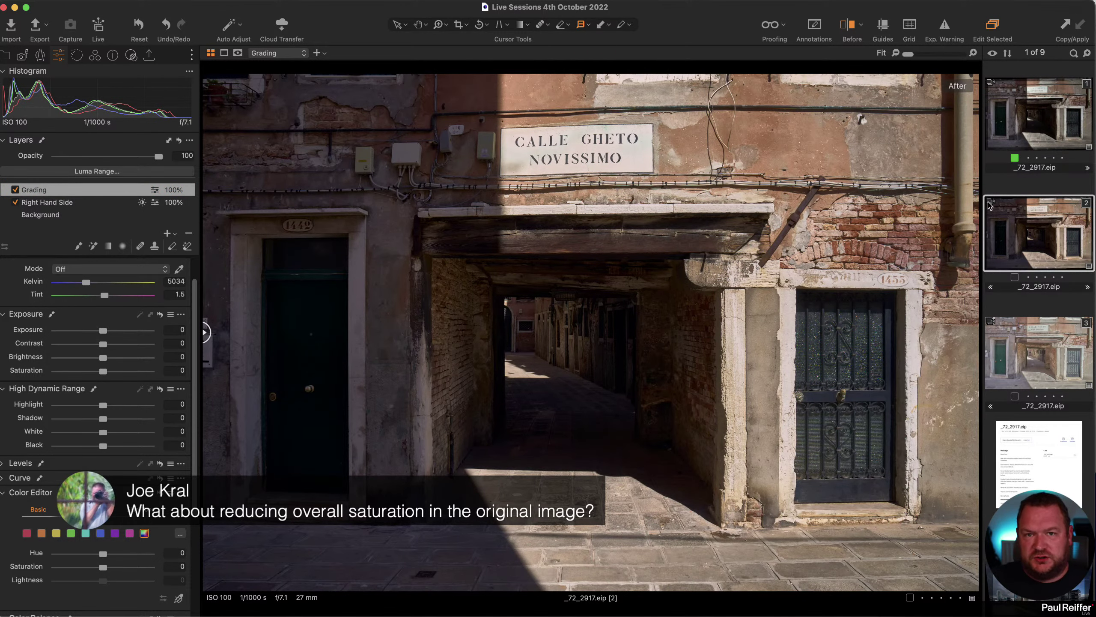
click(1038, 115)
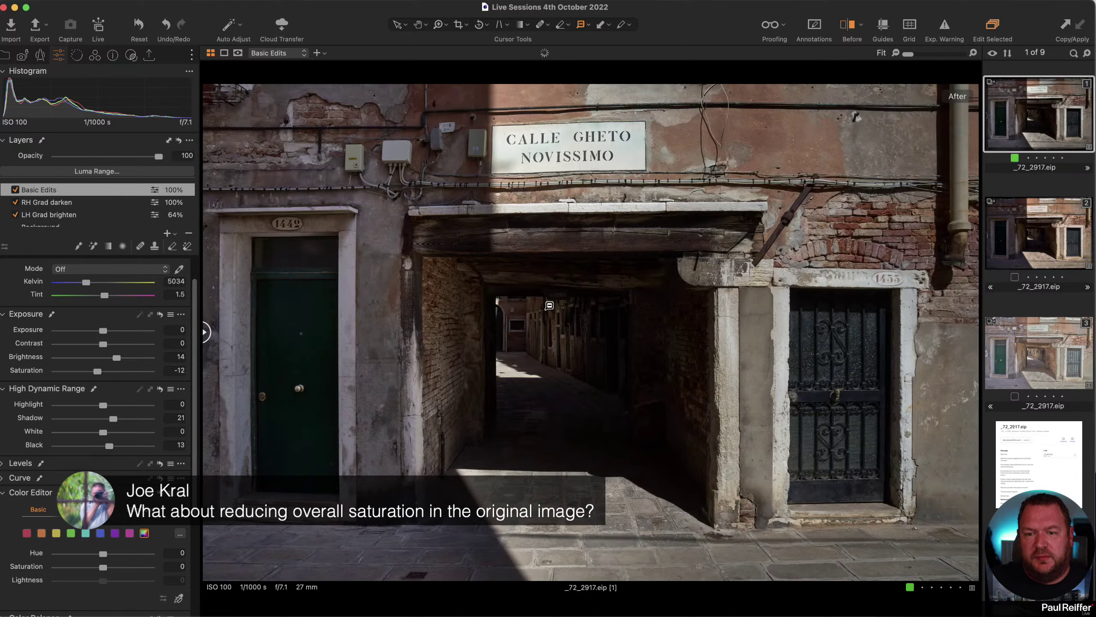
- Raise the Basic Edits layer's Saturation to 36, reset it to 0 for comparison, and finish with 38
drag(98, 370, 120, 372)
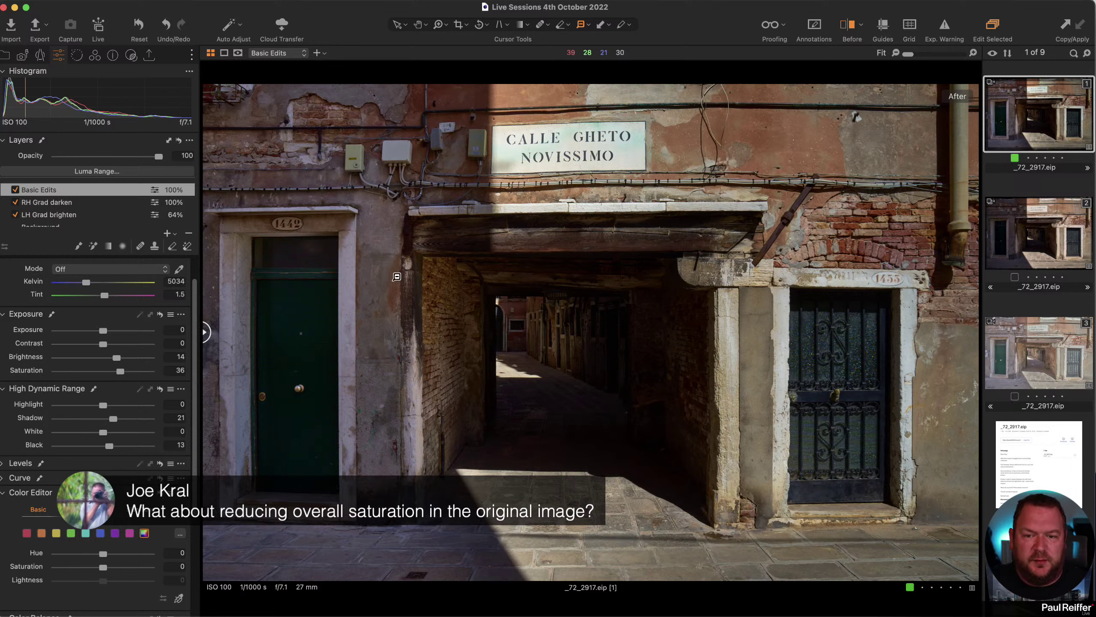
double_click(120, 372)
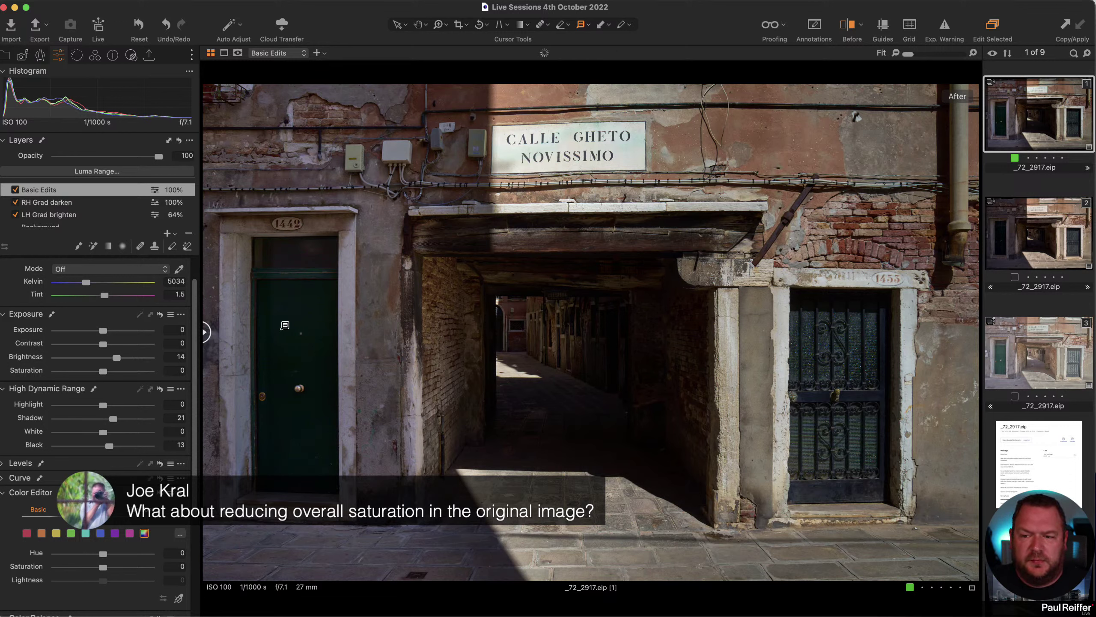
drag(109, 372, 122, 374)
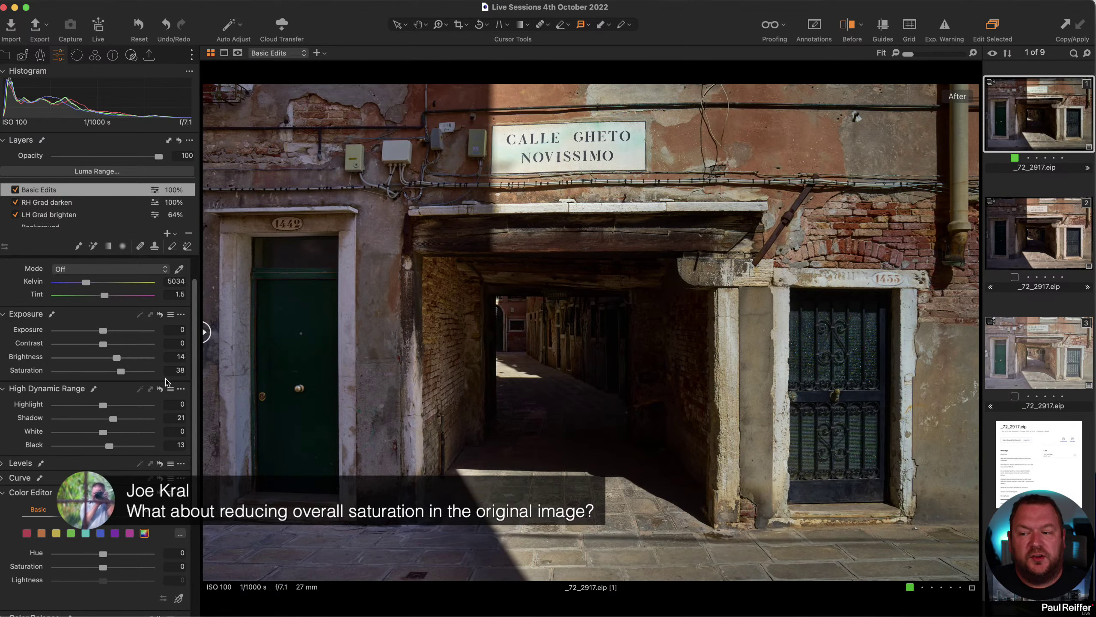
- Return to the second variant and show the Grading layer's 3-Way Color Balance wheels
click(1056, 259)
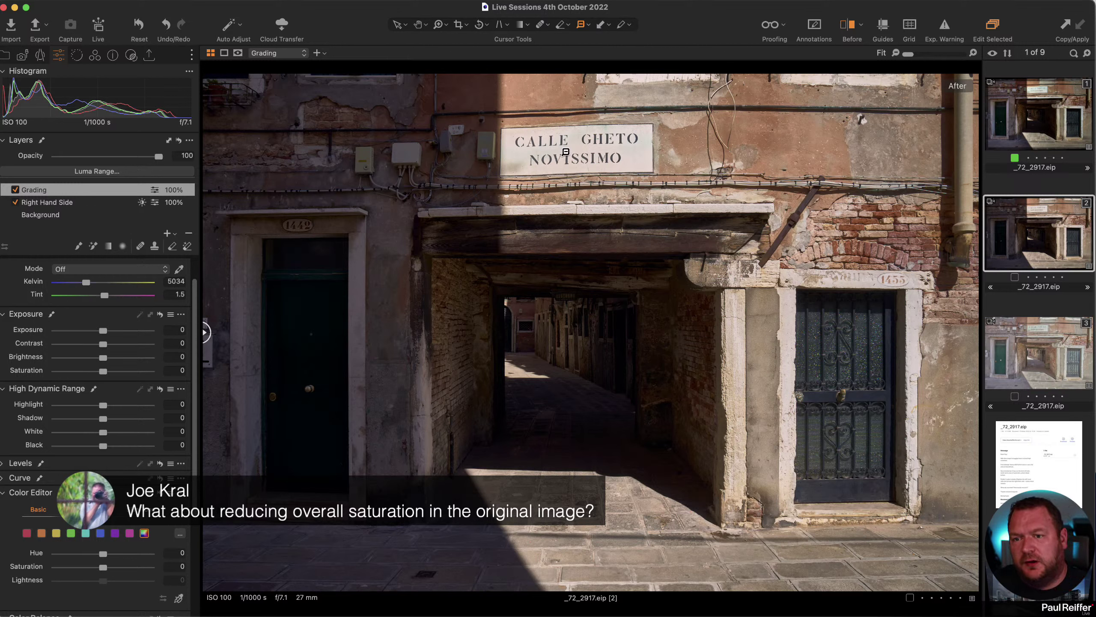
key(v)
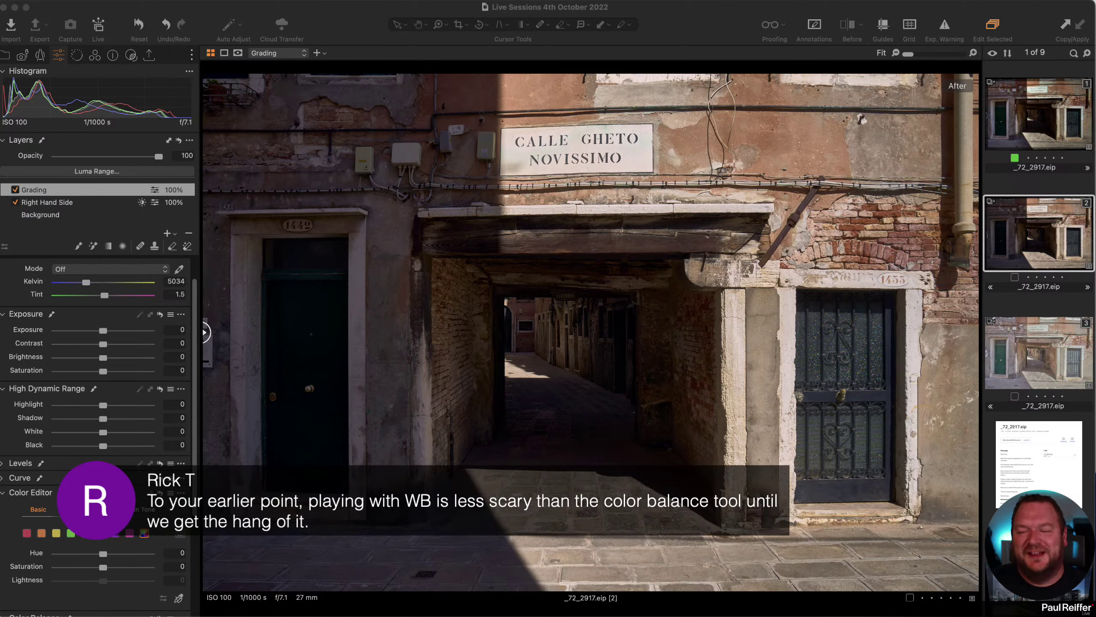
click(95, 54)
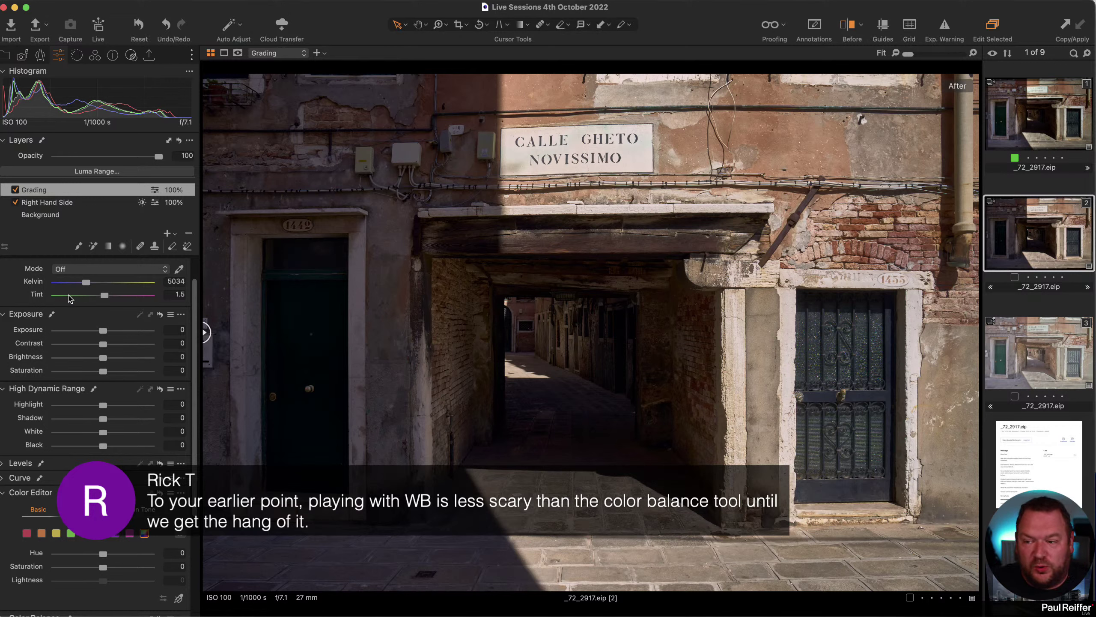
scroll(37, 301, down, 5)
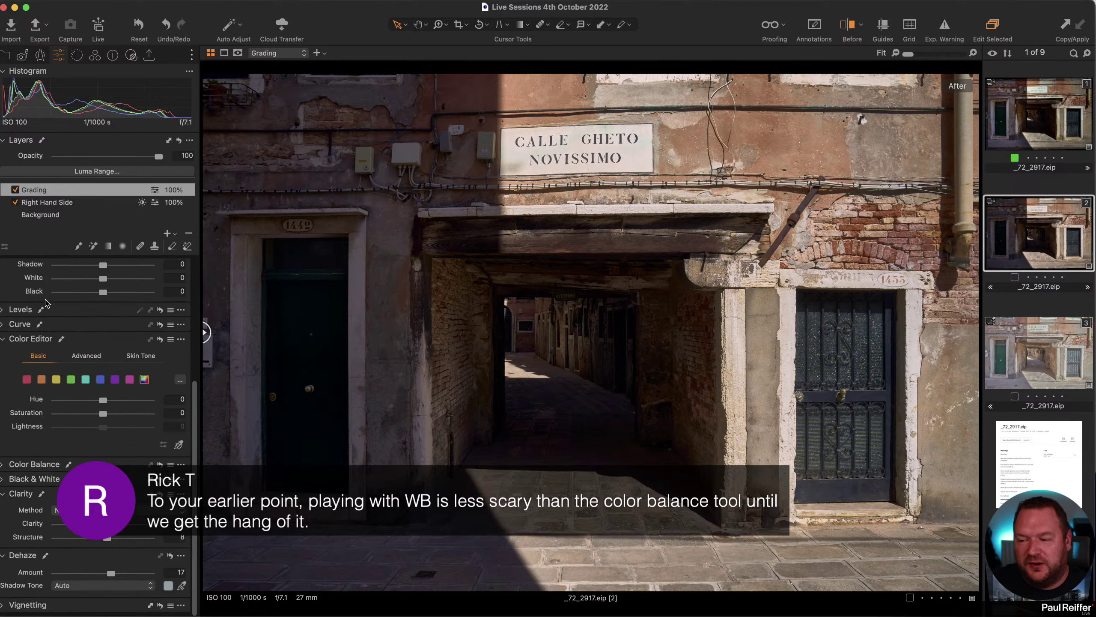
click(4, 469)
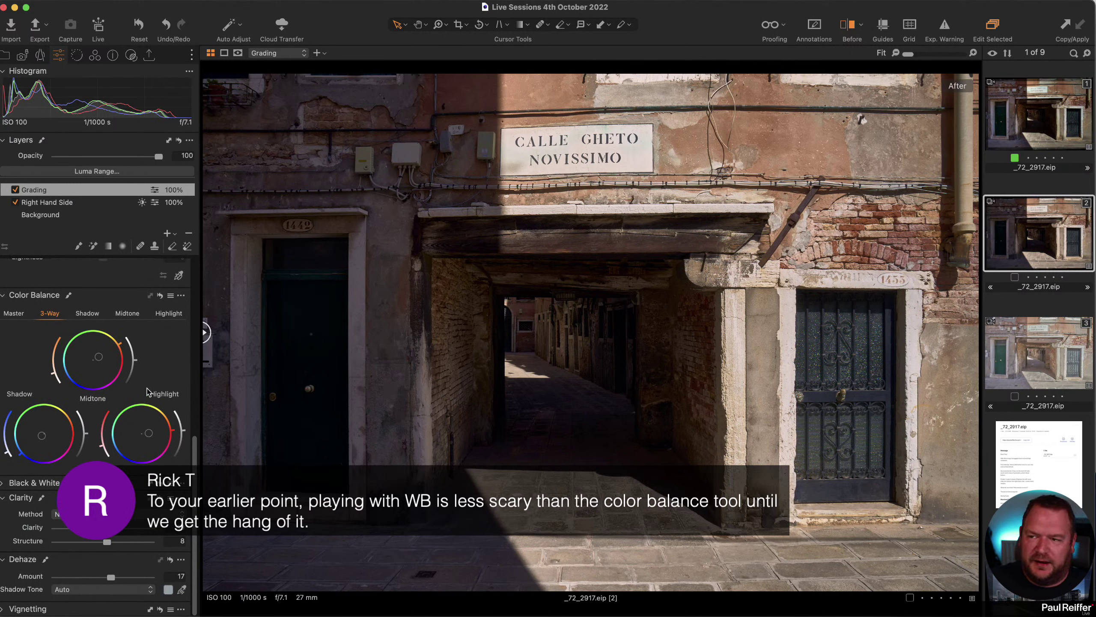
- Show the Landscapes styles of the ELEVATION pack among the custom styles
click(131, 54)
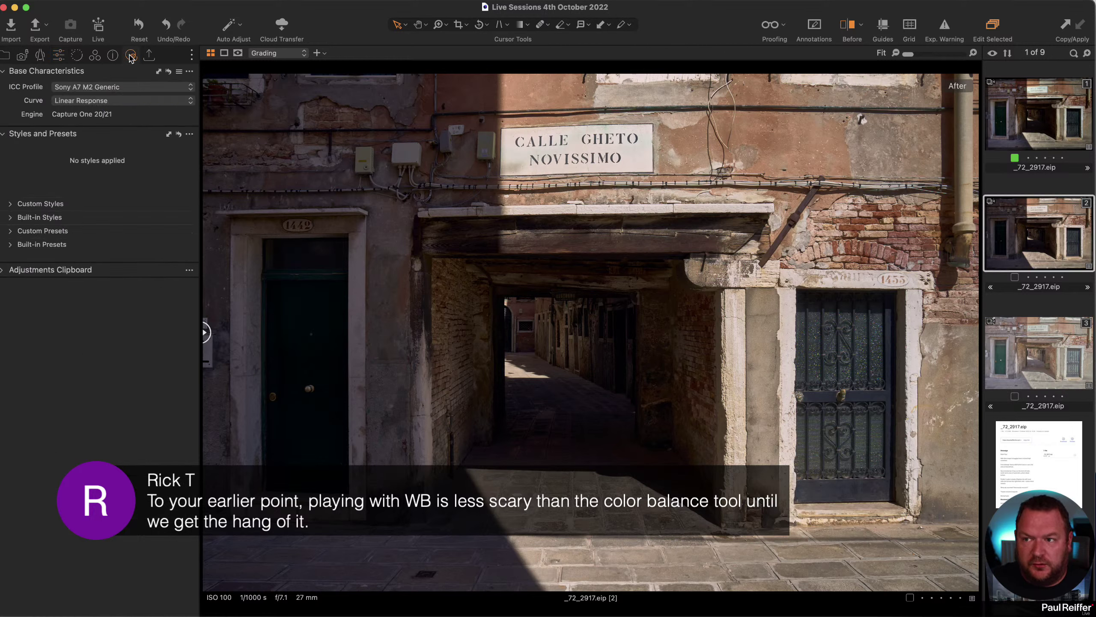
click(10, 204)
click(20, 217)
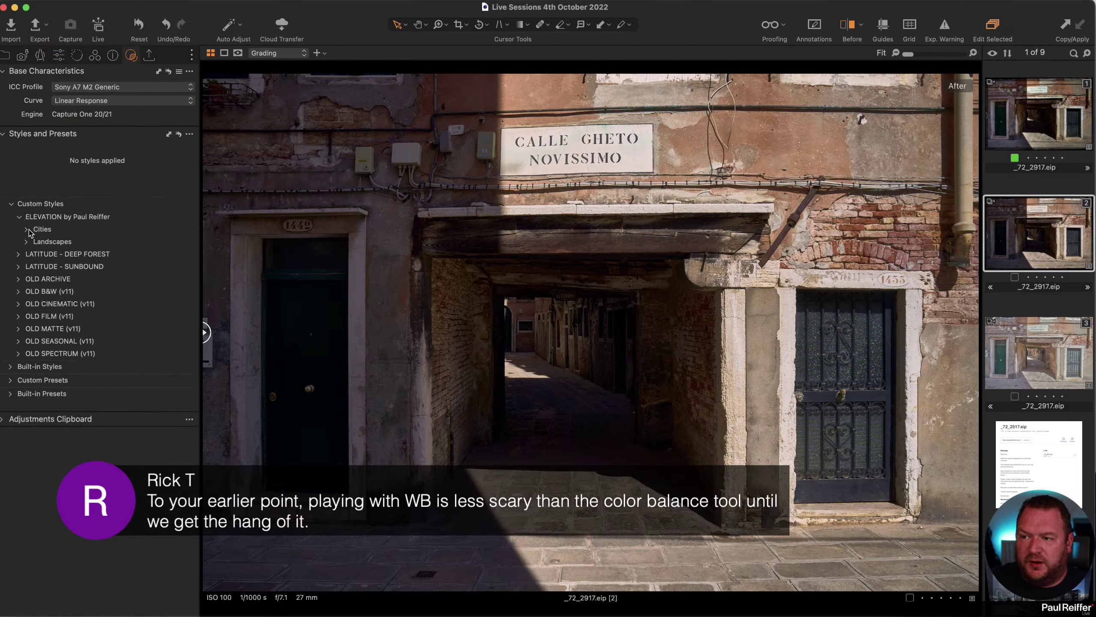
click(26, 241)
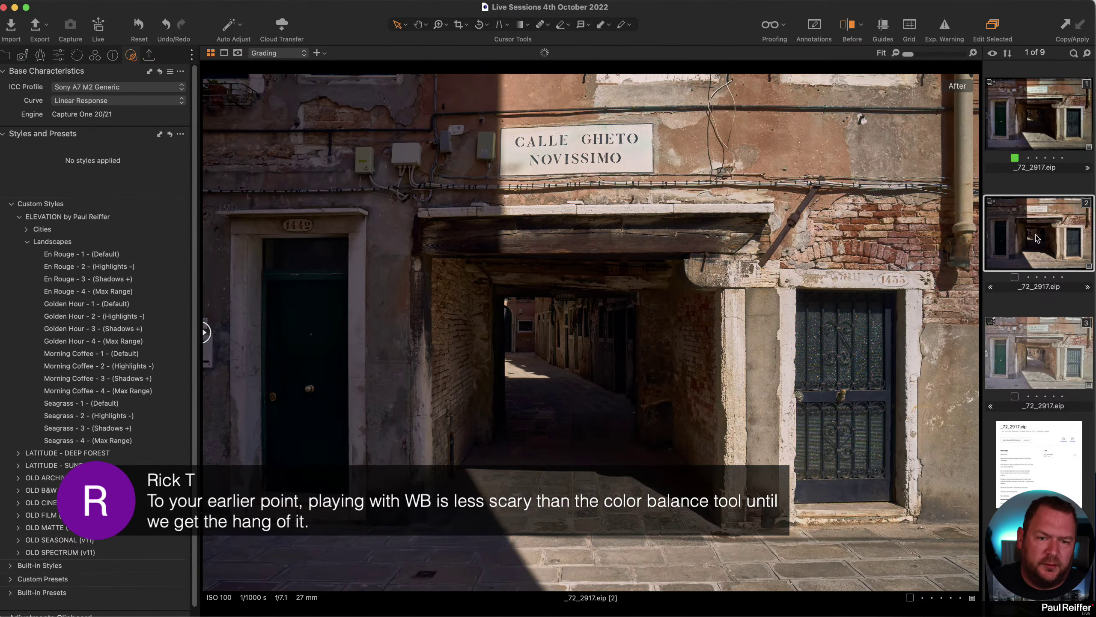
- Create a new variant of the photo and apply the Golden Hour - 3 (Shadows +) style to it on a new layer
right_click(1047, 233)
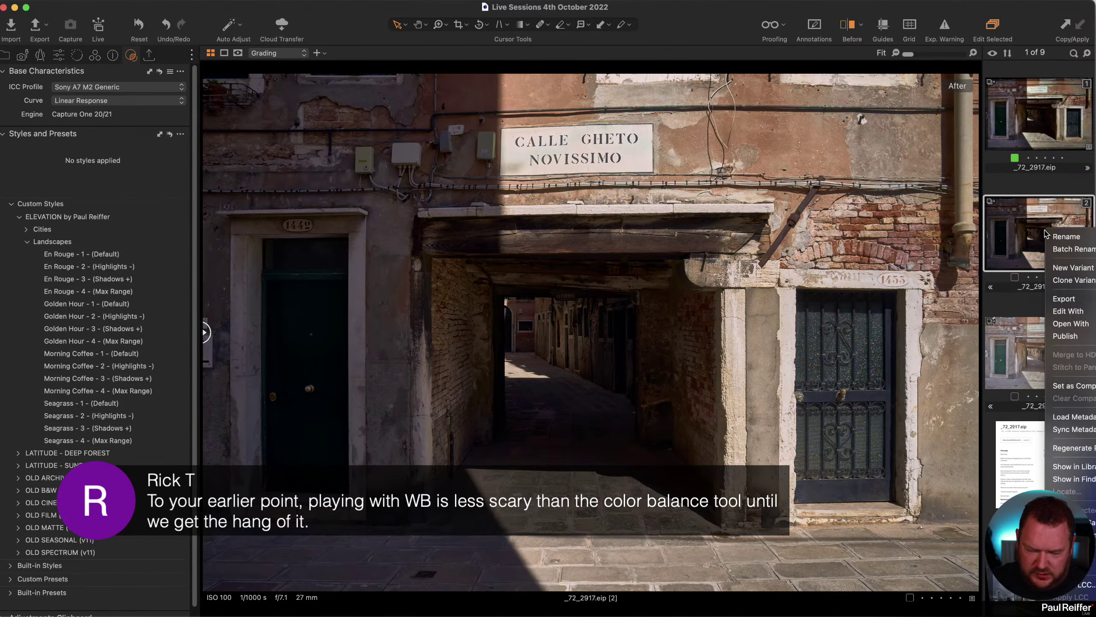
click(1075, 268)
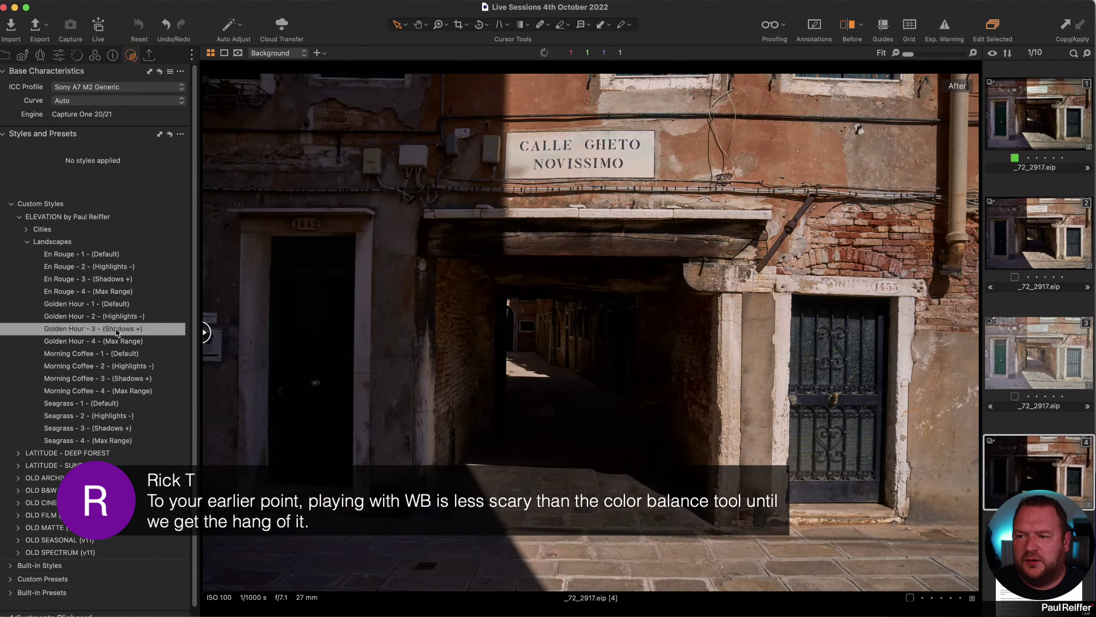
right_click(115, 328)
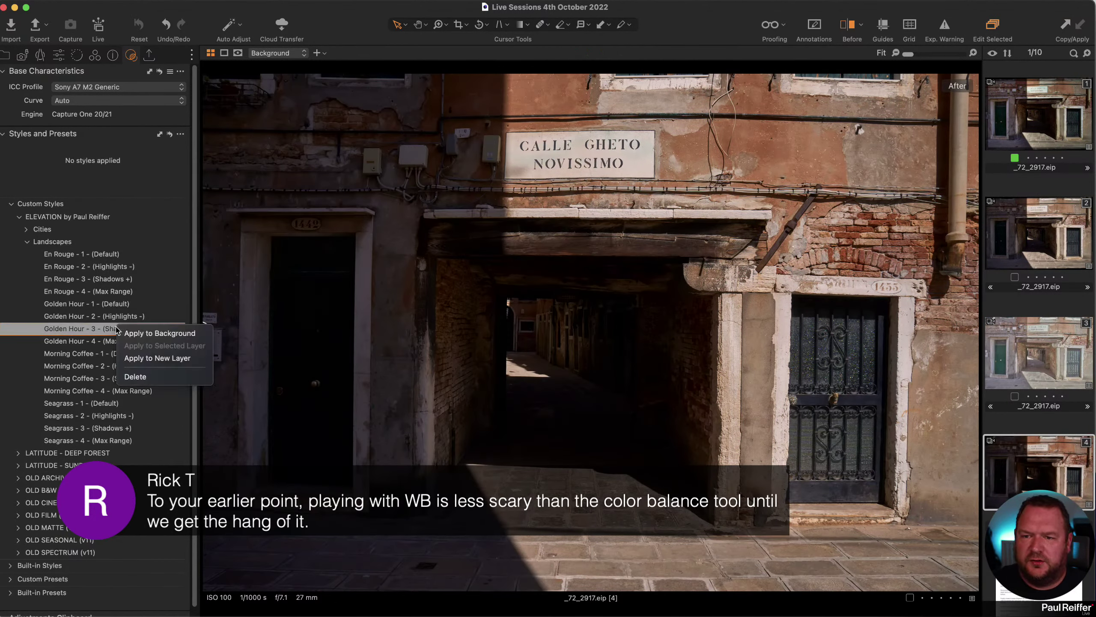
click(175, 358)
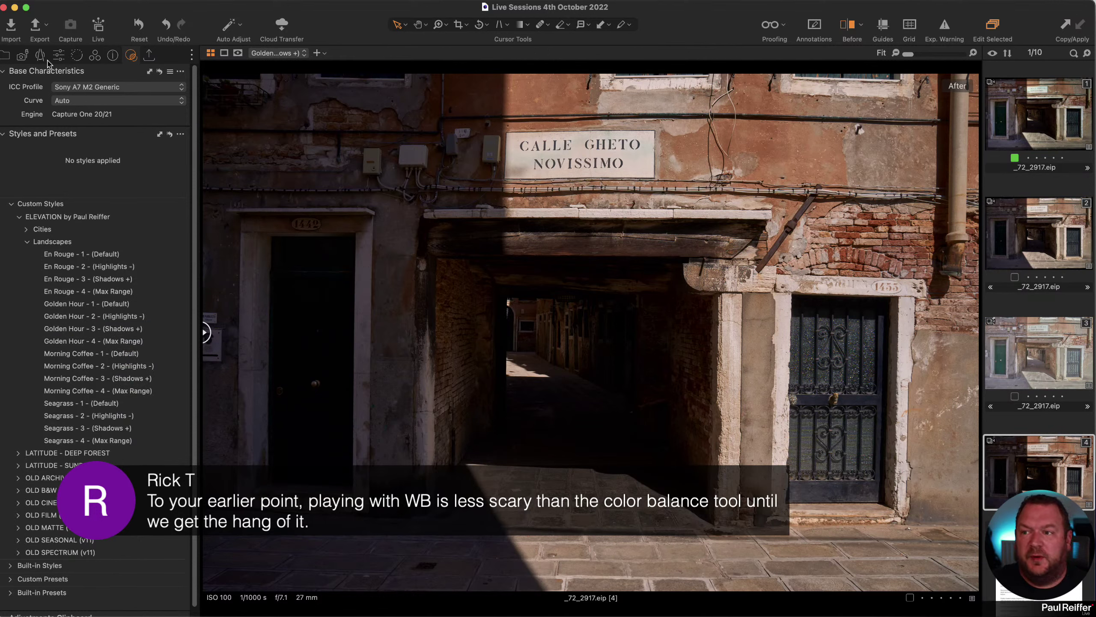
- Show the Golden Hour layer's Color Balance wheels, and return to the second variant of the alley photo
click(97, 57)
scroll(80, 321, down, 2)
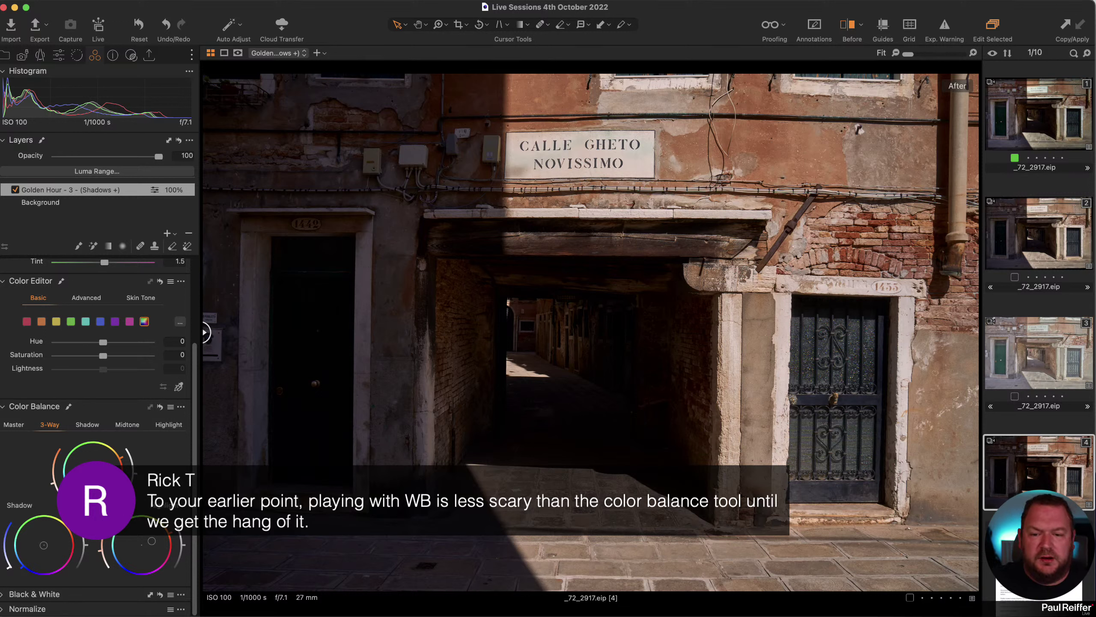
click(1061, 251)
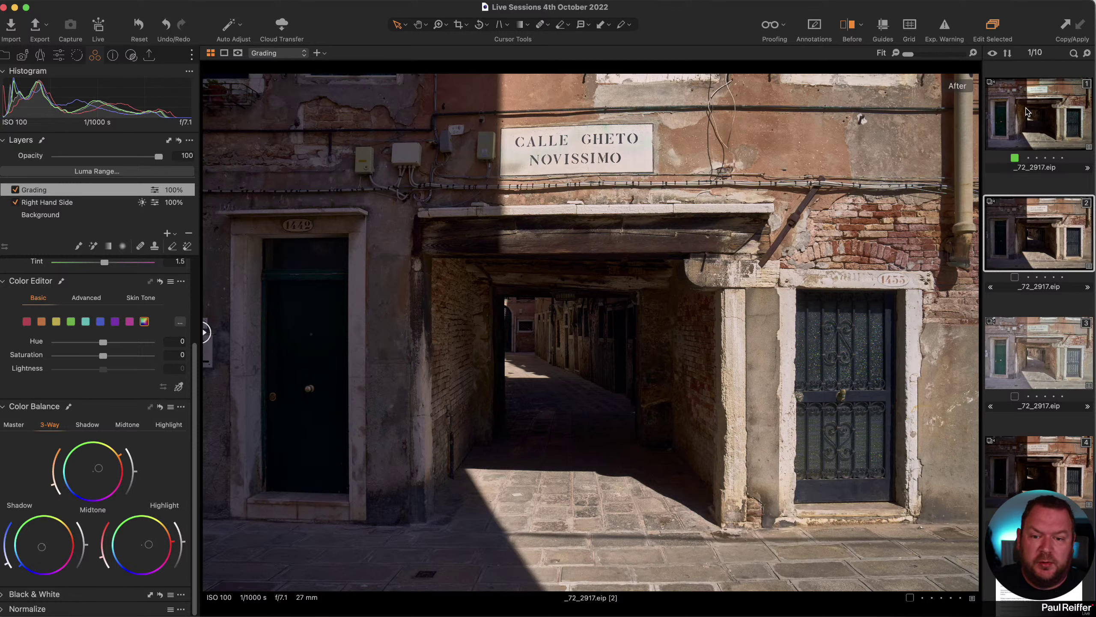
- Open the second user collection in the library and activate the Pan tool for its waterfall photo
click(5, 54)
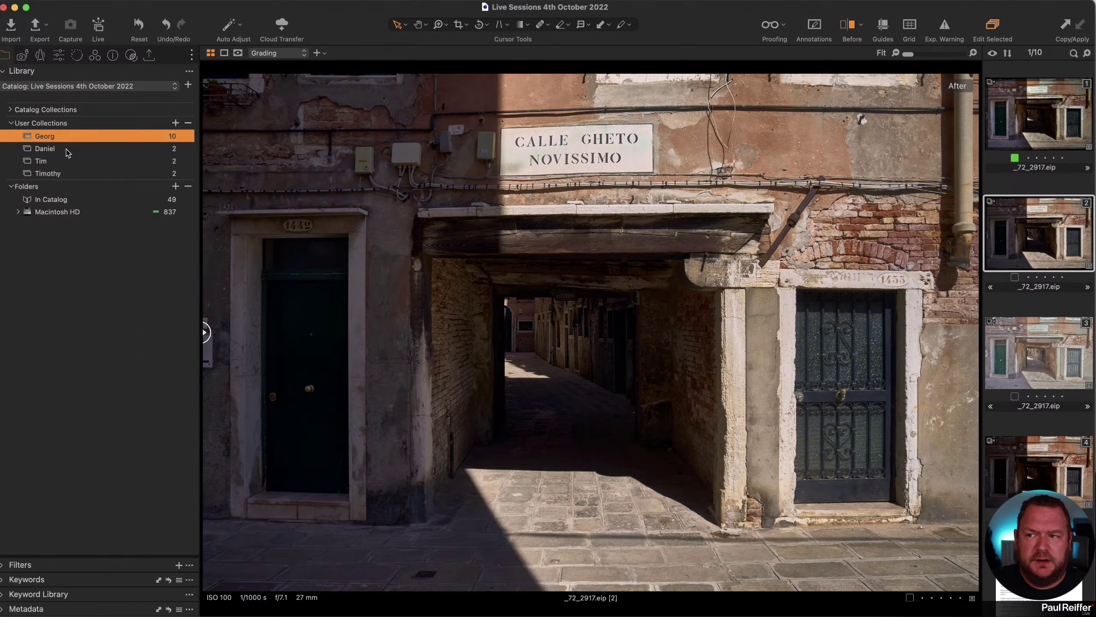
click(45, 149)
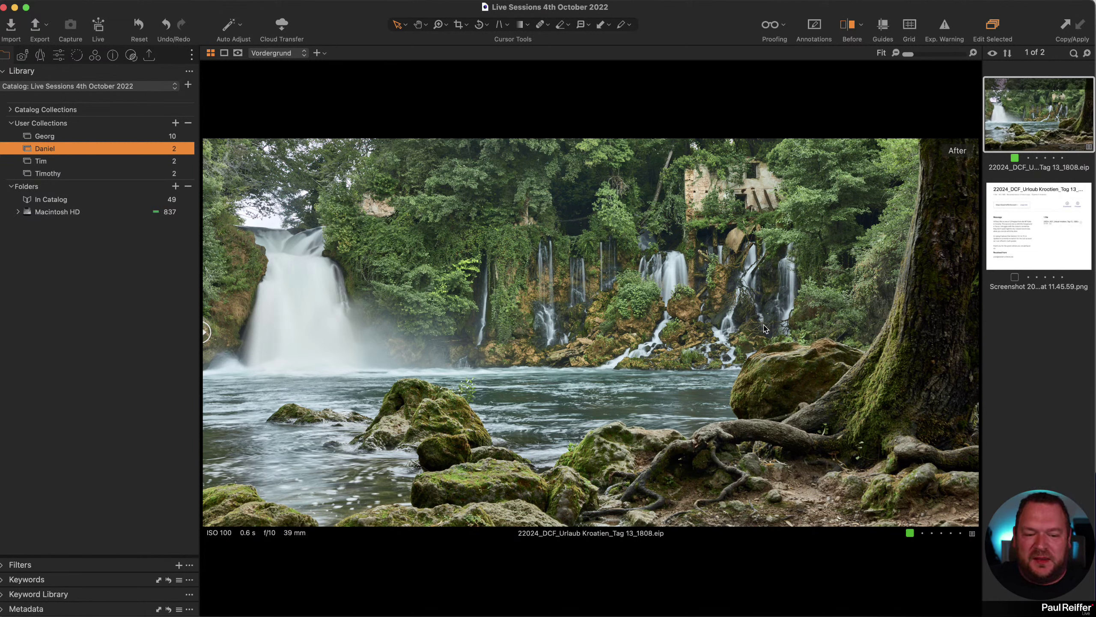
key(h)
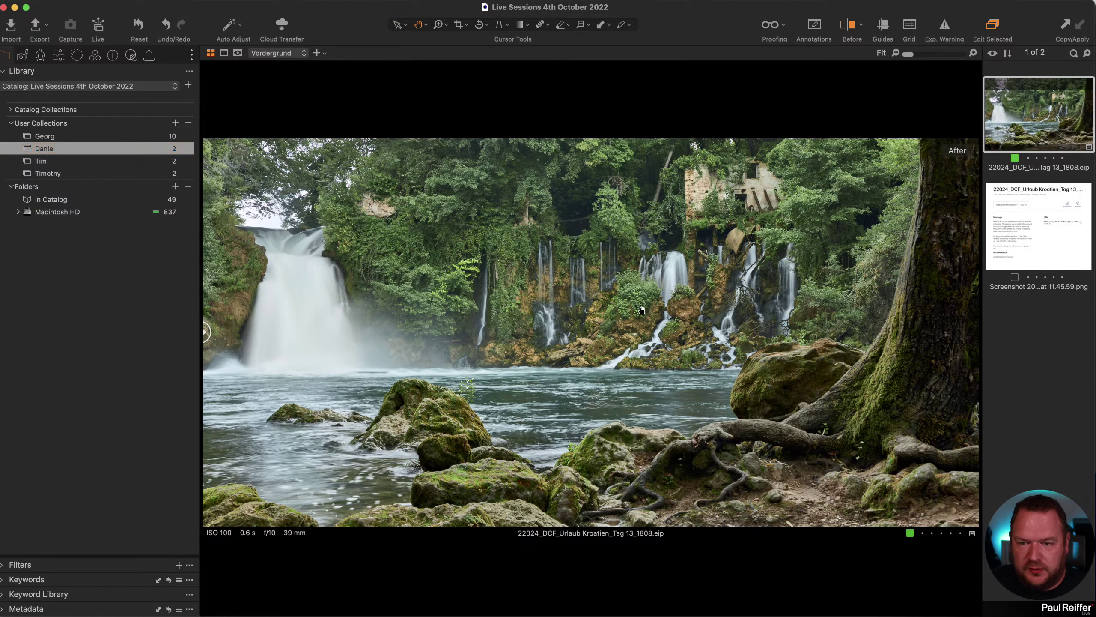
- Examine the small waterfalls, the river and the foreground tree roots at 100%, and return to the full photo
double_click(640, 310)
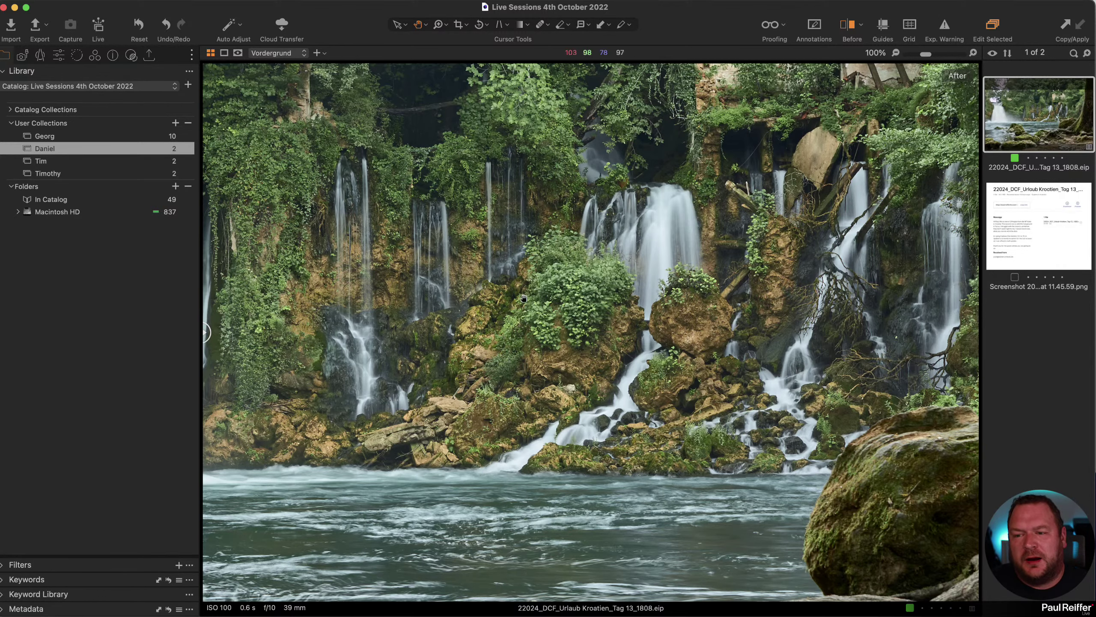
double_click(547, 289)
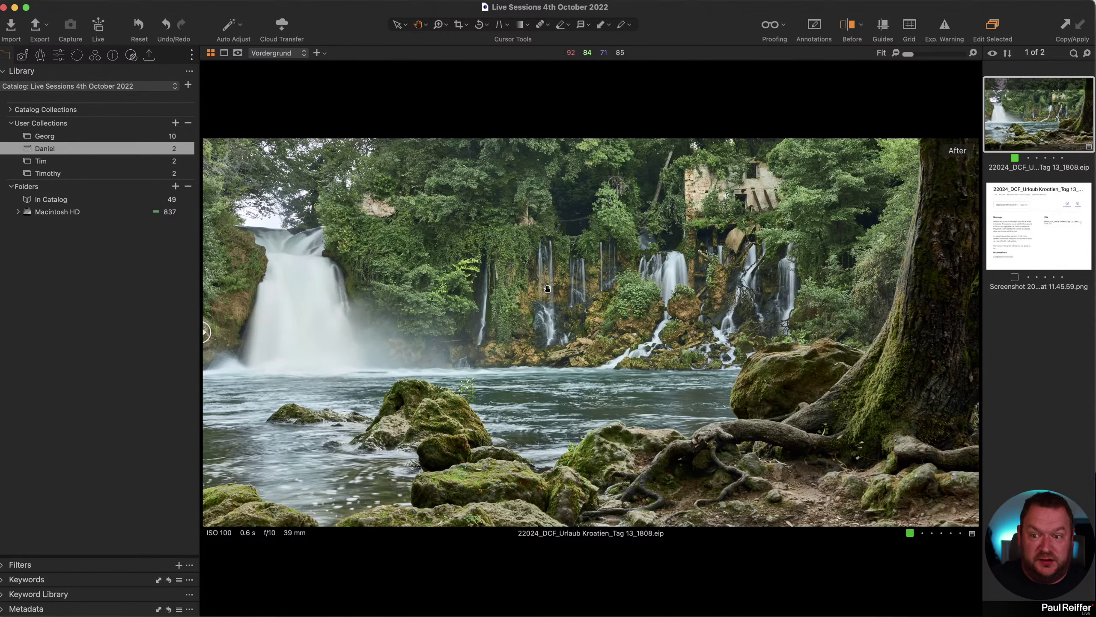
double_click(584, 260)
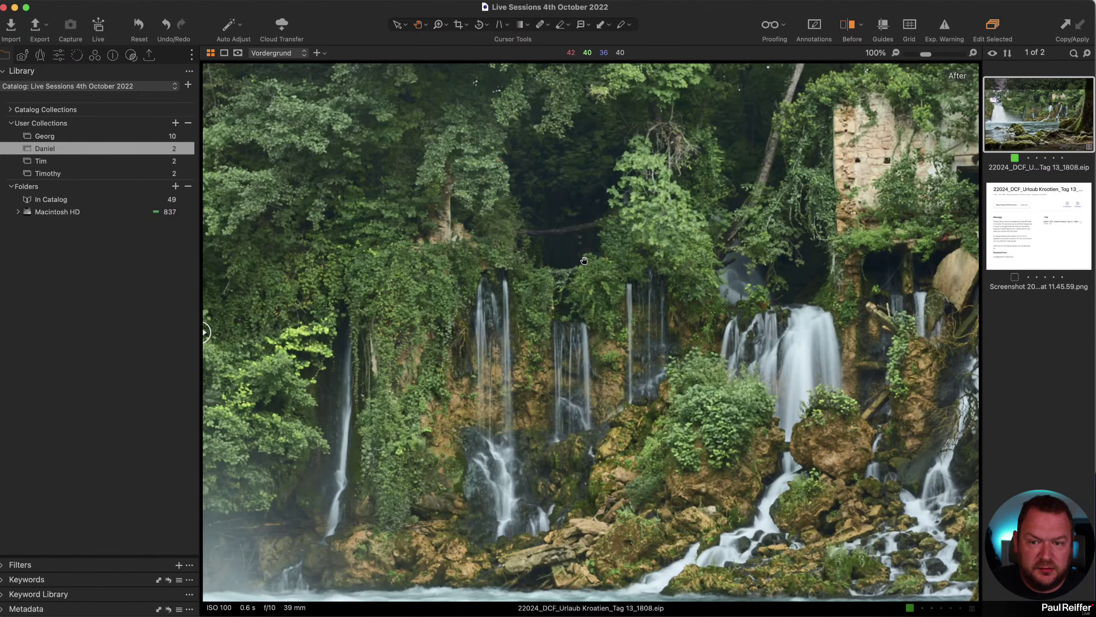
drag(848, 340, 820, 281)
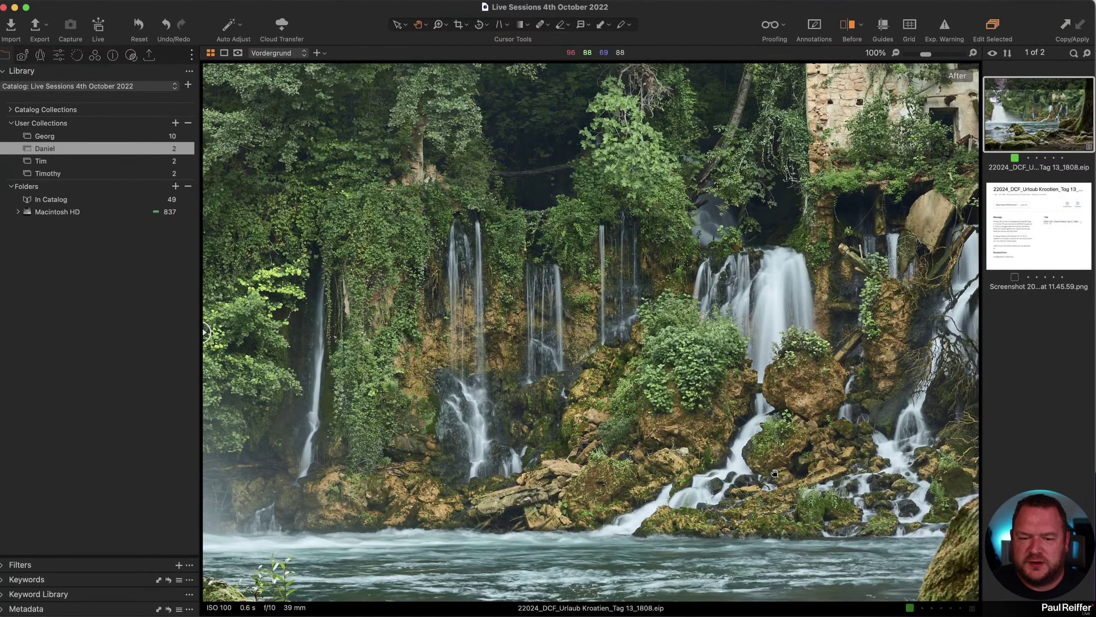
scroll(691, 497, down, 10)
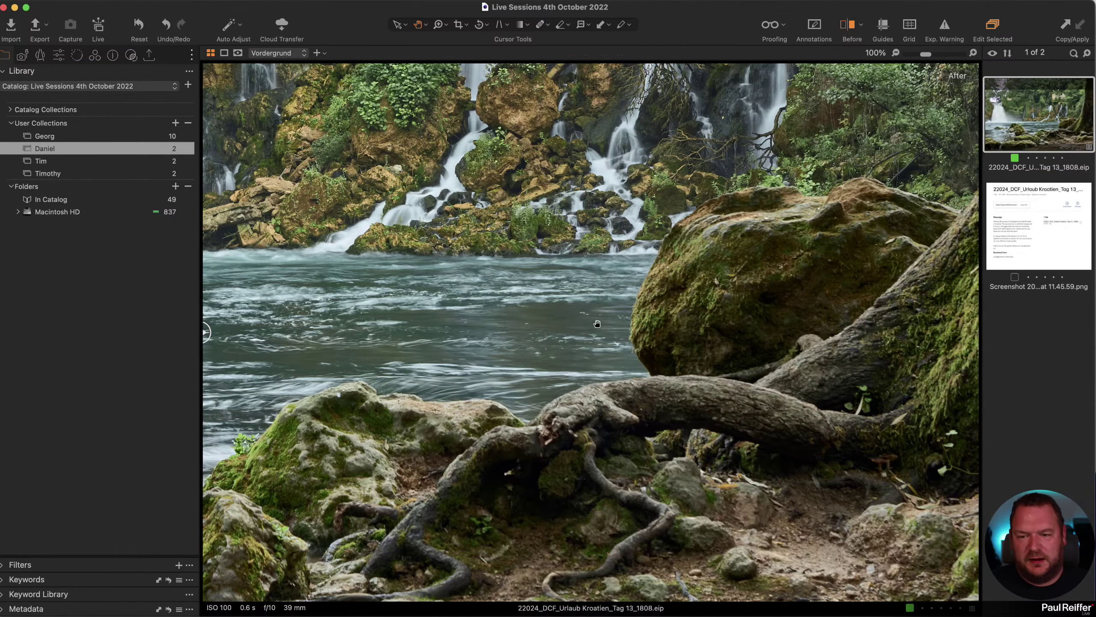
key(super+0)
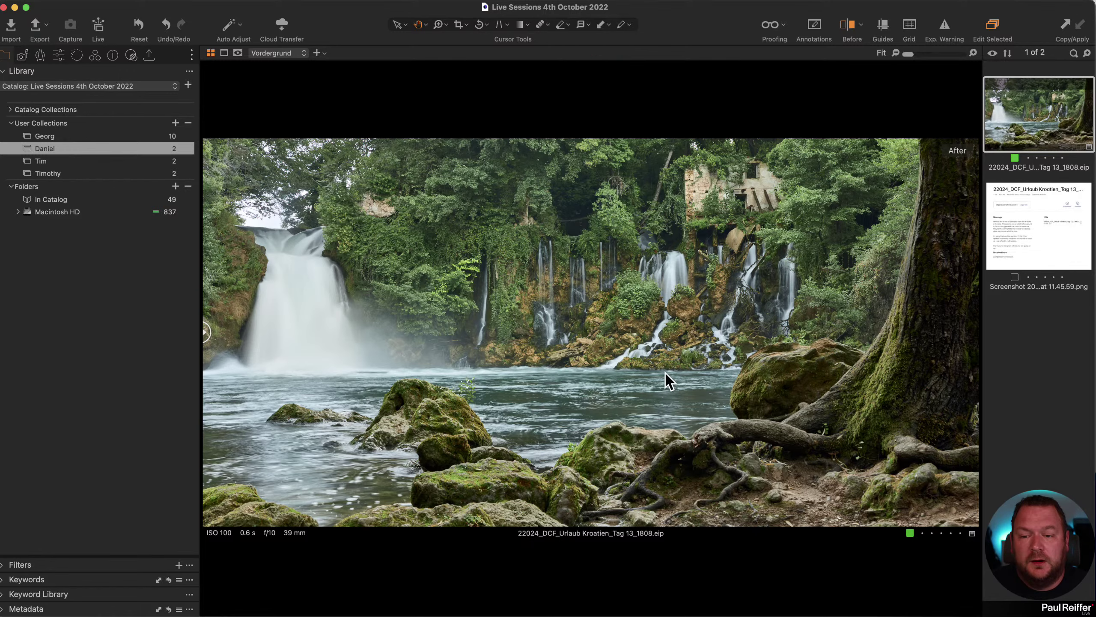
- Examine the main waterfall, its mist and the mossy river rocks at 100%, and fit the photo back to the viewer
double_click(657, 315)
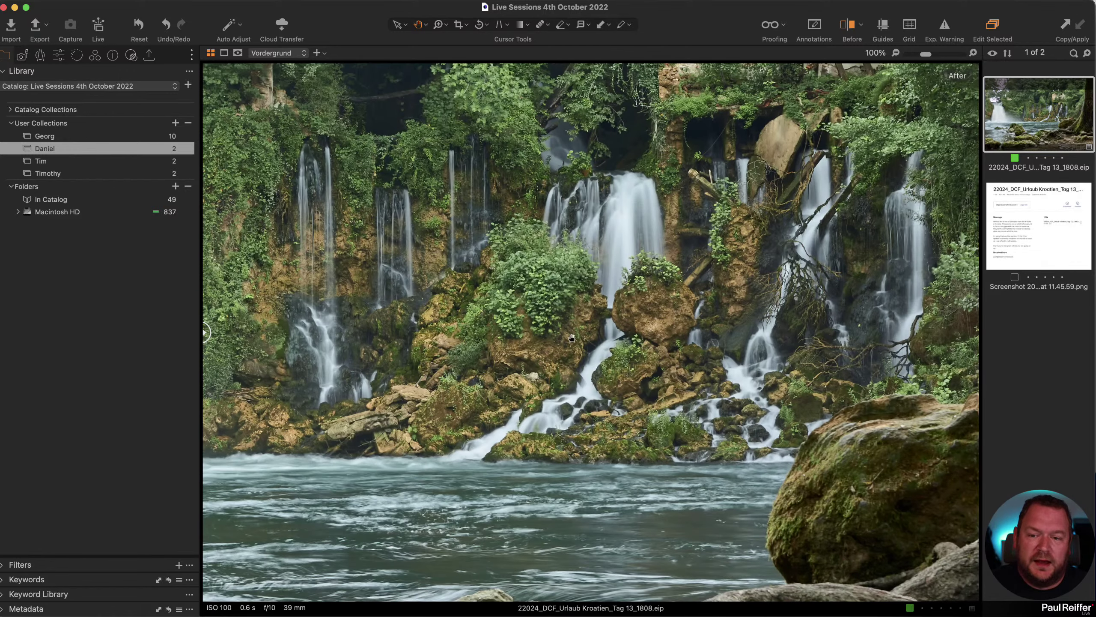
drag(411, 301, 981, 321)
drag(416, 344, 658, 316)
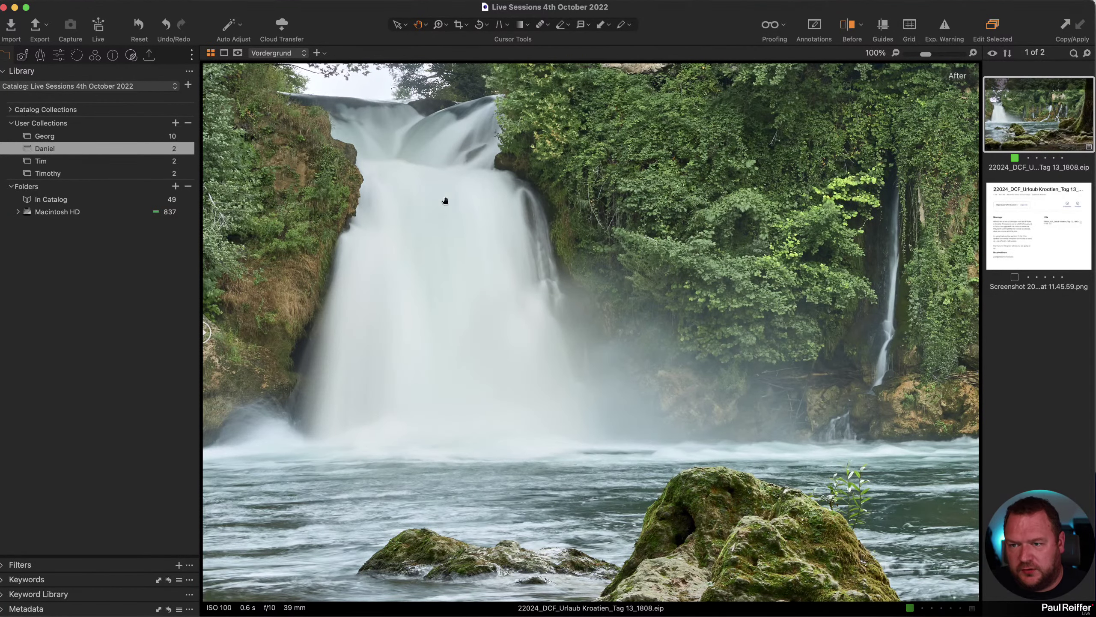
drag(588, 409, 531, 181)
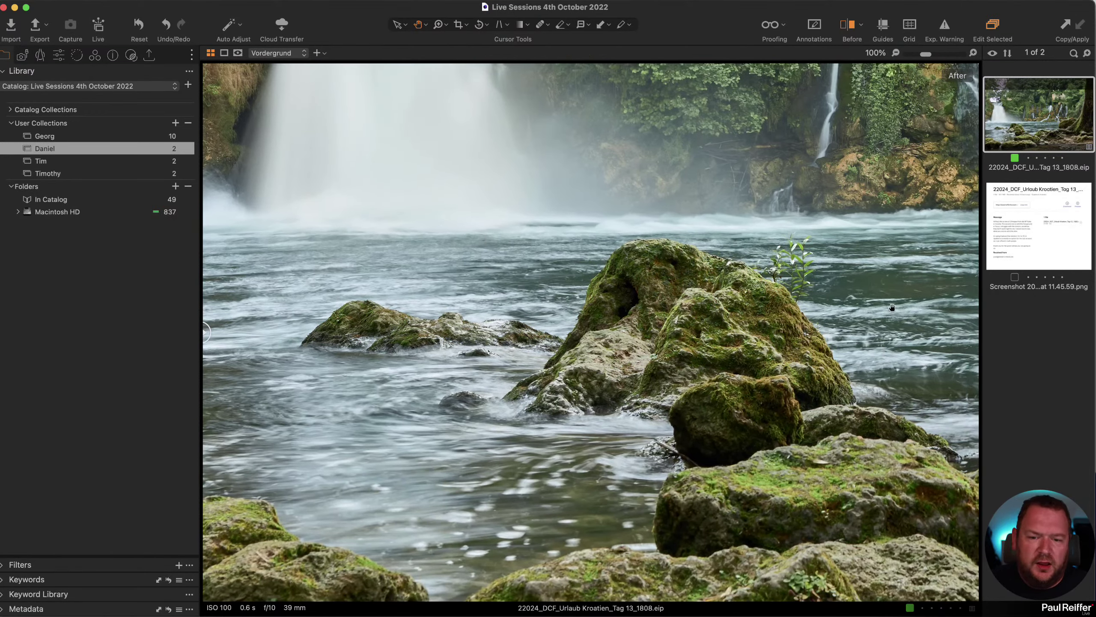
drag(794, 363, 604, 353)
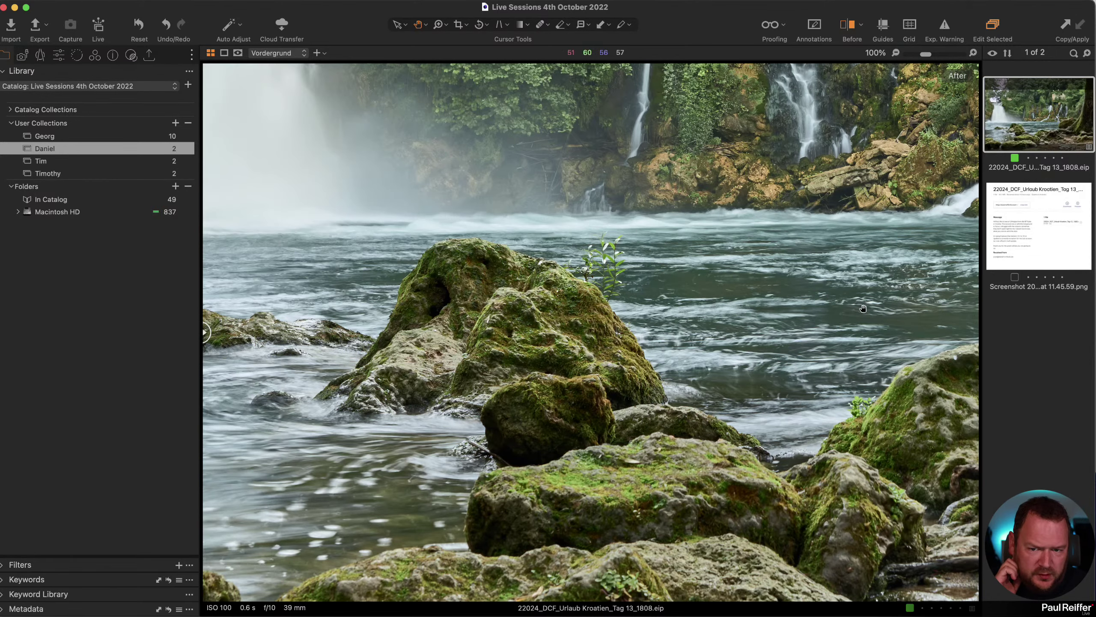
drag(409, 373, 514, 374)
scroll(514, 374, left, 5)
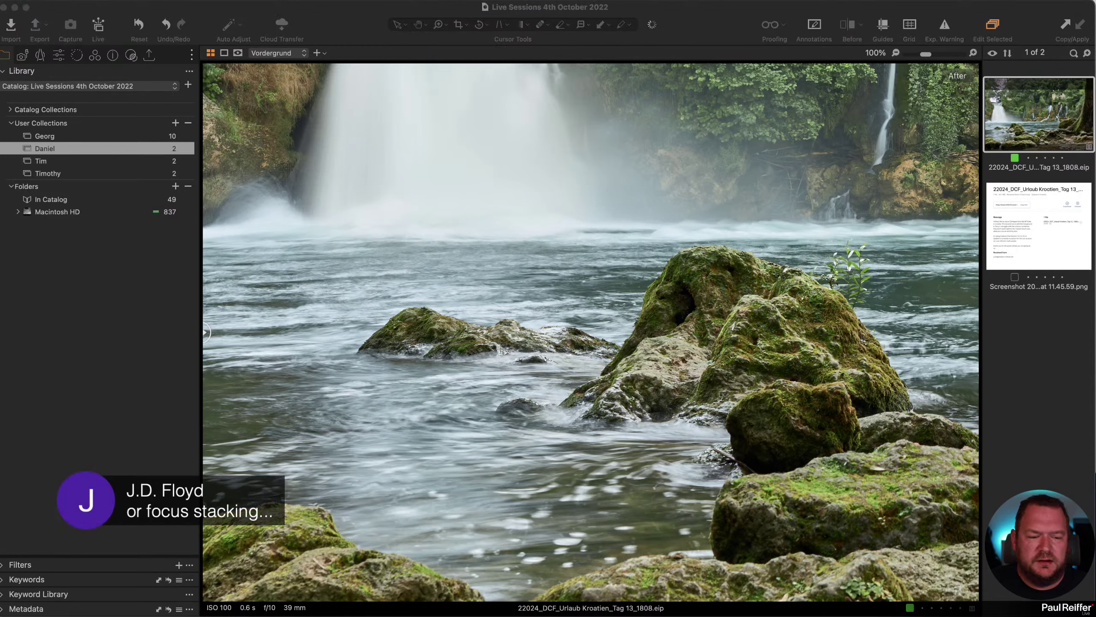
double_click(801, 405)
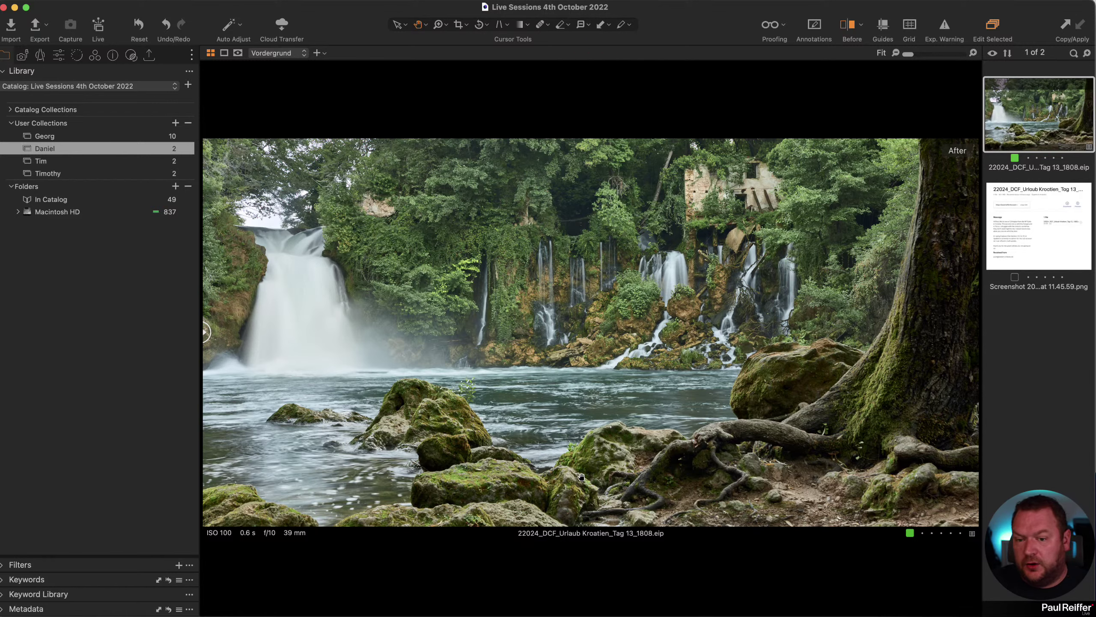
- Examine the foreground rocks, riverbank and twisted roots at 100%, and fit the whole image in view again
double_click(649, 453)
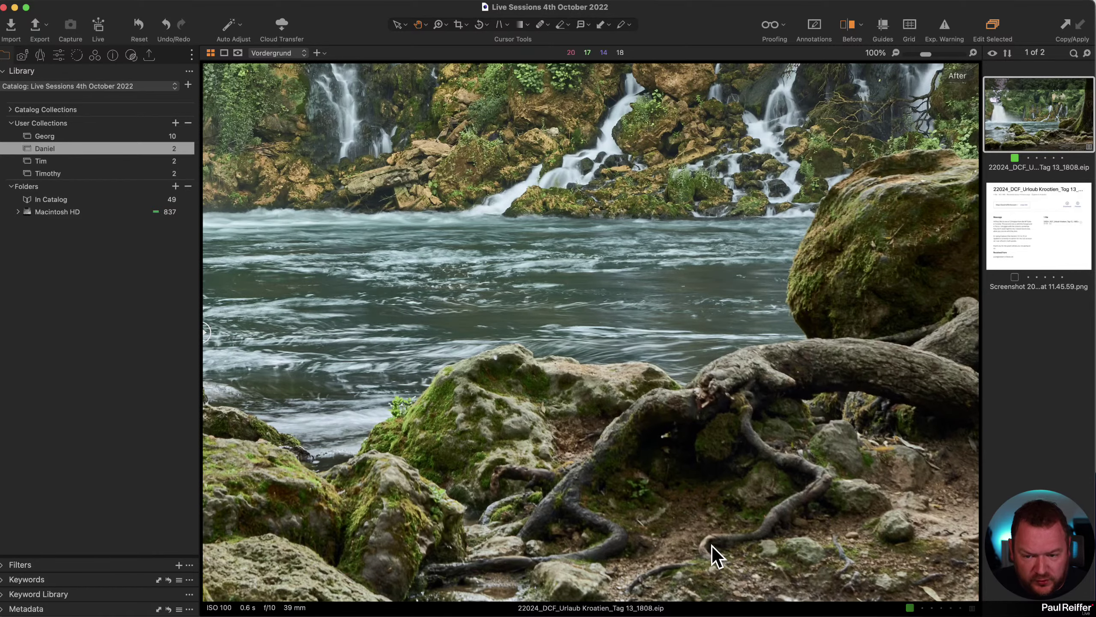
drag(259, 484, 569, 460)
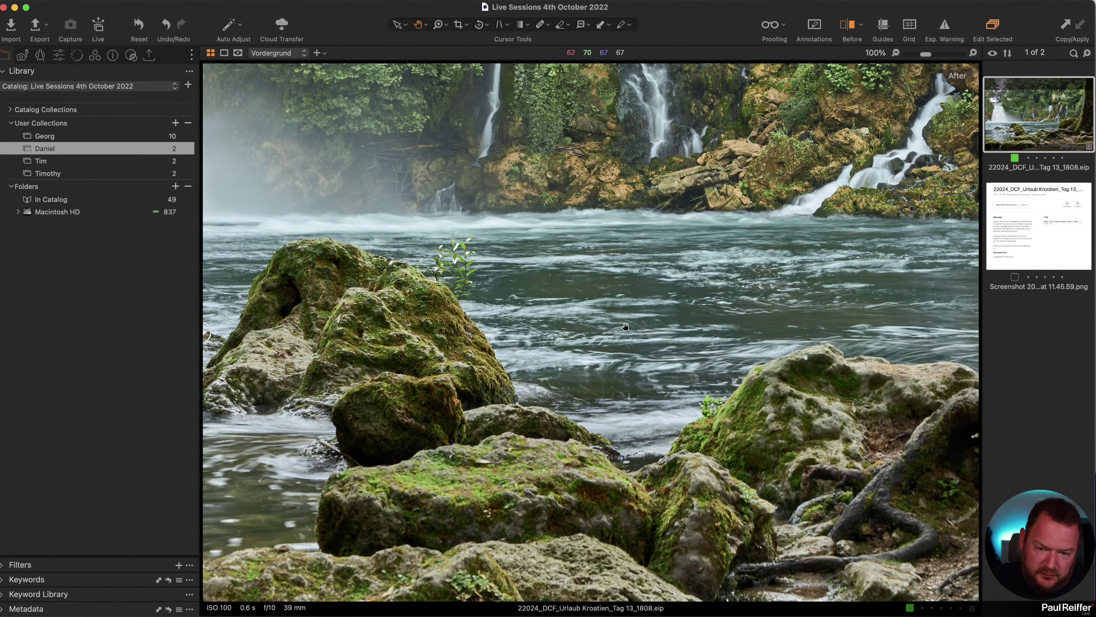
drag(818, 422, 428, 415)
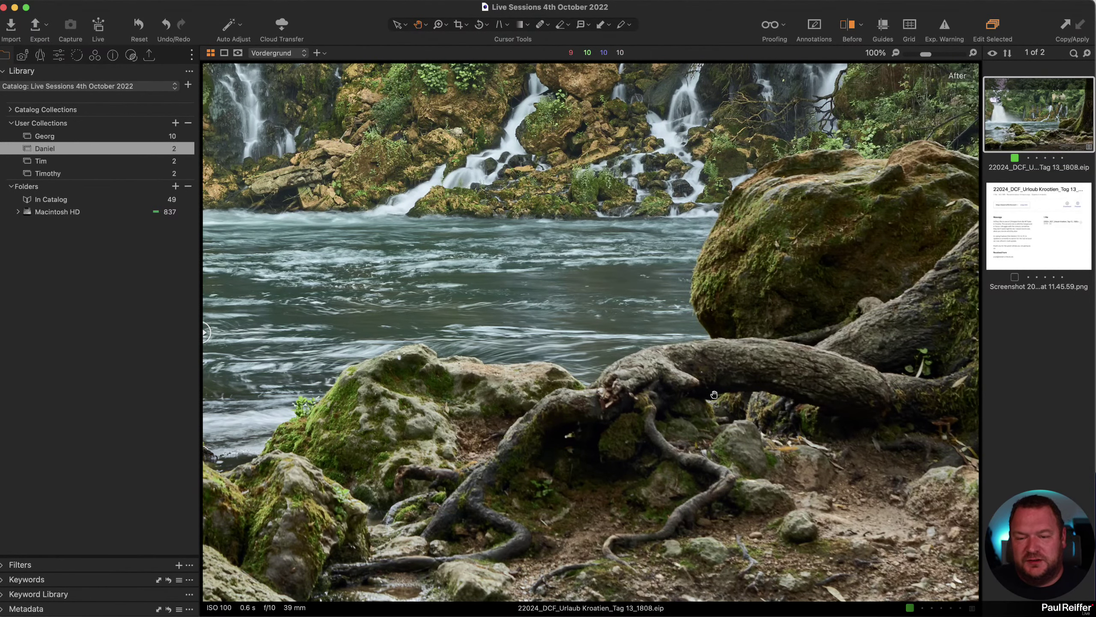
double_click(603, 408)
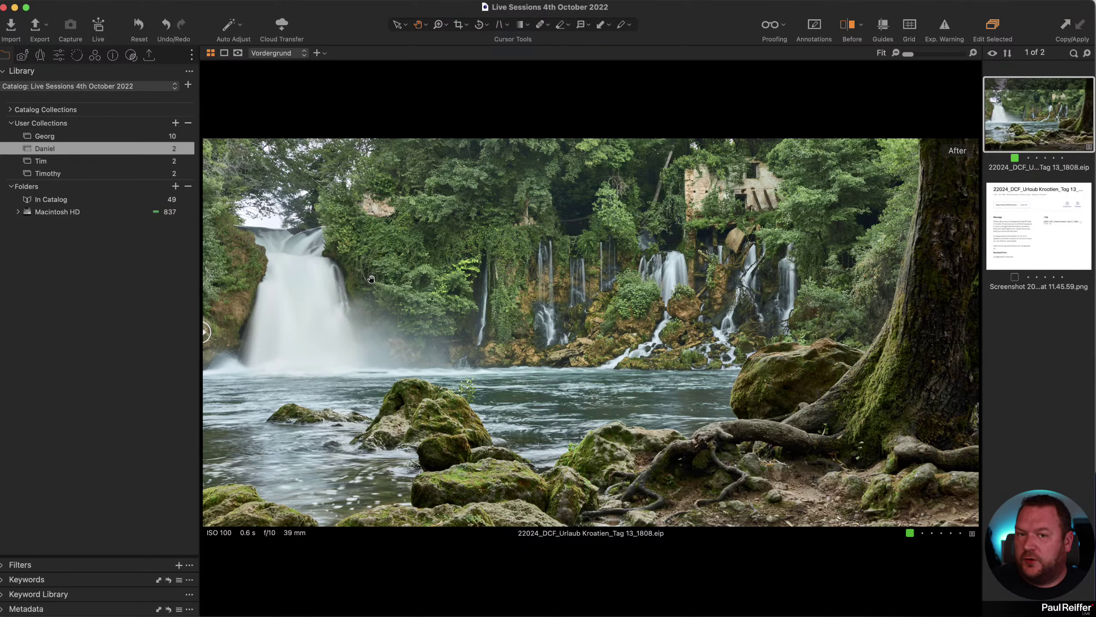
- Compare the waterfall photo before and after editing with the split view divider, ending on the full After view
key(shift+y)
key(shift+y)
drag(591, 332, 365, 369)
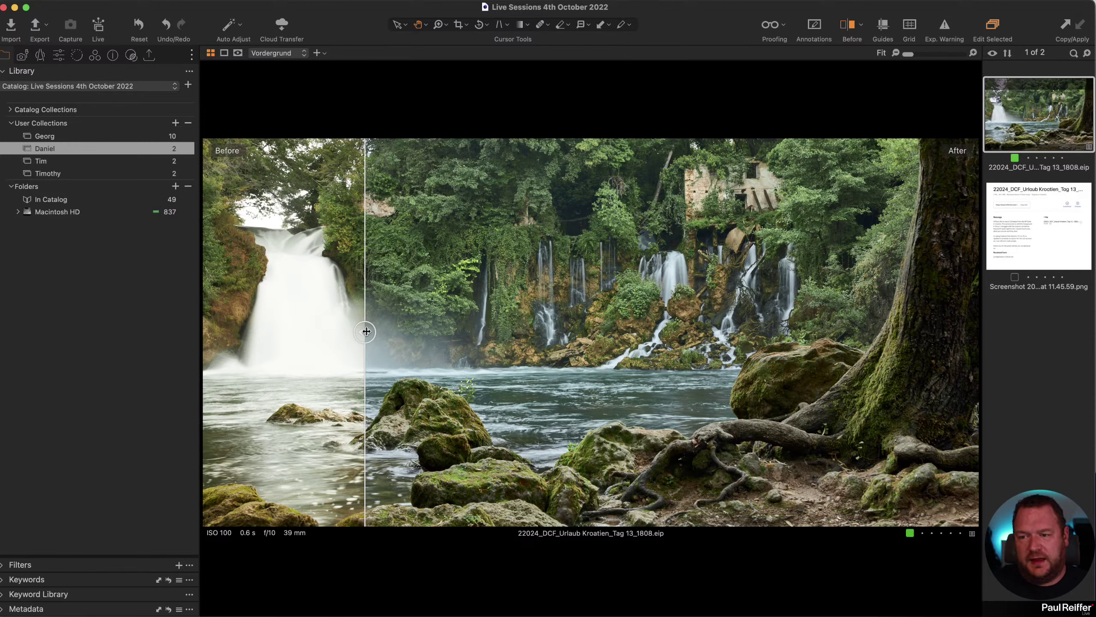
drag(365, 369, 158, 374)
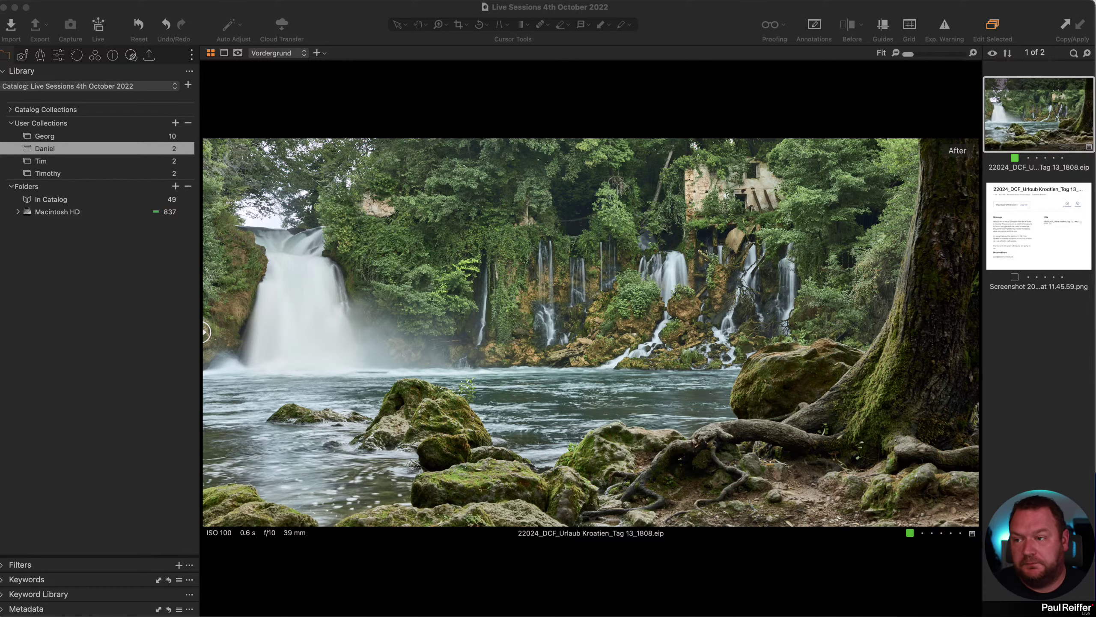
- Create a new unedited variant of the waterfall photo and compare it with the edited variant
right_click(1035, 114)
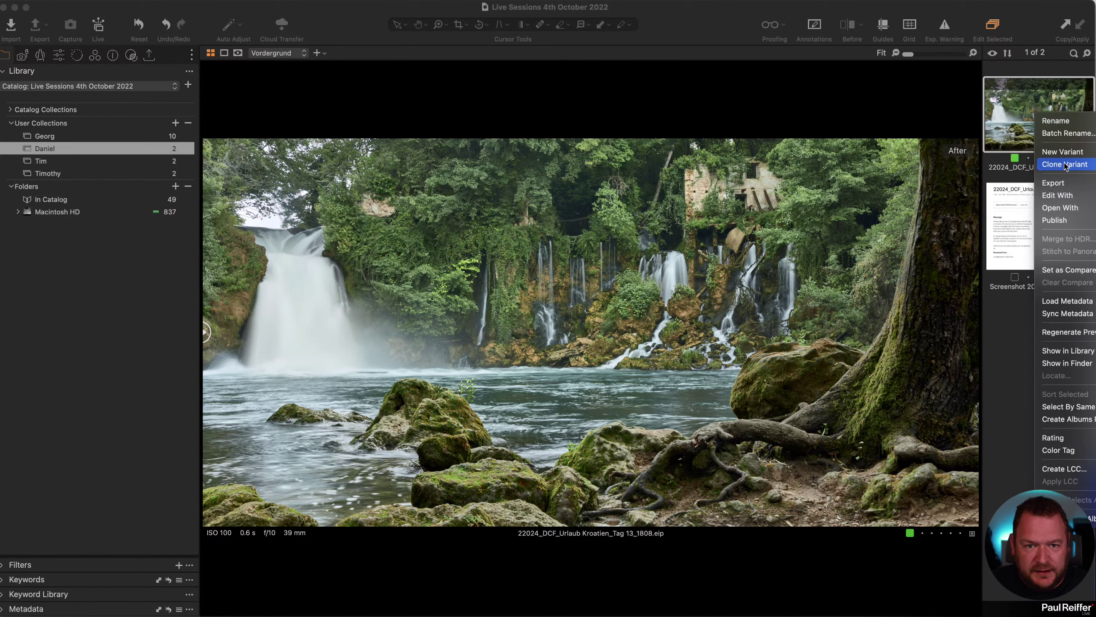
click(1052, 157)
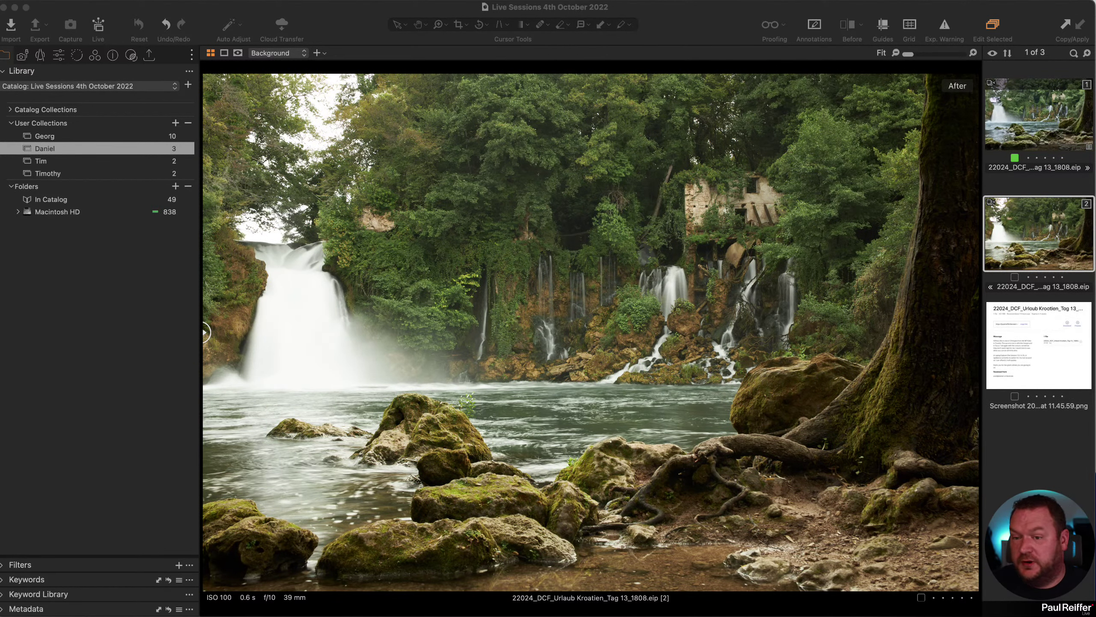
click(1025, 116)
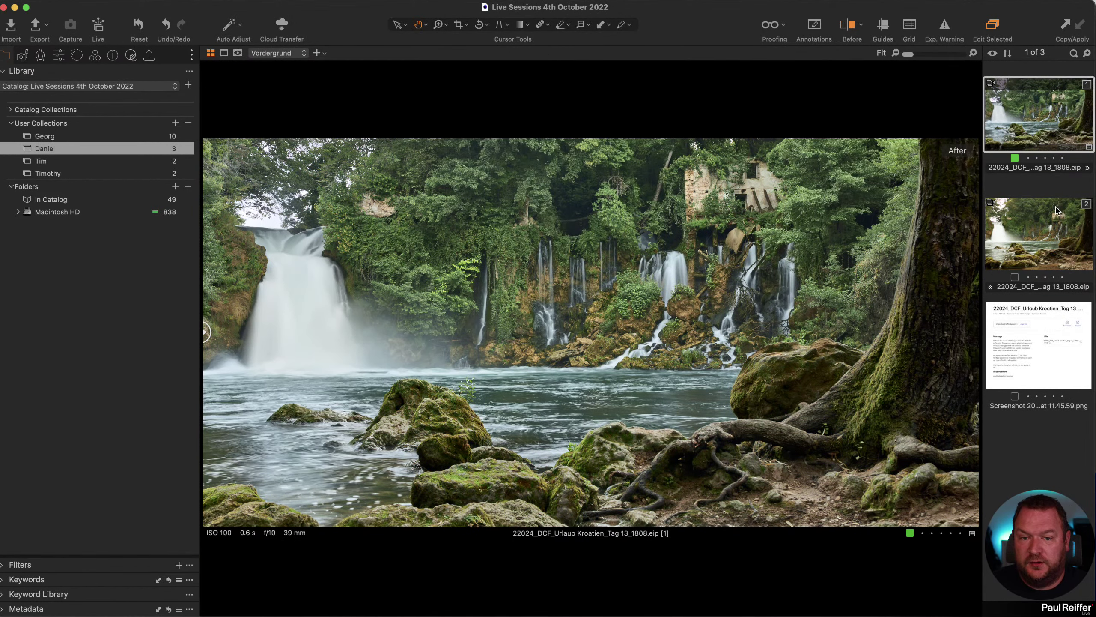
click(1056, 222)
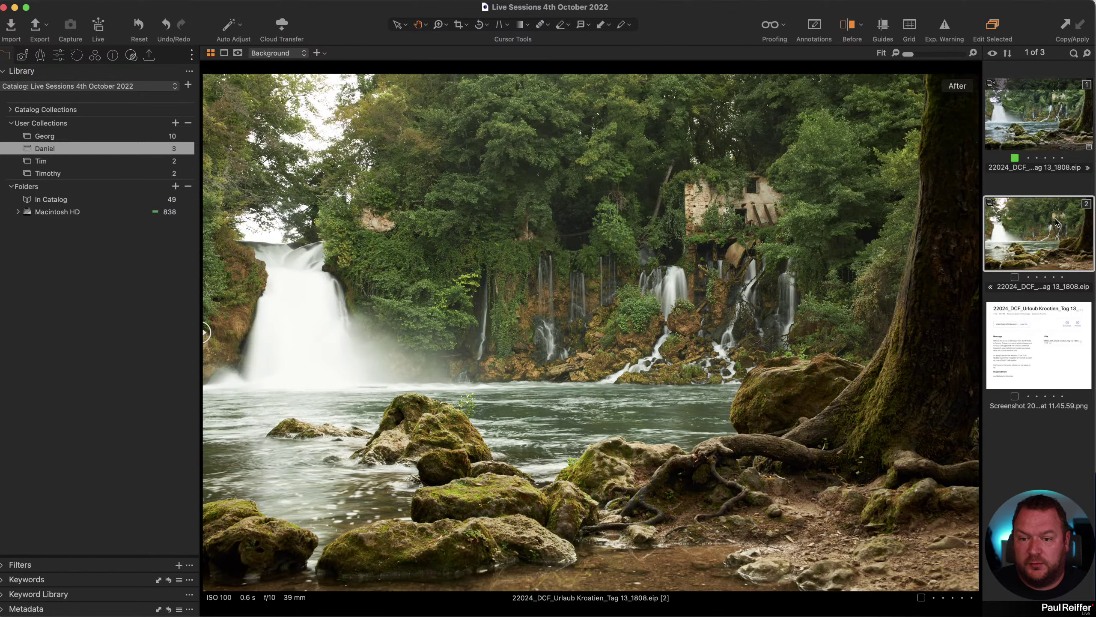
- Show the edited variant's adjustment layers and view the masks of the Vordergrund and Haus layers
click(65, 57)
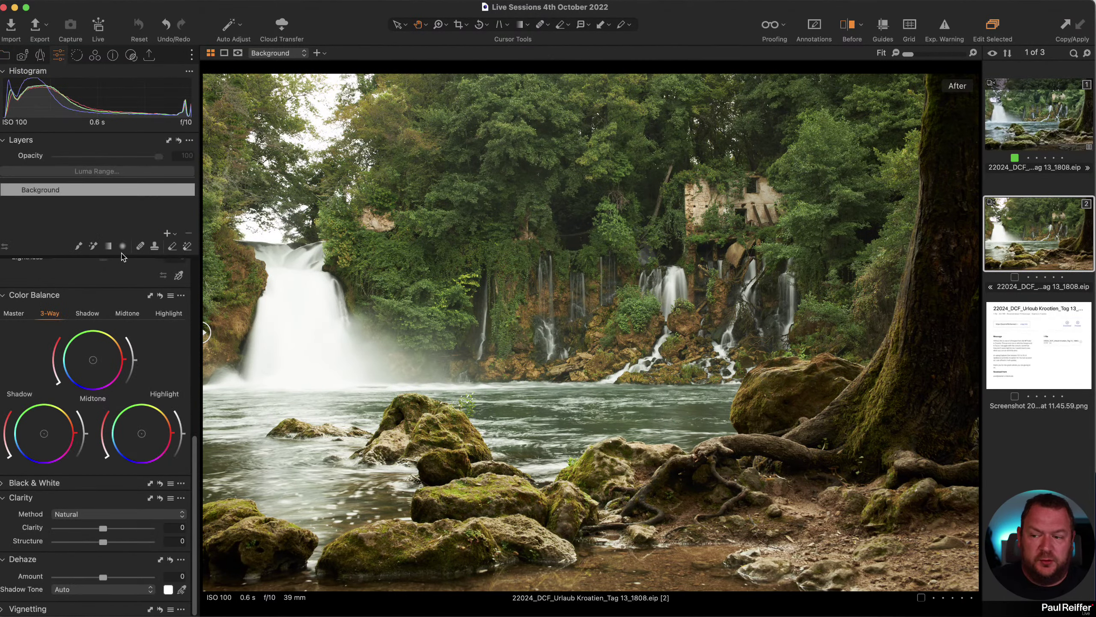
click(1057, 115)
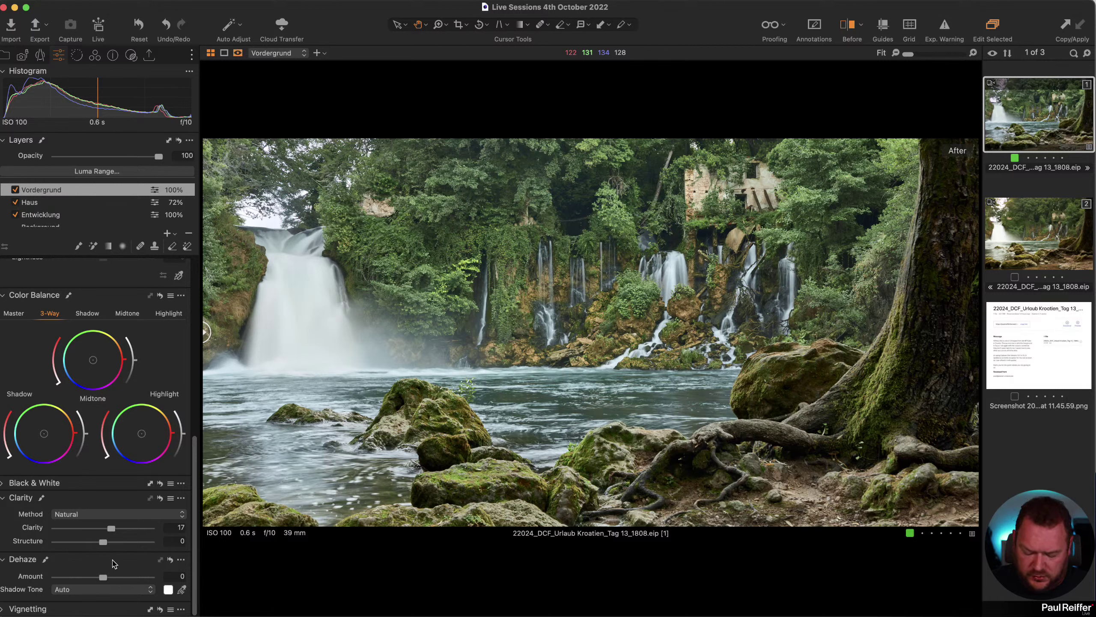
key(m)
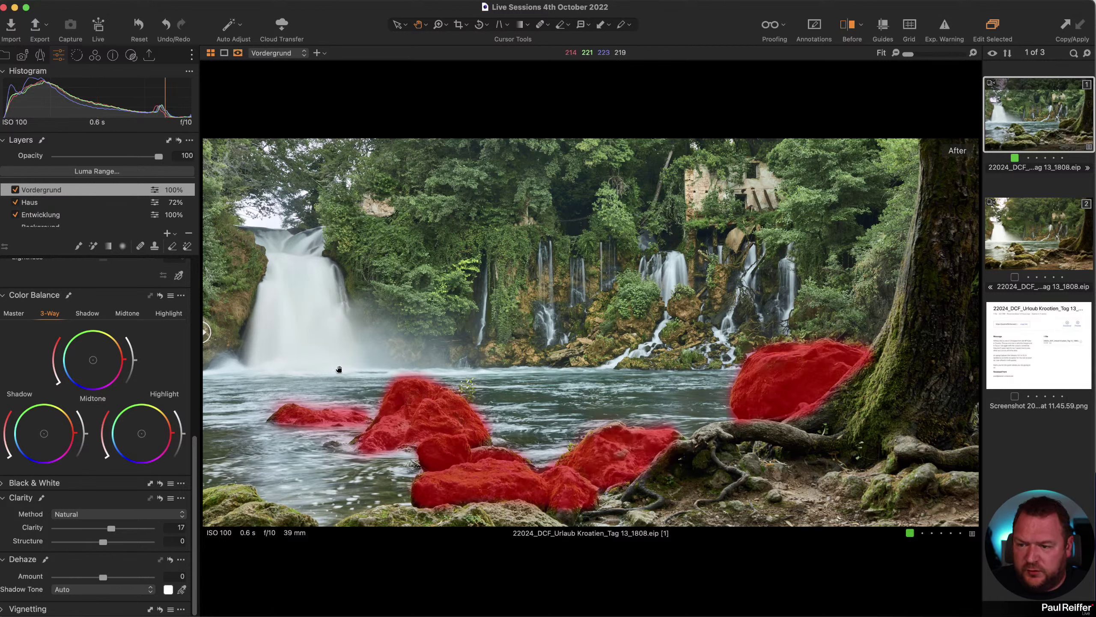
click(74, 207)
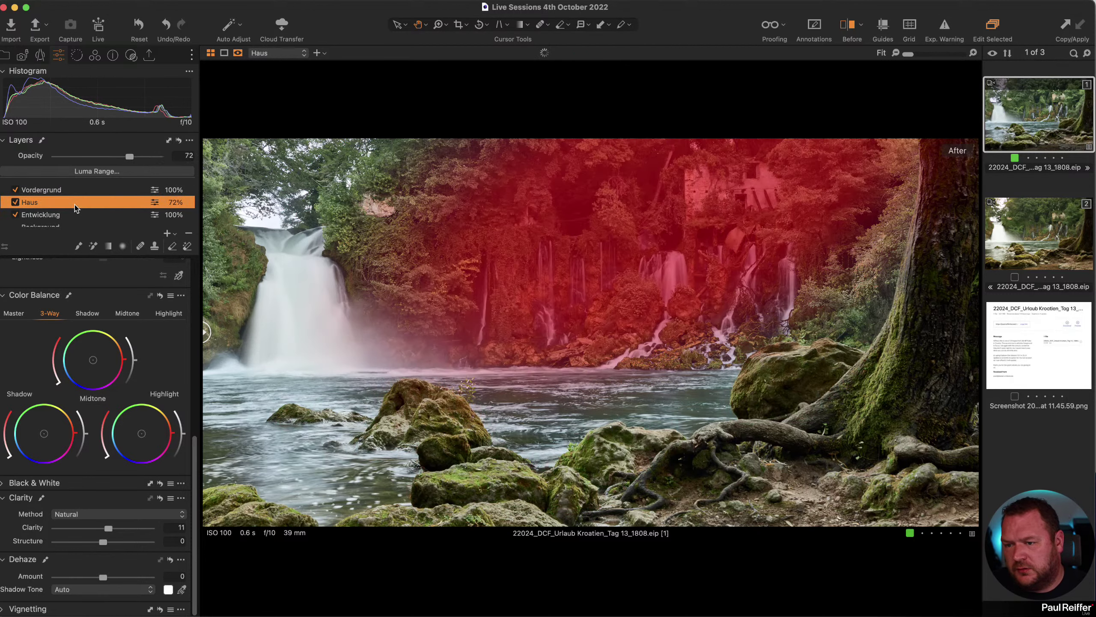
scroll(72, 207, down, 2)
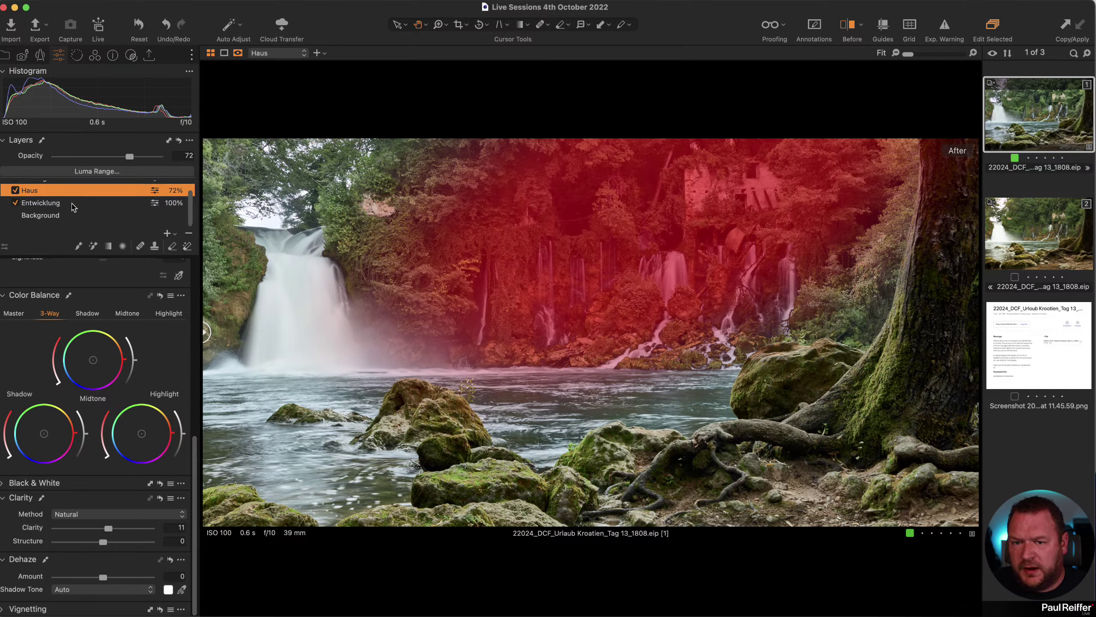
key(m)
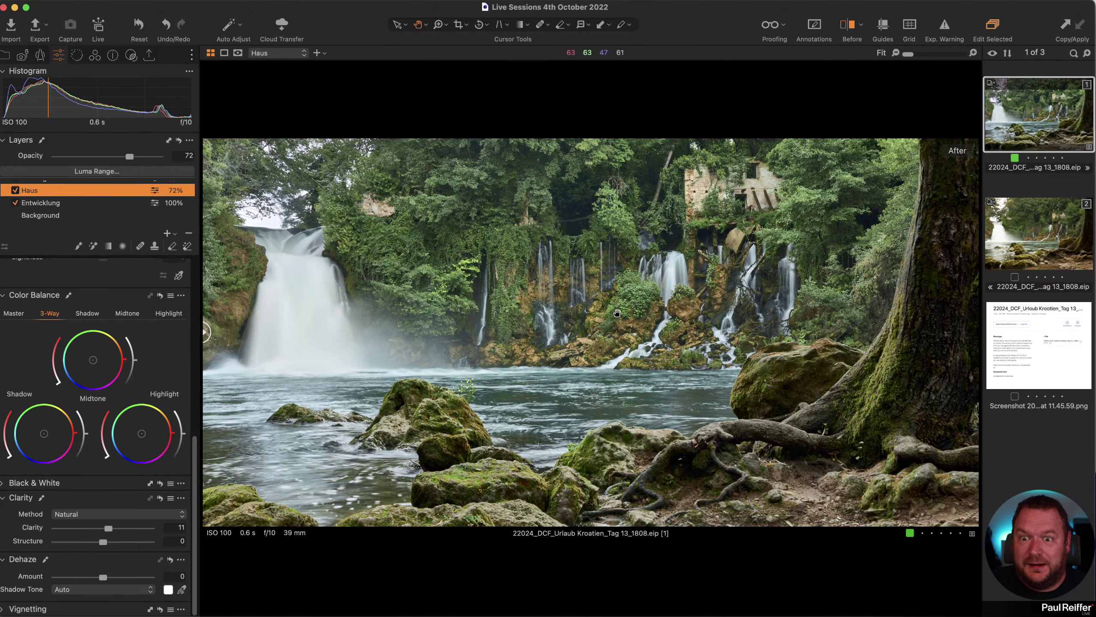
- Display the Entwicklung layer's mask and review the layer's Color Balance, Clarity and Dehaze settings
click(74, 204)
key(m)
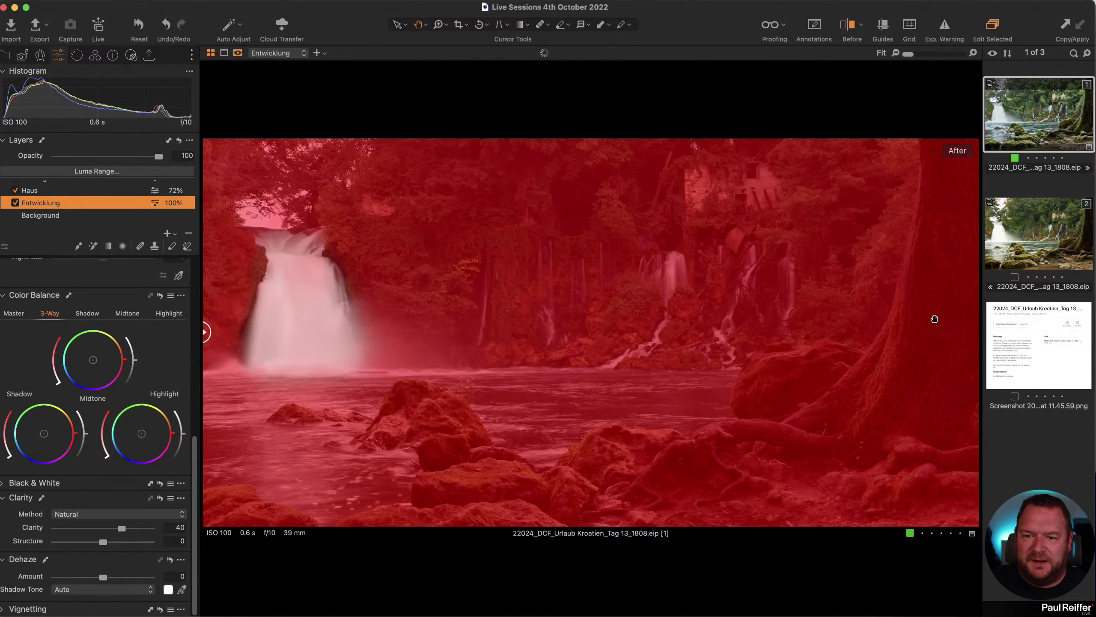
scroll(84, 402, down, 1)
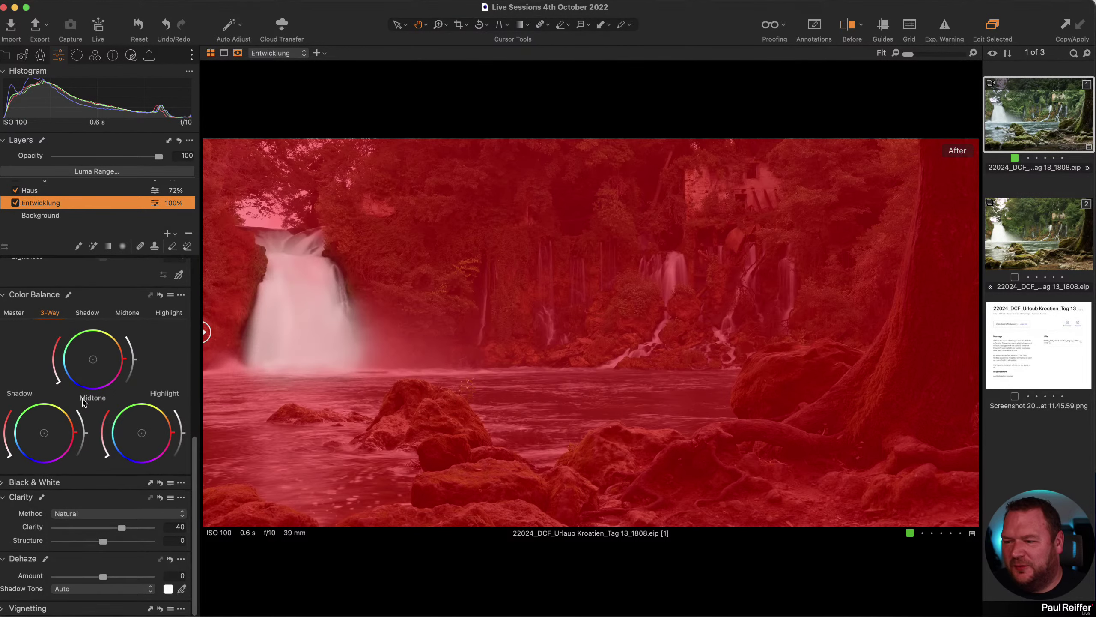
- Review the Entwicklung layer's Exposure and High Dynamic Range settings, and compare the unedited variant's histogram with the edited variant's
scroll(91, 475, up, 10)
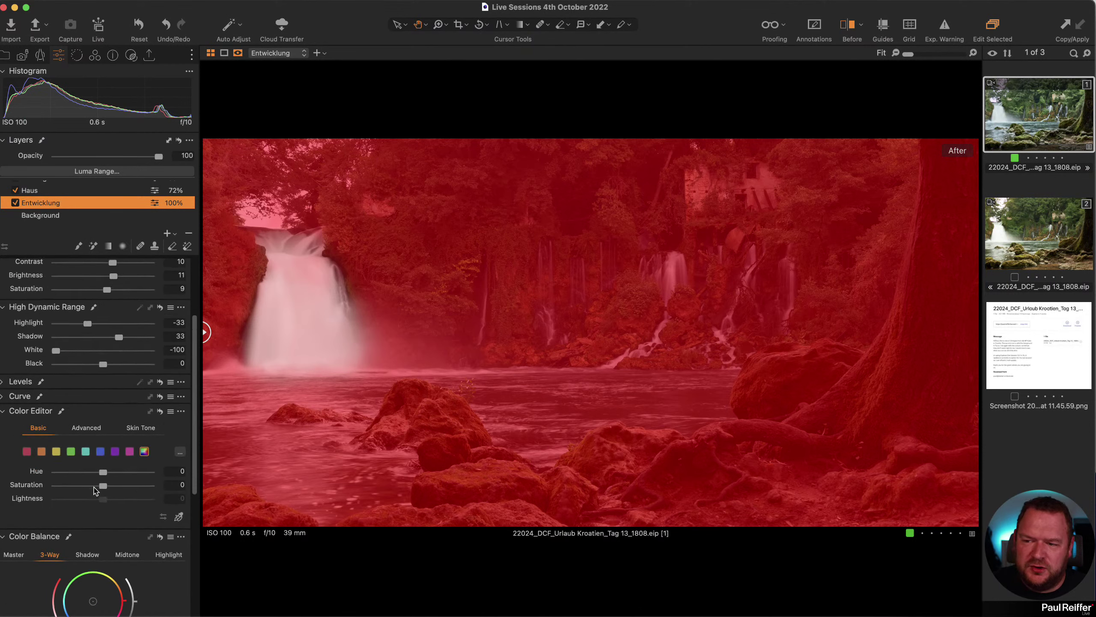
scroll(95, 490, up, 5)
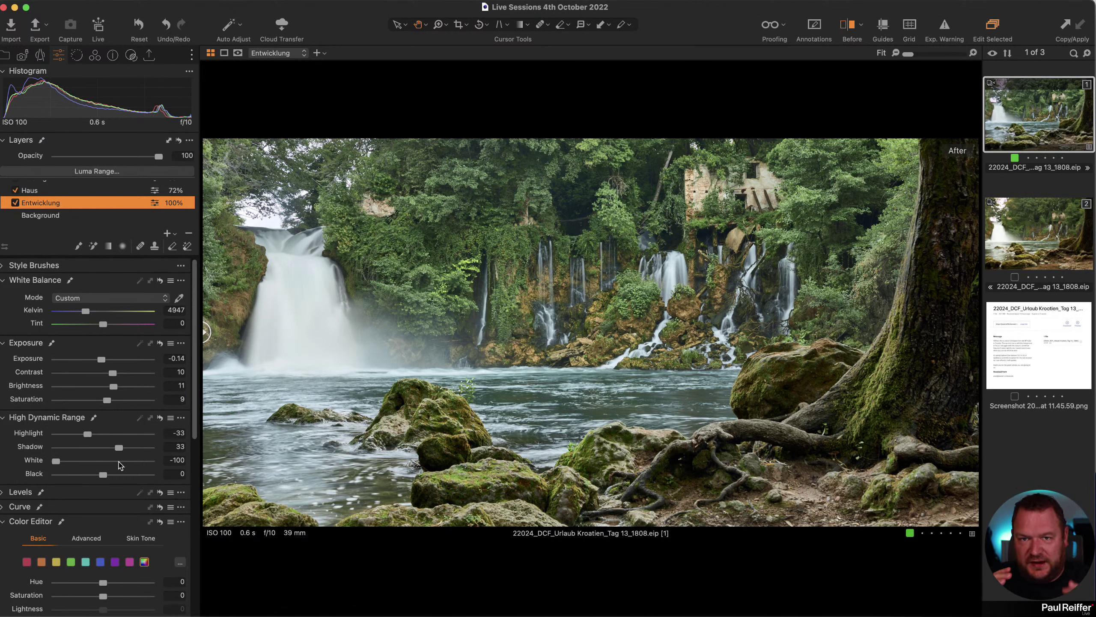
click(1057, 231)
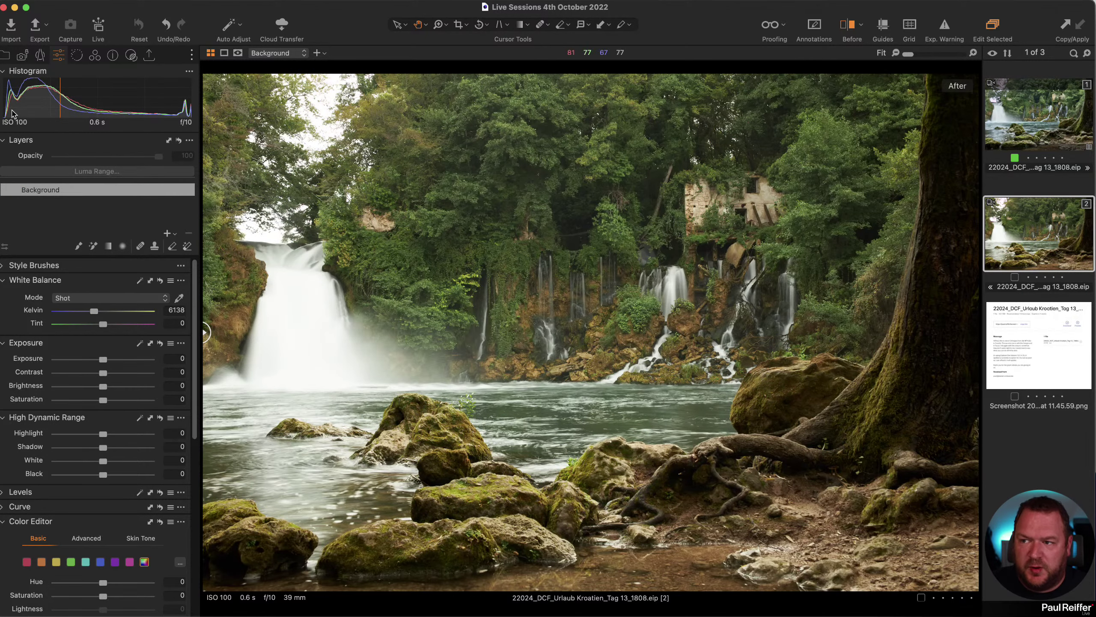
click(1050, 111)
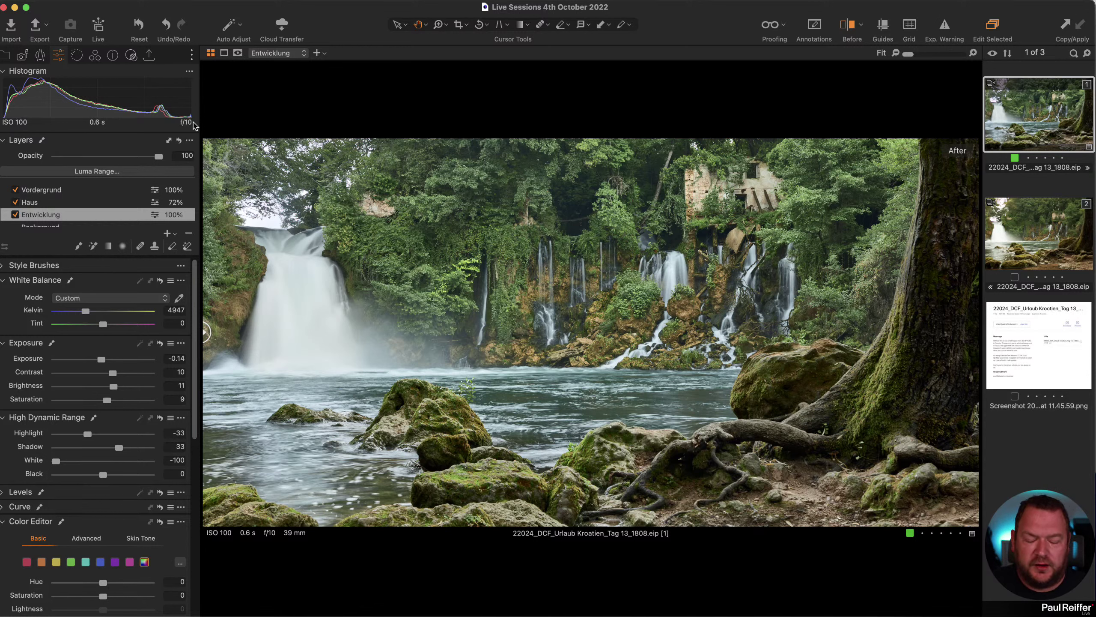
- Clone the edited waterfall variant and move the clone directly after the original edit, ahead of the unedited variant
right_click(1003, 119)
click(1023, 164)
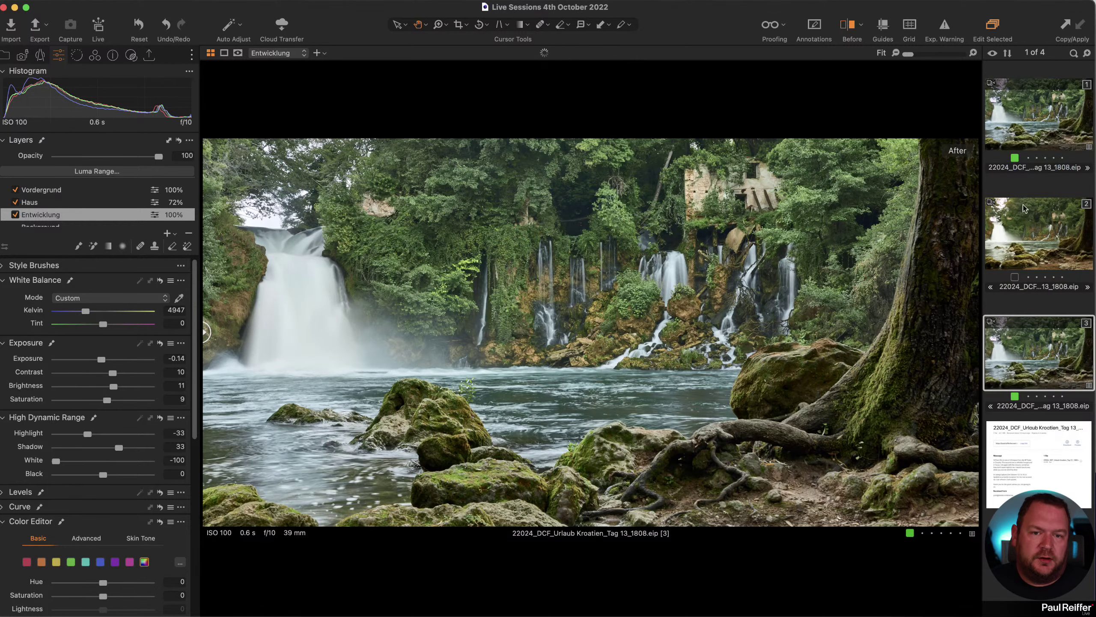
drag(1047, 371, 1039, 243)
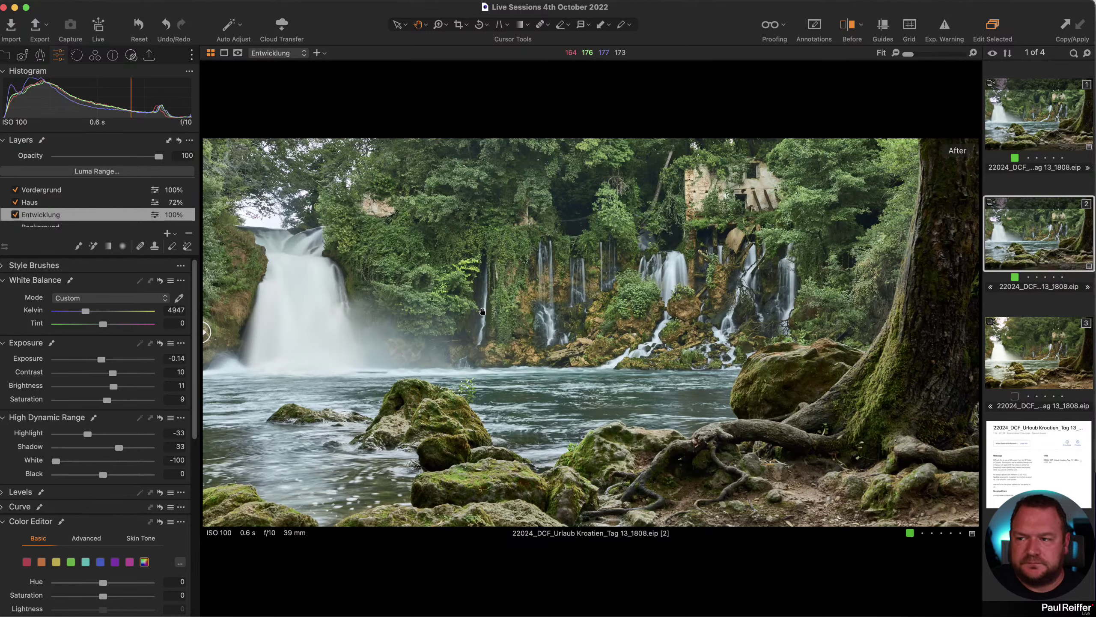
- Soften the Entwicklung layer's High Dynamic Range settings on the clone to Highlight -14, Shadow 17 and White -38
click(85, 461)
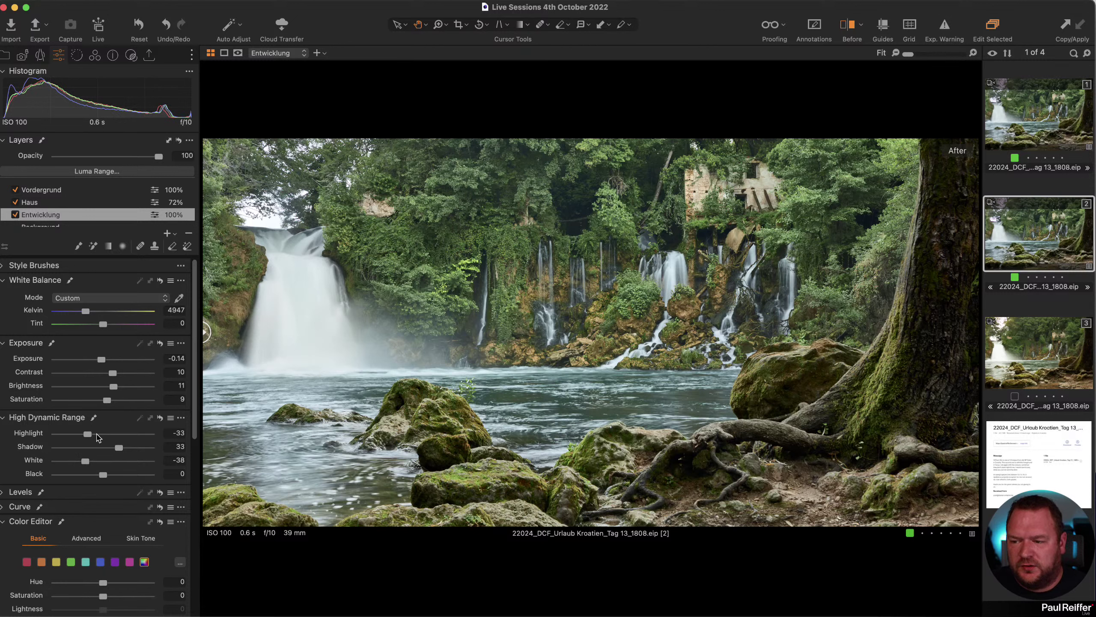
click(98, 433)
click(111, 447)
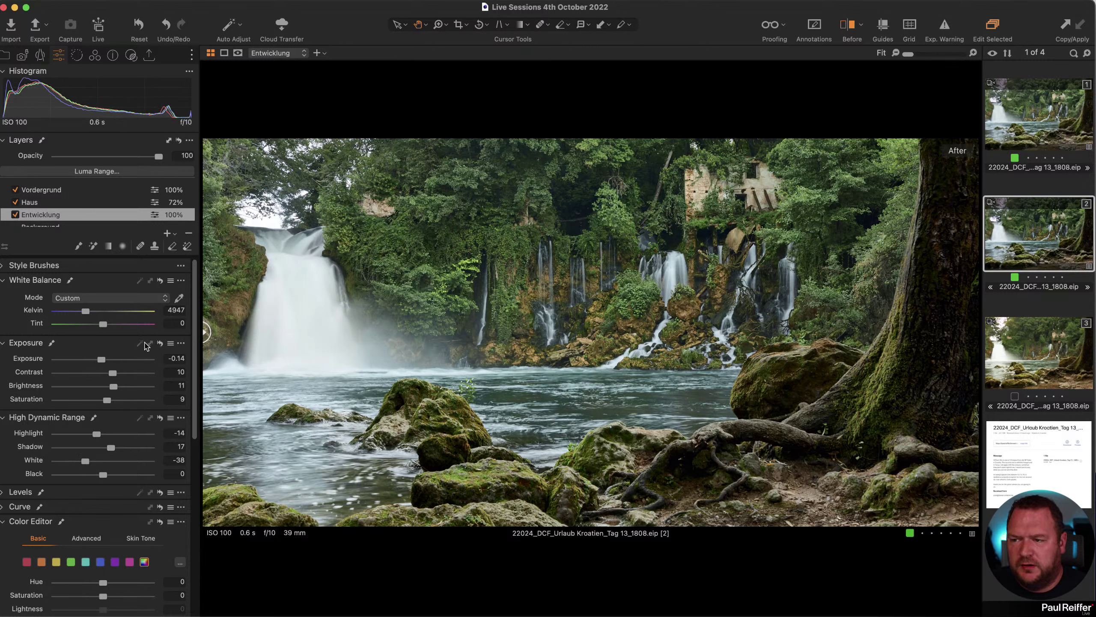
- On the Haus layer, reduce Saturation to 9 and Contrast to 4, and lower the Exposure slightly
click(44, 203)
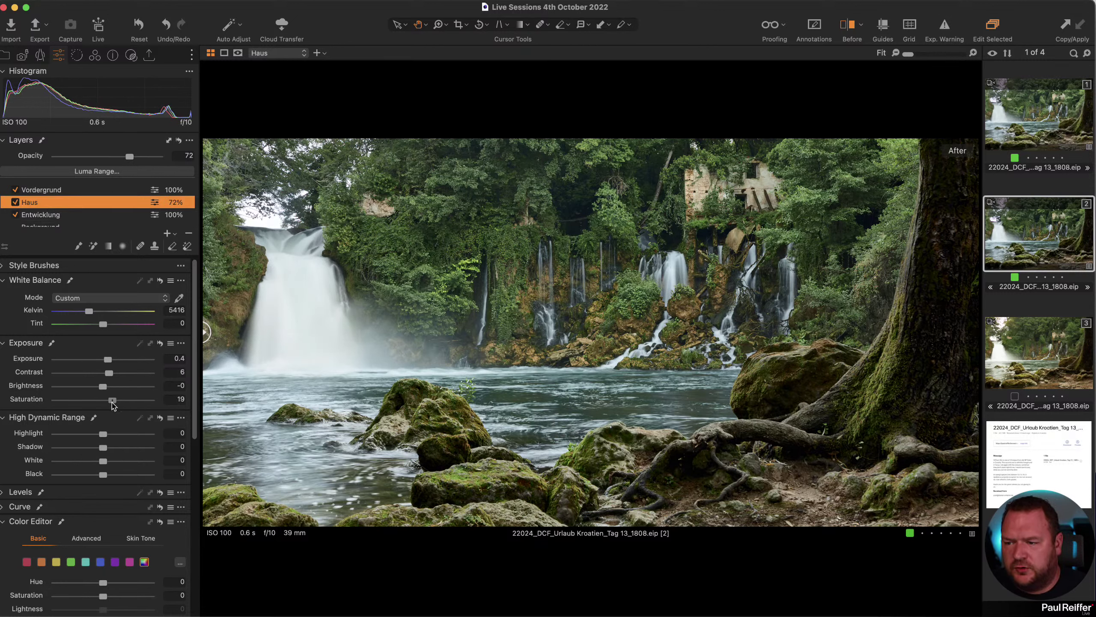
drag(111, 403, 108, 401)
click(107, 372)
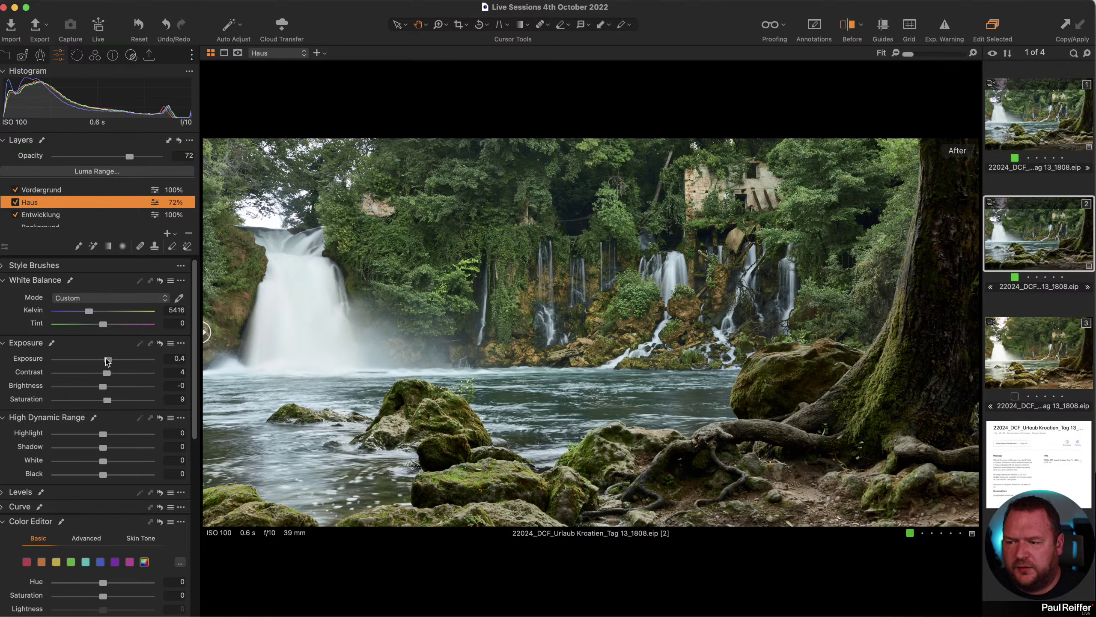
drag(108, 360, 105, 360)
- Reduce the Vordergrund layer's Clarity to 9
click(68, 191)
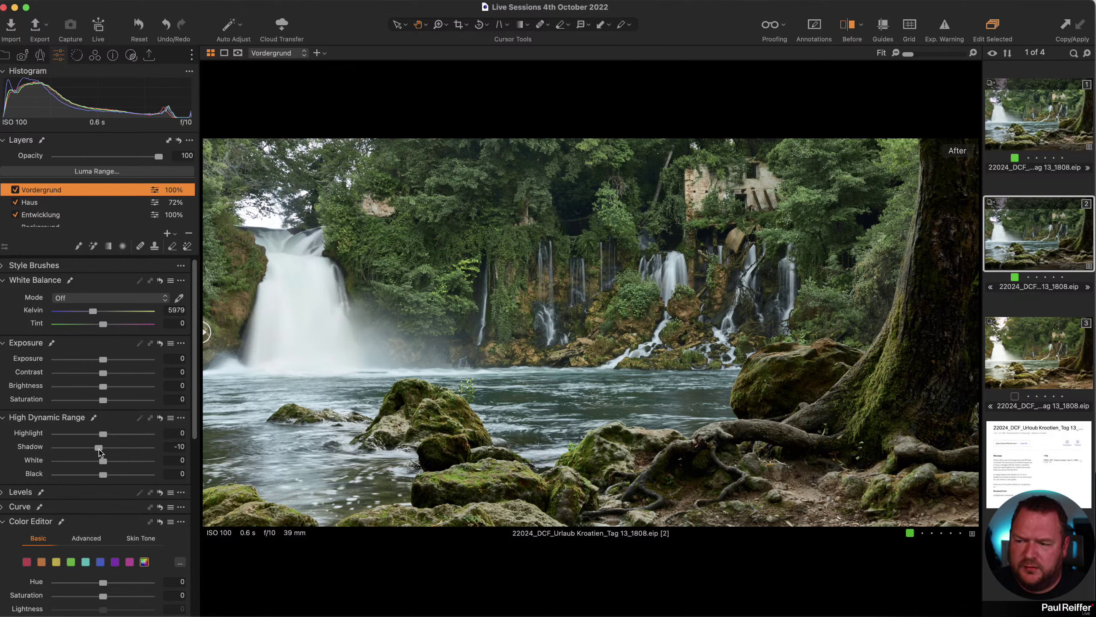
scroll(112, 452, down, 5)
scroll(117, 453, down, 3)
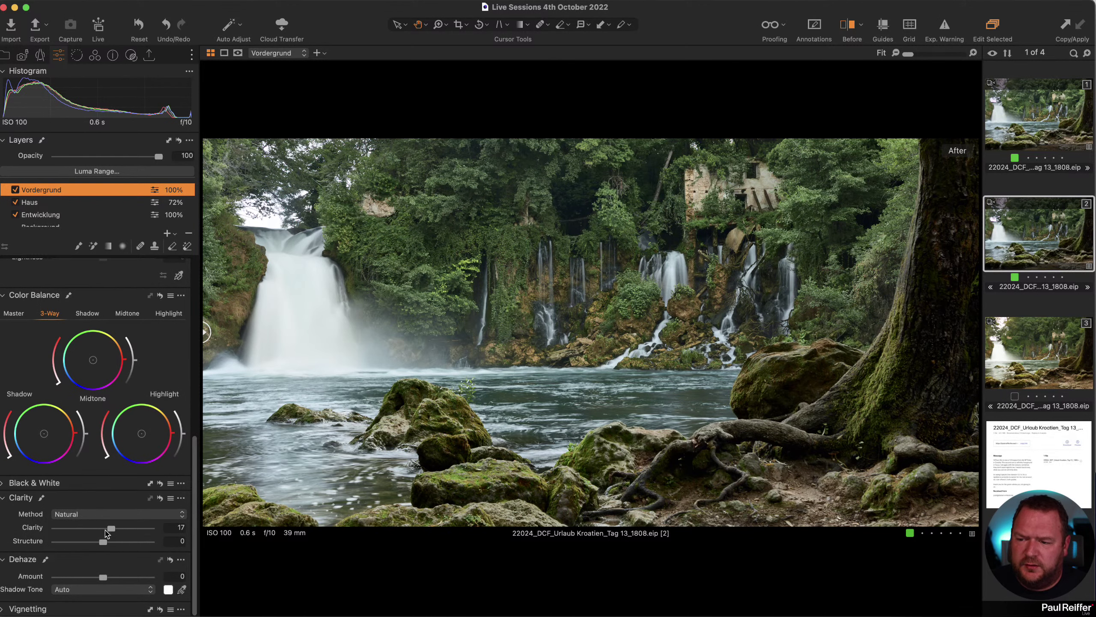
drag(109, 529, 107, 529)
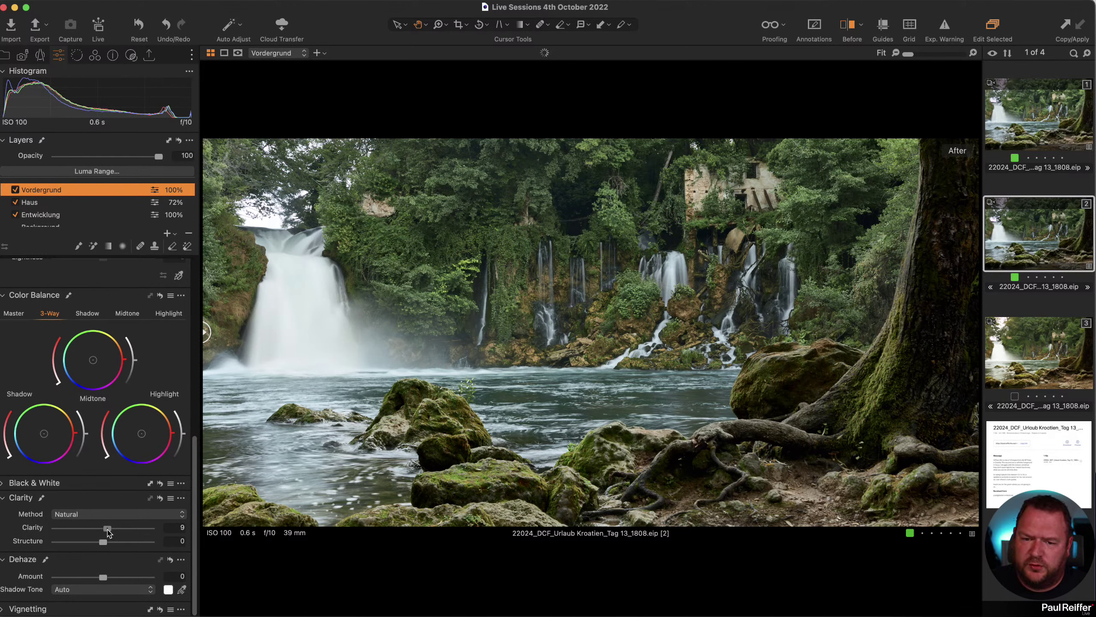
- On the Background layer, try the as-shot white balance and a custom one of Kelvin 6283 and Tint -2.2, undoing both
scroll(56, 220, down, 1)
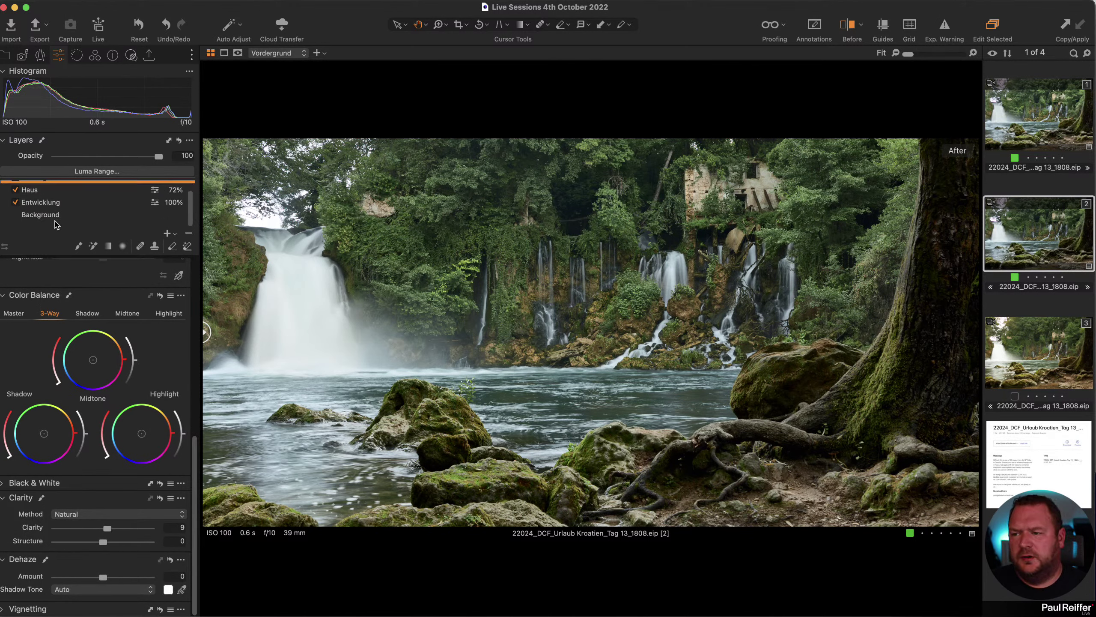
click(54, 215)
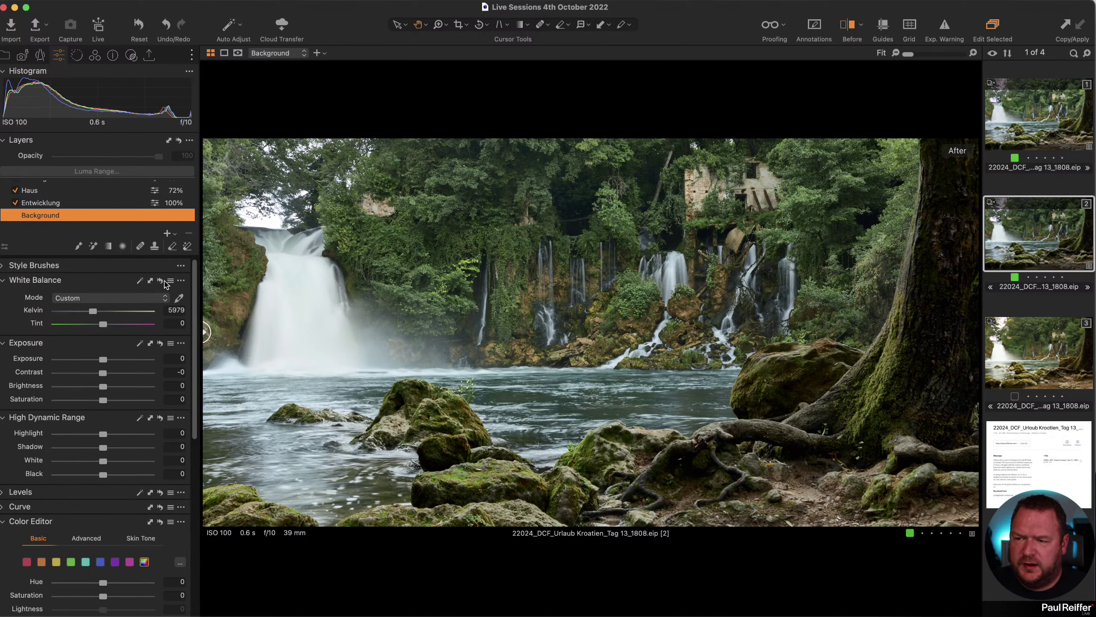
double_click(36, 310)
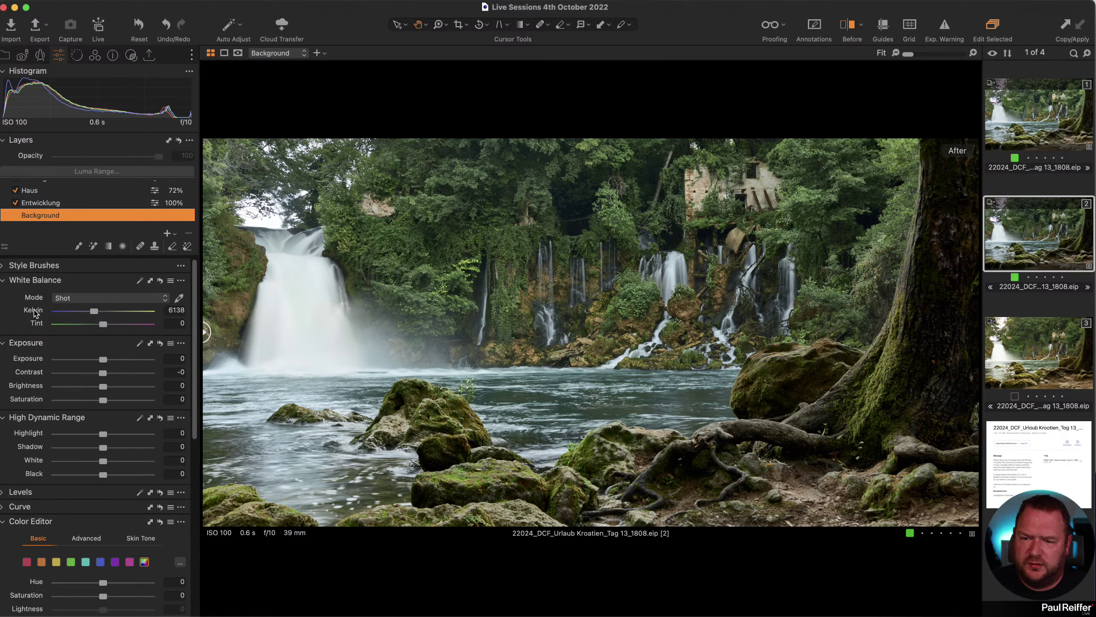
key(super+z)
key(super+shift+z)
key(super+z)
click(34, 309)
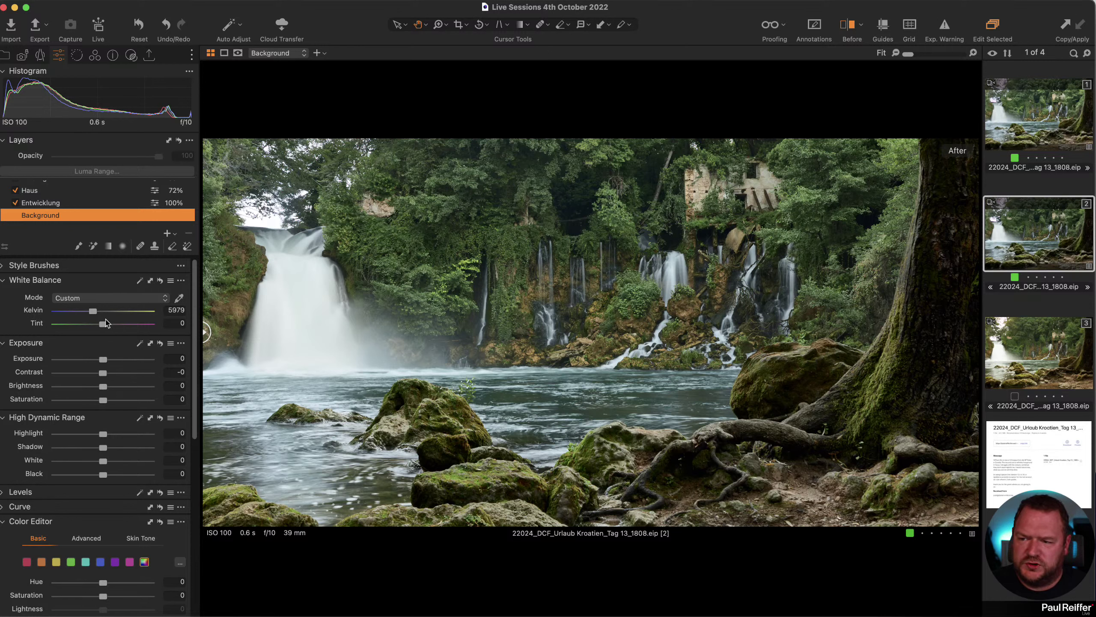
mouse_move(93, 312)
mouse_down()
mouse_move(111, 329)
mouse_move(69, 328)
mouse_move(101, 328)
mouse_up()
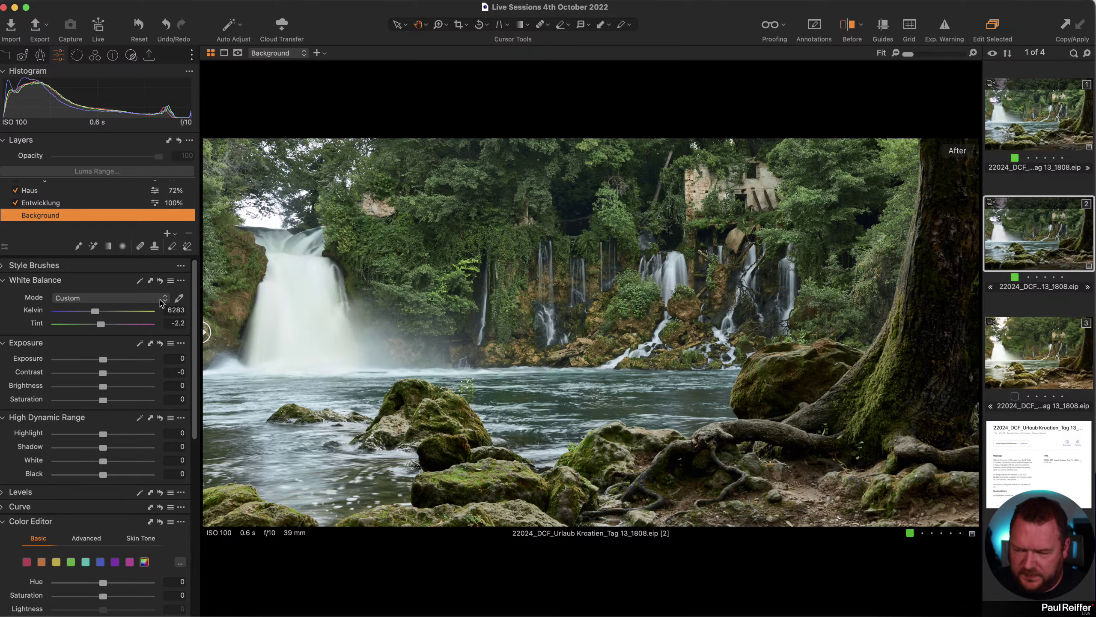
key(super+z)
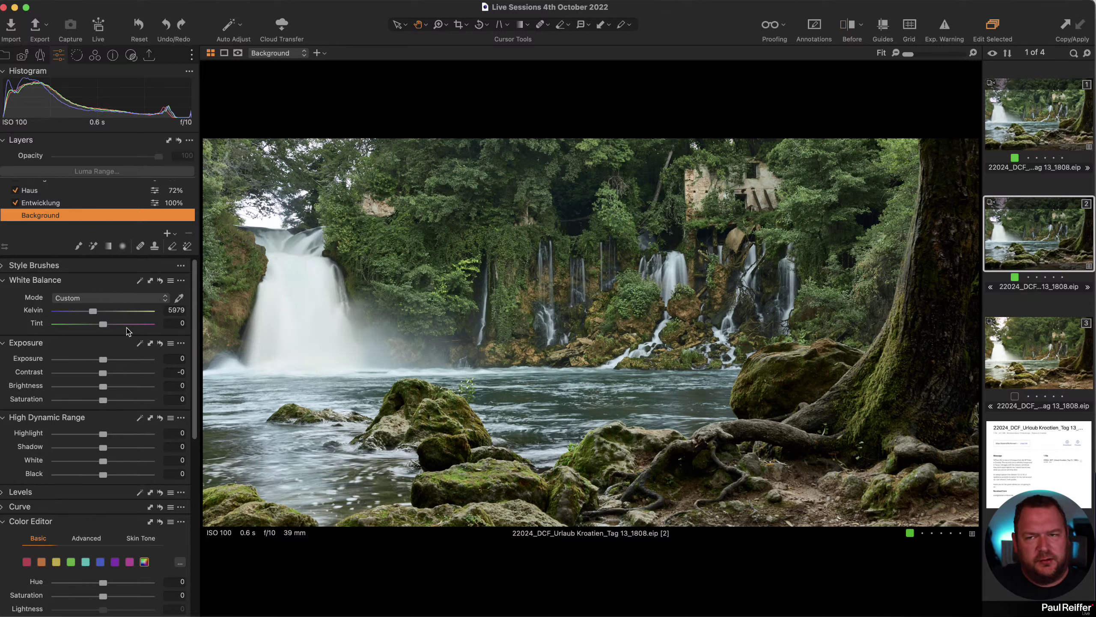
- On the Entwicklung layer, set white balance to Kelvin 5480 and Tint 1.2, with High Dynamic Range Shadow 11 and White -21
click(67, 204)
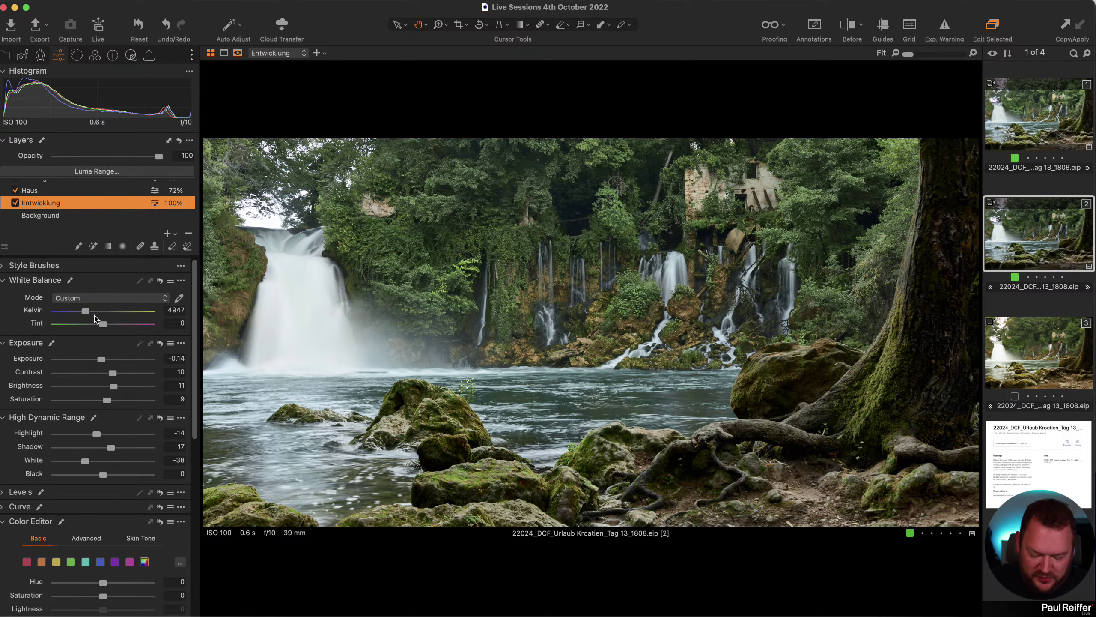
key(m)
key(m)
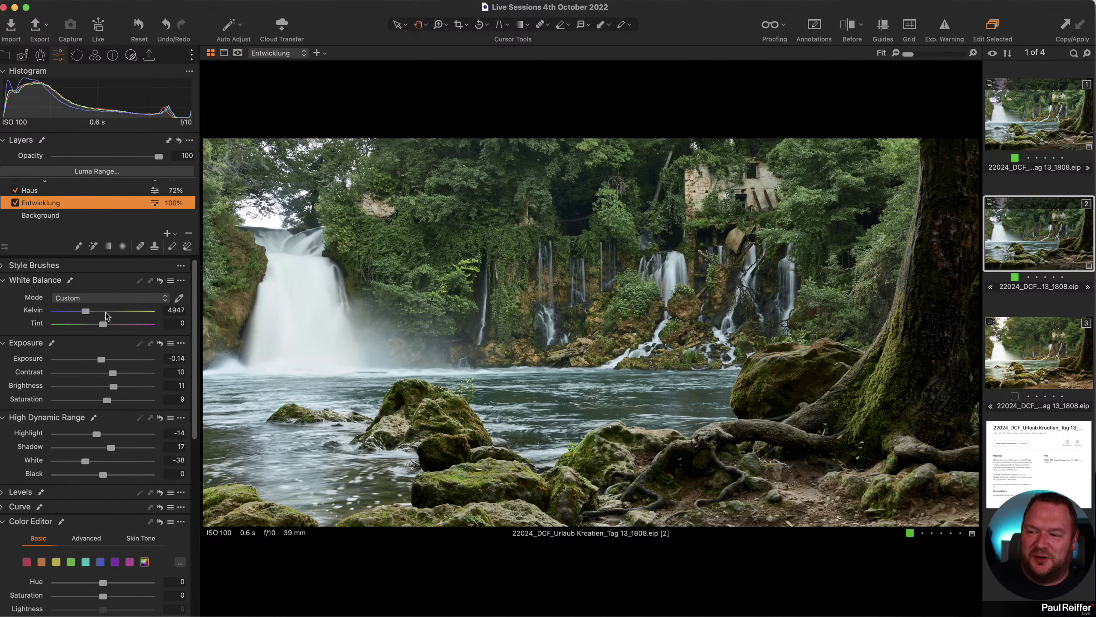
drag(86, 313, 104, 328)
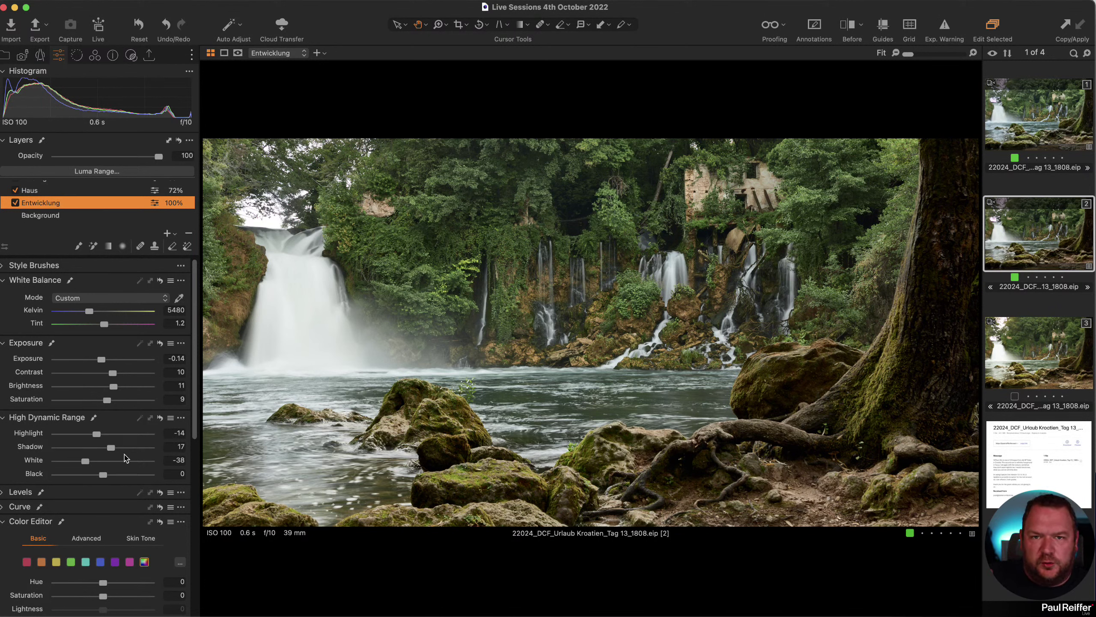
drag(86, 462, 108, 449)
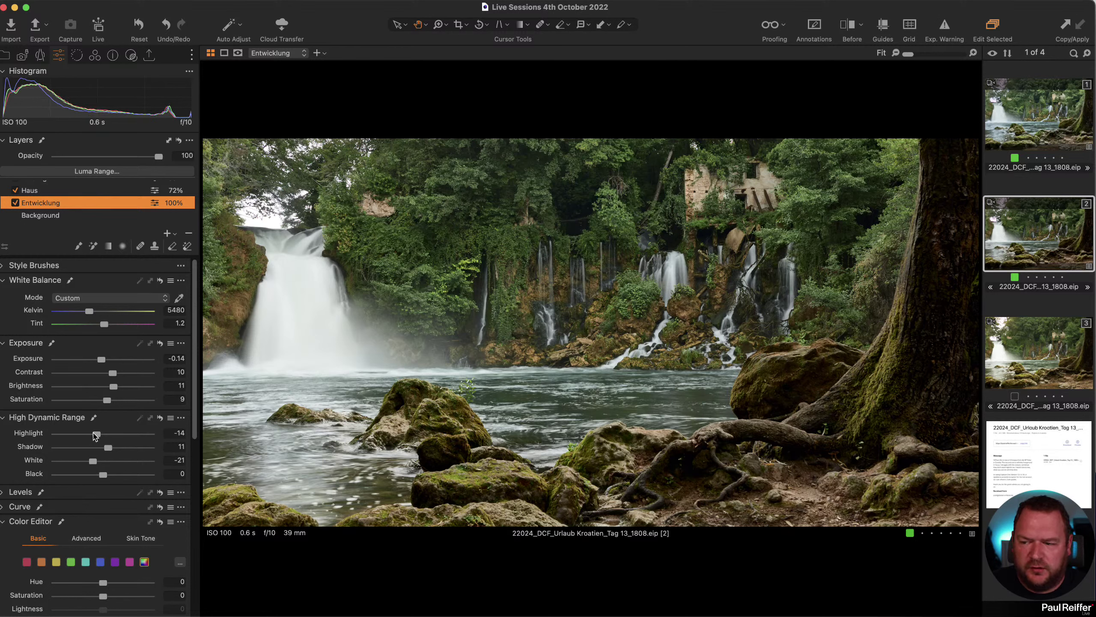
- Color-grade the Background layer with 3-Way Color Balance, shifting shadows toward cyan-blue and midtones and highlights slightly toward pink-red, comparing the shadow tint with its reset
scroll(103, 477, down, 15)
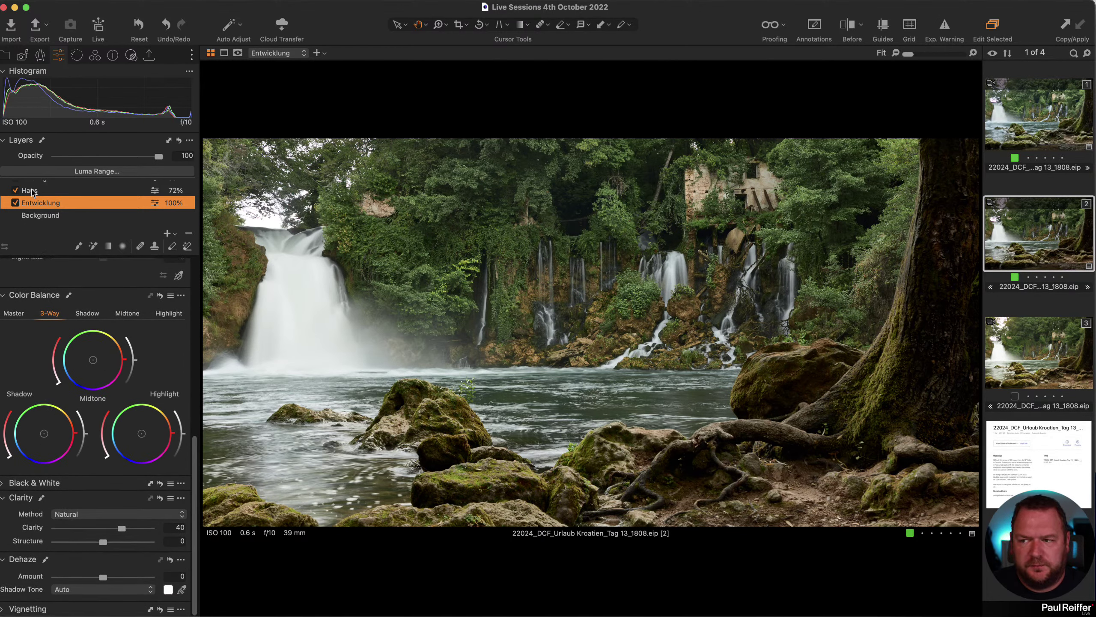
click(60, 215)
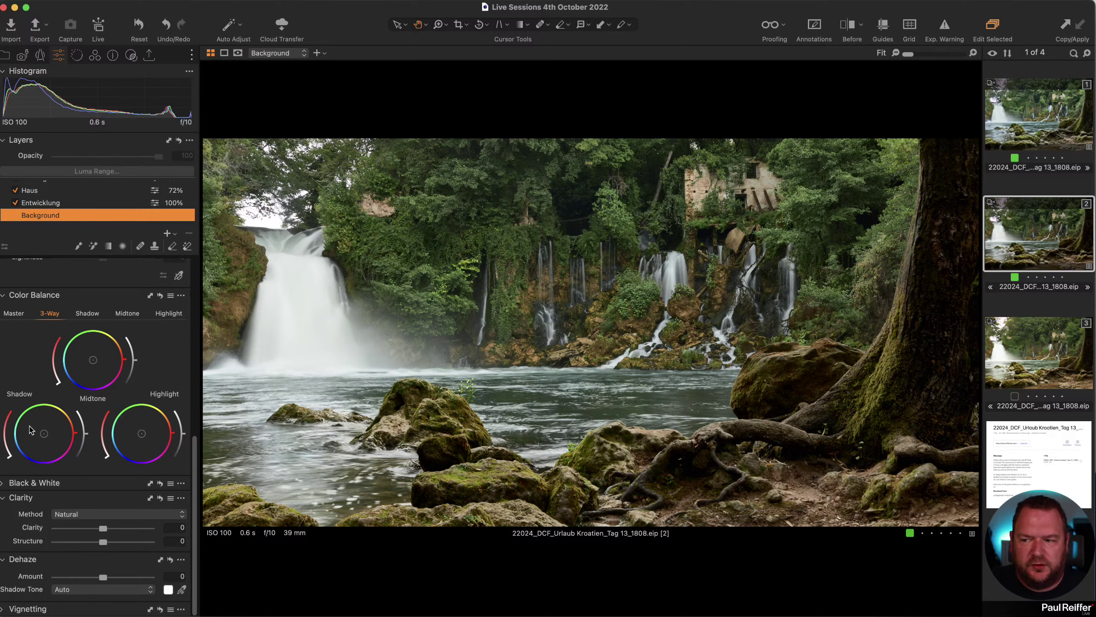
mouse_move(44, 434)
mouse_down()
mouse_move(34, 422)
mouse_move(34, 439)
mouse_up()
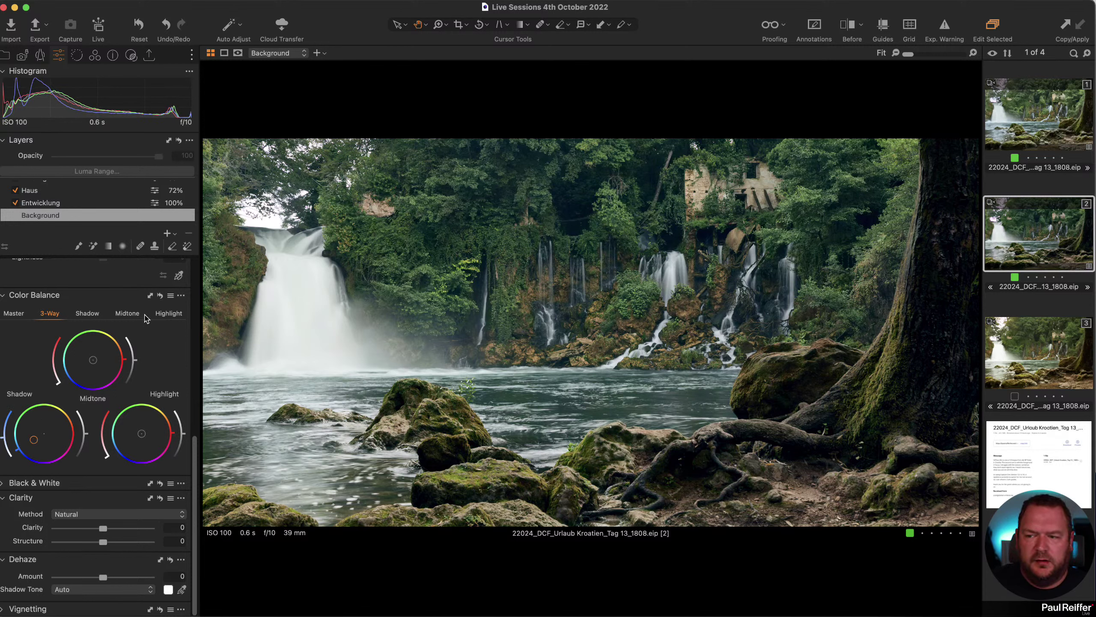
click(162, 296)
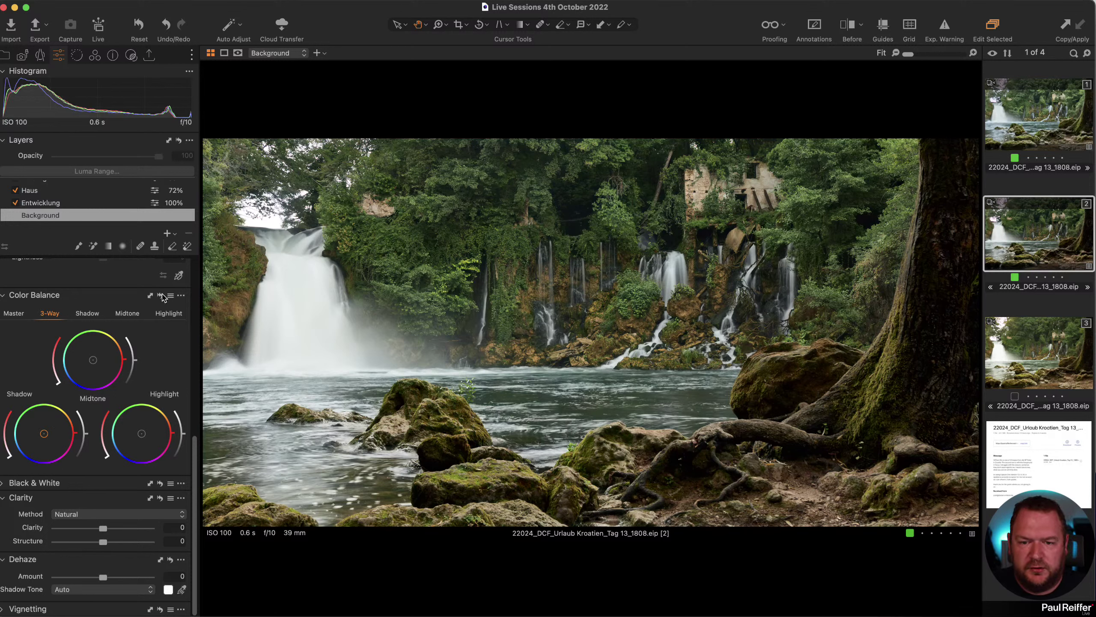
key(super+z)
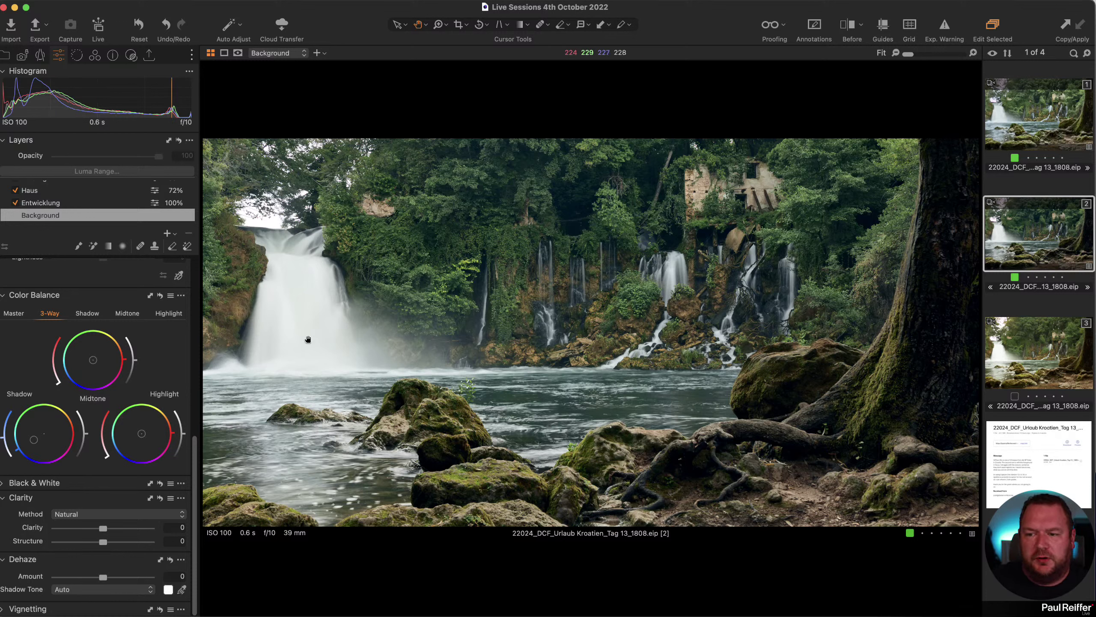
drag(143, 437, 146, 435)
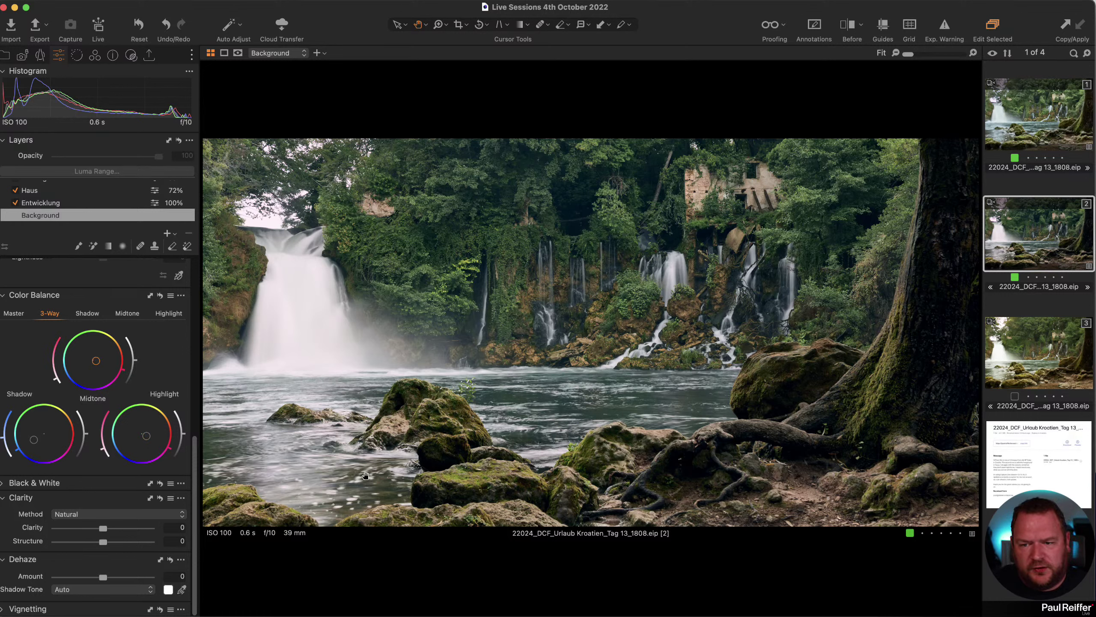
- Add a new adjustment layer named "Foreground Darken"
click(167, 233)
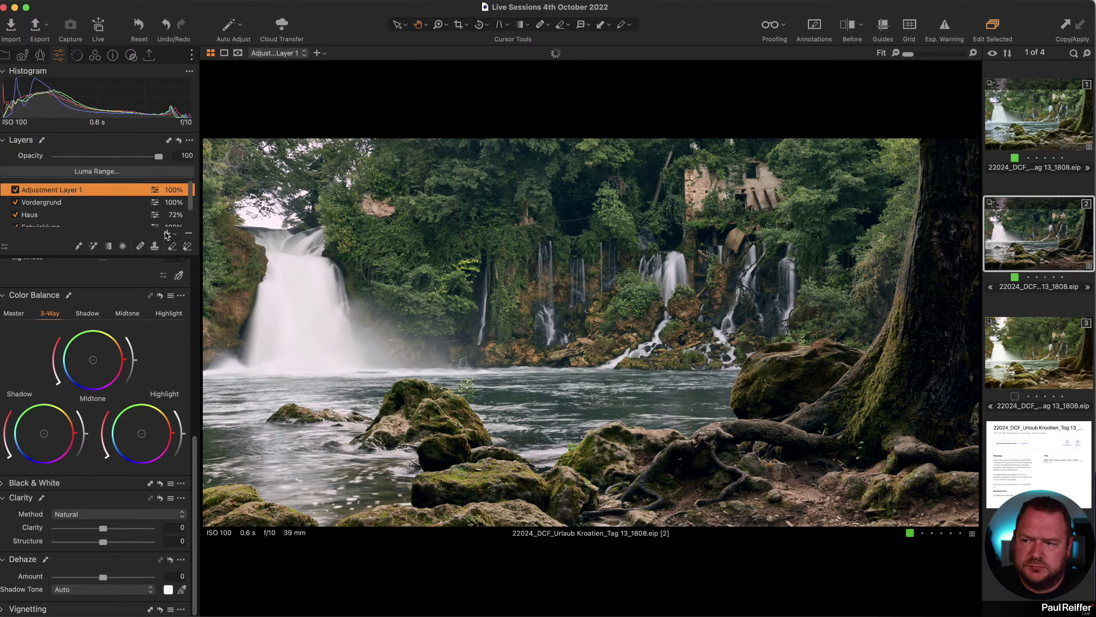
double_click(54, 188)
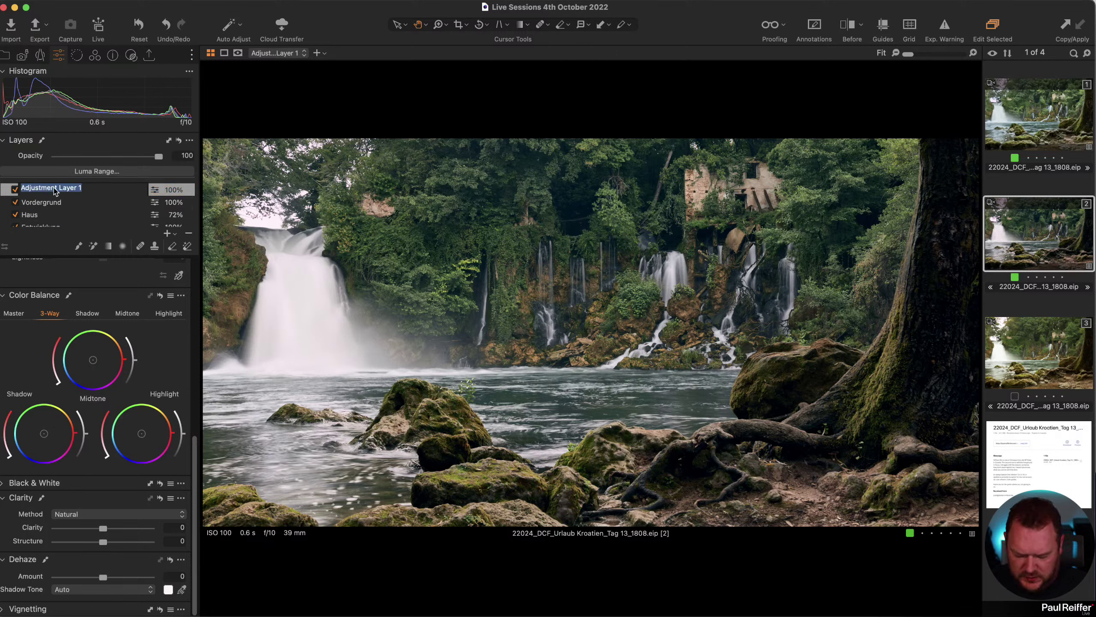
text(Foreground Darken)
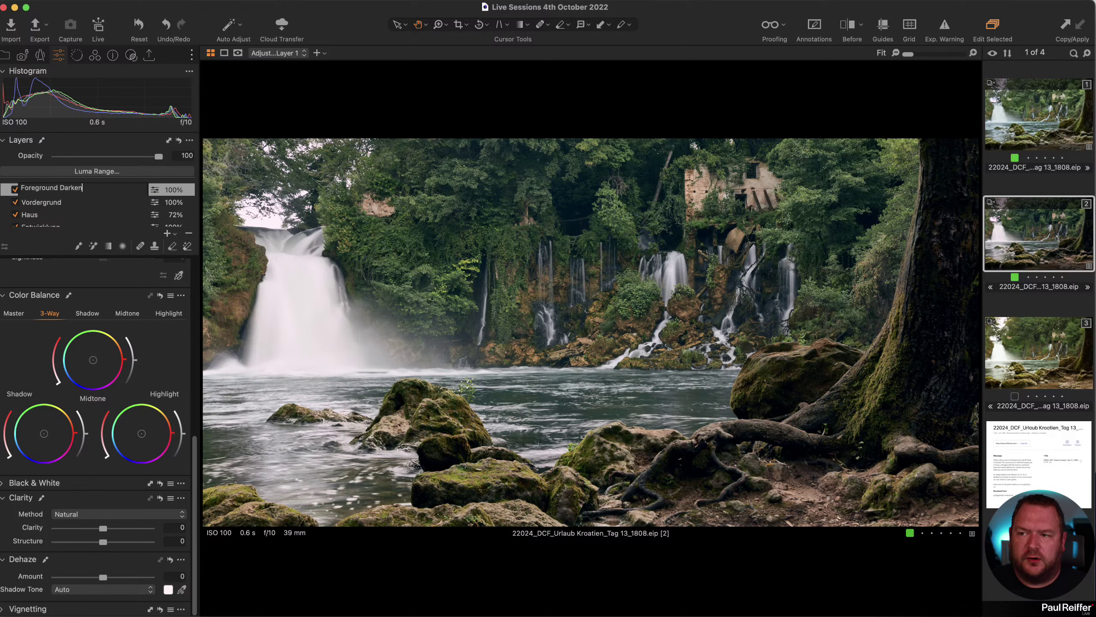
key(Return)
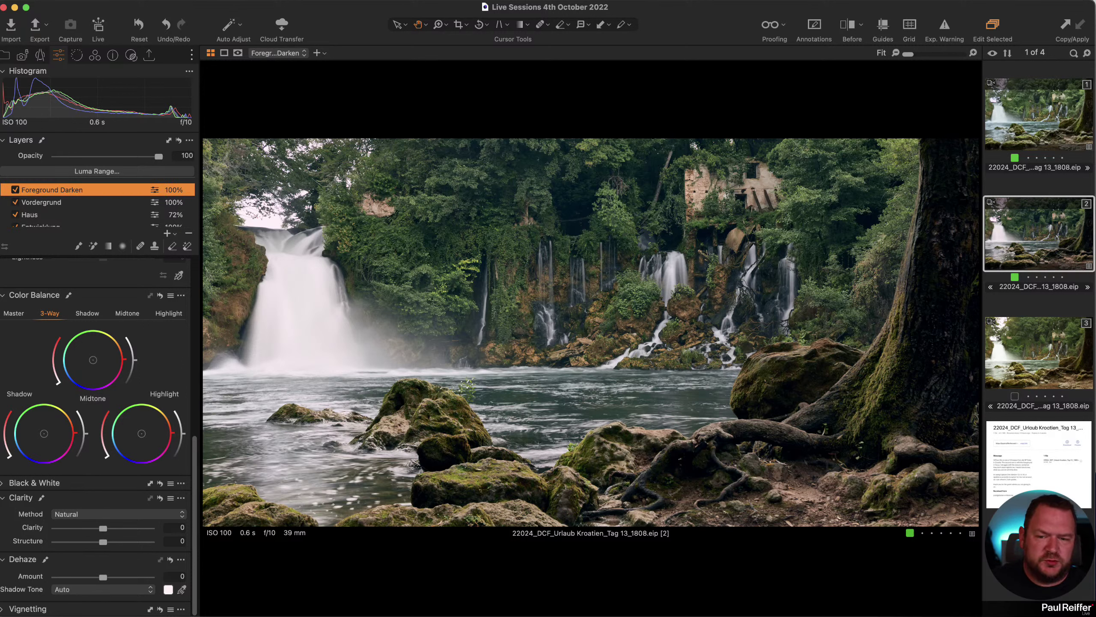
- Paint the Foreground Darken layer mask with a large soft brush over the tree trunk, roots, ground and foreground rocks
click(78, 247)
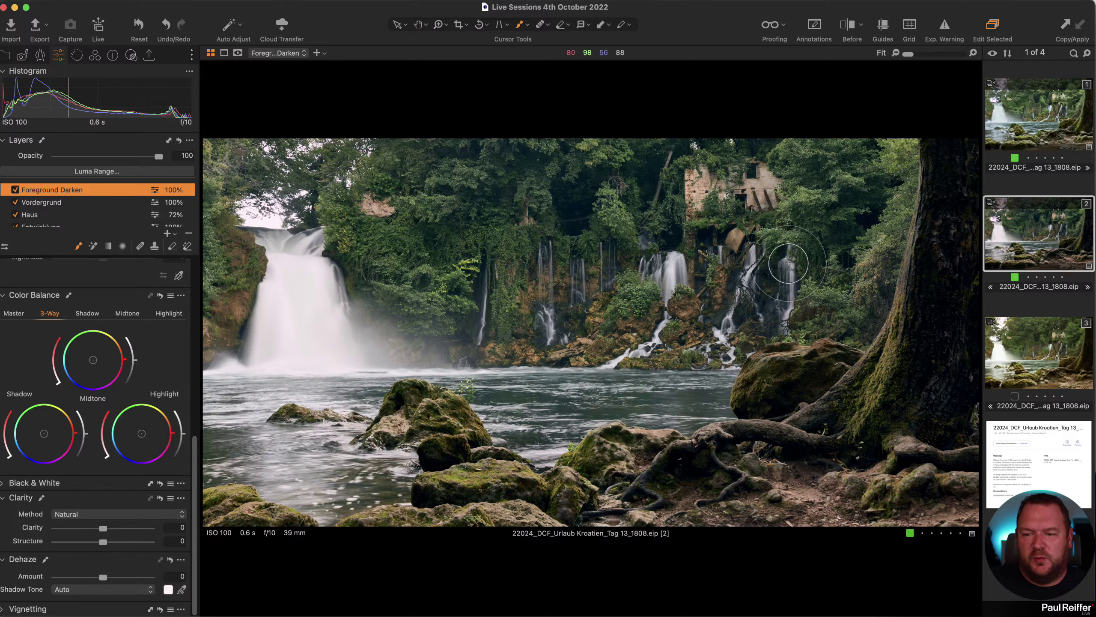
right_click(789, 263)
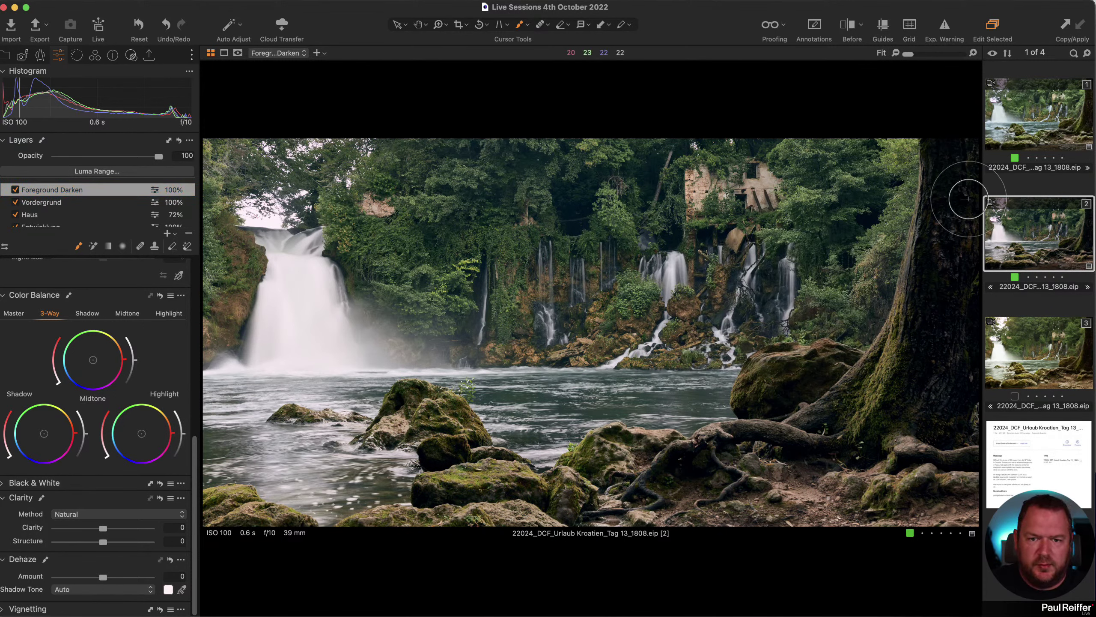
mouse_move(956, 159)
mouse_down()
mouse_move(939, 269)
mouse_move(895, 388)
mouse_move(922, 374)
mouse_move(968, 405)
mouse_move(881, 428)
mouse_move(914, 442)
mouse_move(928, 501)
mouse_move(973, 531)
mouse_move(964, 425)
mouse_move(946, 565)
mouse_move(934, 464)
mouse_move(942, 369)
mouse_move(855, 472)
mouse_move(810, 490)
mouse_move(826, 468)
mouse_move(753, 441)
mouse_move(684, 460)
mouse_move(773, 437)
mouse_move(654, 467)
mouse_move(590, 448)
mouse_move(622, 464)
mouse_move(583, 492)
mouse_move(505, 492)
mouse_move(447, 464)
mouse_move(413, 410)
mouse_move(478, 483)
mouse_move(450, 439)
mouse_move(501, 502)
mouse_up()
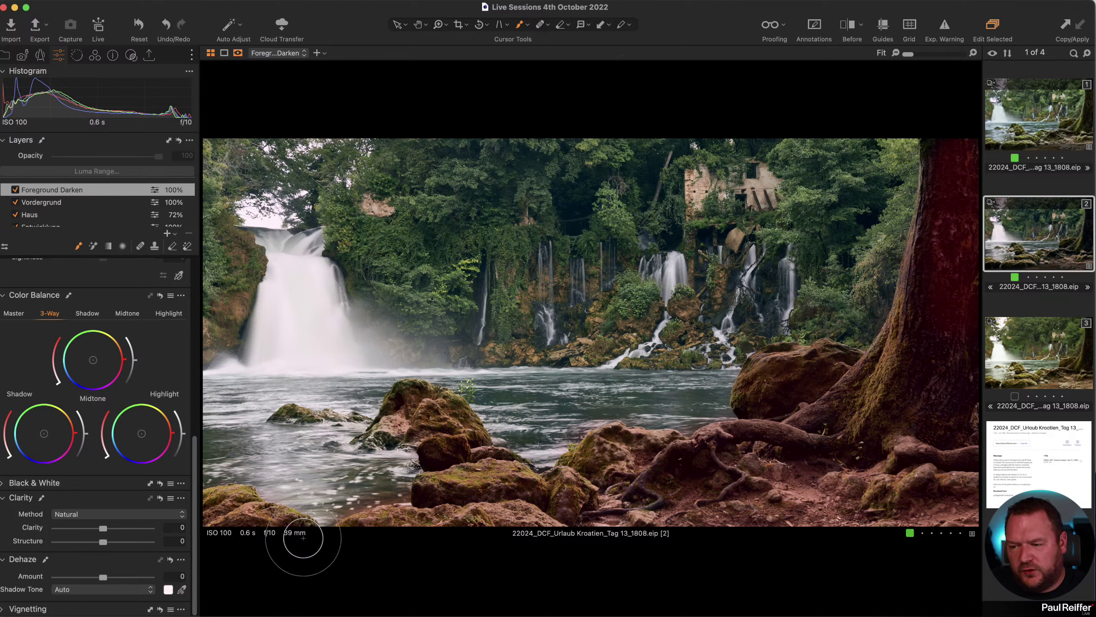
drag(303, 537, 291, 533)
mouse_move(843, 532)
mouse_down()
mouse_move(937, 446)
mouse_move(908, 521)
mouse_move(923, 545)
mouse_move(957, 463)
mouse_move(939, 369)
mouse_move(915, 401)
mouse_move(976, 173)
mouse_up()
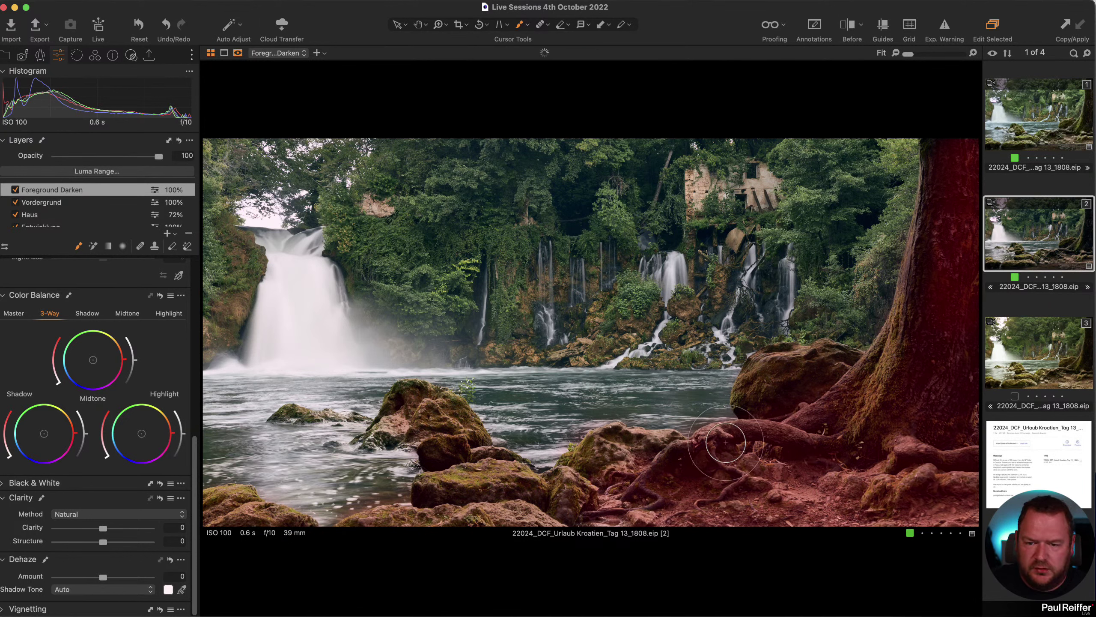
mouse_move(578, 506)
mouse_down()
mouse_move(553, 508)
mouse_move(656, 454)
mouse_move(631, 464)
mouse_move(606, 453)
mouse_up()
drag(441, 427, 461, 477)
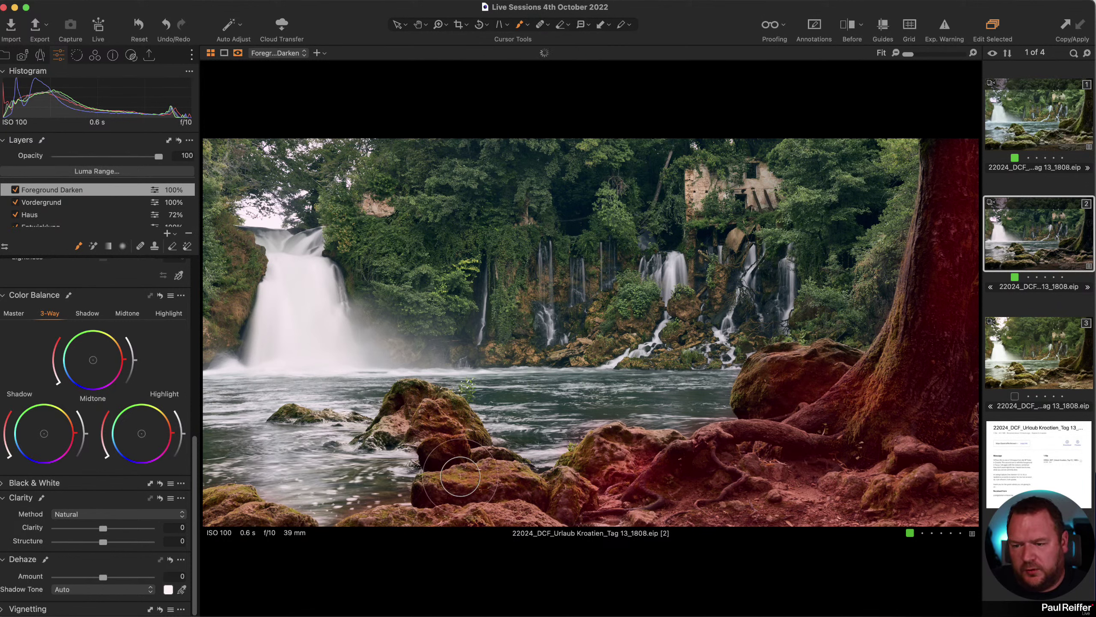
mouse_move(228, 515)
mouse_down()
mouse_move(439, 533)
mouse_move(533, 510)
mouse_move(695, 518)
mouse_up()
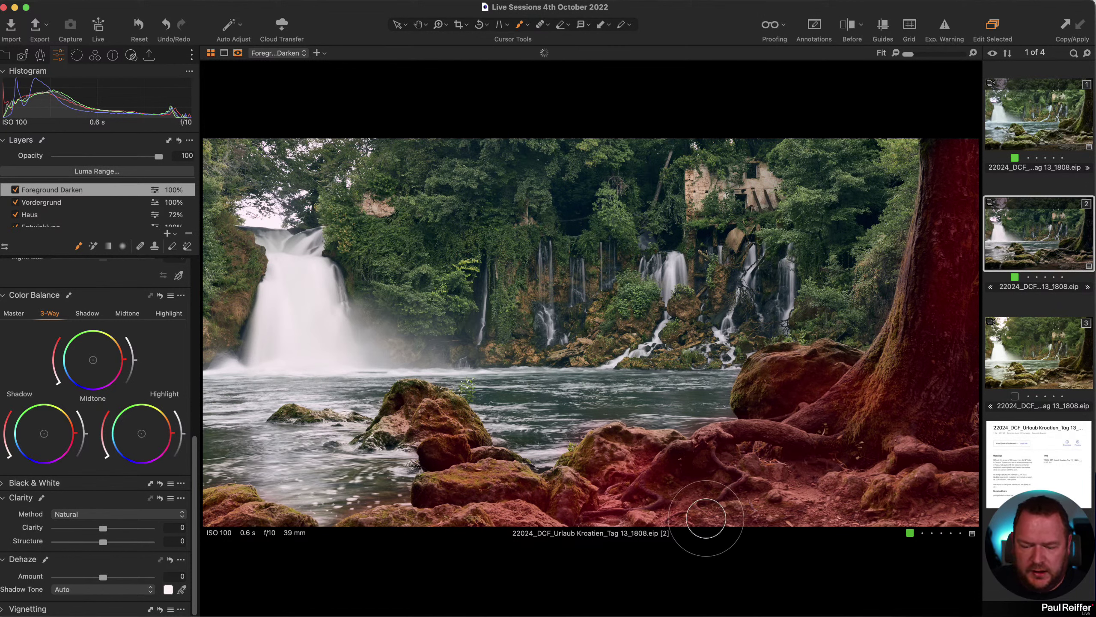
- Build up the Foreground Darken mask over the boulder, roots and foreground rocks, checking its coverage in the grayscale mask view
right_click(853, 466)
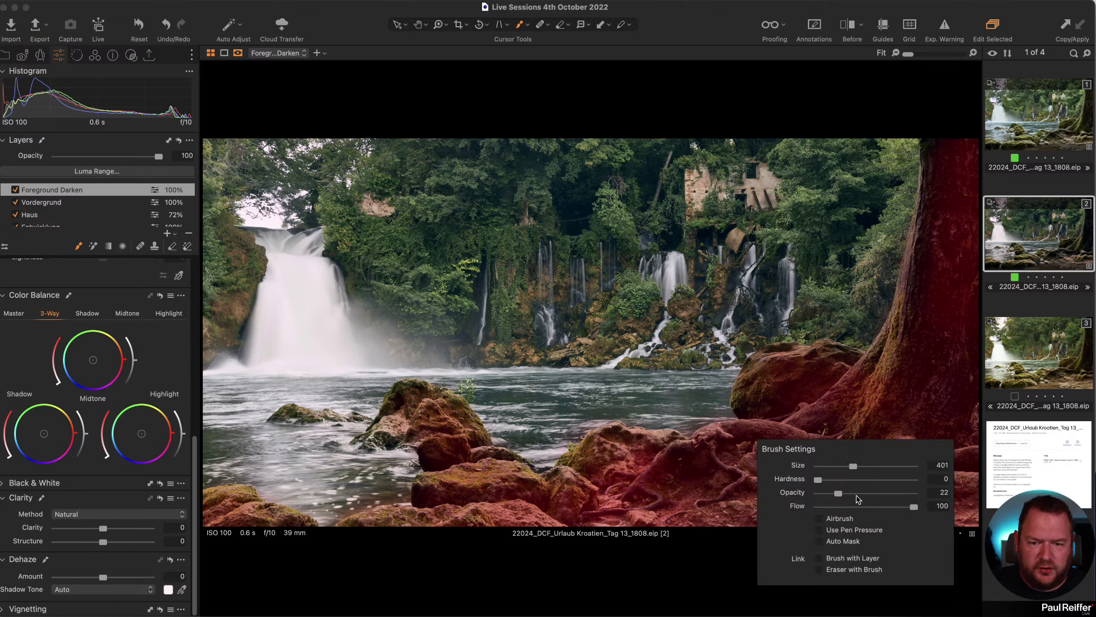
mouse_move(913, 435)
mouse_down()
mouse_move(920, 477)
mouse_move(975, 520)
mouse_move(967, 413)
mouse_move(977, 402)
mouse_move(933, 407)
mouse_move(896, 380)
mouse_move(928, 329)
mouse_move(984, 149)
mouse_move(956, 450)
mouse_move(774, 538)
mouse_move(795, 477)
mouse_move(784, 367)
mouse_move(750, 402)
mouse_move(848, 377)
mouse_move(811, 530)
mouse_move(663, 512)
mouse_move(616, 482)
mouse_move(568, 502)
mouse_up()
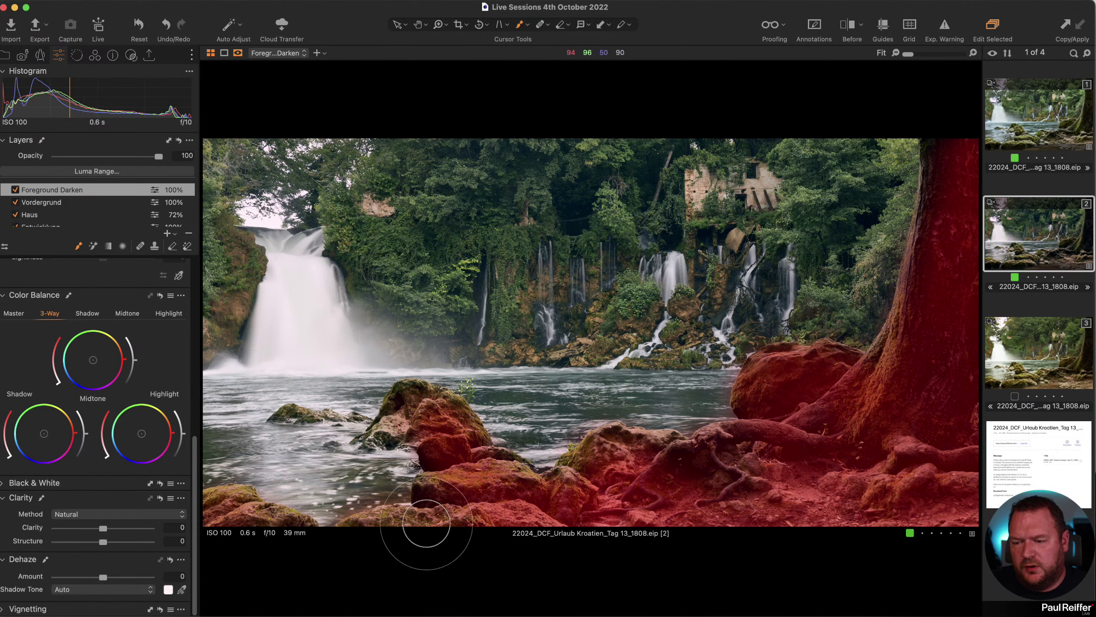
mouse_move(283, 535)
mouse_down()
mouse_move(220, 526)
mouse_move(313, 546)
mouse_up()
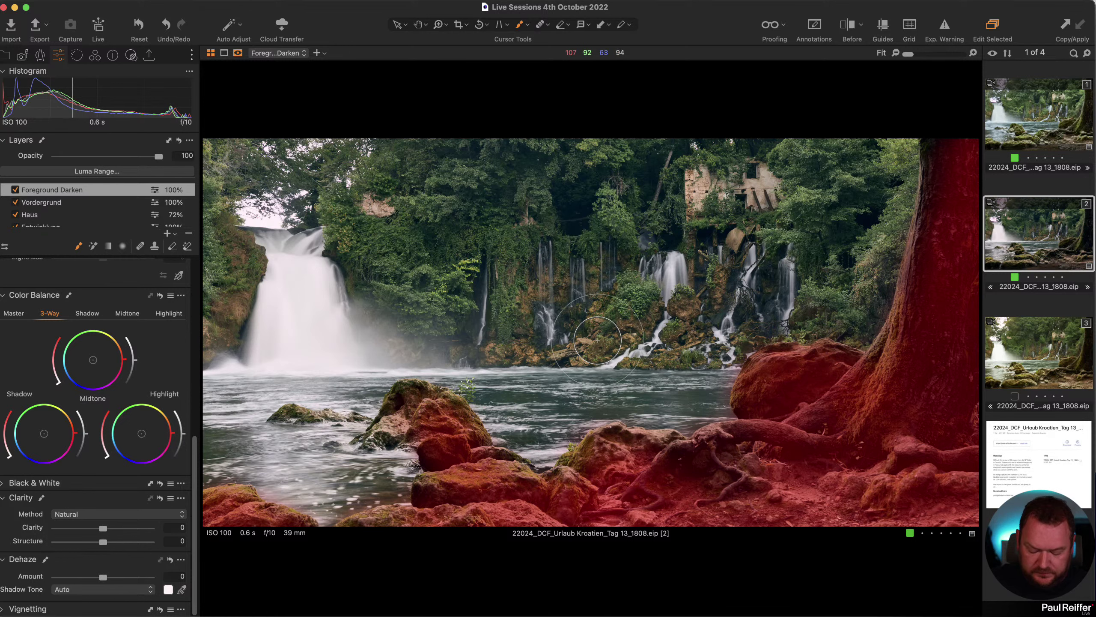
key(alt+m)
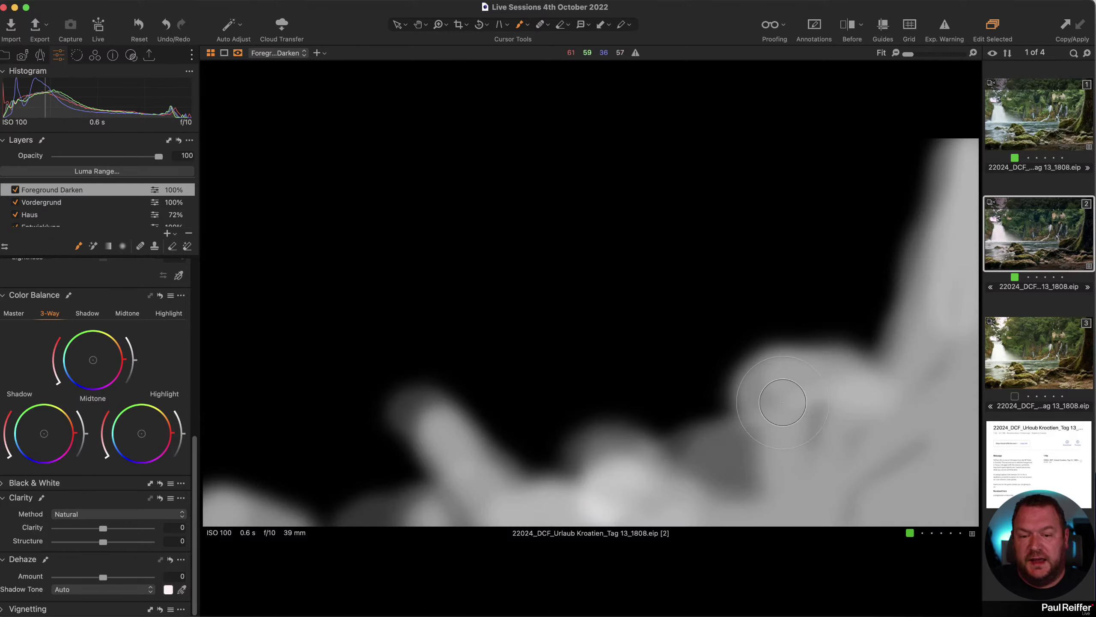
mouse_move(886, 474)
mouse_down()
mouse_move(874, 460)
mouse_move(840, 510)
mouse_move(908, 449)
mouse_move(946, 372)
mouse_move(942, 441)
mouse_move(989, 472)
mouse_move(734, 482)
mouse_move(652, 533)
mouse_move(518, 524)
mouse_up()
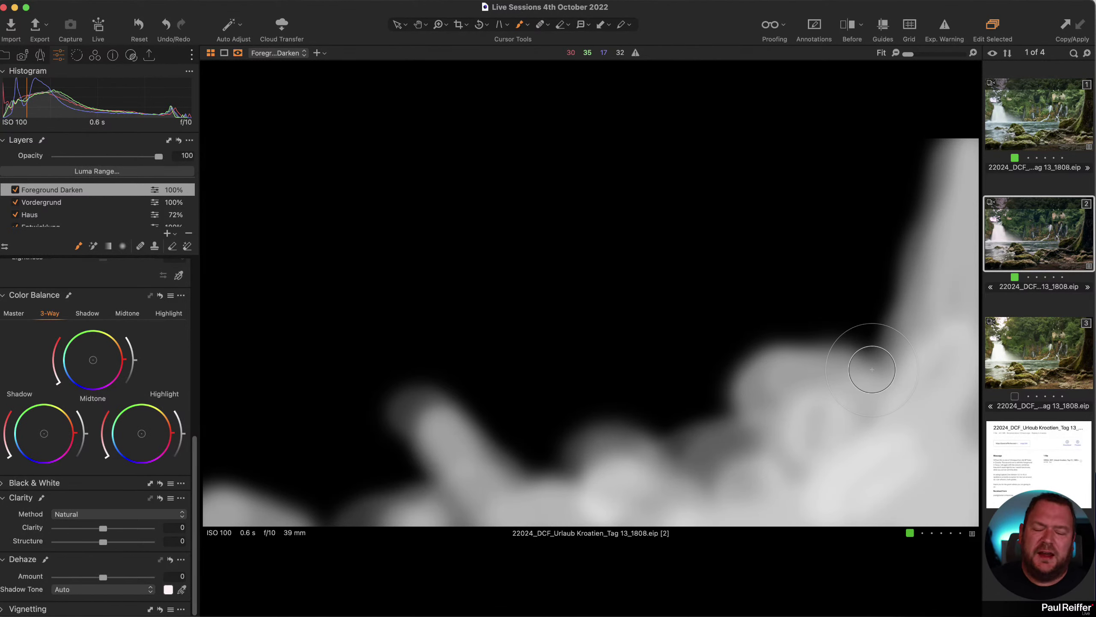
key(m)
key(m)
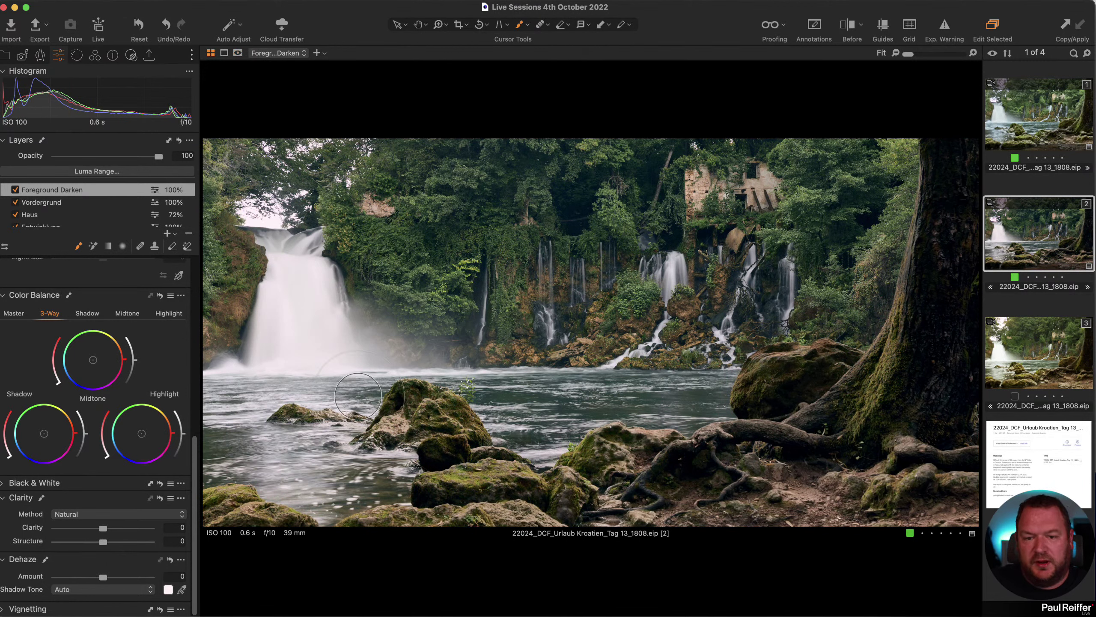
- Lower the Foreground Darken layer's exposure slightly and shift its shadow color balance a little toward cyan-blue
scroll(123, 352, up, 10)
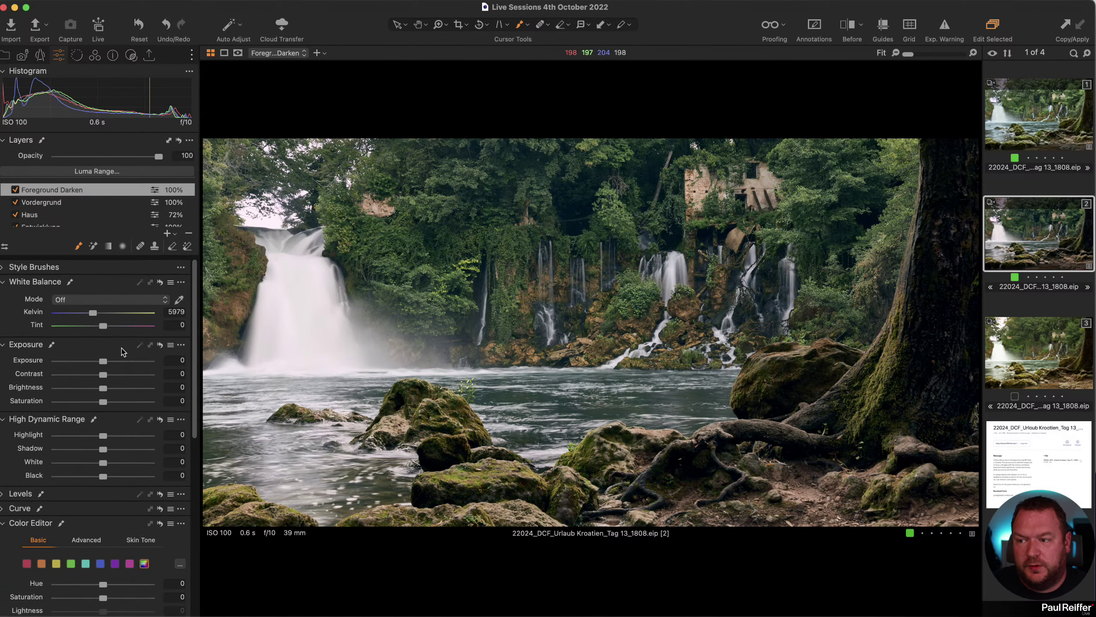
drag(103, 361, 94, 363)
scroll(108, 437, down, 5)
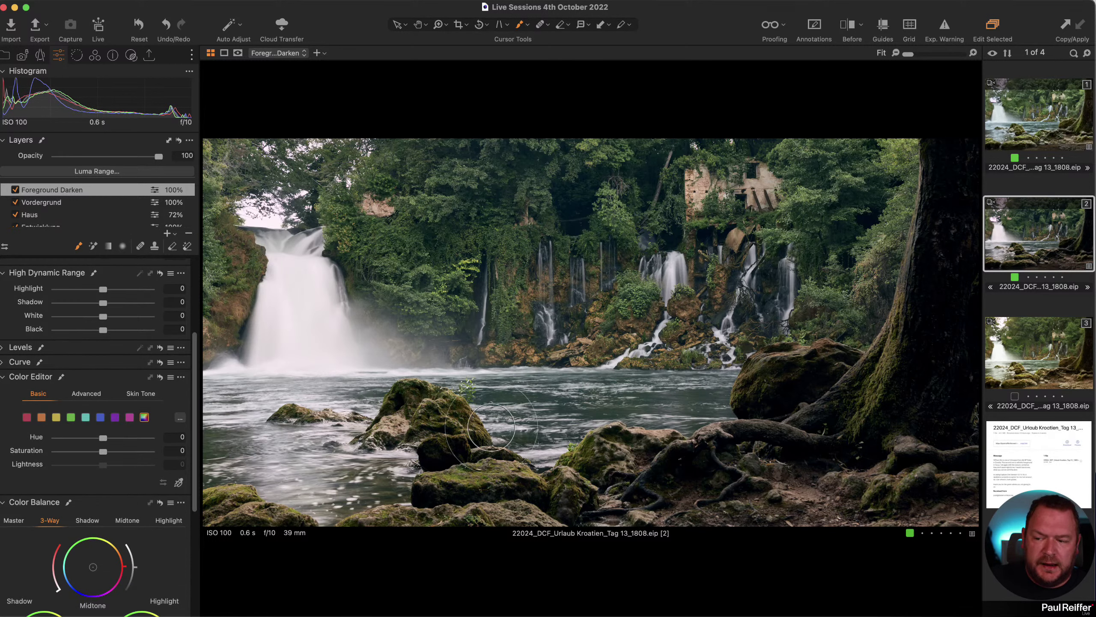
scroll(91, 506, down, 3)
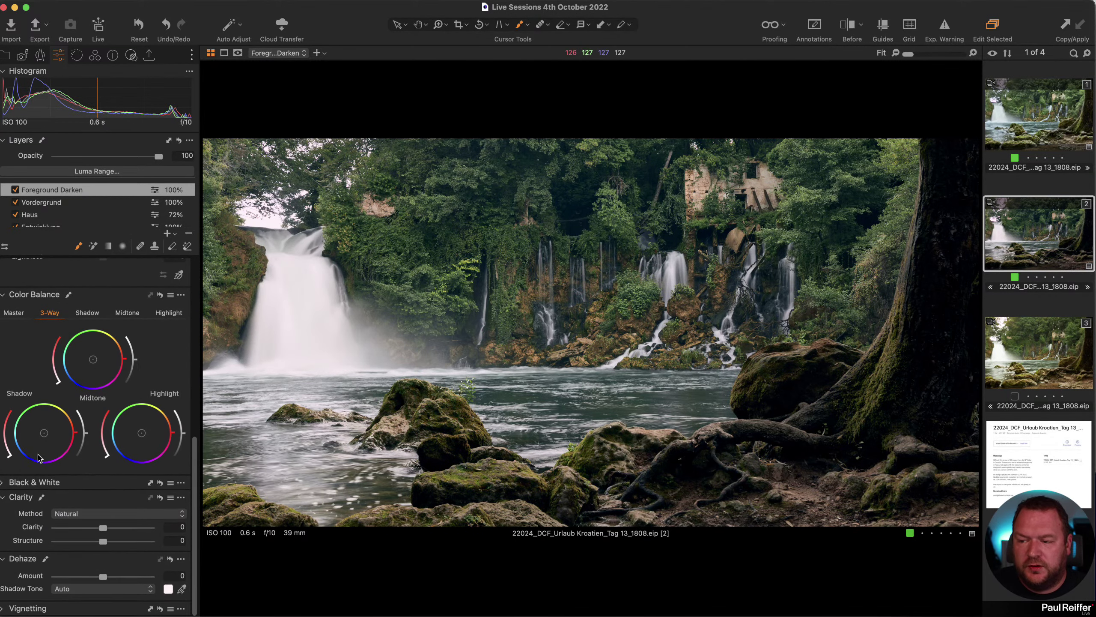
drag(45, 443, 40, 437)
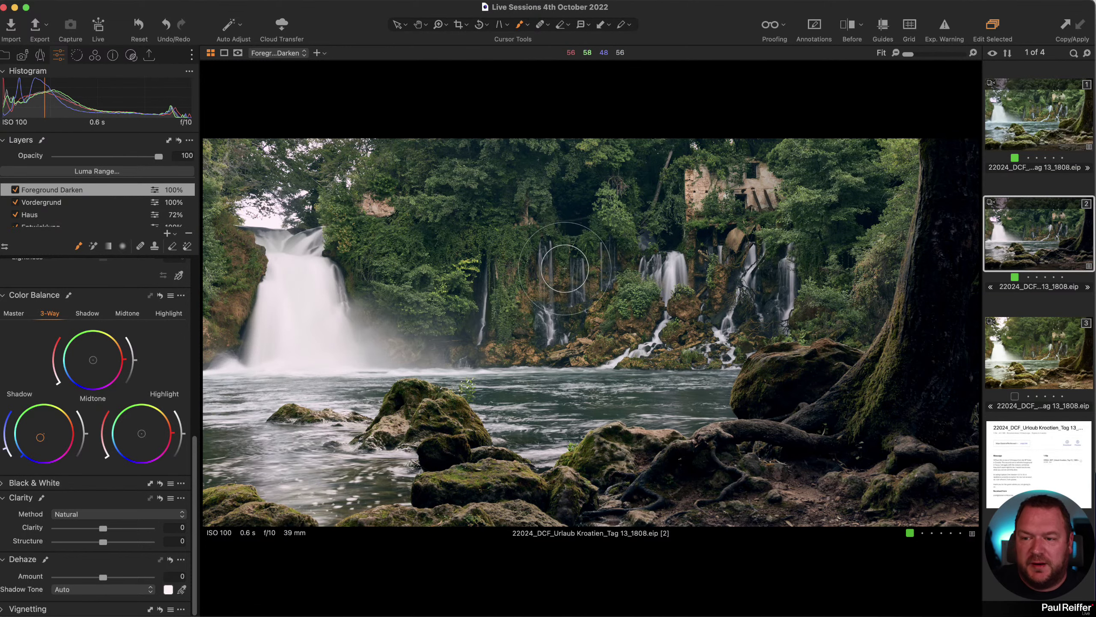
- Add a new adjustment layer named "Pop"
click(167, 233)
double_click(63, 193)
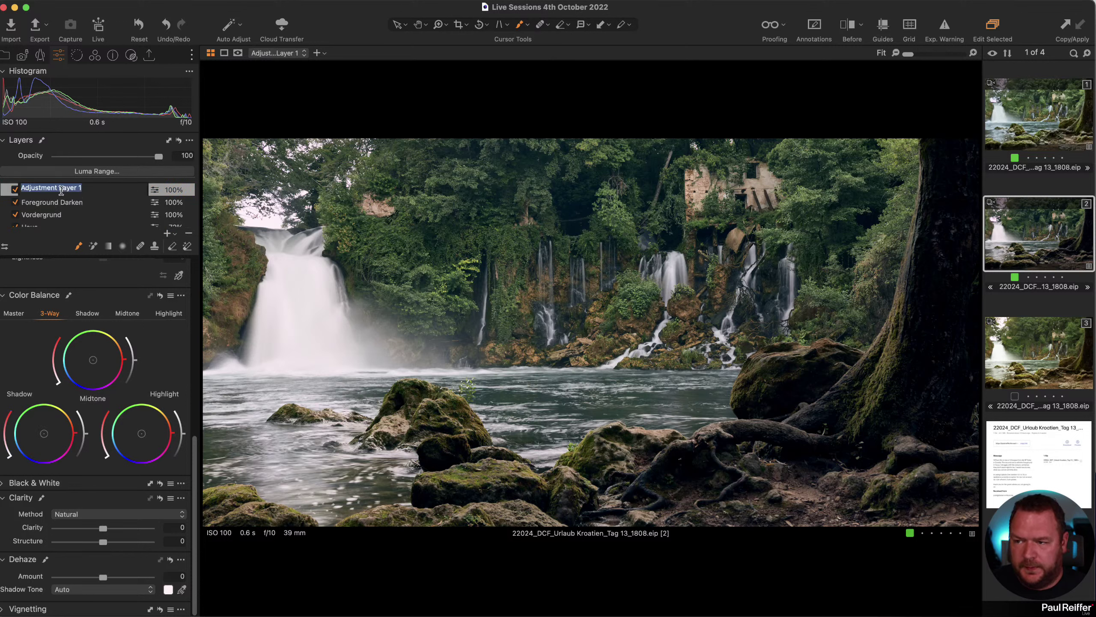
text(Pop)
key(Return)
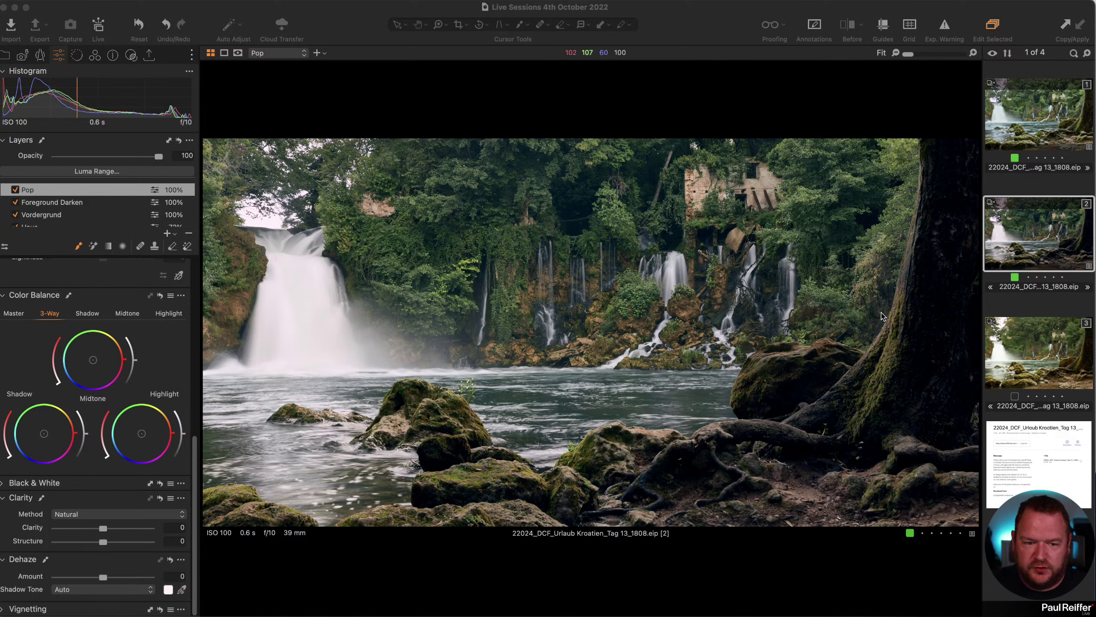
- Paint the Pop layer mask with a size 401, hardness 0 brush over the waterfalls, ruined house, cliff foliage and river
click(712, 17)
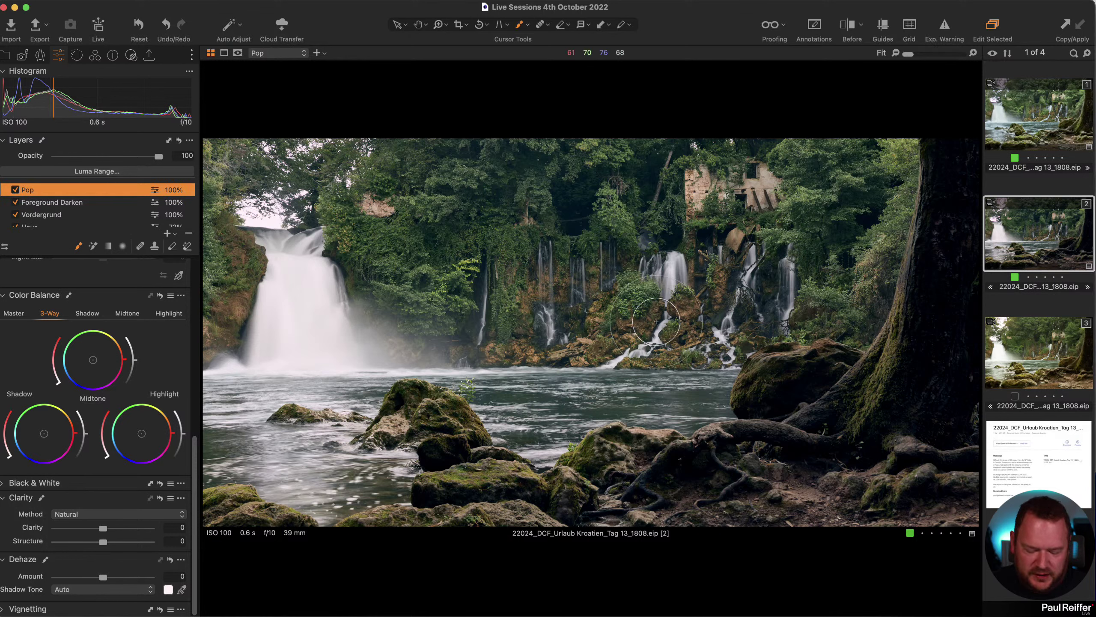
right_click(678, 335)
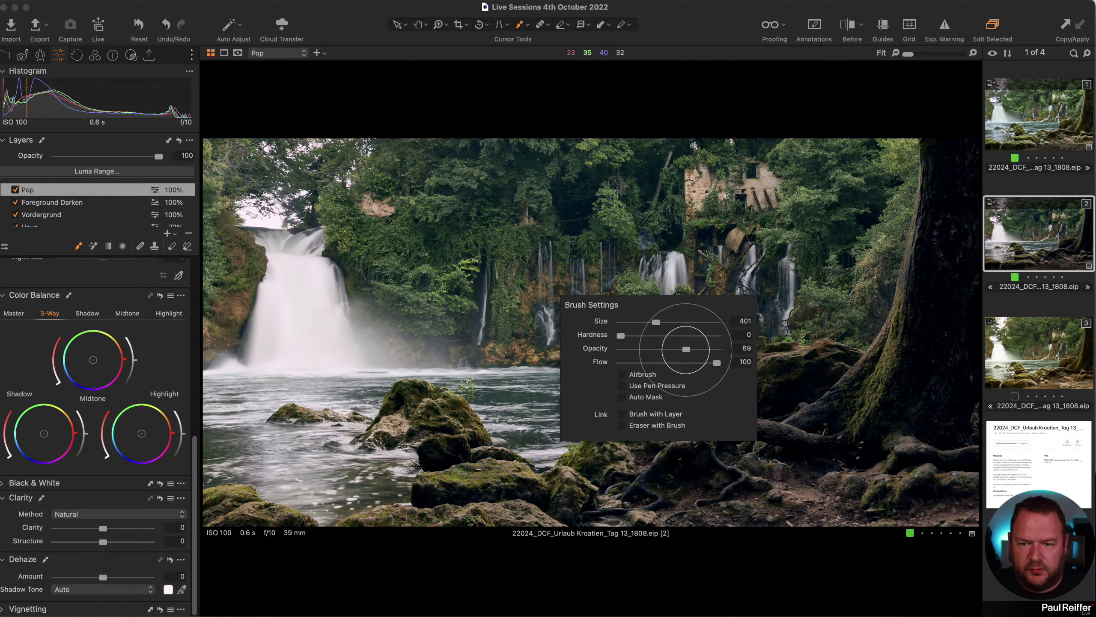
mouse_move(703, 203)
mouse_down()
mouse_move(472, 171)
mouse_move(681, 308)
mouse_move(509, 366)
mouse_move(546, 400)
mouse_move(646, 335)
mouse_move(612, 319)
mouse_up()
mouse_move(501, 372)
mouse_down()
mouse_move(531, 417)
mouse_move(535, 447)
mouse_move(642, 357)
mouse_move(676, 363)
mouse_move(690, 379)
mouse_move(579, 396)
mouse_move(706, 386)
mouse_move(698, 343)
mouse_move(774, 280)
mouse_move(842, 290)
mouse_move(771, 317)
mouse_move(917, 255)
mouse_move(859, 233)
mouse_move(860, 191)
mouse_move(834, 211)
mouse_move(858, 231)
mouse_move(770, 225)
mouse_move(726, 206)
mouse_move(846, 178)
mouse_move(898, 201)
mouse_move(874, 295)
mouse_move(858, 311)
mouse_move(827, 264)
mouse_move(580, 149)
mouse_move(273, 184)
mouse_move(306, 210)
mouse_move(279, 235)
mouse_move(318, 245)
mouse_move(245, 287)
mouse_move(240, 328)
mouse_move(440, 321)
mouse_move(526, 360)
mouse_move(457, 365)
mouse_move(320, 343)
mouse_move(240, 390)
mouse_move(271, 425)
mouse_move(316, 435)
mouse_move(333, 469)
mouse_move(365, 471)
mouse_move(275, 469)
mouse_move(259, 435)
mouse_move(389, 461)
mouse_up()
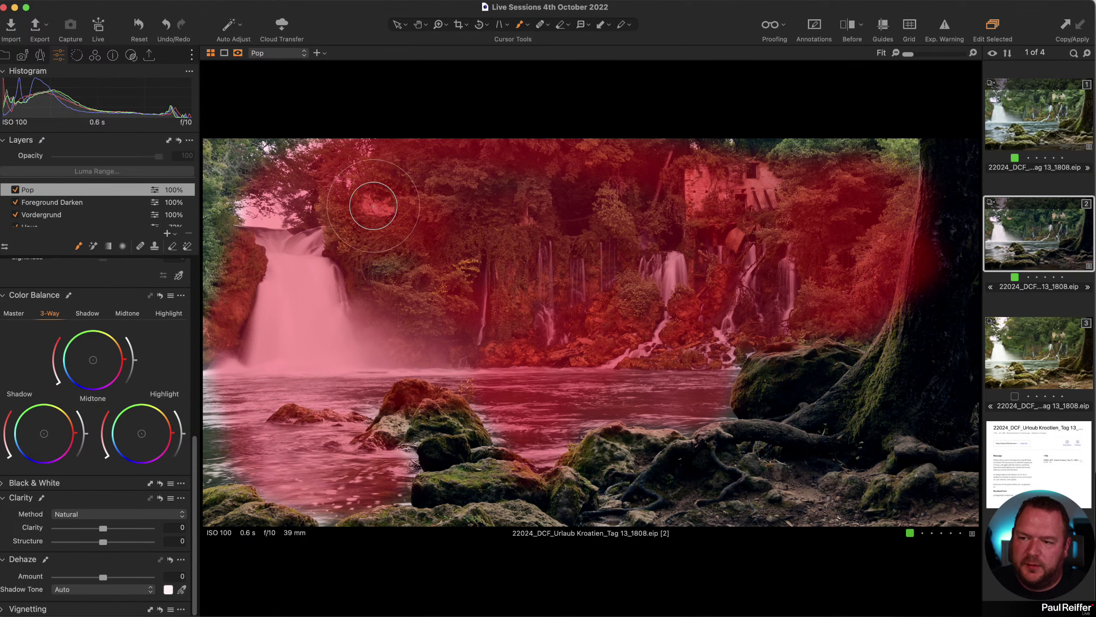
- Erase the Pop mask where it spills onto the large tree trunk, and hide the mask overlay
key(e)
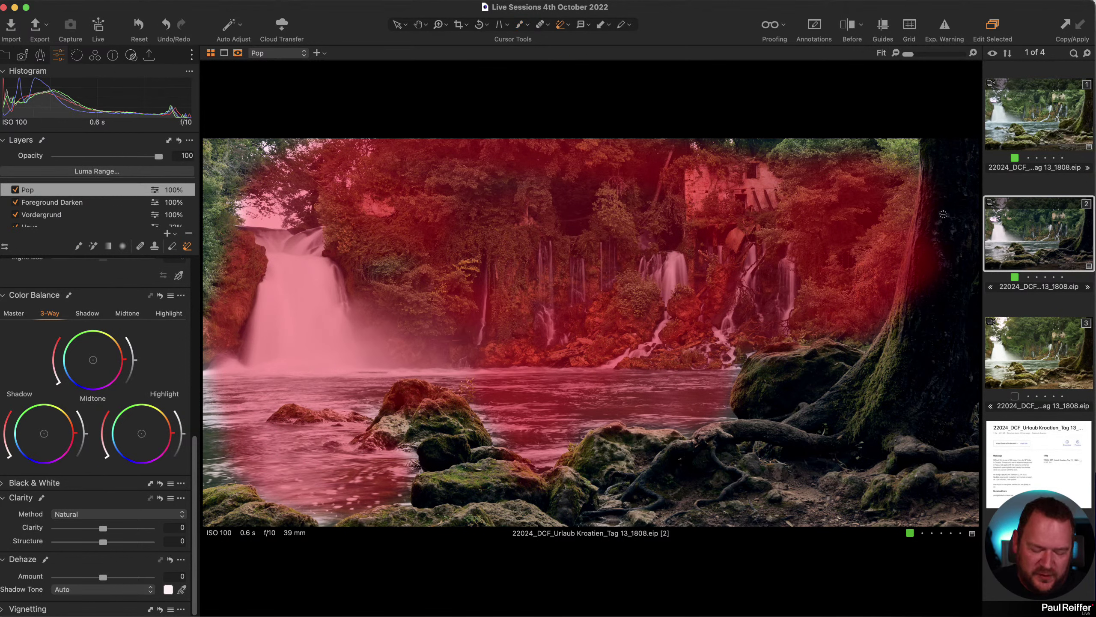
click(170, 248)
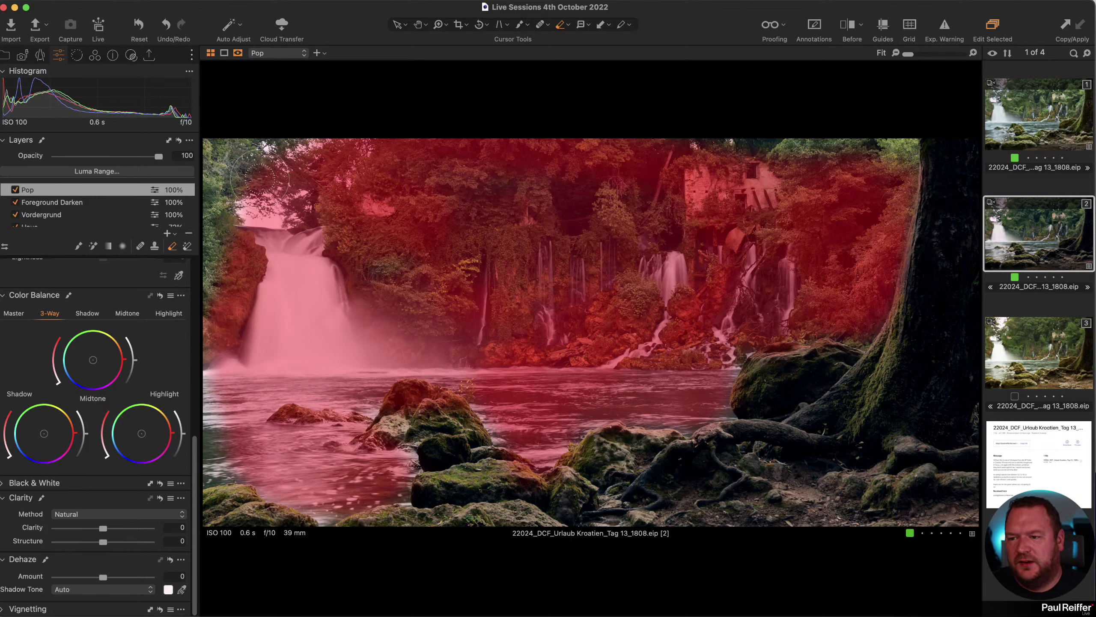
key(m)
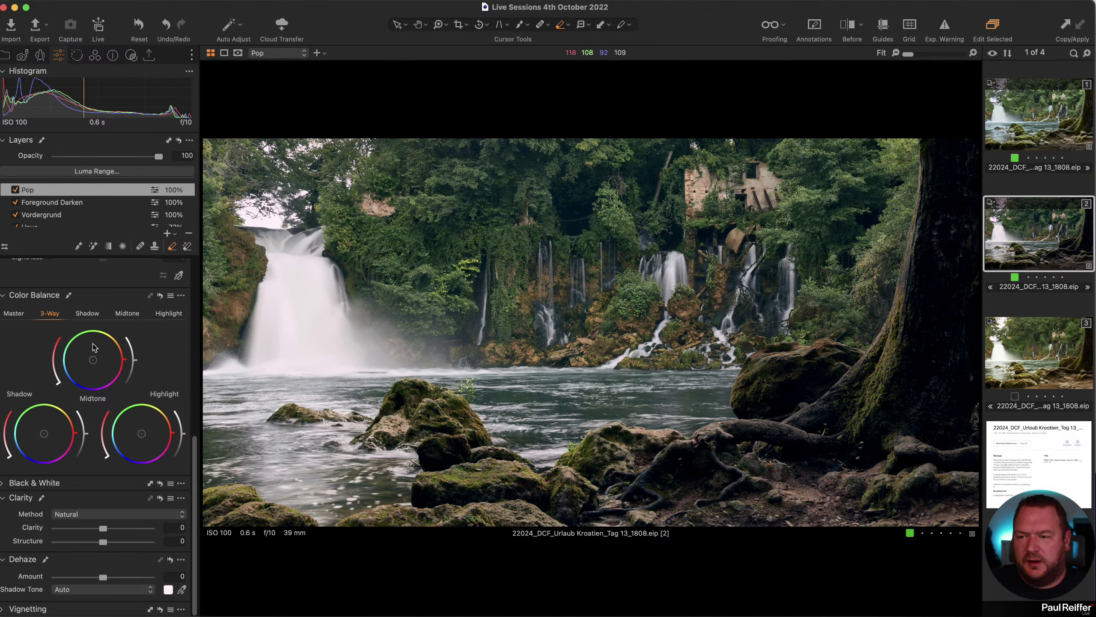
- On the Pop layer, set Contrast 8, Brightness 2 and Saturation 3, with High Dynamic Range Shadow 6
scroll(104, 429, up, 10)
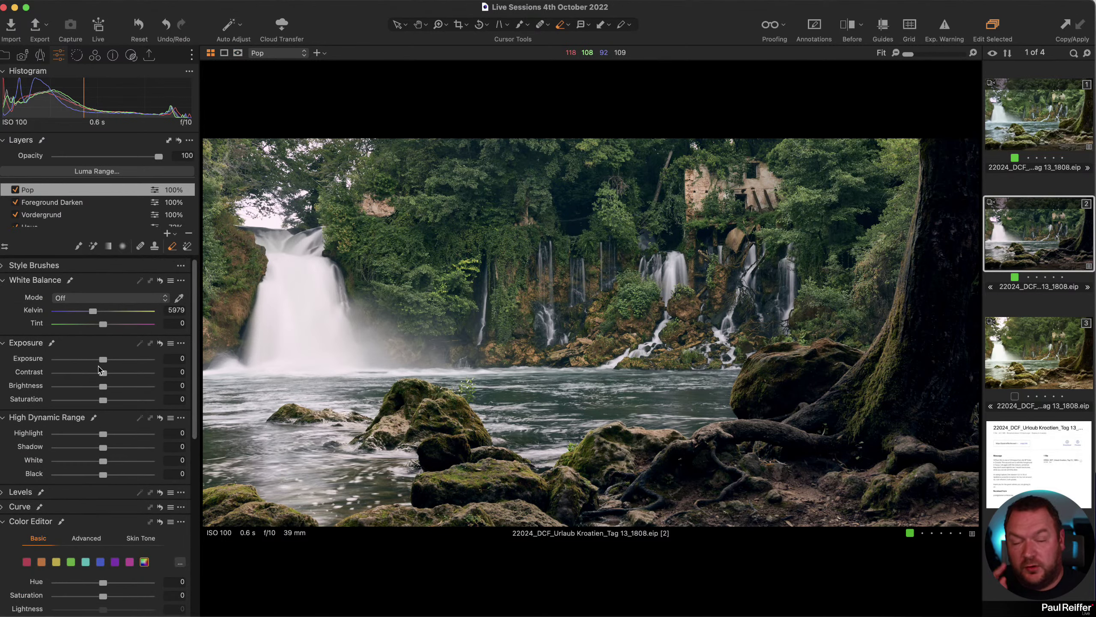
drag(104, 374, 115, 374)
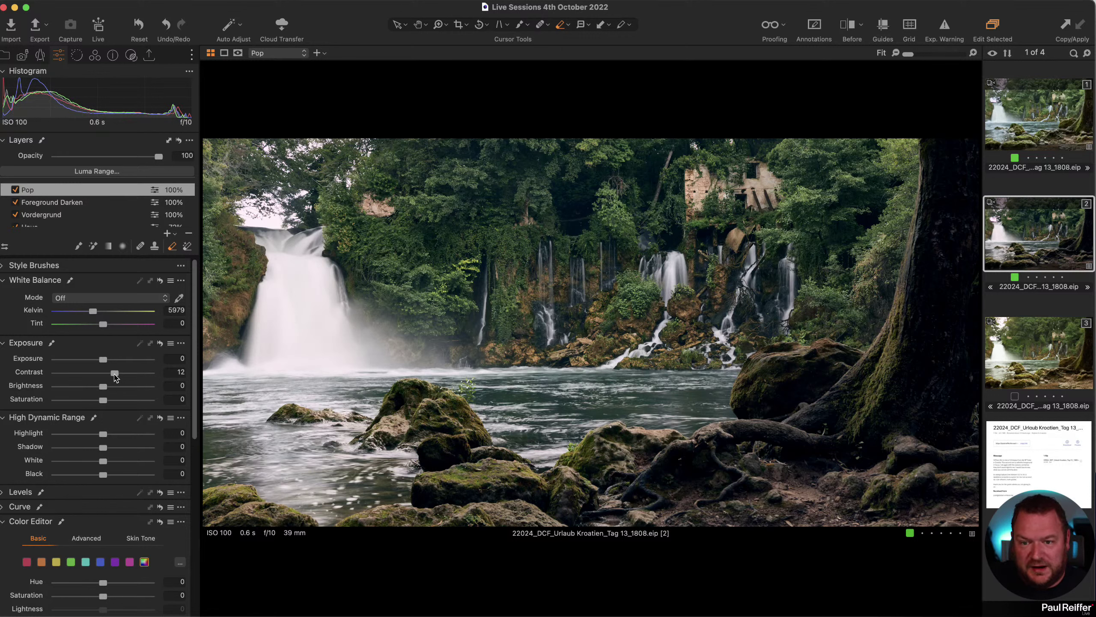
drag(114, 377, 107, 390)
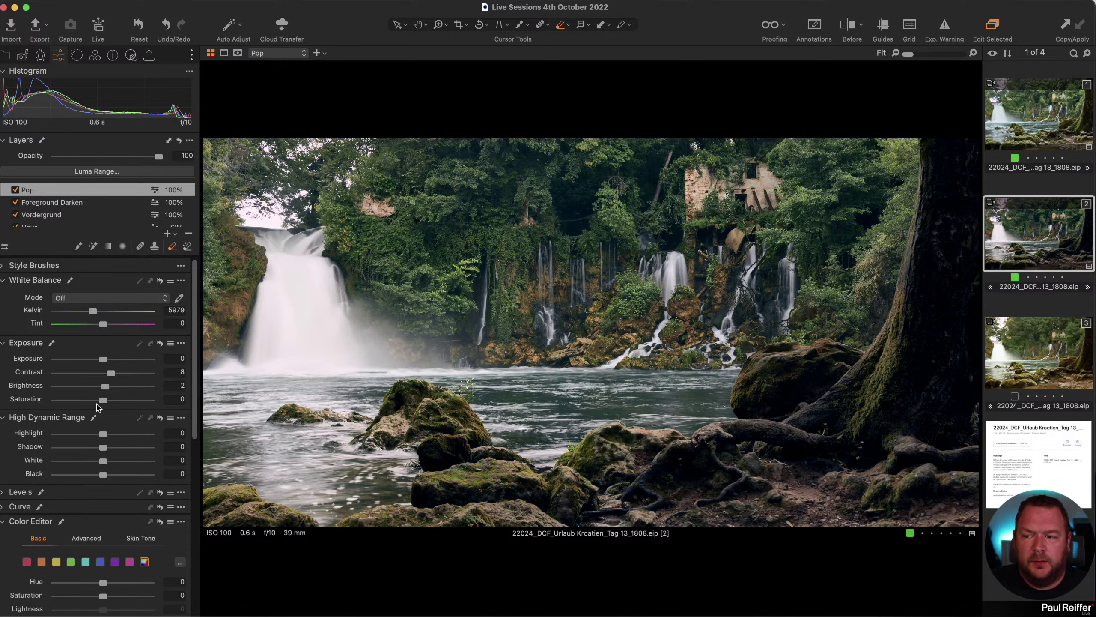
drag(104, 406, 106, 405)
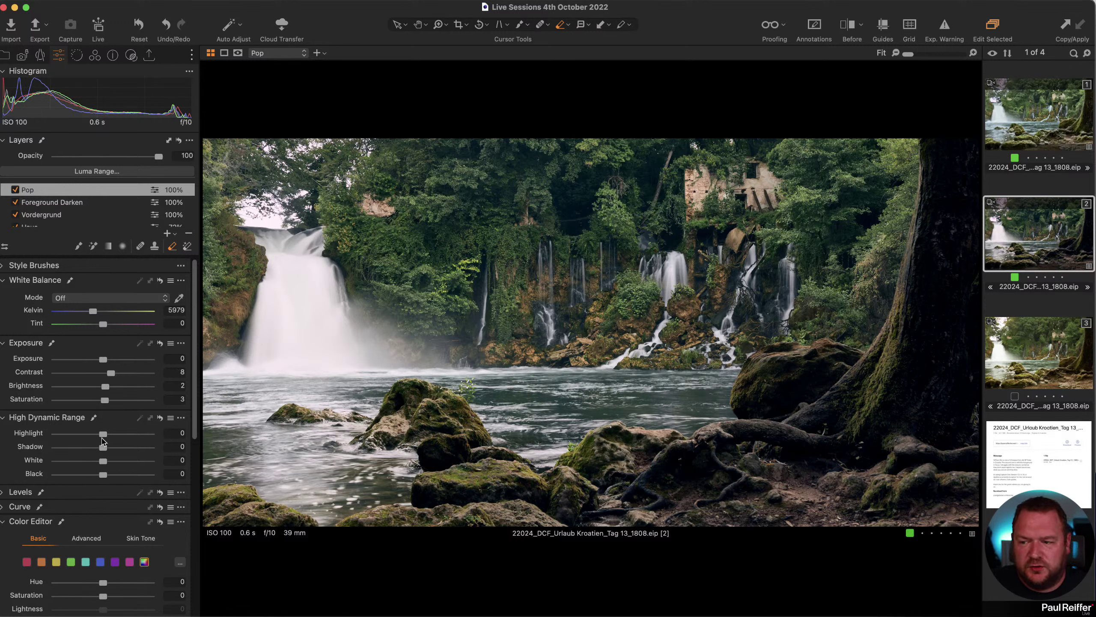
drag(105, 450, 105, 450)
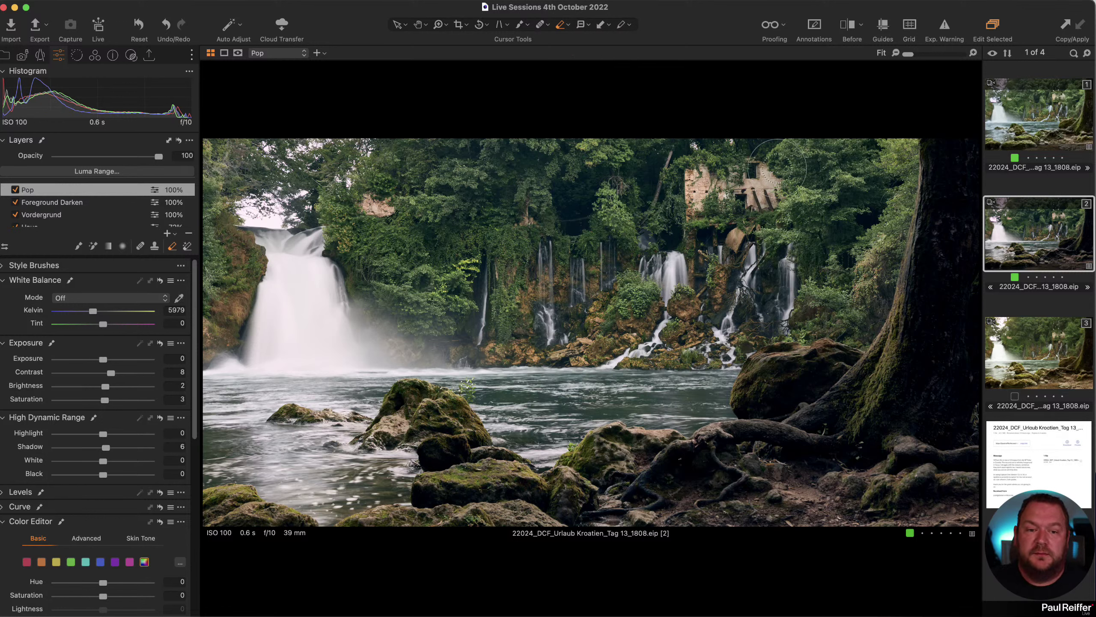
- Compare the reworked second variant with the first variant, and look over the Pop layer's remaining adjustments
click(1035, 129)
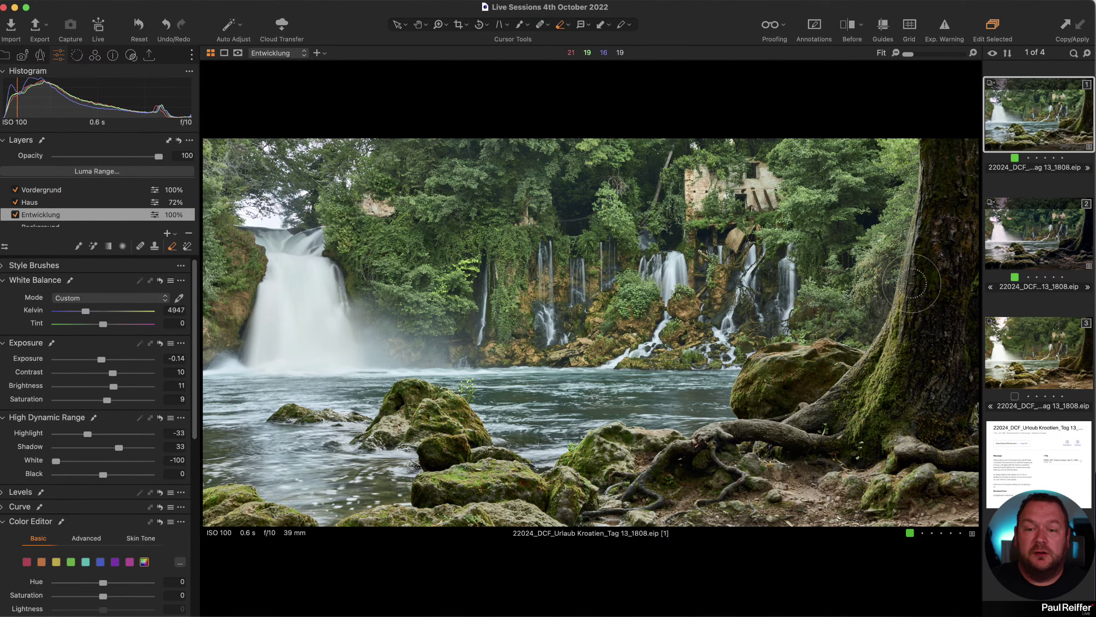
click(1033, 237)
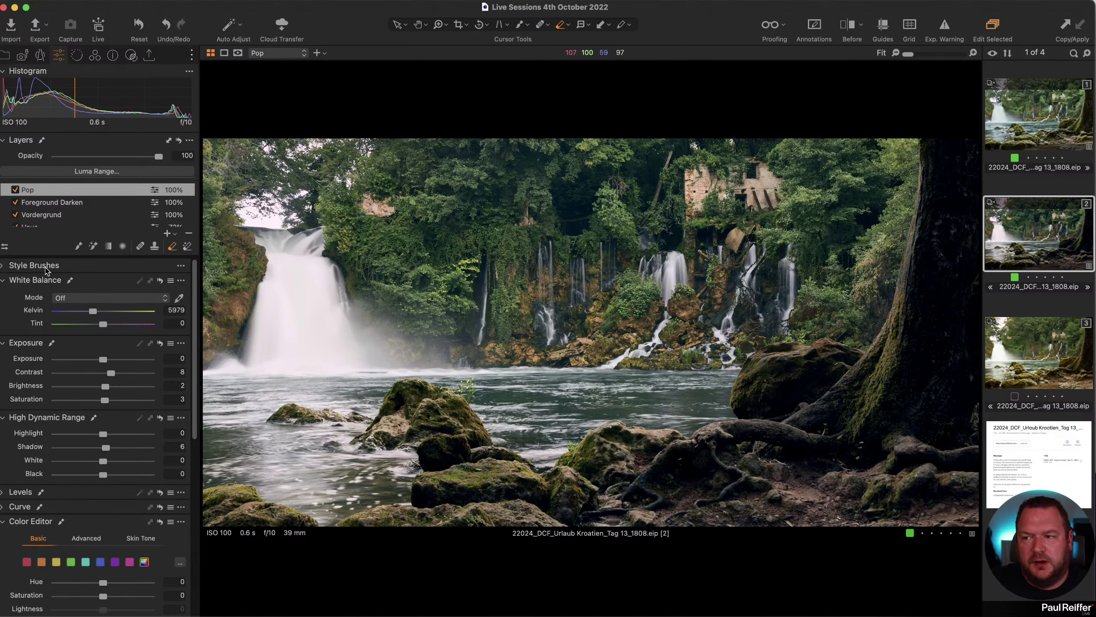
scroll(112, 531, down, 10)
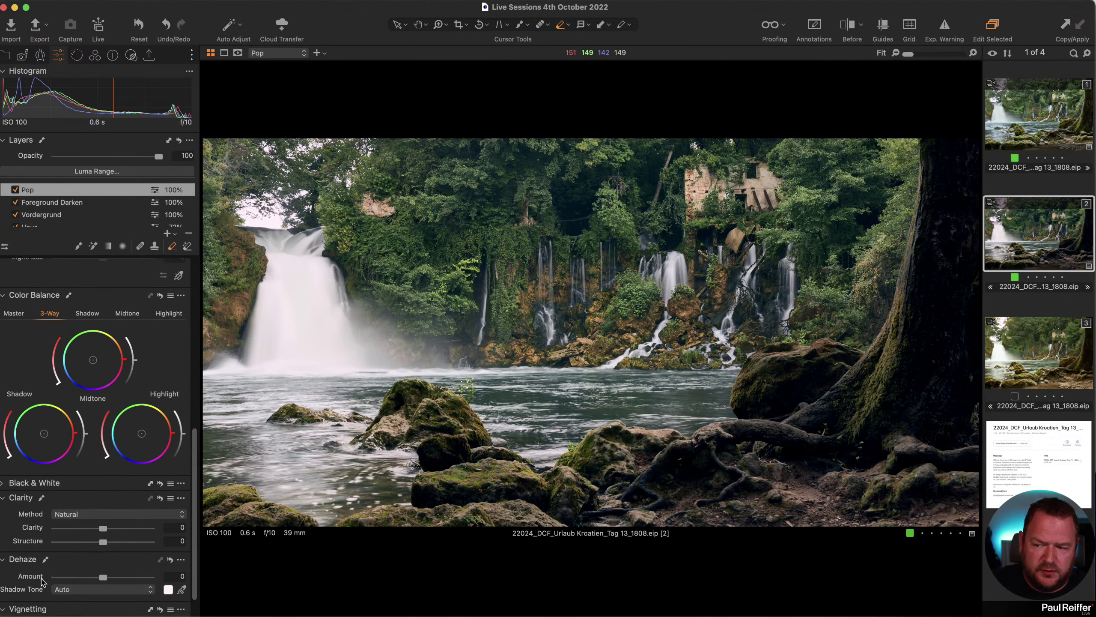
scroll(64, 568, up, 10)
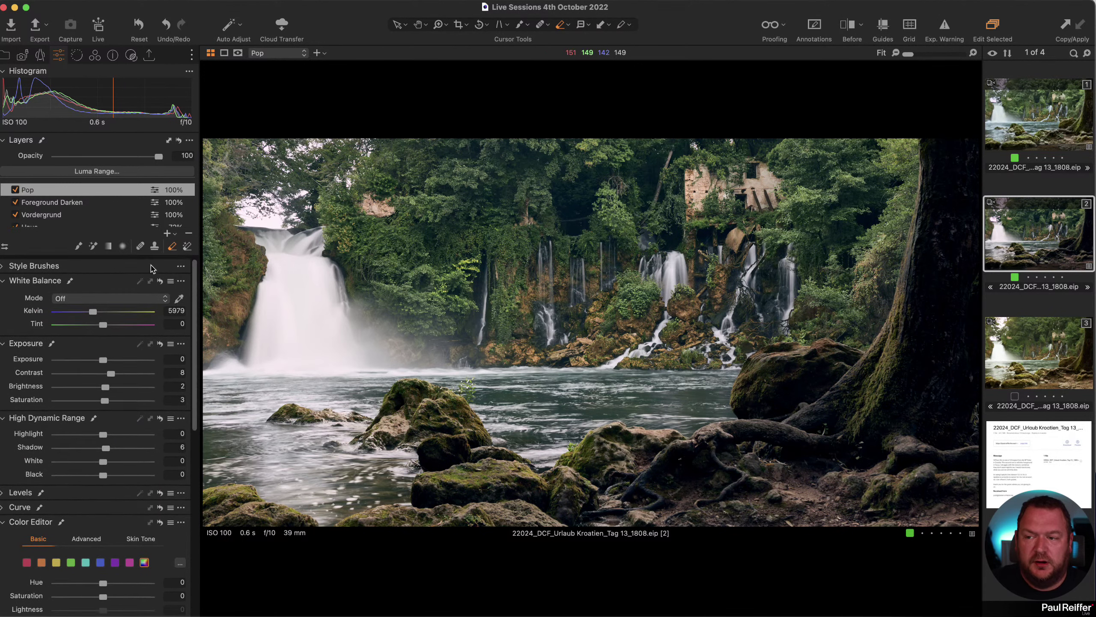
- Add an empty adjustment layer above Pop and name it "Top side vignette"
click(167, 233)
double_click(68, 190)
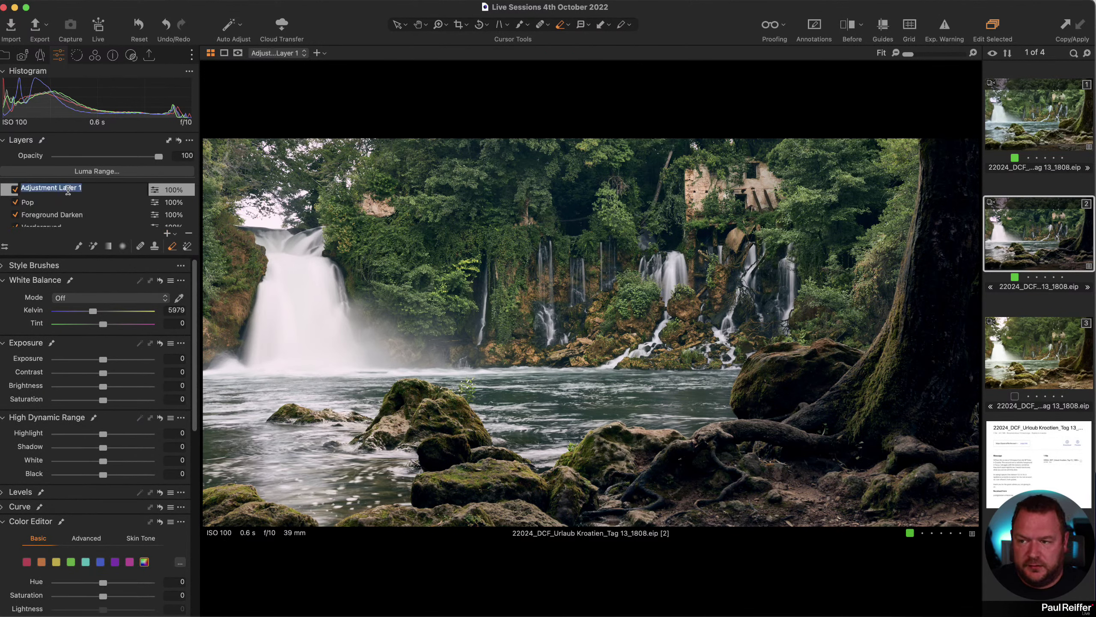
text(Top side vi)
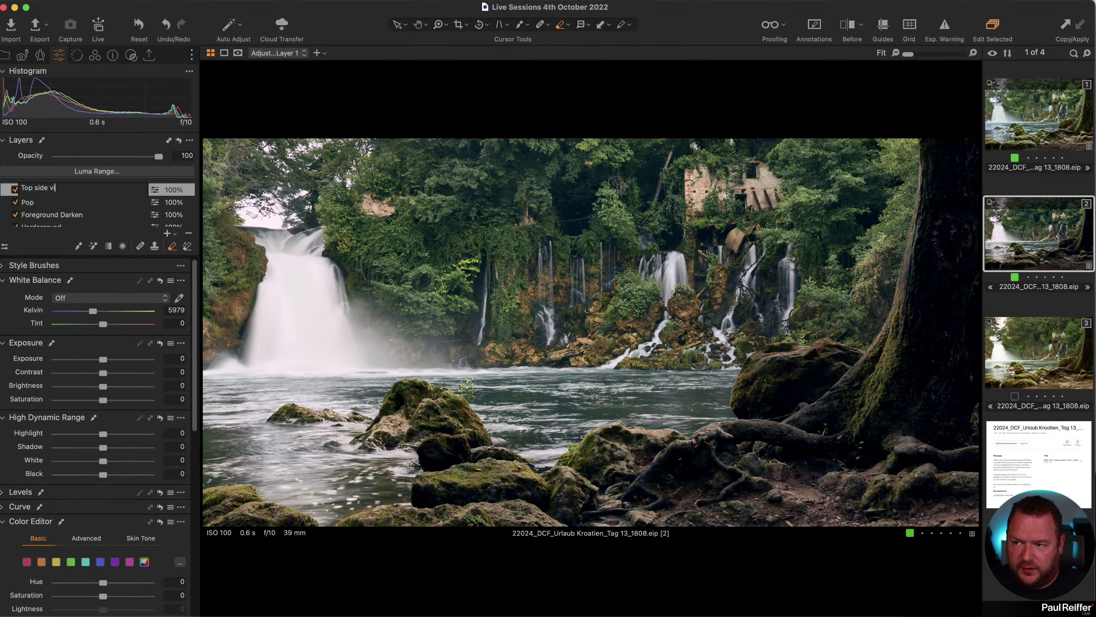
text(gnette)
key(Return)
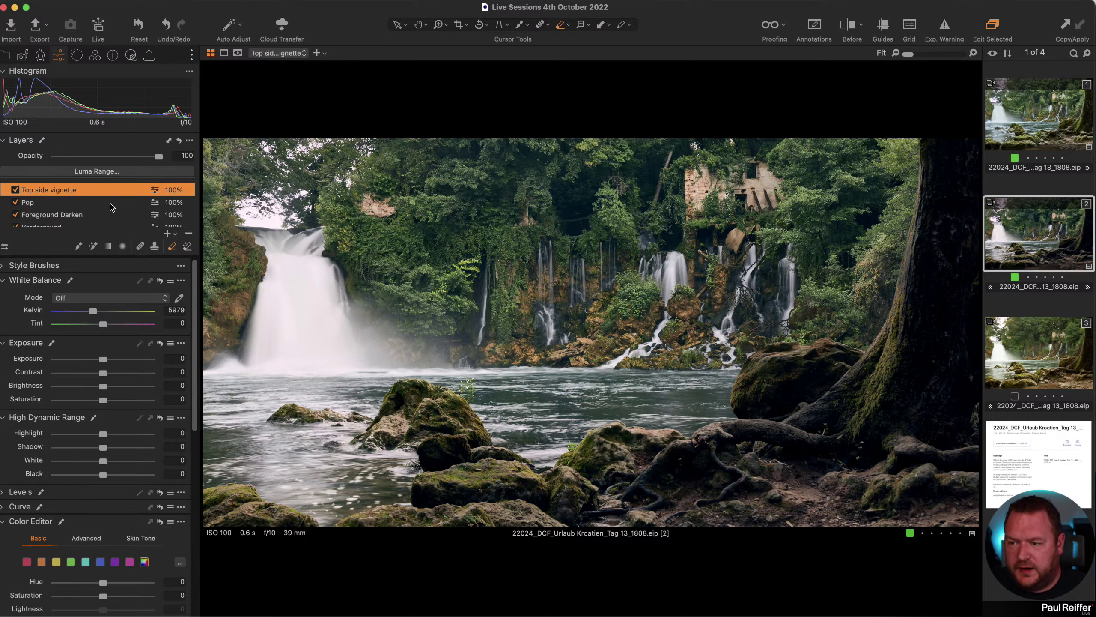
- Brush the Top side vignette mask softly along the photo's upper and left edges, and set the layer's Exposure to -0.48
key(b)
right_click(331, 197)
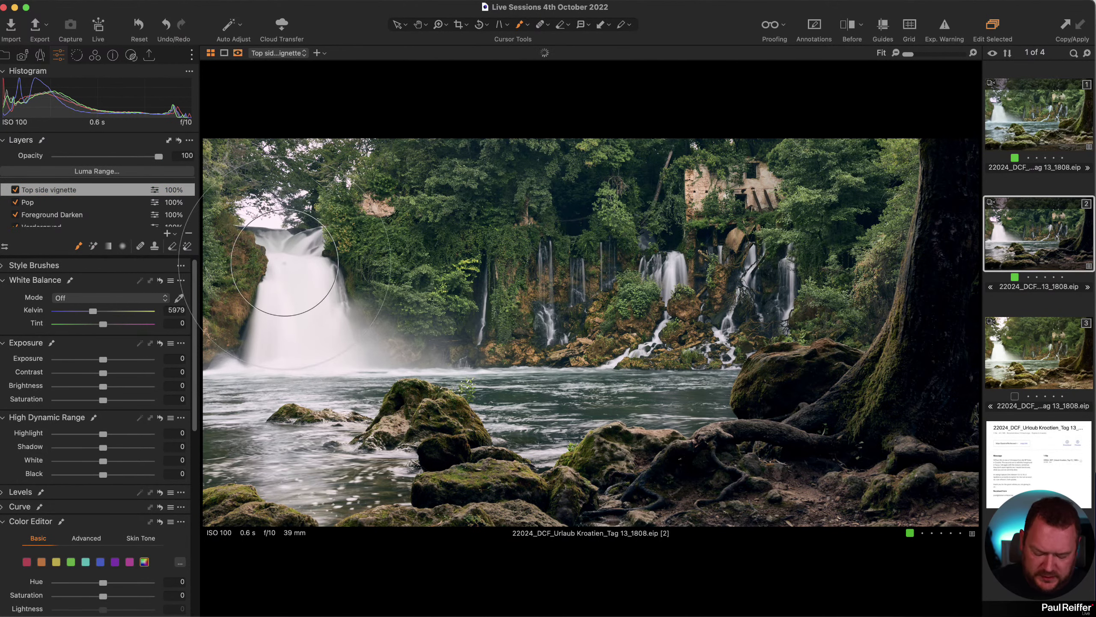
key(m)
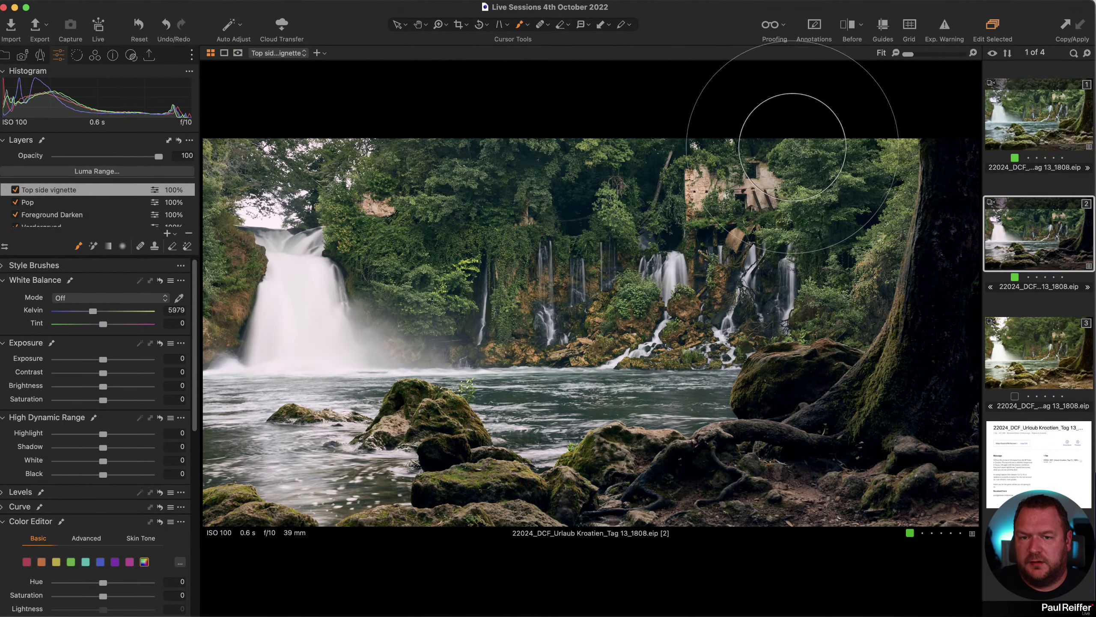
drag(103, 359, 99, 361)
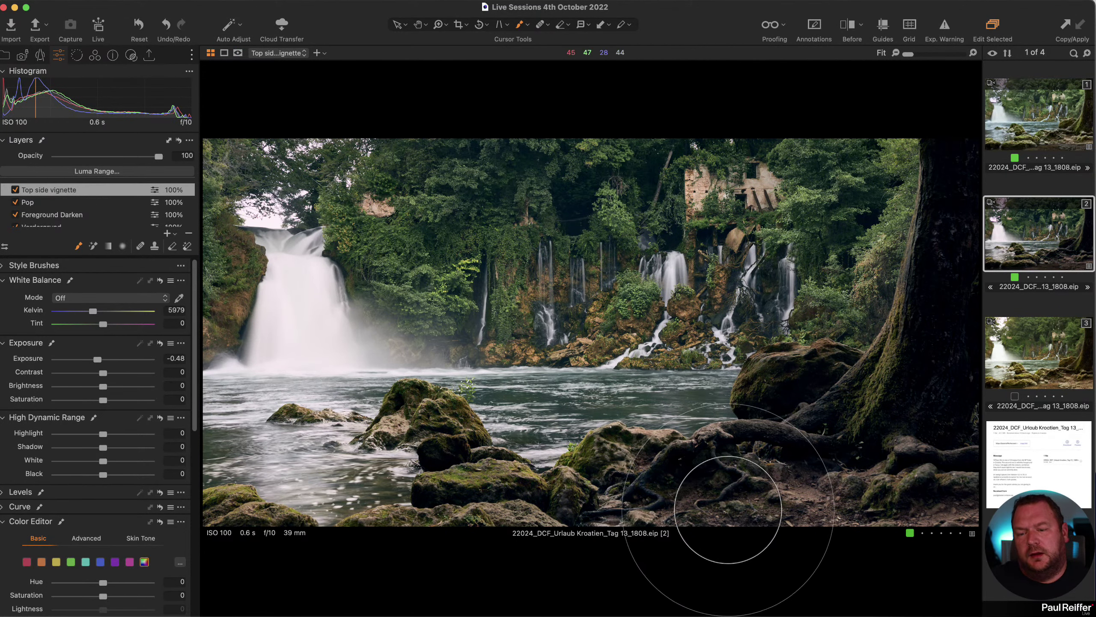
- Select the Foreground Darken layer and examine the darkened boulder, roots and tree trunk at 100% and full view
click(60, 216)
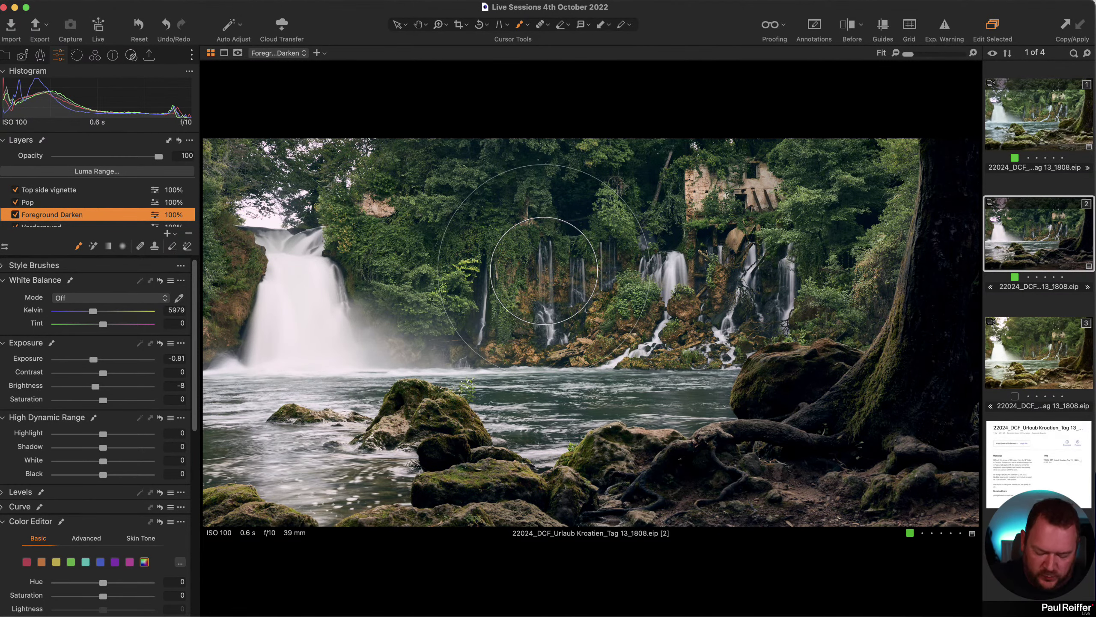
key(z)
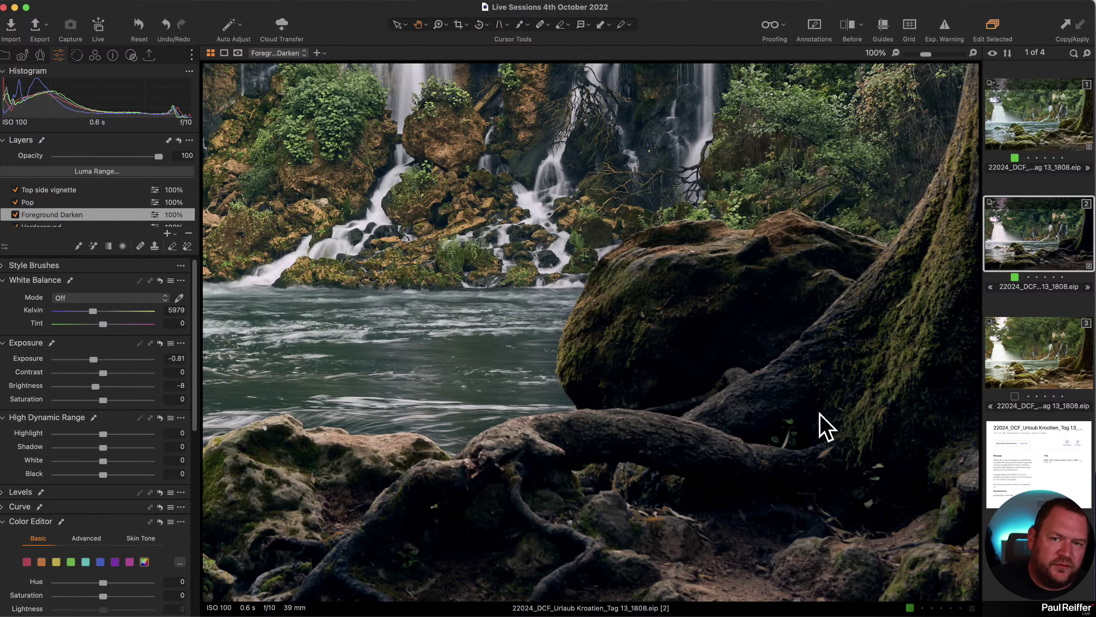
key(z)
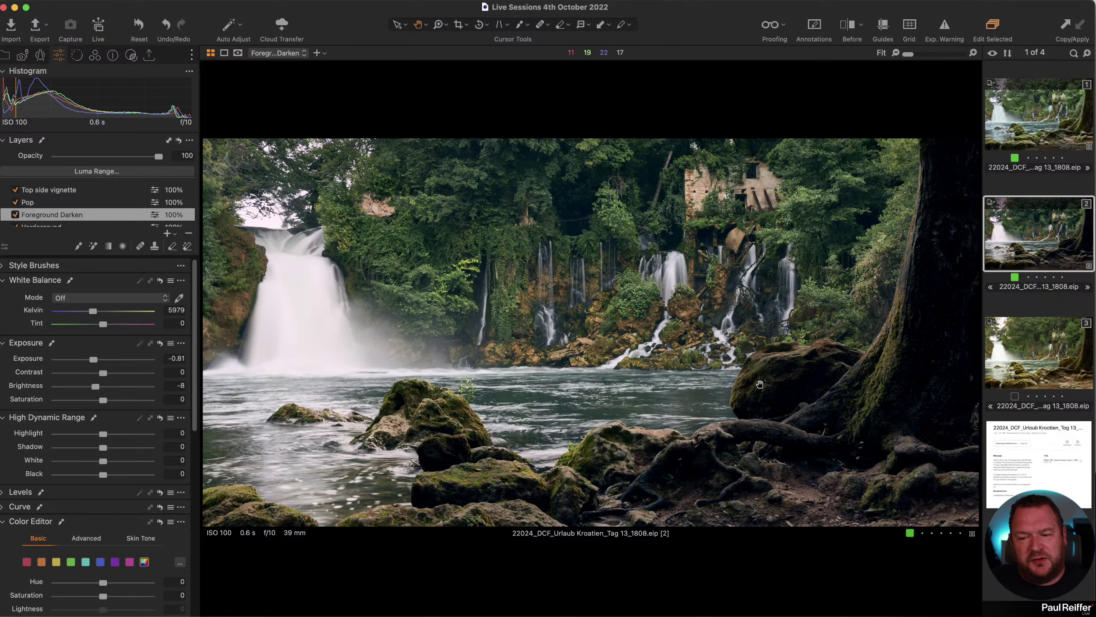
key(z)
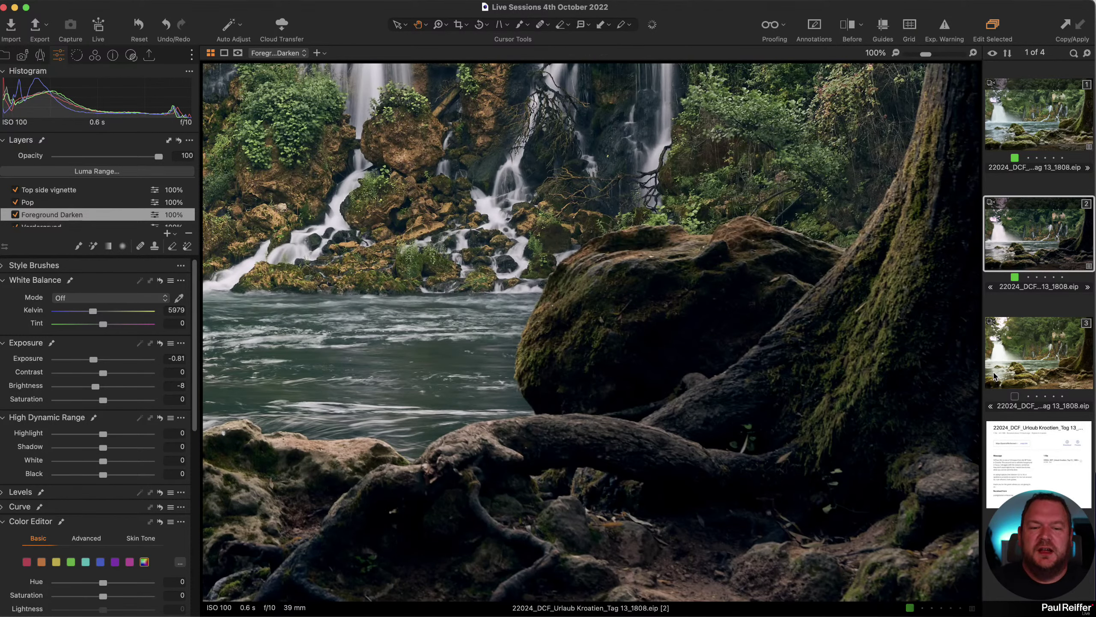
- Compare the foreground detail in the unedited third variant at 100%, and view the first and second variants for reference
click(1035, 360)
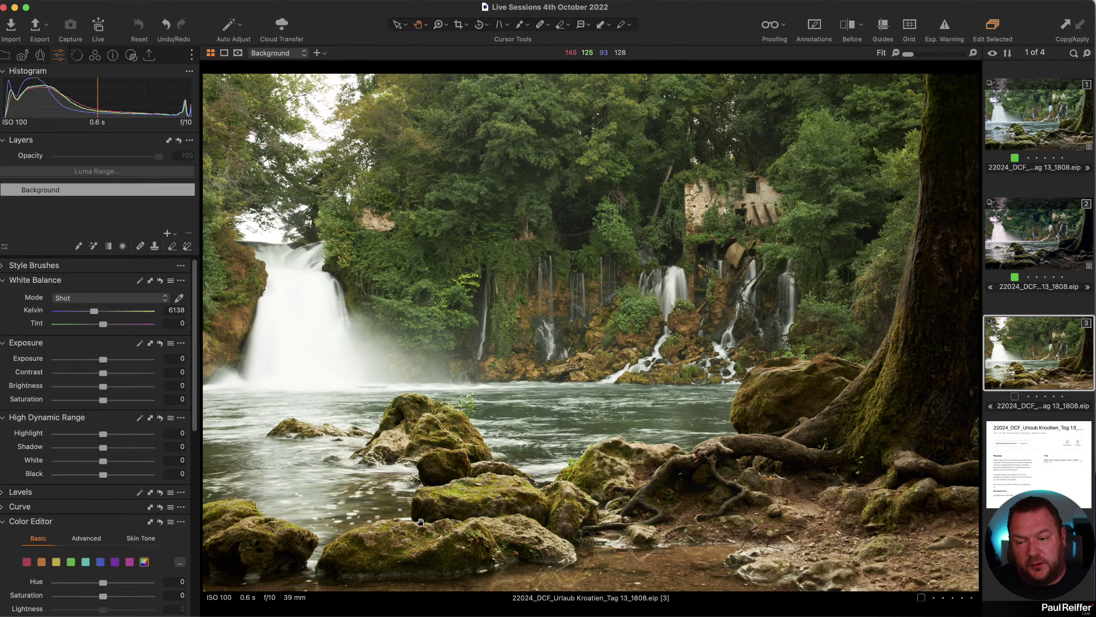
click(706, 445)
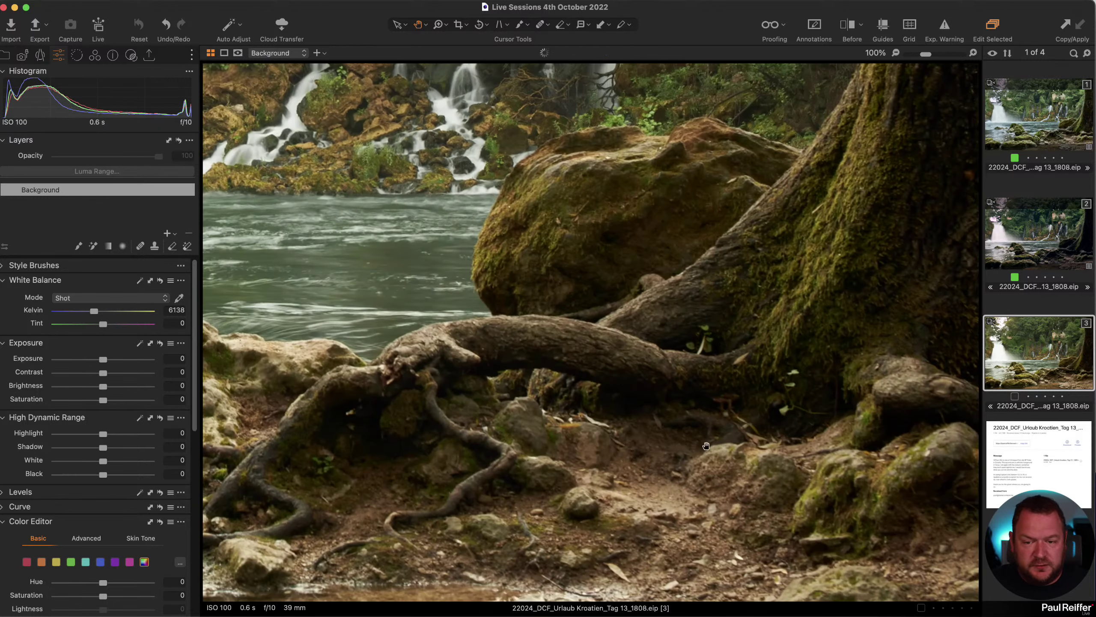
click(598, 314)
click(1027, 131)
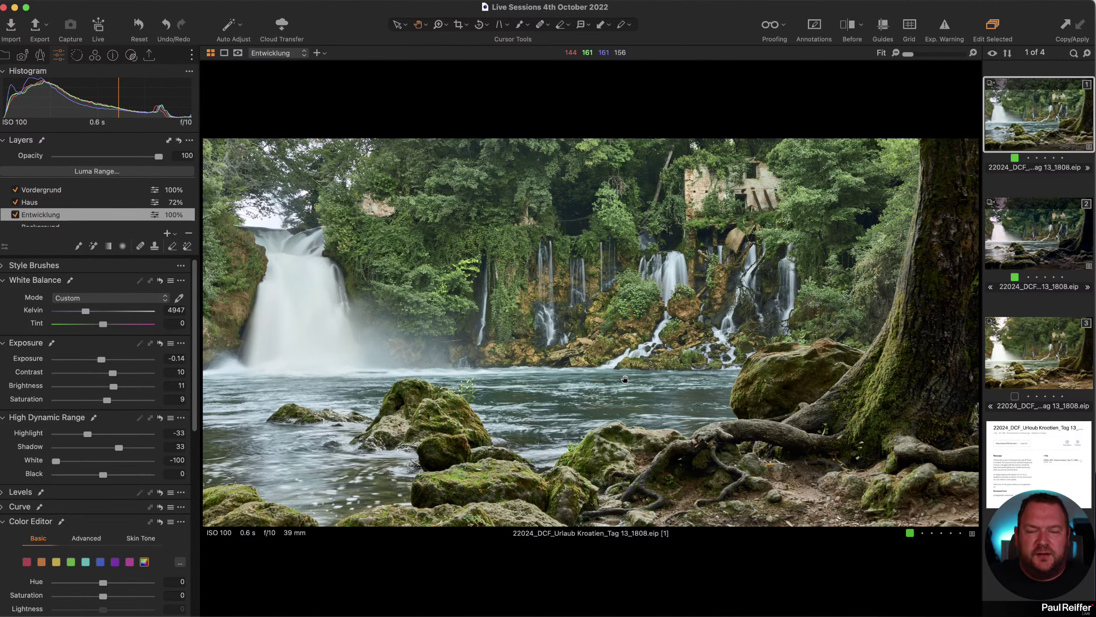
click(1040, 243)
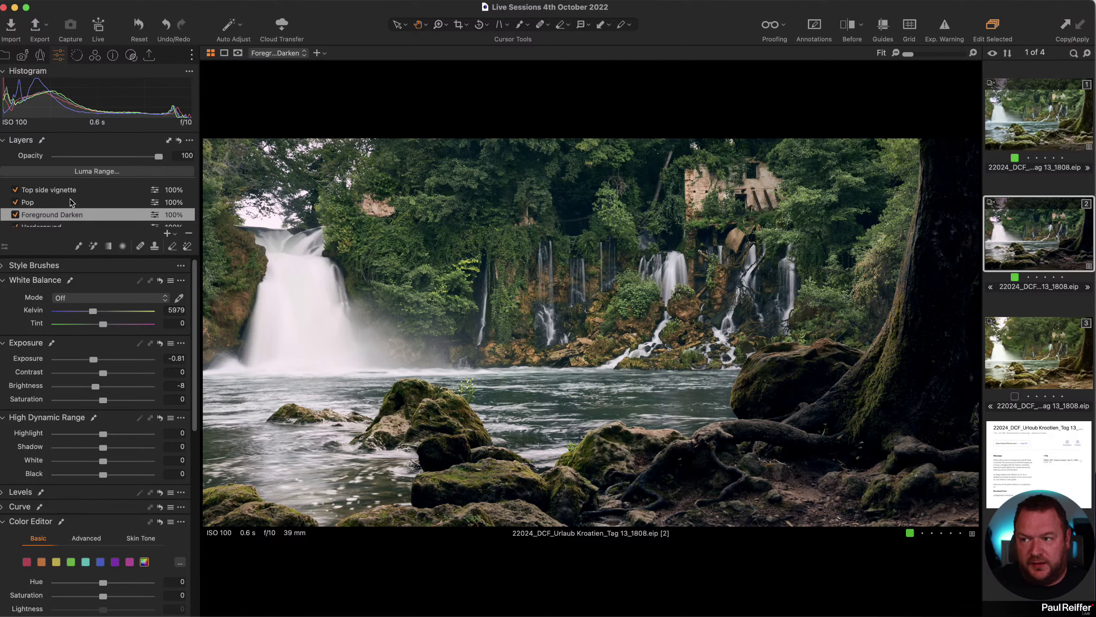
- Review the second variant's layer masks, erase the Top side vignette mask from the large tree trunk, and hide the mask overlay
key(m)
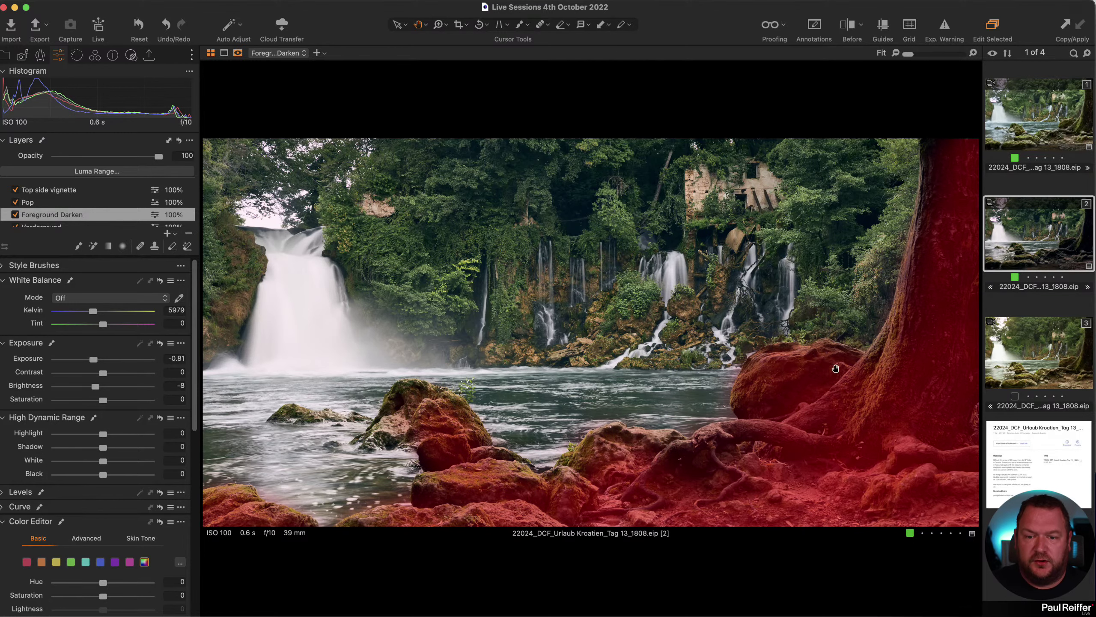
click(37, 203)
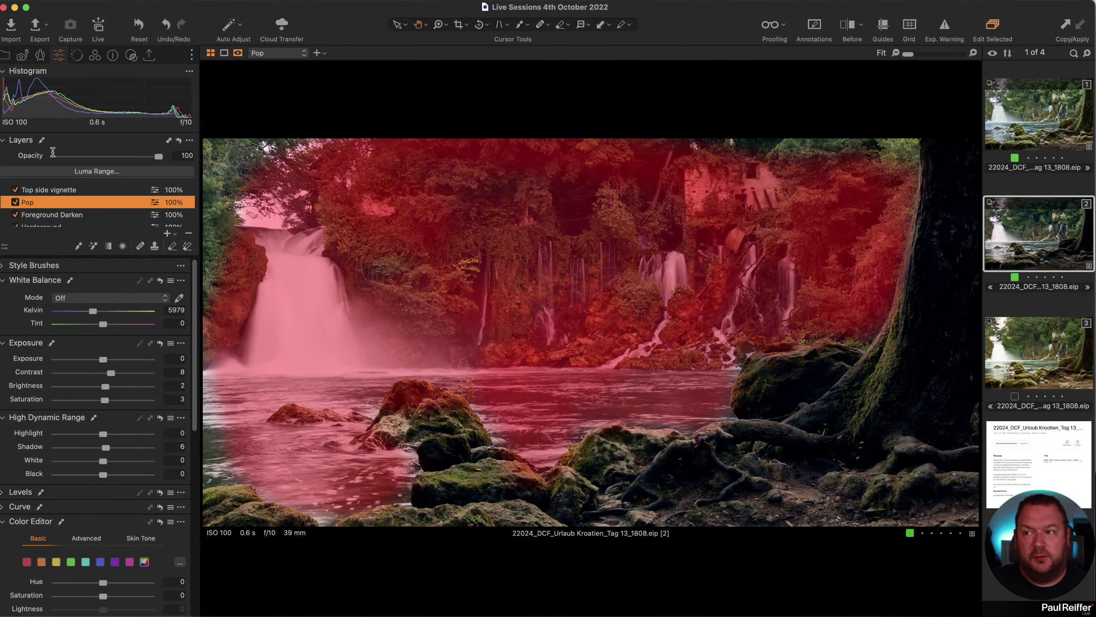
click(73, 191)
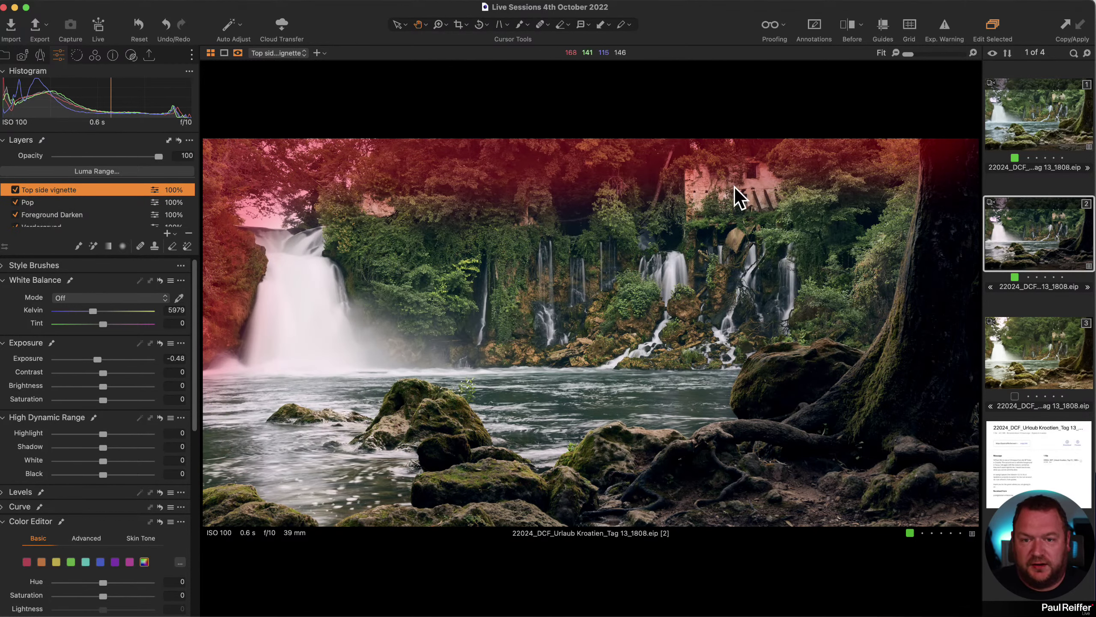
key(e)
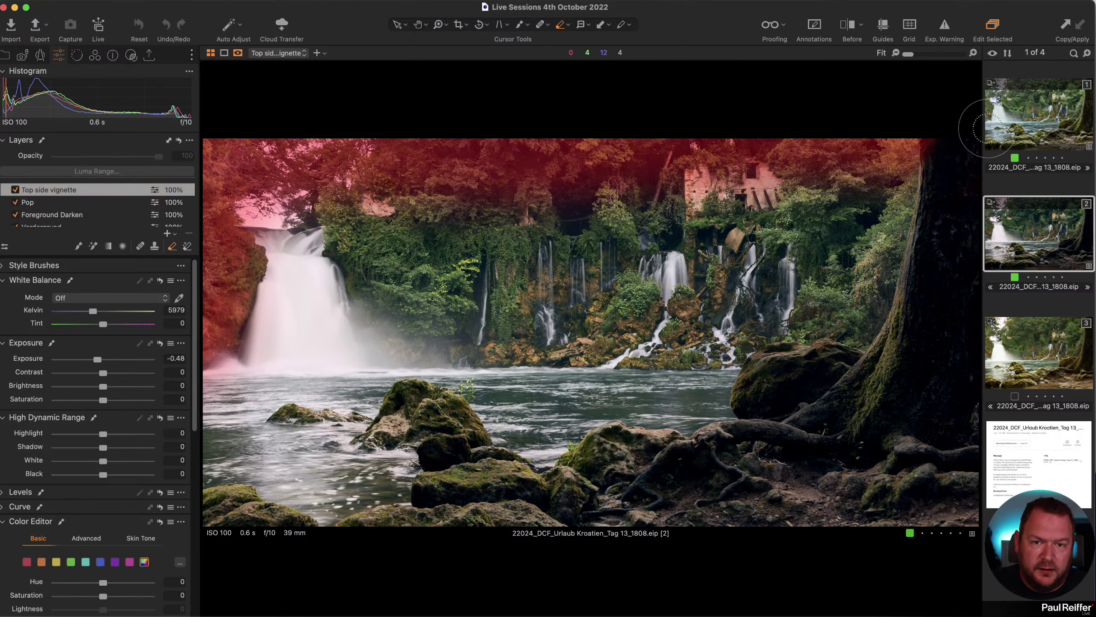
key(m)
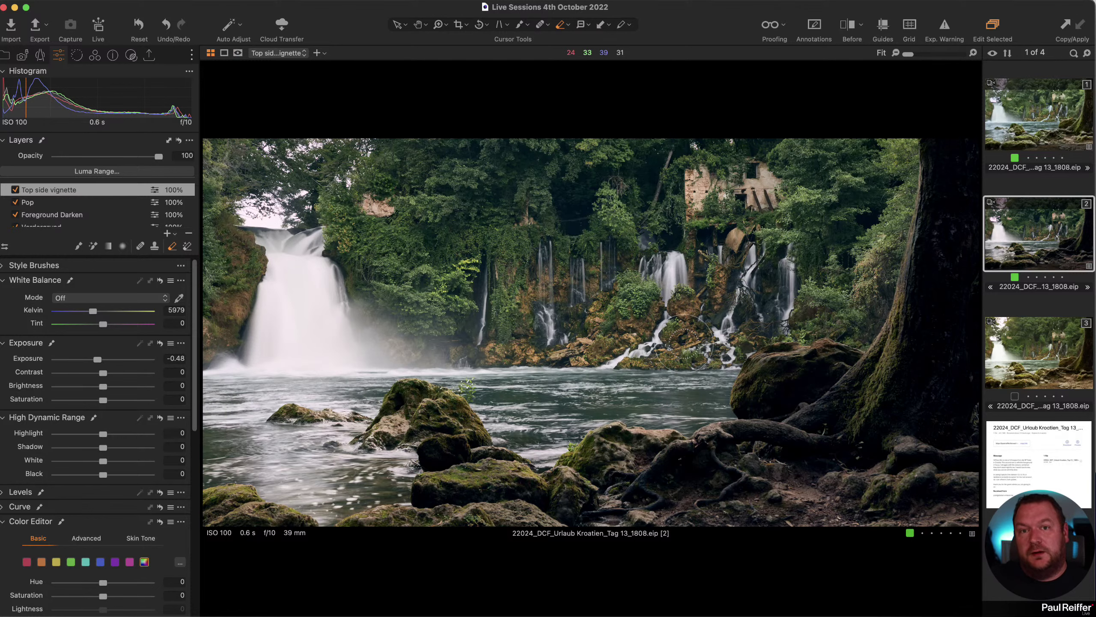
- Compare the first two variants together, and set the second variant's Foreground Darken Saturation to -13
super+click(1015, 126)
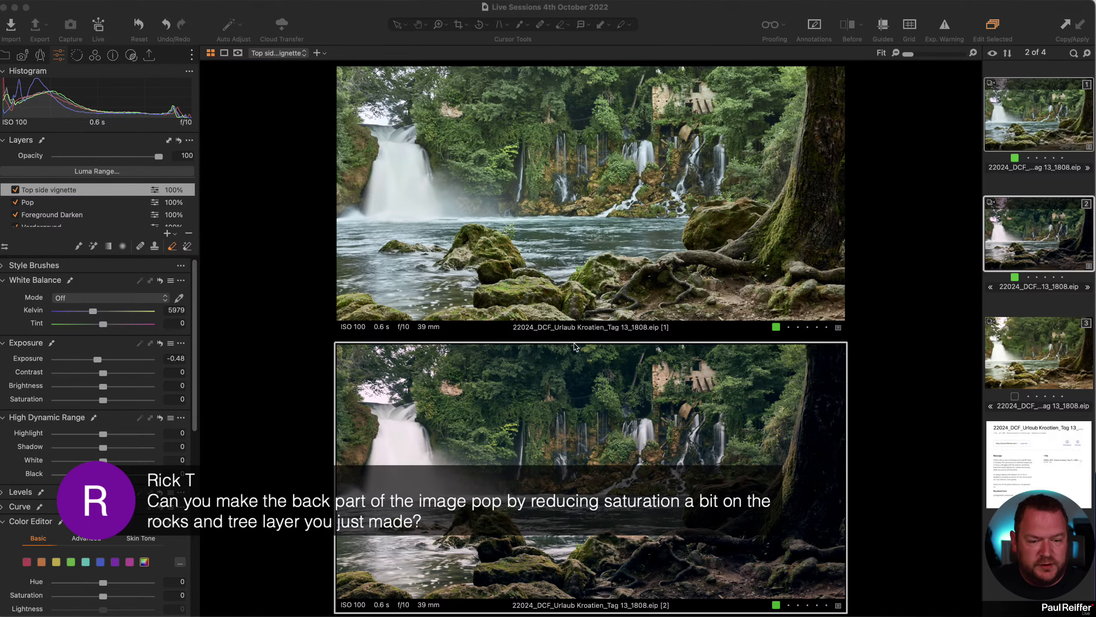
click(1026, 217)
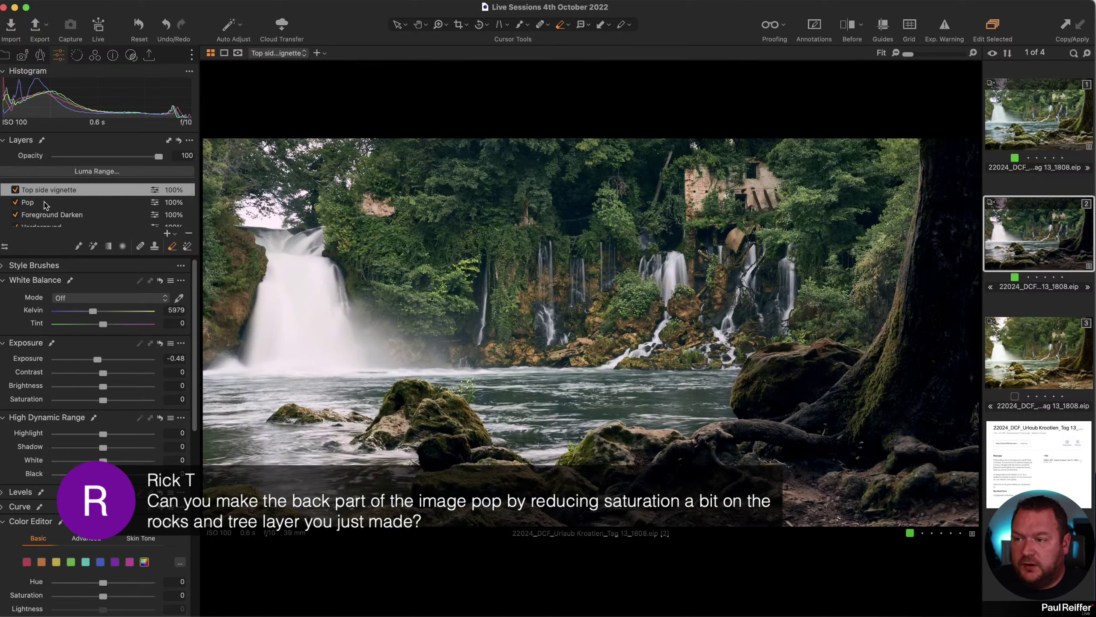
click(49, 214)
mouse_move(104, 404)
mouse_down()
mouse_move(78, 404)
mouse_move(97, 404)
mouse_up()
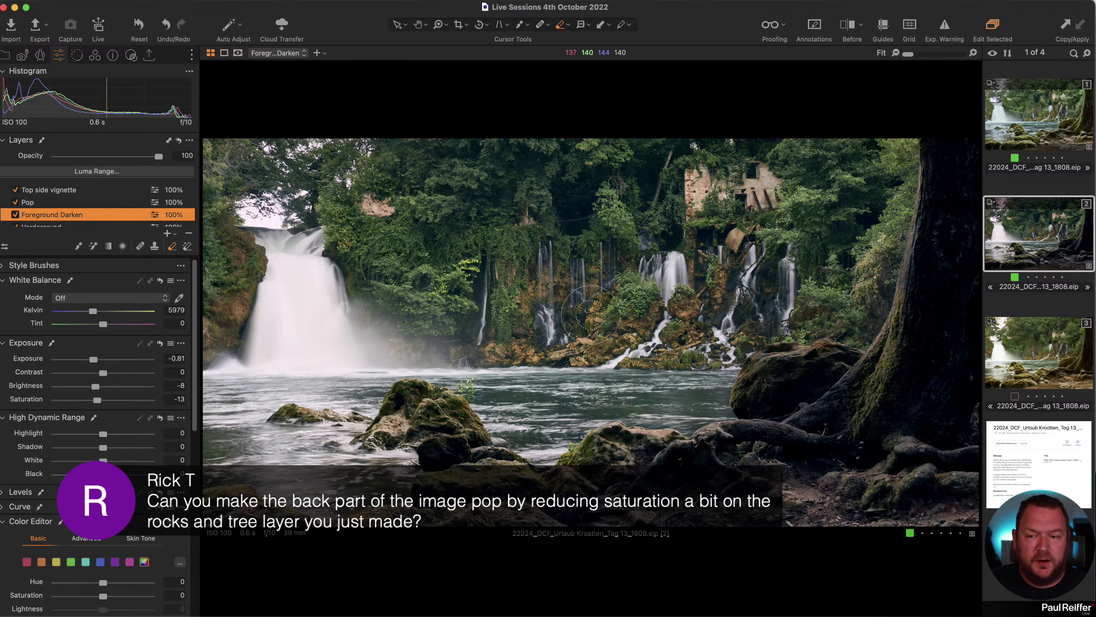
- Open the user collection with the Venetian alley photos and look over the list of available workspaces
click(7, 60)
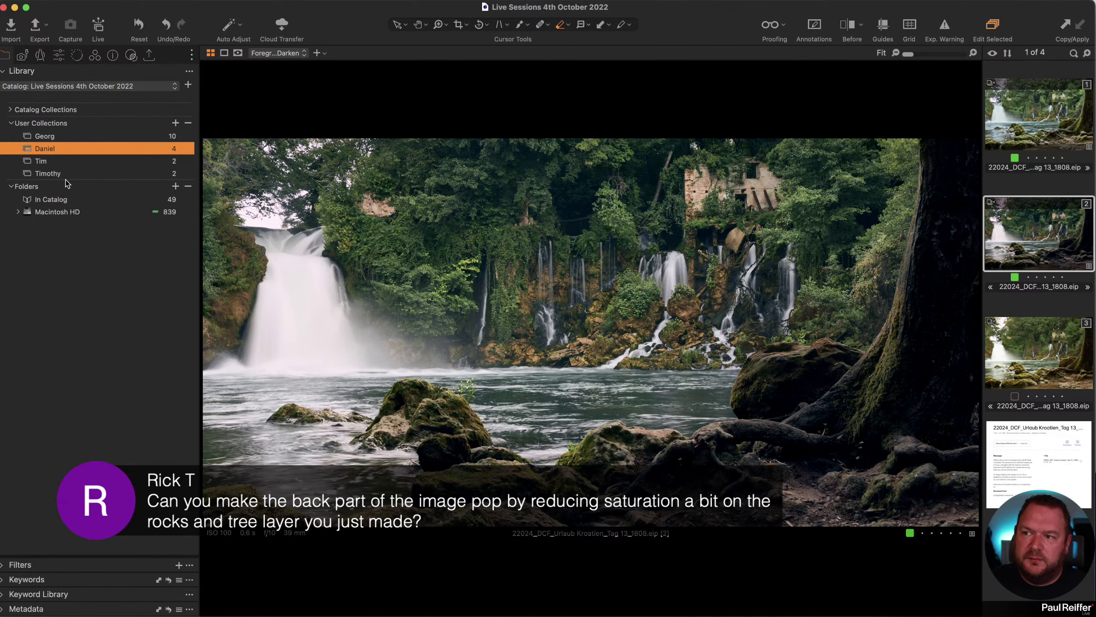
click(51, 137)
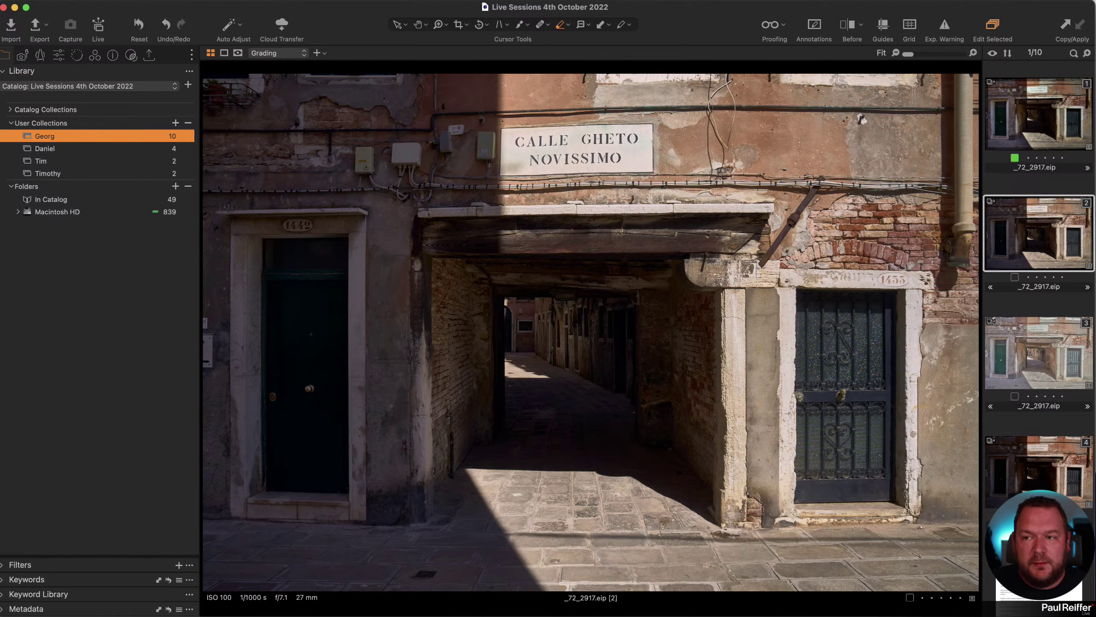
click(265, 1)
mouse_move(303, 9)
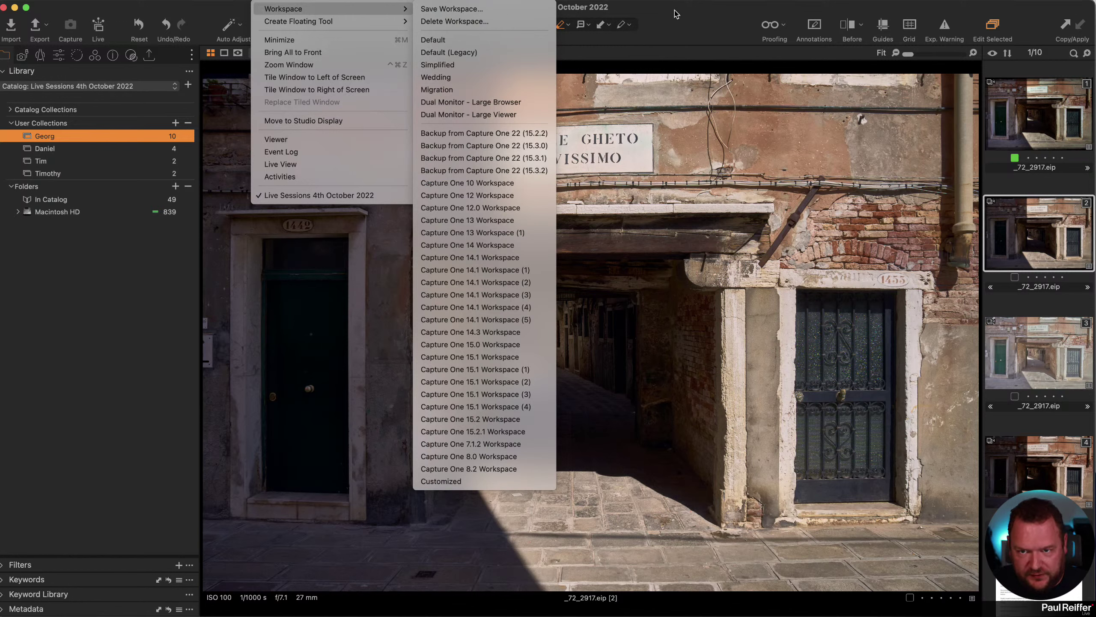
click(688, 20)
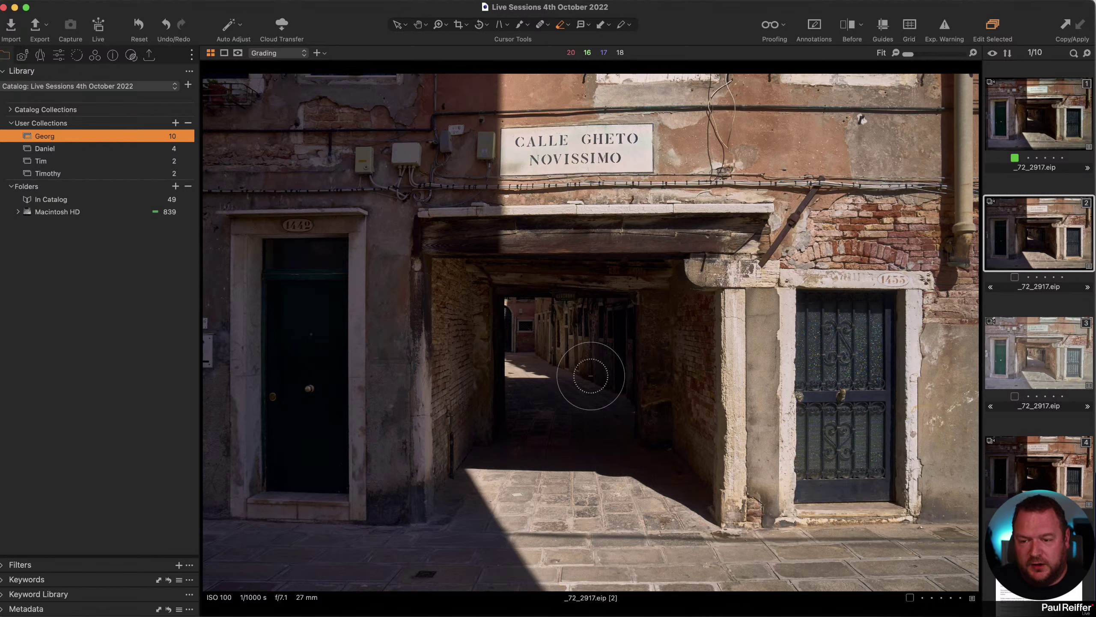
- Compare the first two variants of _72_2917.eip, and inspect the second variant's layers and adjustments
click(1043, 115)
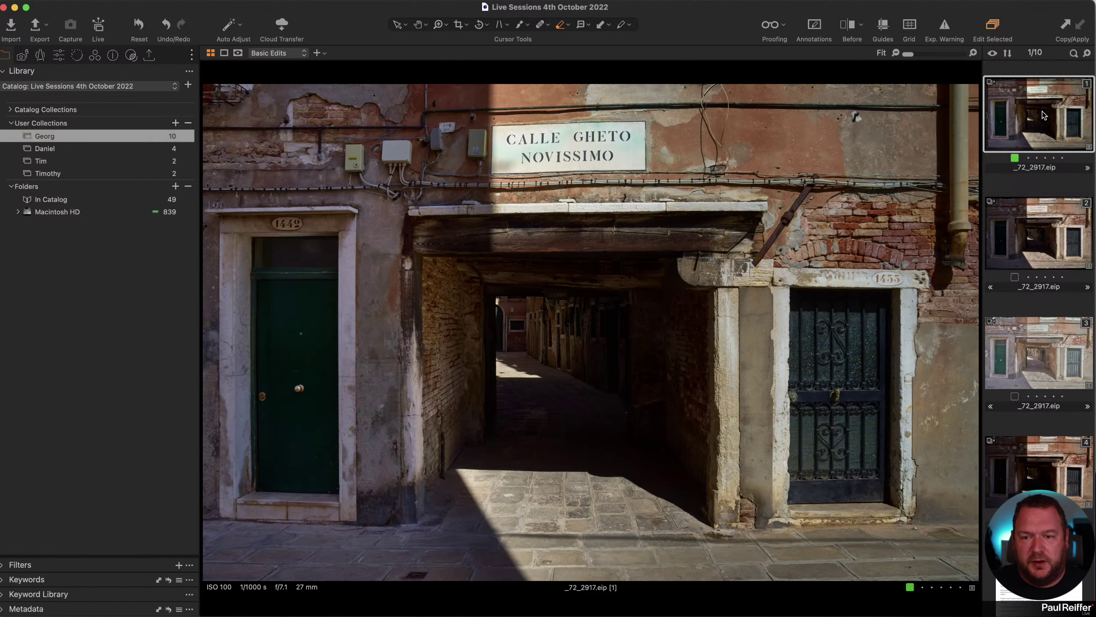
click(1031, 244)
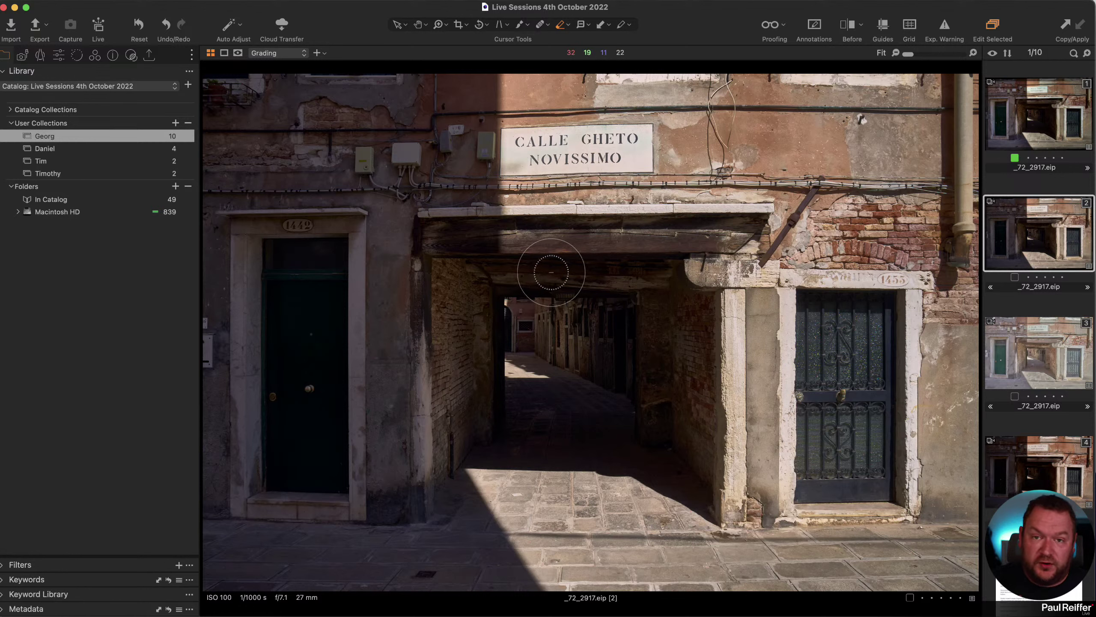
click(59, 55)
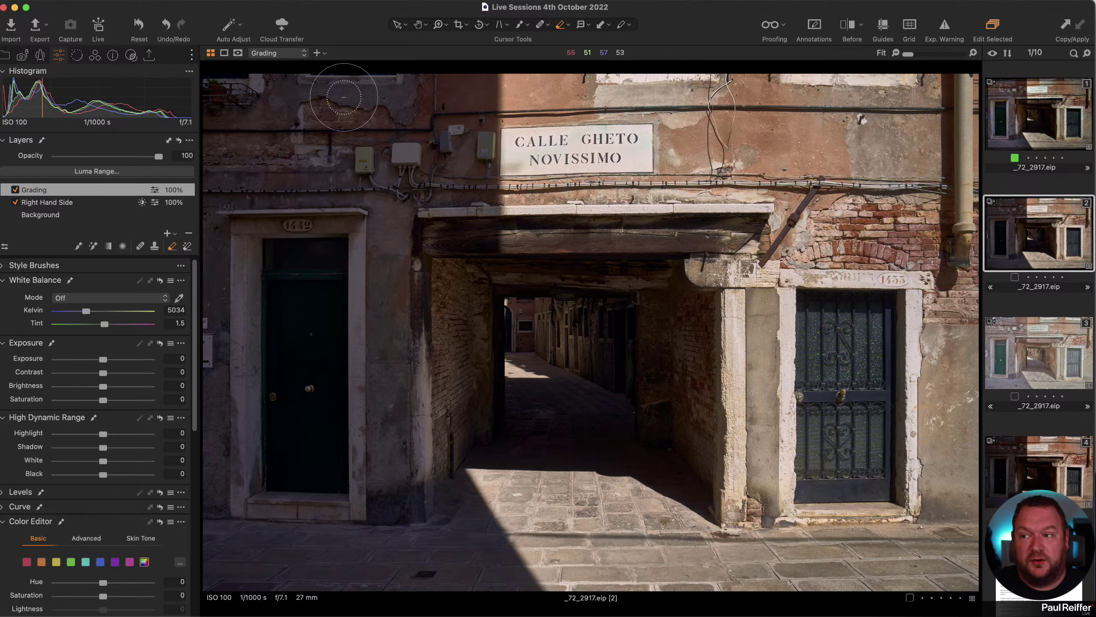
- Return to the waterfall photo's collection and compare the layers and adjustments of its first and second variants
click(5, 55)
click(62, 149)
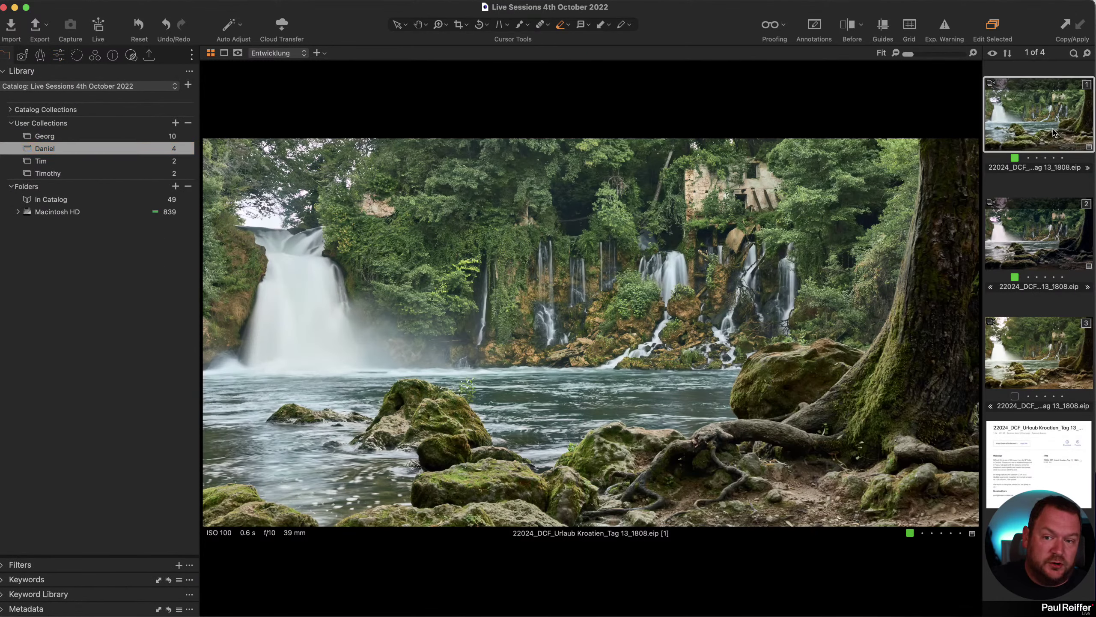
click(60, 56)
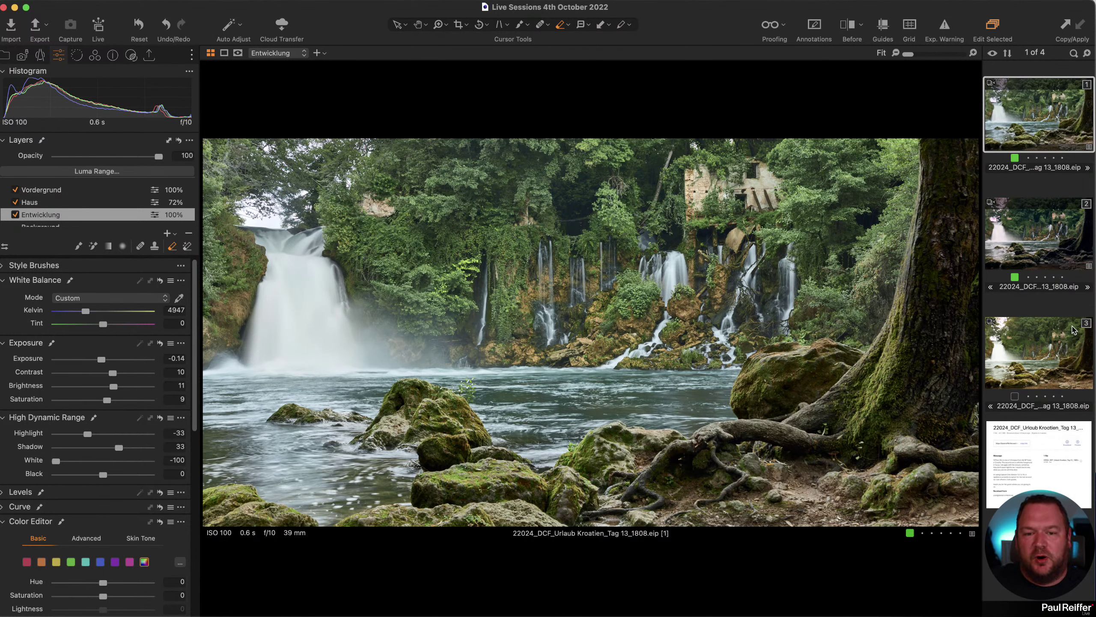
click(1027, 214)
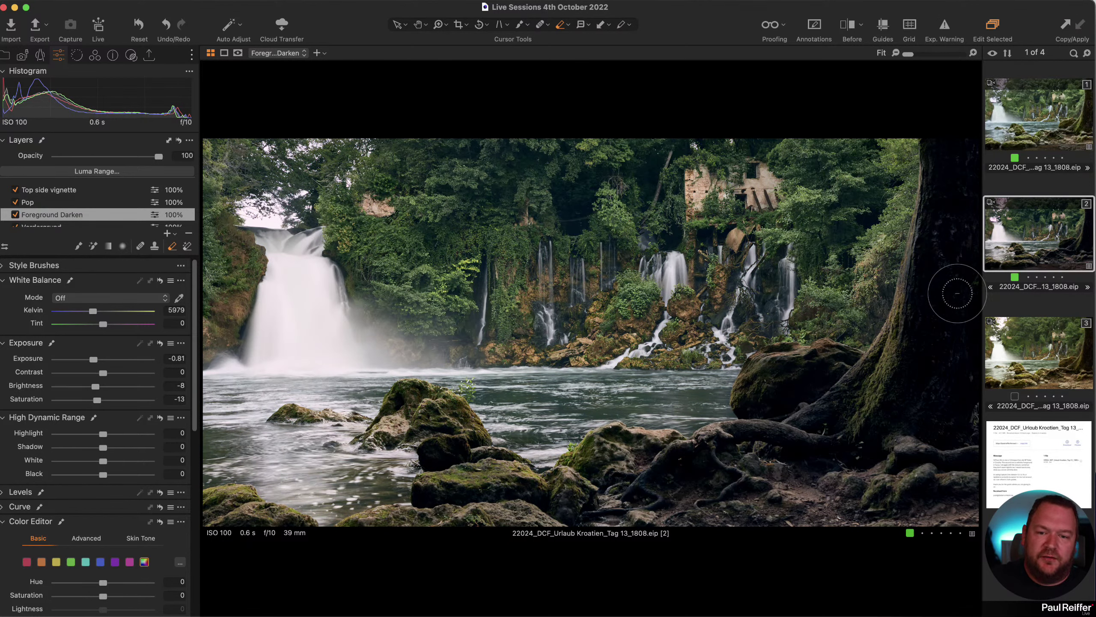